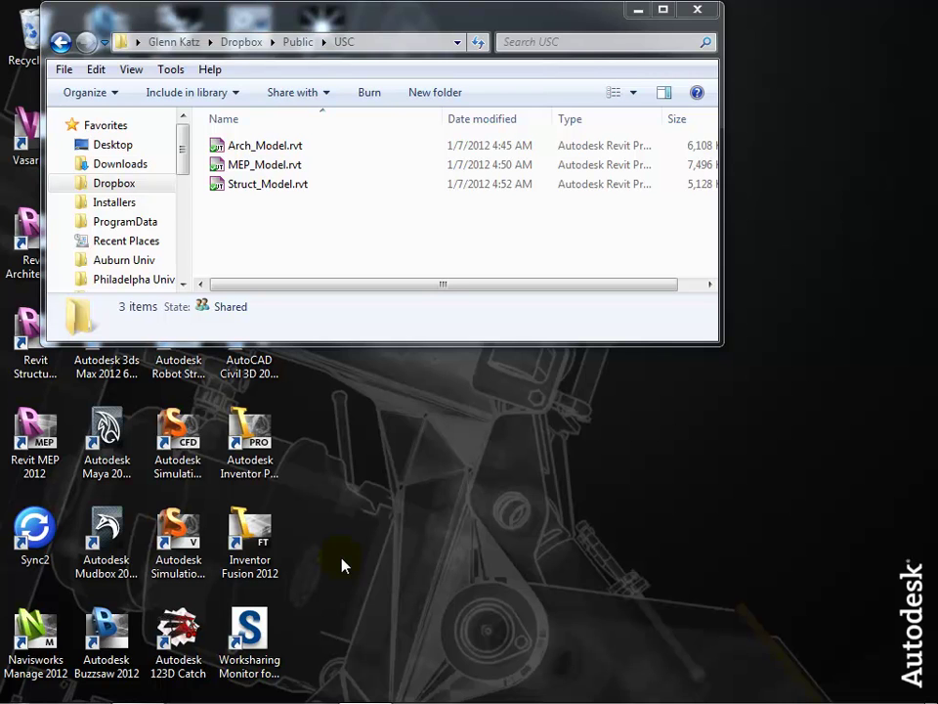
Step: Move the folder window clear of the desktop shortcuts and start Revit Architecture
{"action": "mouse_move", "coordinate": [186, 692]}
{"action": "left_click_drag", "start_coordinate": [457, 26], "coordinate": [690, 49]}
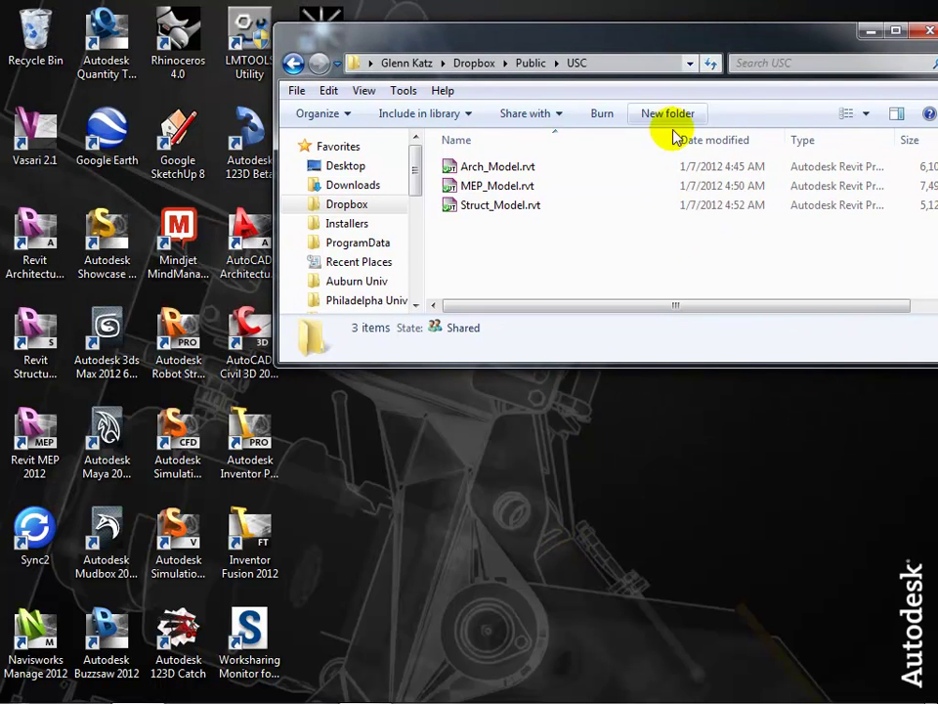
{"action": "left_click", "coordinate": [47, 256]}
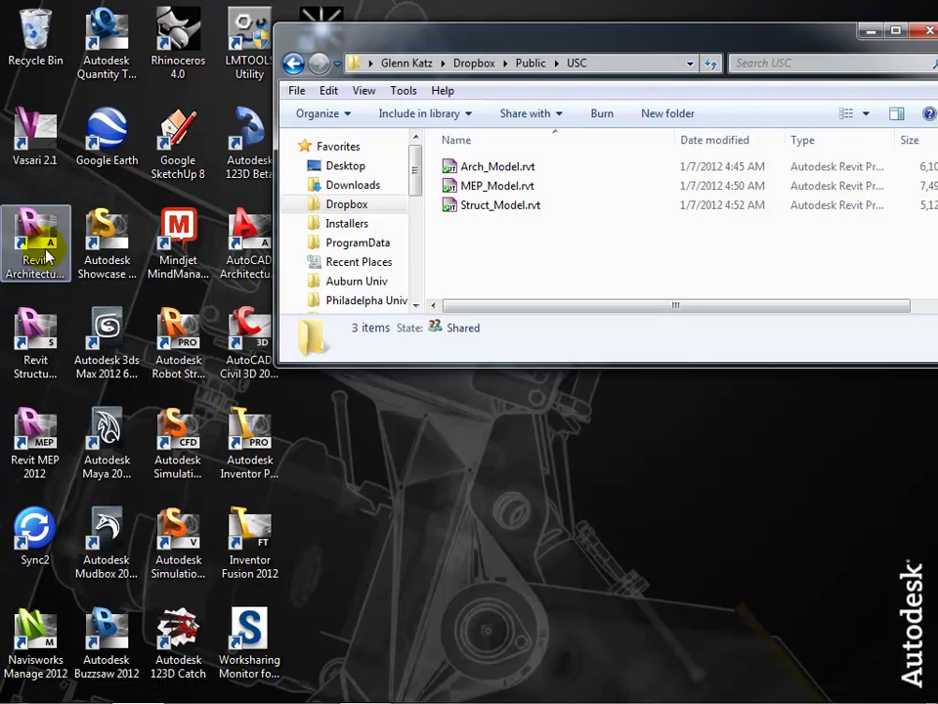
{"action": "double_click", "coordinate": [47, 254]}
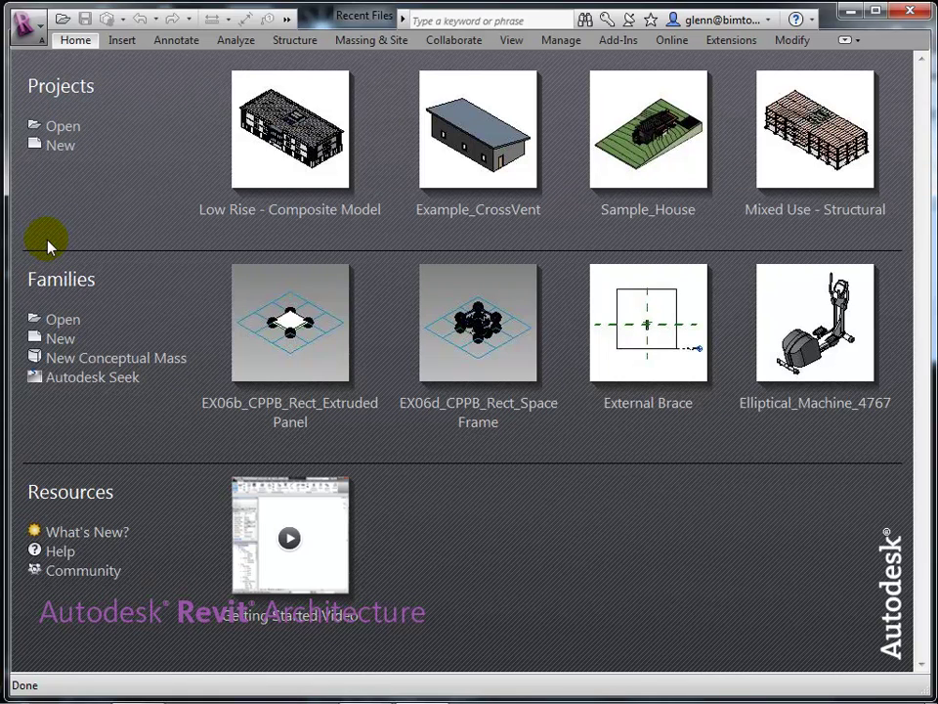
Step: Open the project Arch_Model.rvt from the USC folder inside the Dropbox Public folder
{"action": "left_click", "coordinate": [60, 124]}
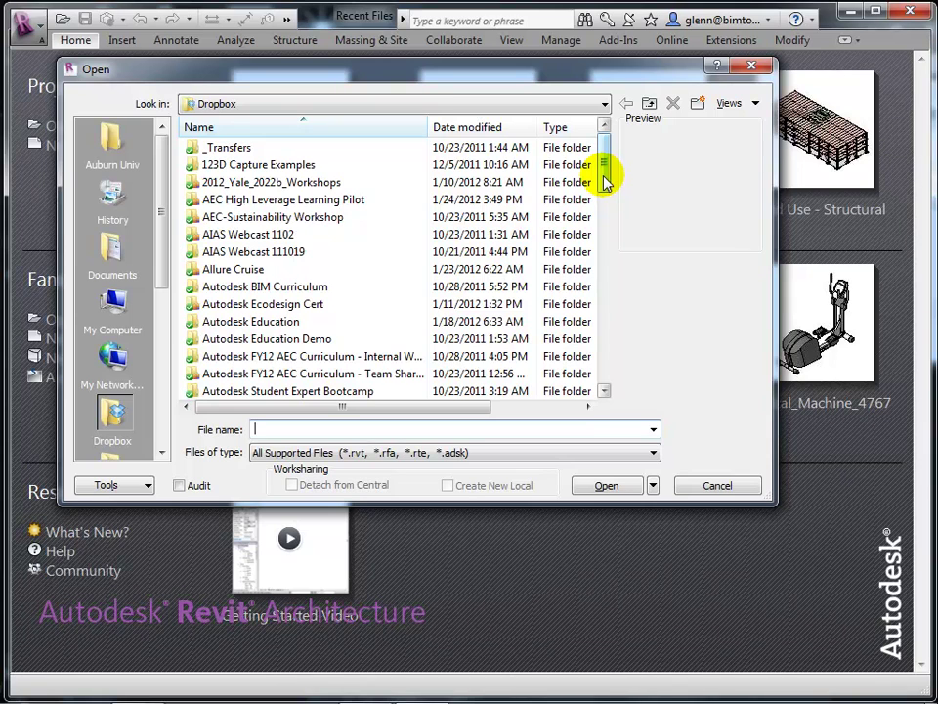
{"action": "left_click_drag", "start_coordinate": [606, 181], "coordinate": [603, 266]}
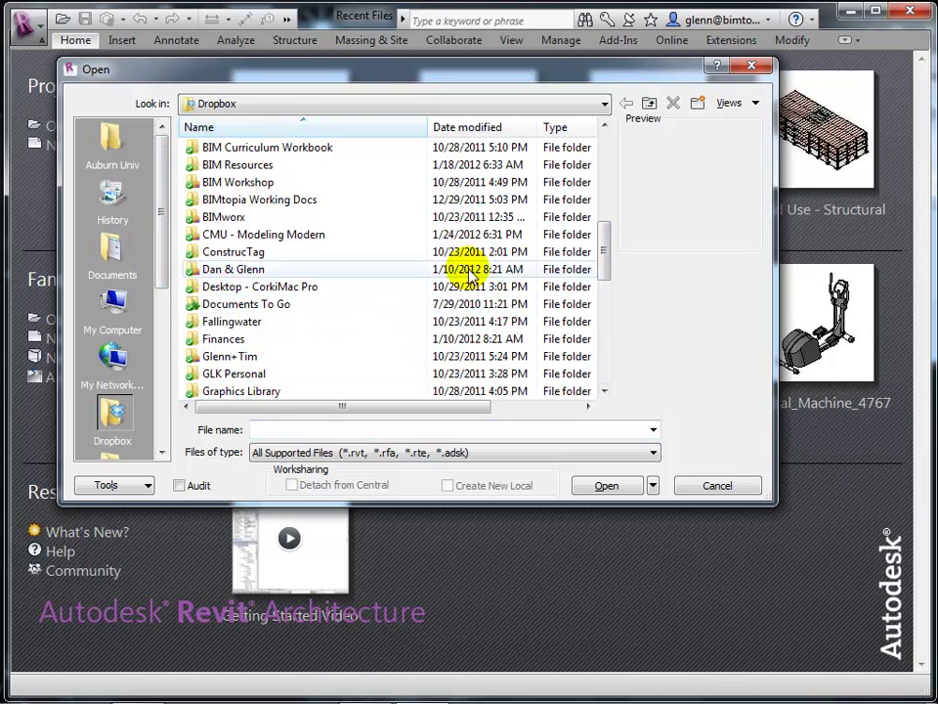
{"action": "left_click_drag", "start_coordinate": [599, 240], "coordinate": [608, 332]}
{"action": "double_click", "coordinate": [223, 269]}
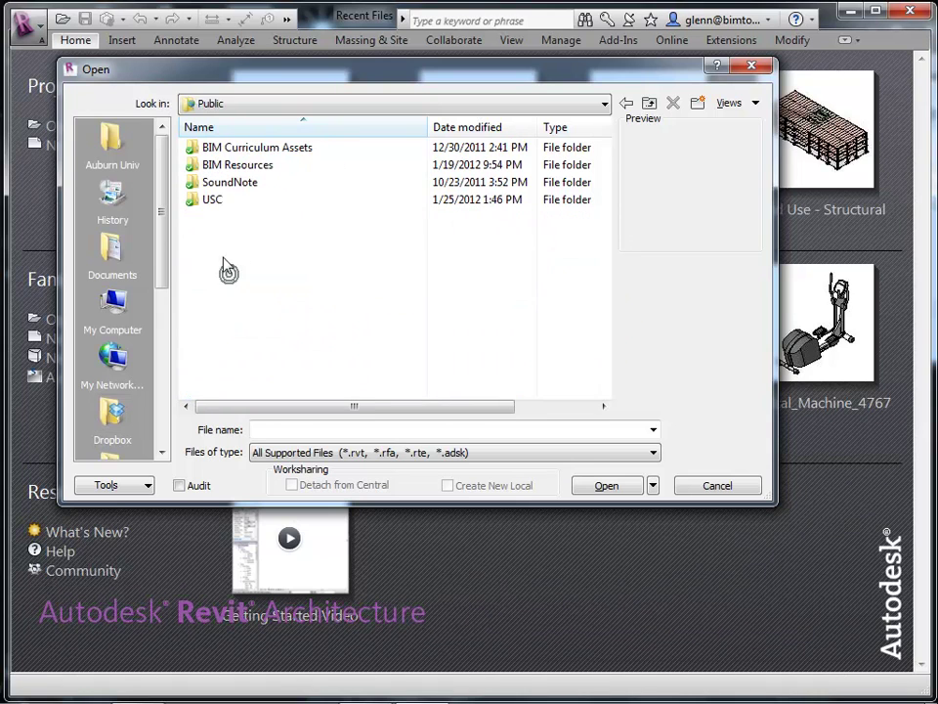
{"action": "double_click", "coordinate": [201, 203]}
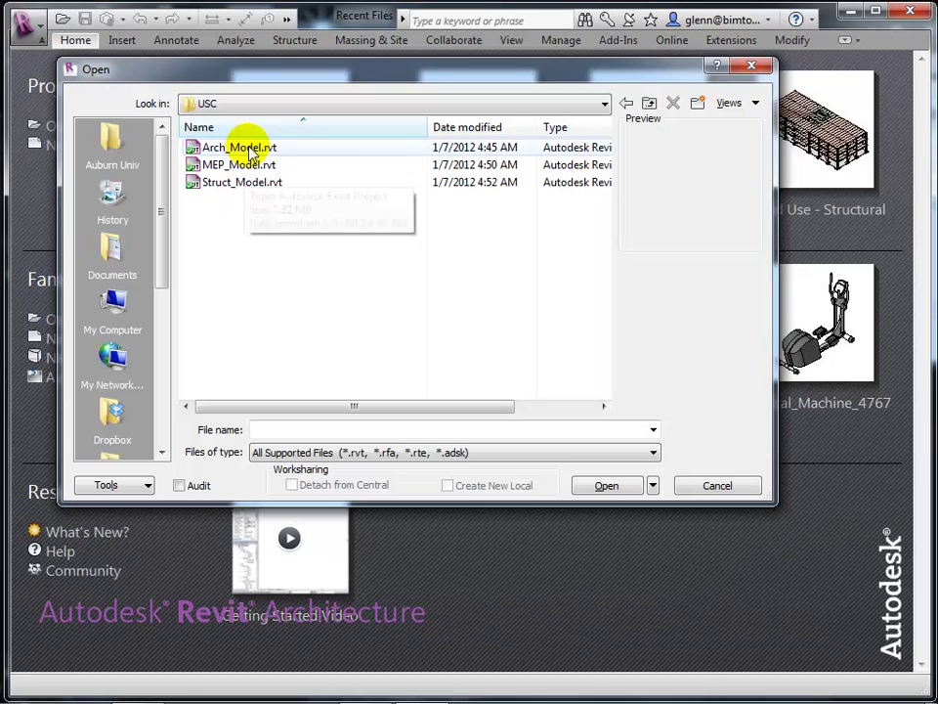
{"action": "left_click", "coordinate": [247, 156]}
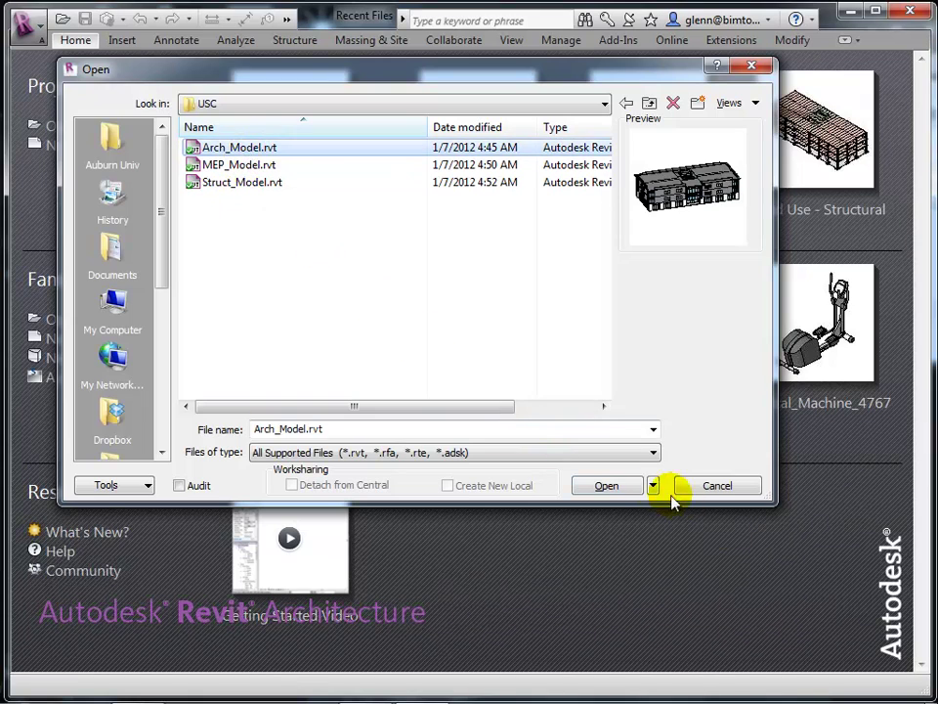
{"action": "left_click", "coordinate": [606, 488]}
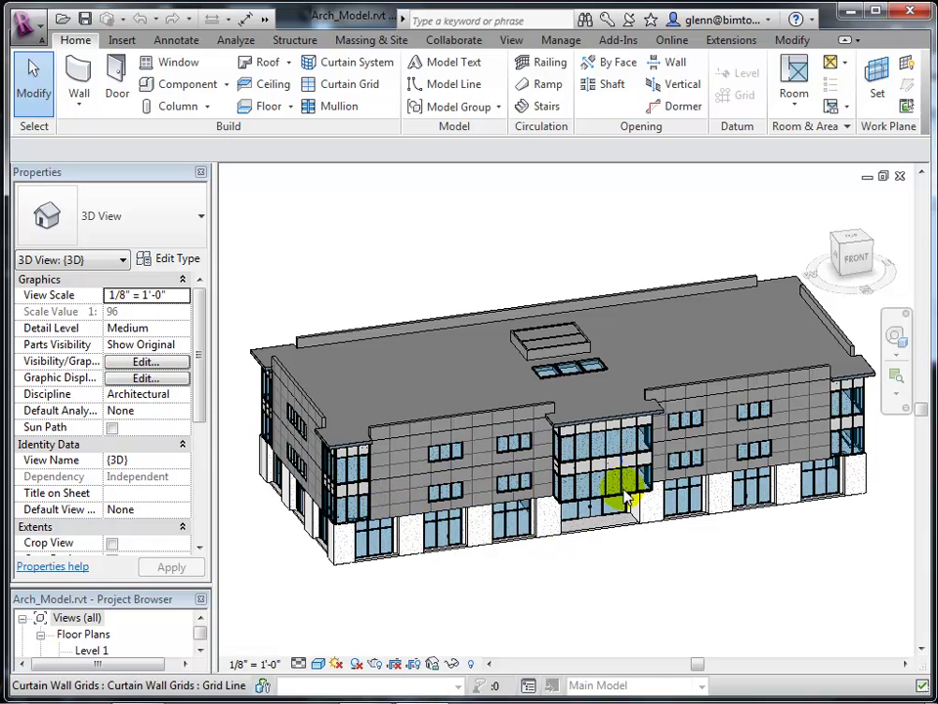
Step: Dock the Properties palette on the opposite side of the drawing area from the Project Browser, and narrow the Project Browser
{"action": "left_click", "coordinate": [893, 342]}
{"action": "left_click_drag", "start_coordinate": [827, 527], "coordinate": [293, 488]}
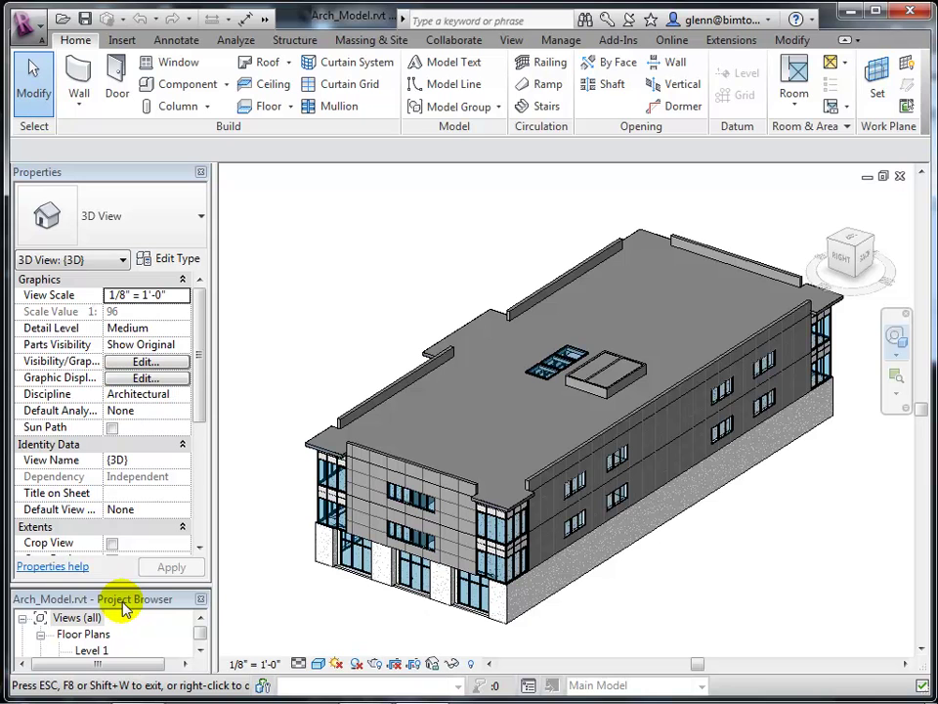
{"action": "left_click_drag", "start_coordinate": [126, 588], "coordinate": [139, 489]}
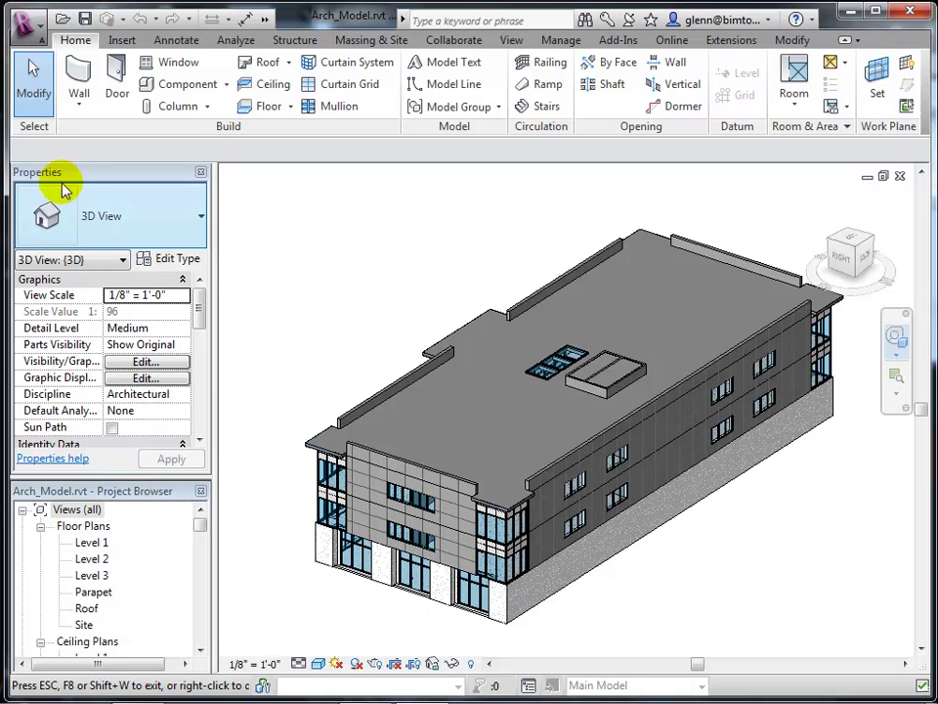
{"action": "left_click_drag", "start_coordinate": [79, 180], "coordinate": [861, 303]}
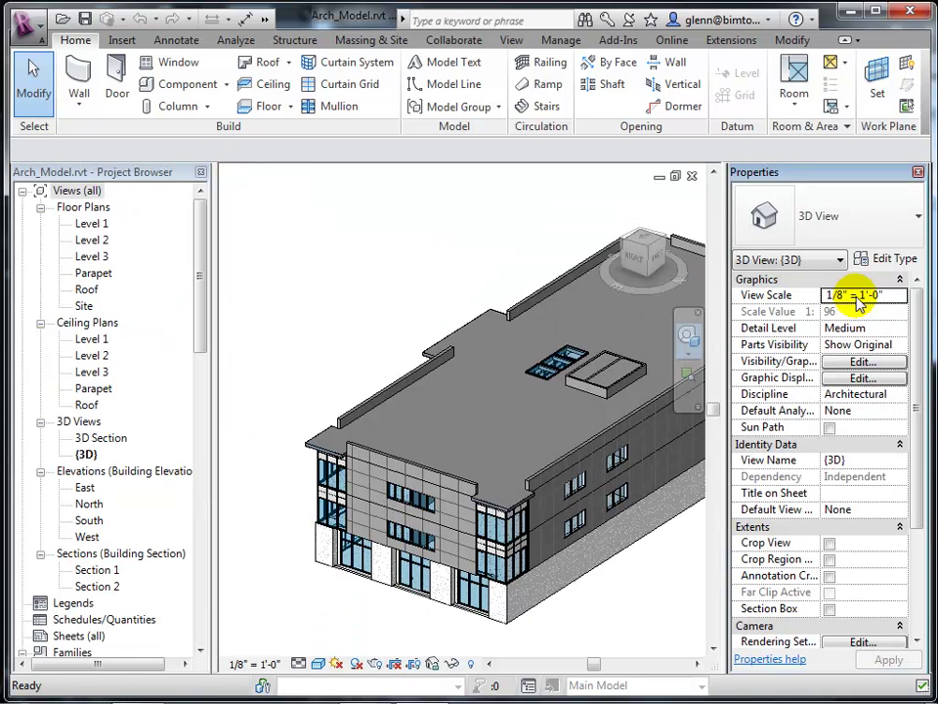
{"action": "left_click", "coordinate": [688, 337]}
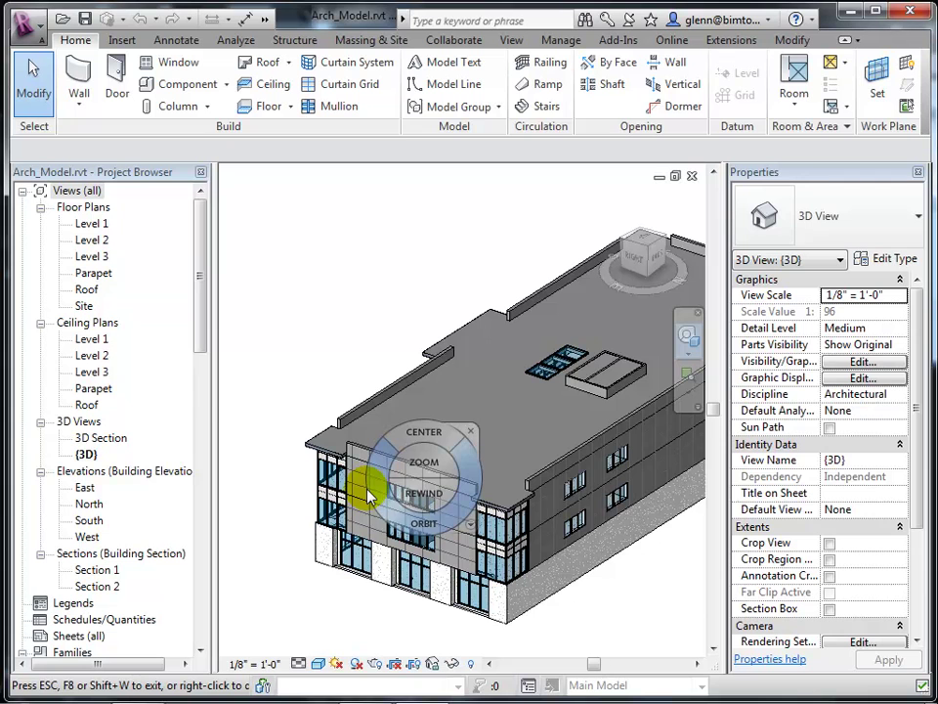
{"action": "key", "text": "Escape"}
{"action": "left_click_drag", "start_coordinate": [207, 401], "coordinate": [181, 416]}
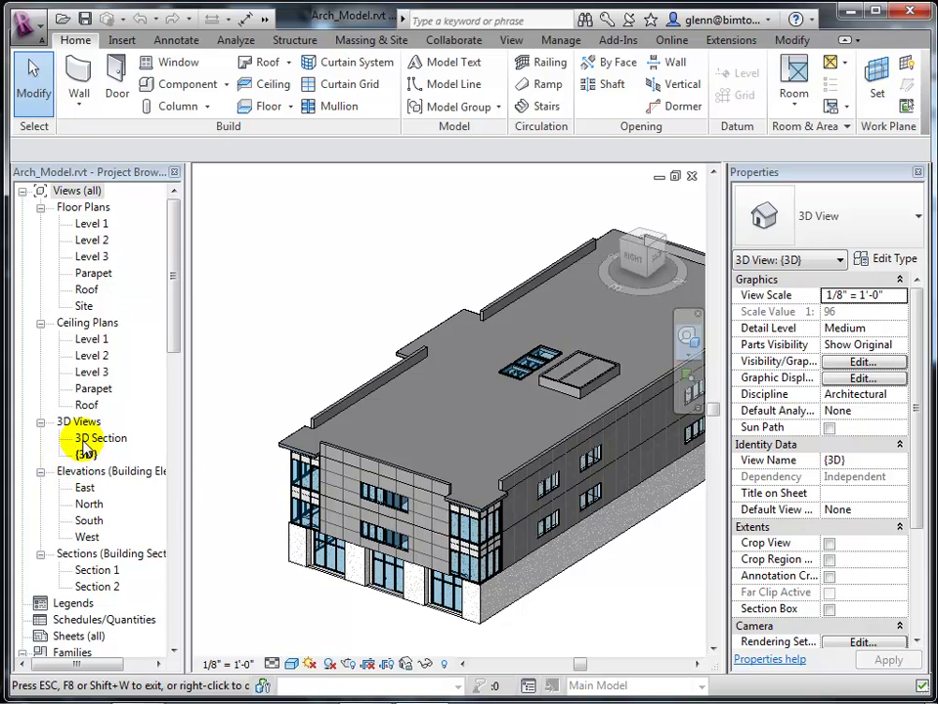
Step: Open the 3D Section view and examine the building's cut-away floors and interior from a lower angle
{"action": "double_click", "coordinate": [88, 439]}
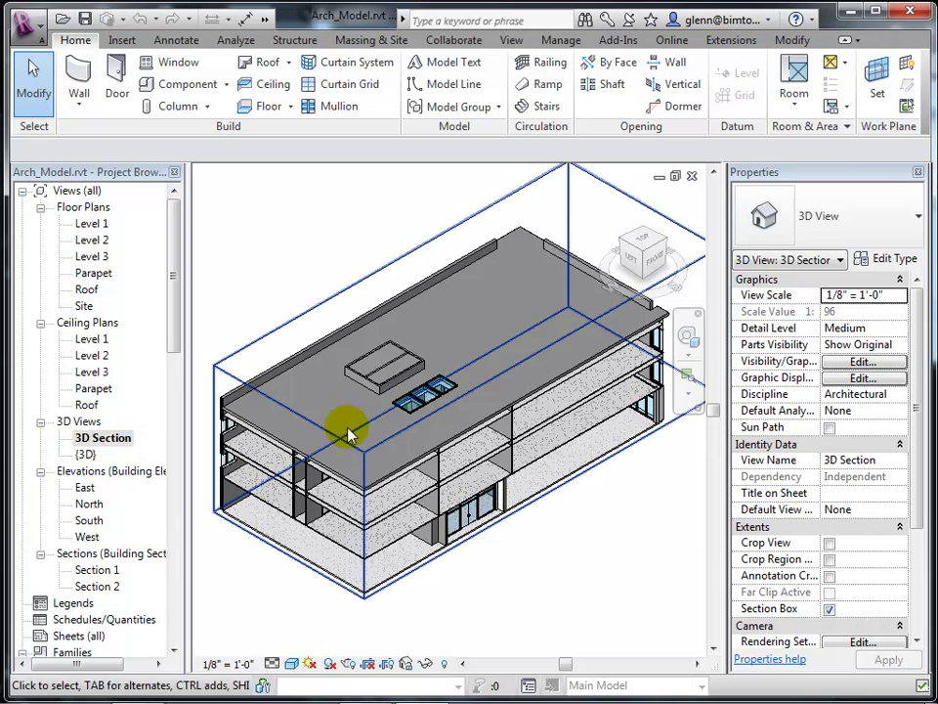
{"action": "left_click", "coordinate": [419, 593]}
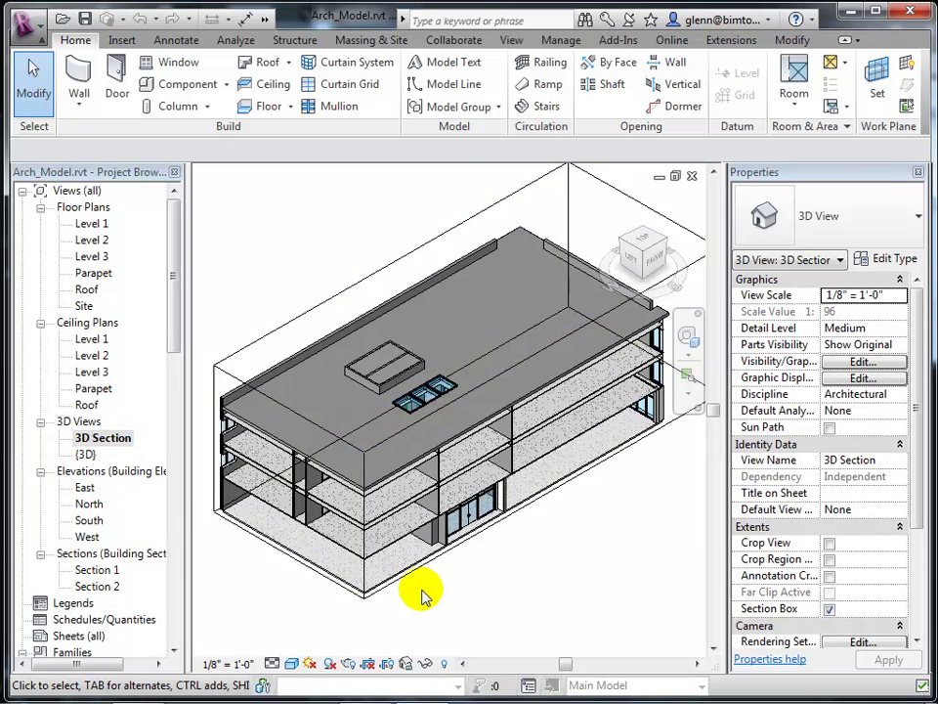
{"action": "scroll", "coordinate": [420, 594], "scroll_direction": "up", "scroll_amount": 4}
{"action": "scroll", "coordinate": [419, 598], "scroll_direction": "up", "scroll_amount": 2}
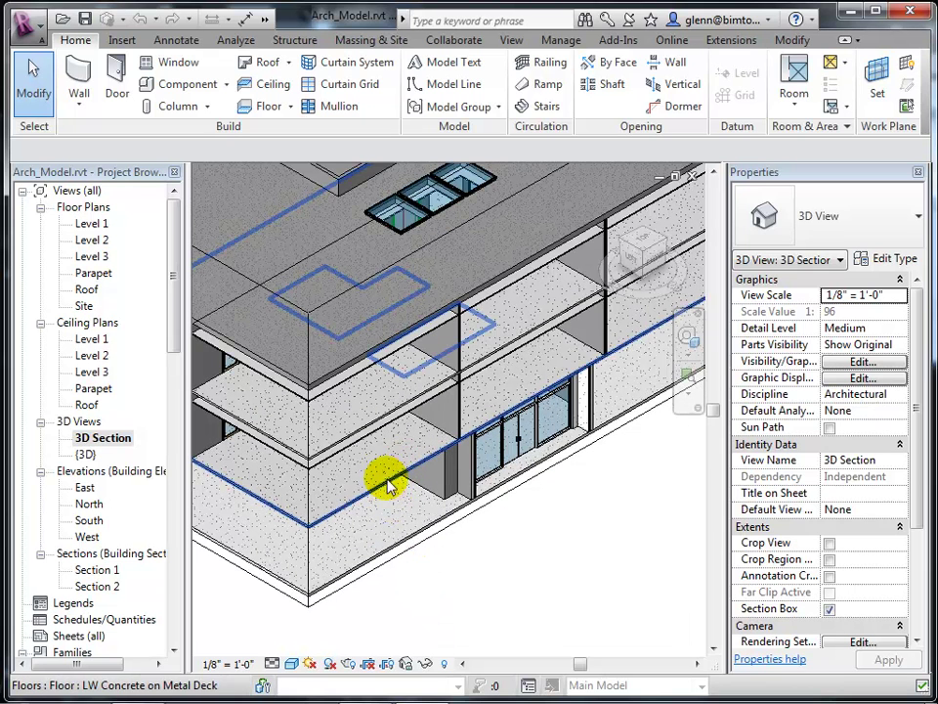
{"action": "left_click", "coordinate": [688, 336]}
{"action": "left_click_drag", "start_coordinate": [548, 522], "coordinate": [545, 485]}
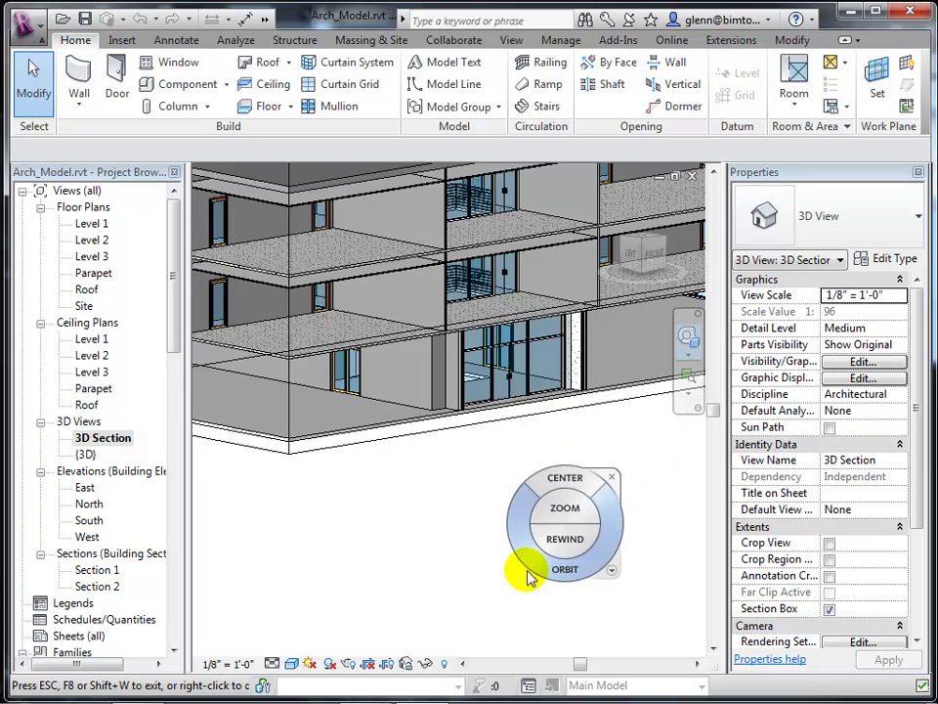
{"action": "left_click_drag", "start_coordinate": [514, 593], "coordinate": [510, 597]}
{"action": "scroll", "coordinate": [513, 592], "scroll_direction": "down", "scroll_amount": 5}
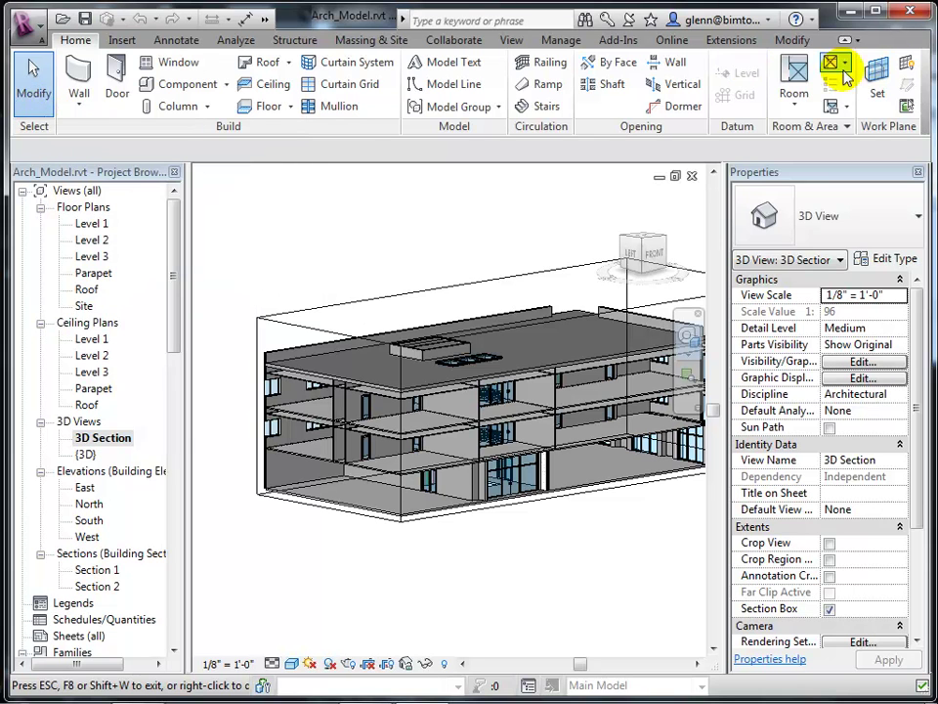
Step: Start Revit Structure 2012 and open Struct_Model.rvt from the USC folder, ignoring the unresolved references
{"action": "left_click", "coordinate": [849, 17]}
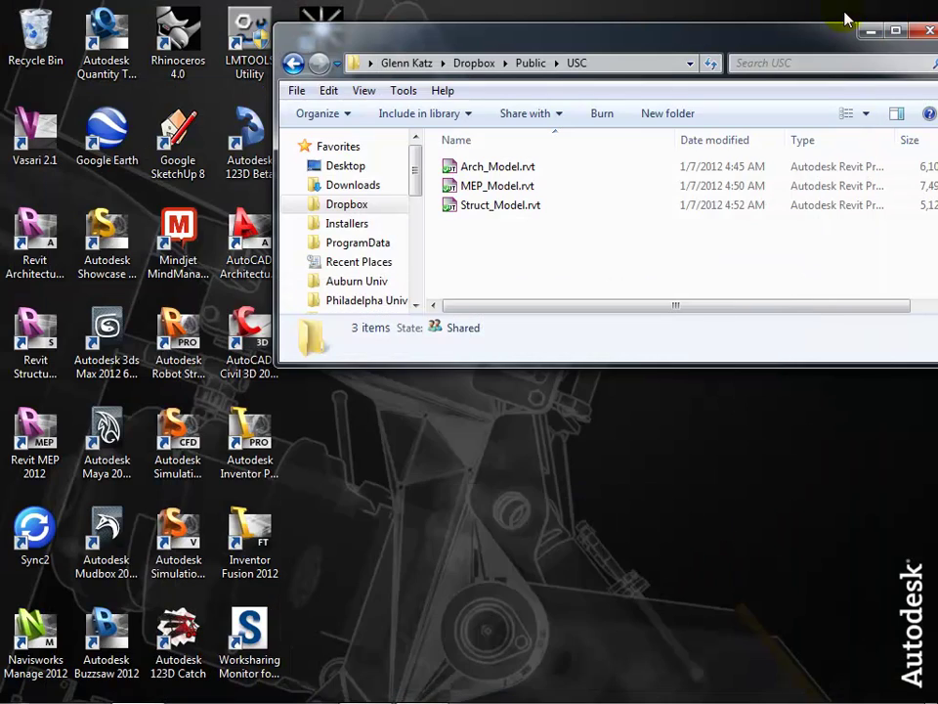
{"action": "left_click", "coordinate": [408, 573]}
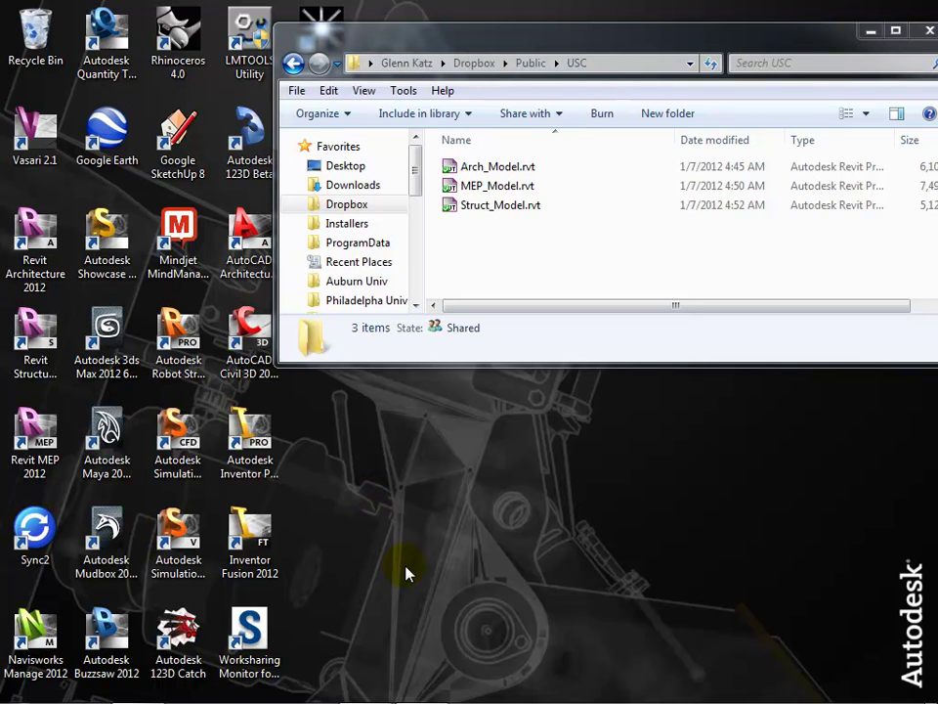
{"action": "double_click", "coordinate": [47, 341]}
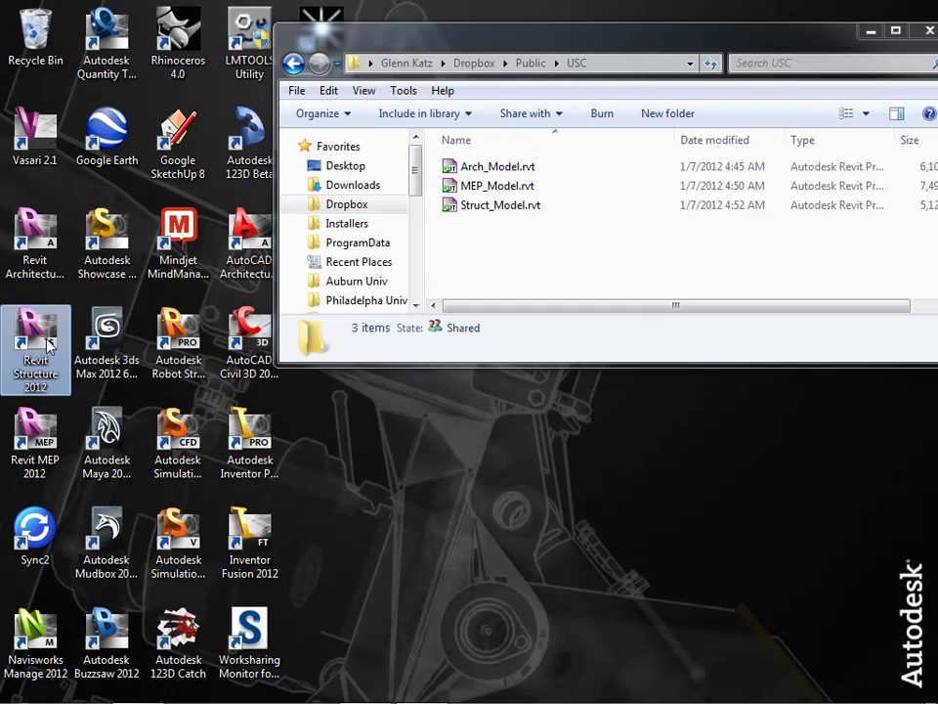
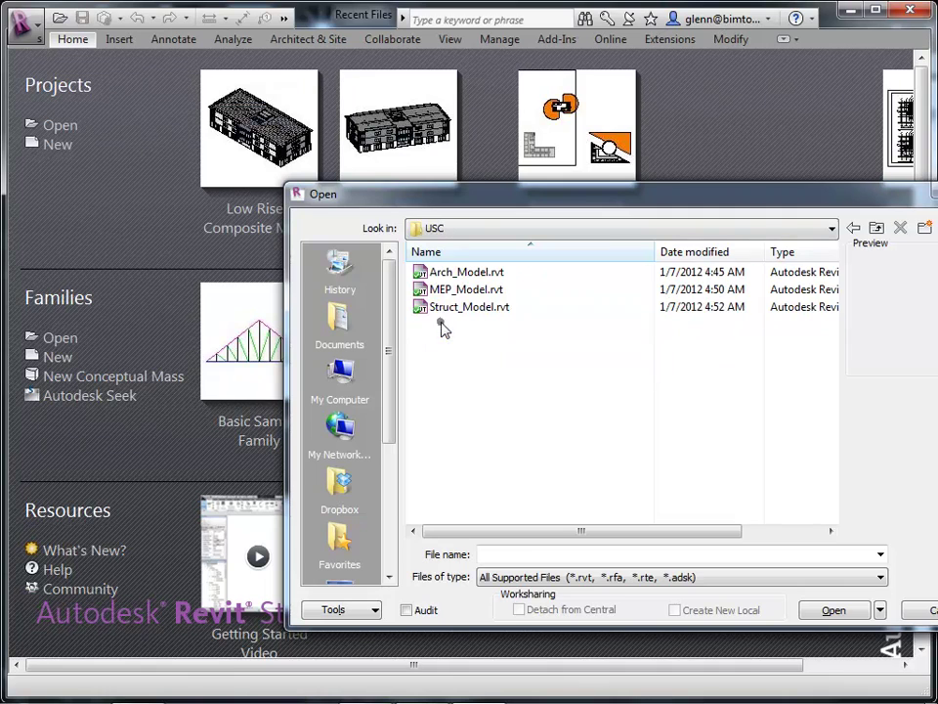
{"action": "left_click", "coordinate": [442, 309]}
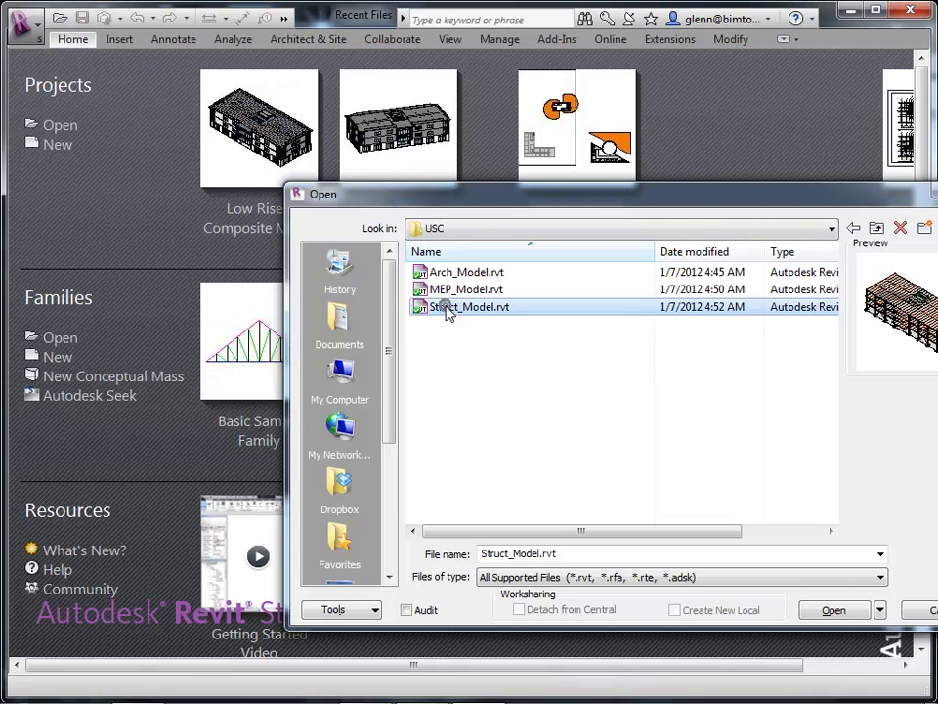
{"action": "left_click", "coordinate": [829, 610]}
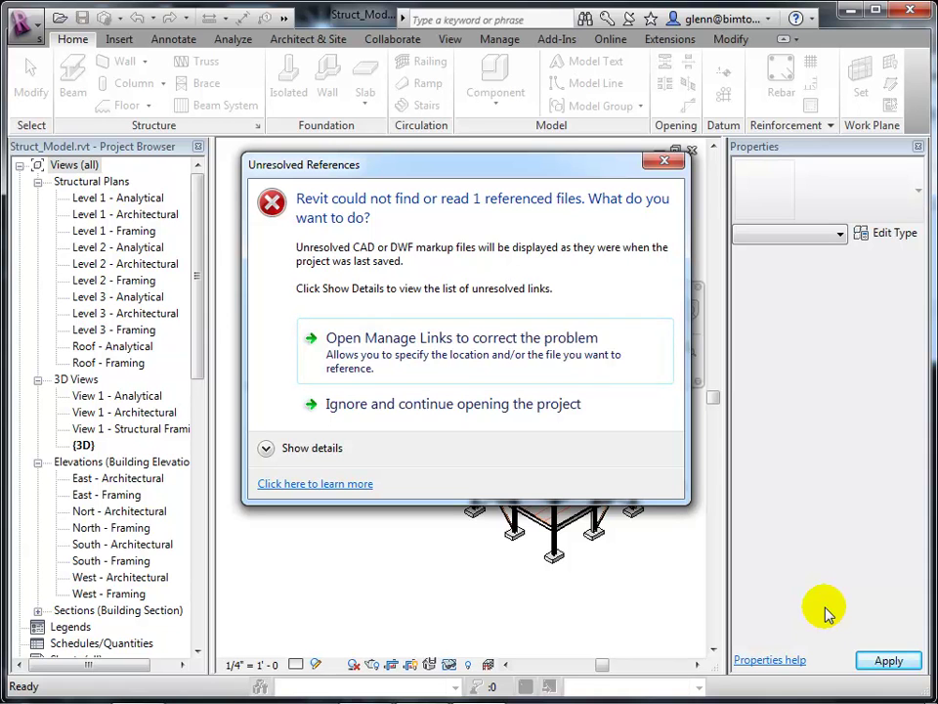
{"action": "left_click", "coordinate": [497, 415]}
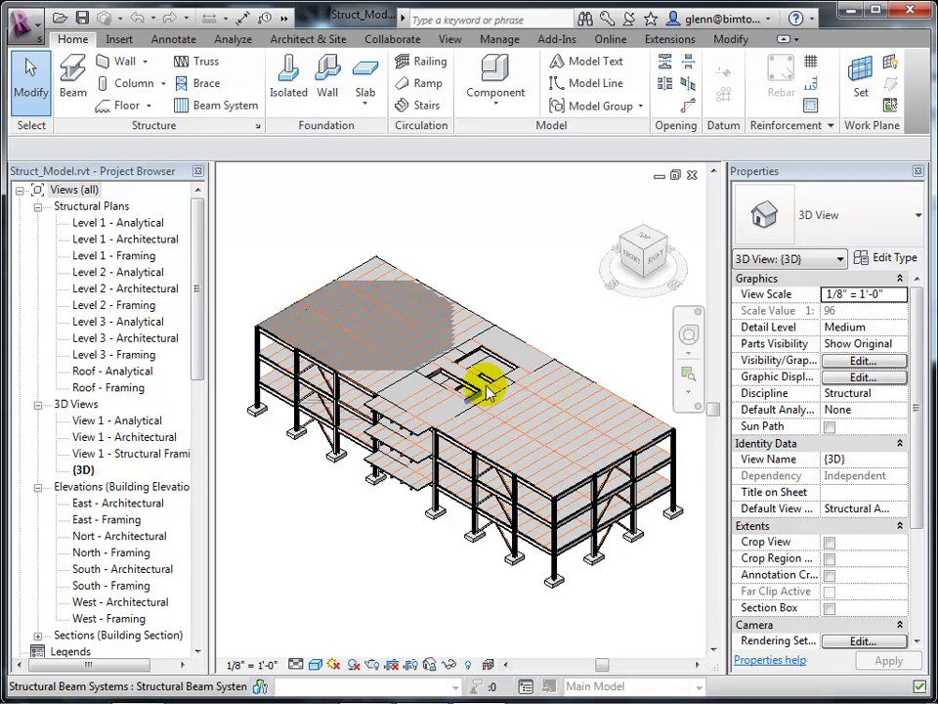
Step: Close Struct_Model.rvt after viewing its framing, and switch back to Arch_Model.rvt in Revit Architecture
{"action": "left_click", "coordinate": [688, 333]}
{"action": "left_click_drag", "start_coordinate": [474, 618], "coordinate": [460, 598]}
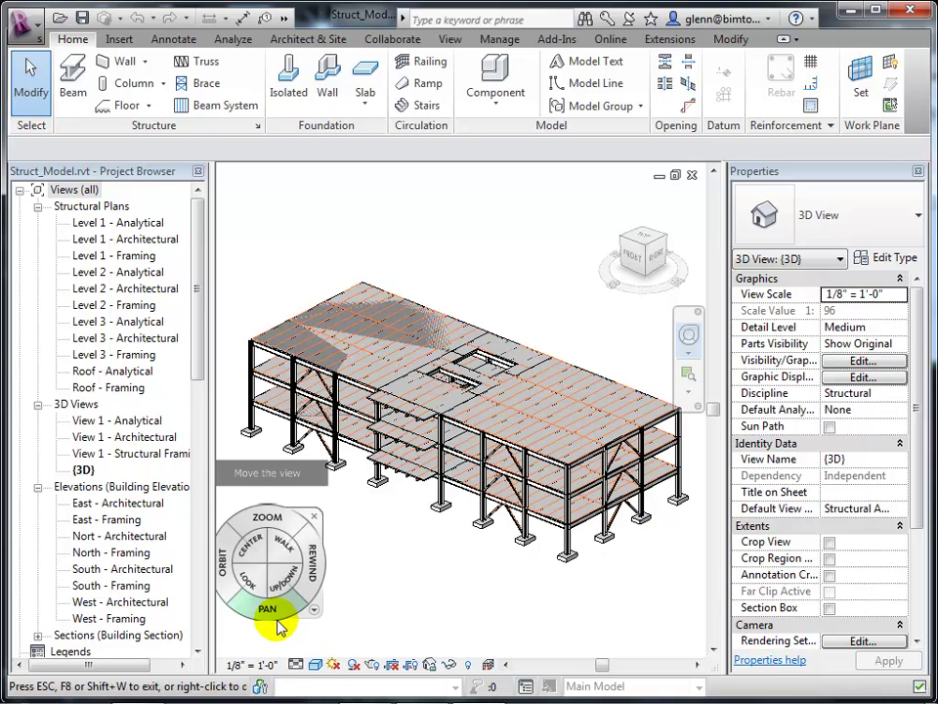
{"action": "left_click", "coordinate": [691, 176]}
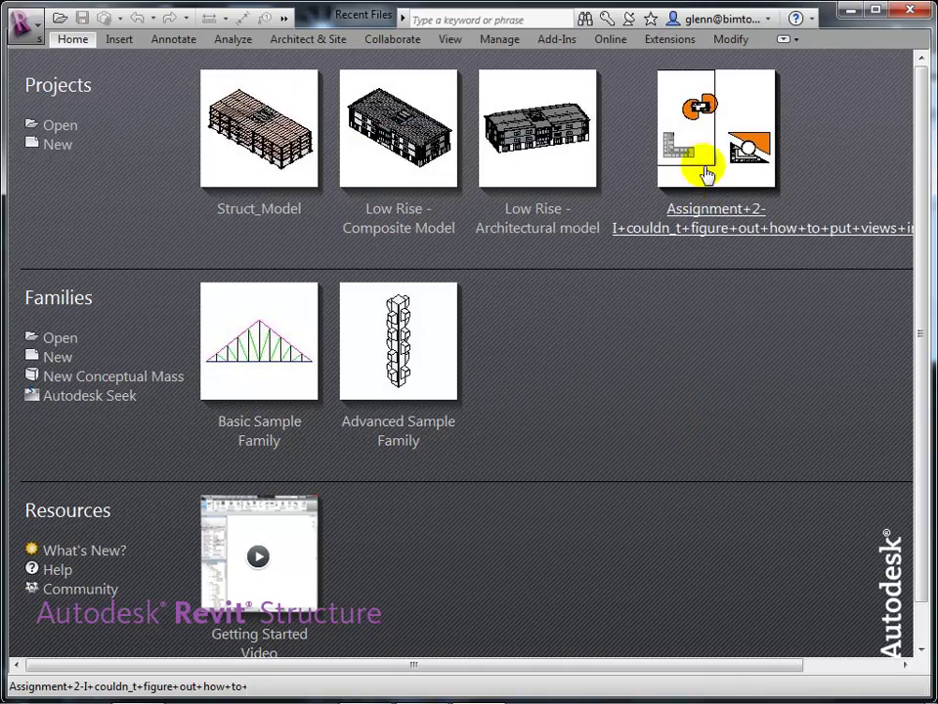
{"action": "left_click", "coordinate": [853, 11]}
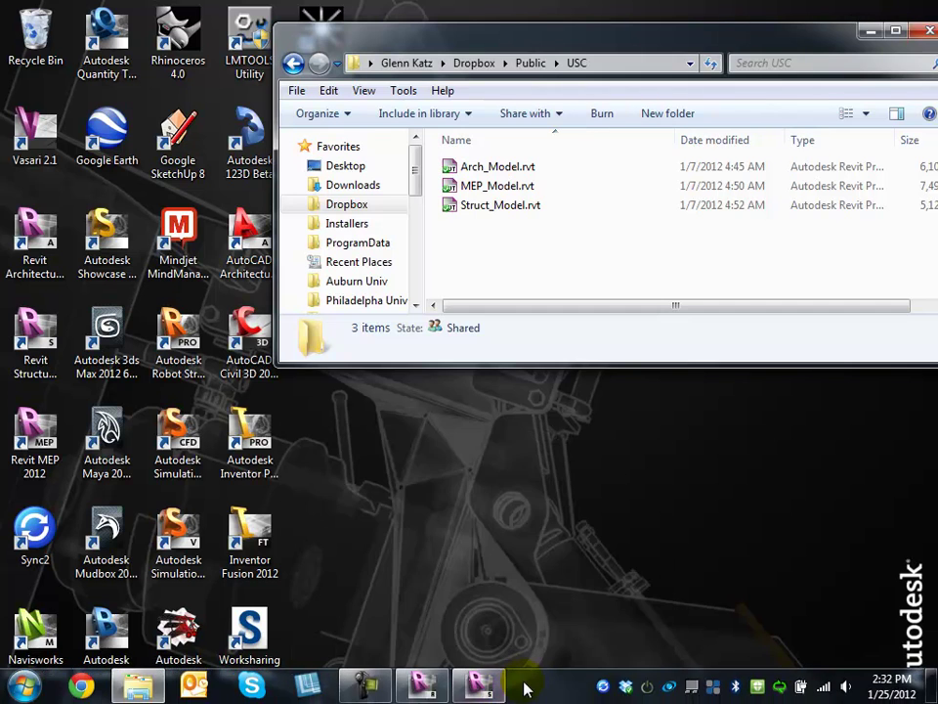
{"action": "left_click", "coordinate": [423, 685]}
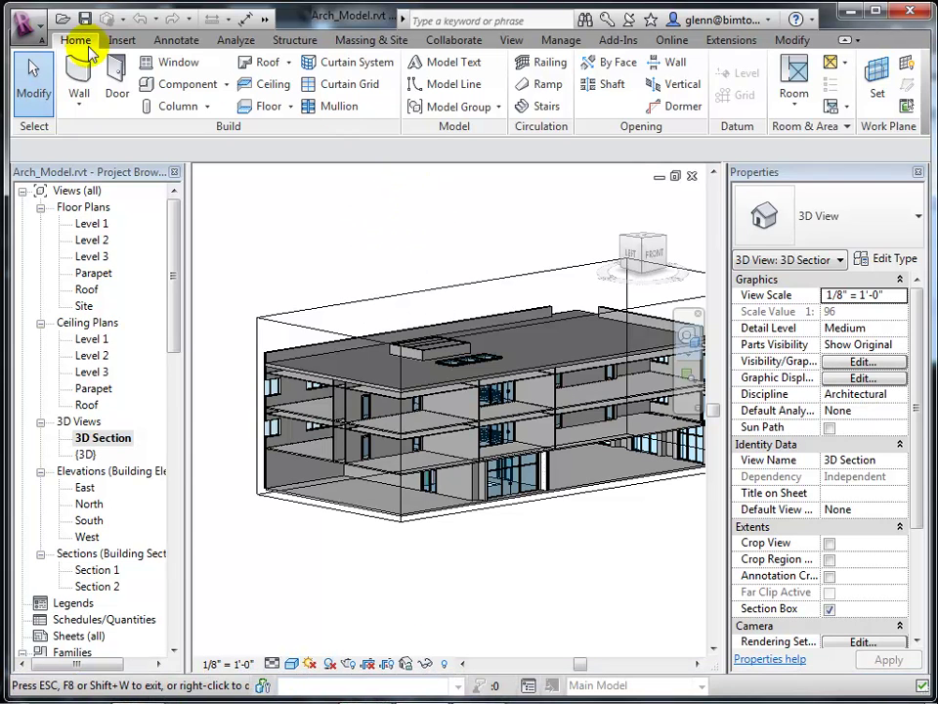
Step: Check which Revit files are linked to Arch_Model.rvt in Manage Links, and leave without changes
{"action": "left_click", "coordinate": [560, 44]}
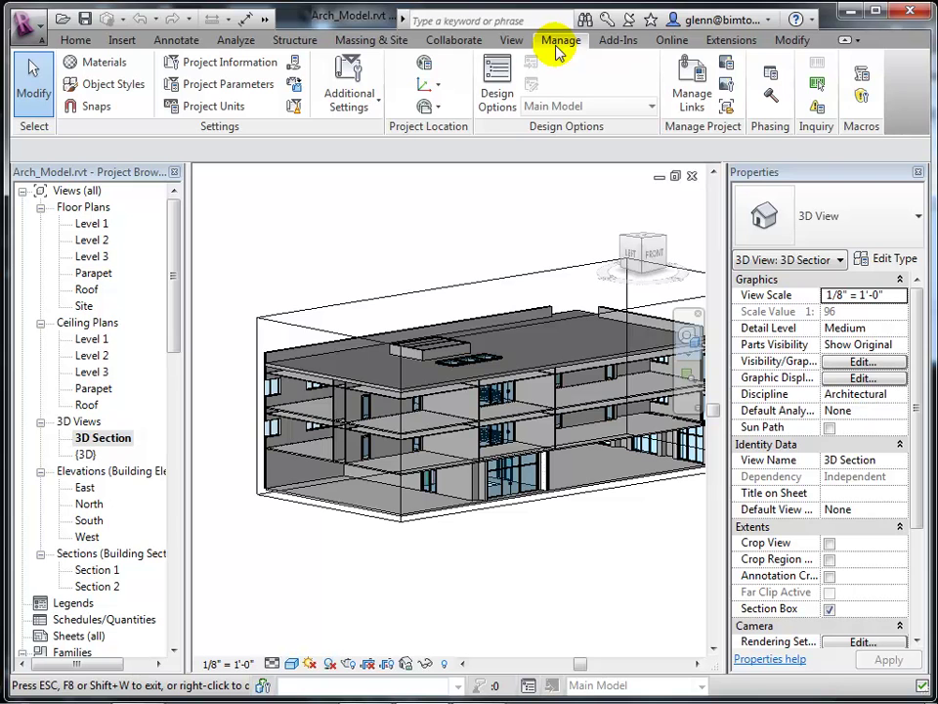
{"action": "left_click", "coordinate": [691, 94]}
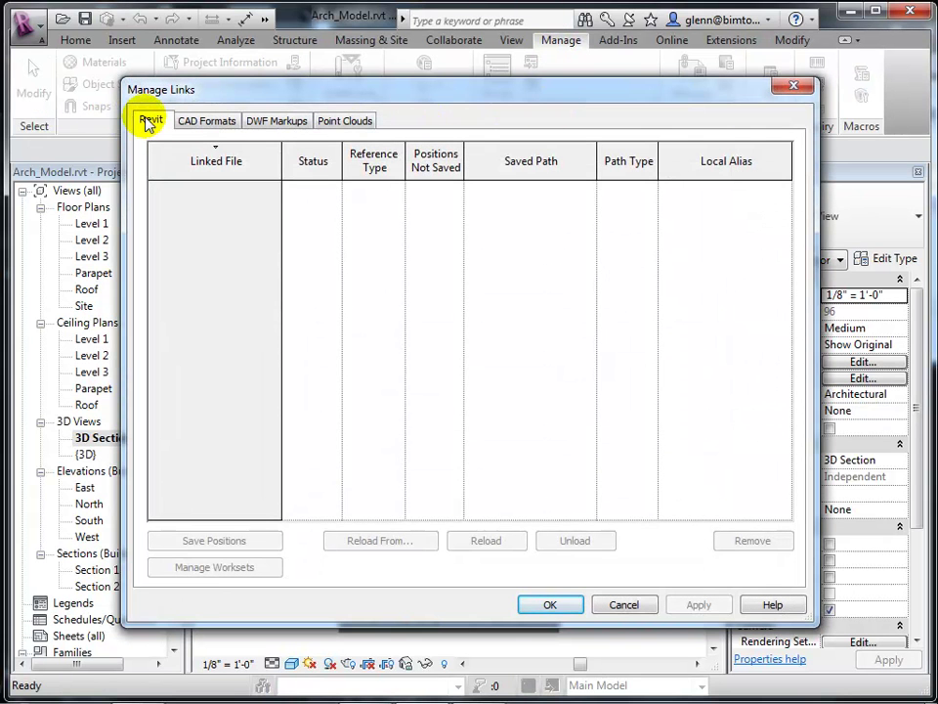
{"action": "left_click", "coordinate": [623, 603]}
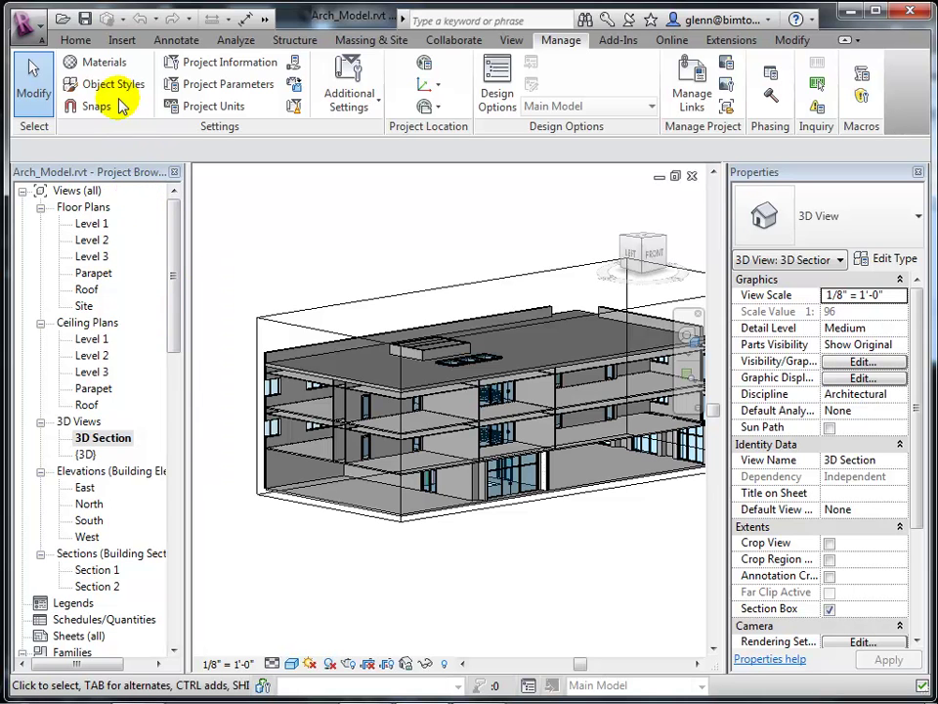
Step: Link Struct_Model.rvt from the USC folder into the architectural project with Auto - Origin to Origin positioning, dismissing the nested links notice
{"action": "left_click", "coordinate": [88, 43]}
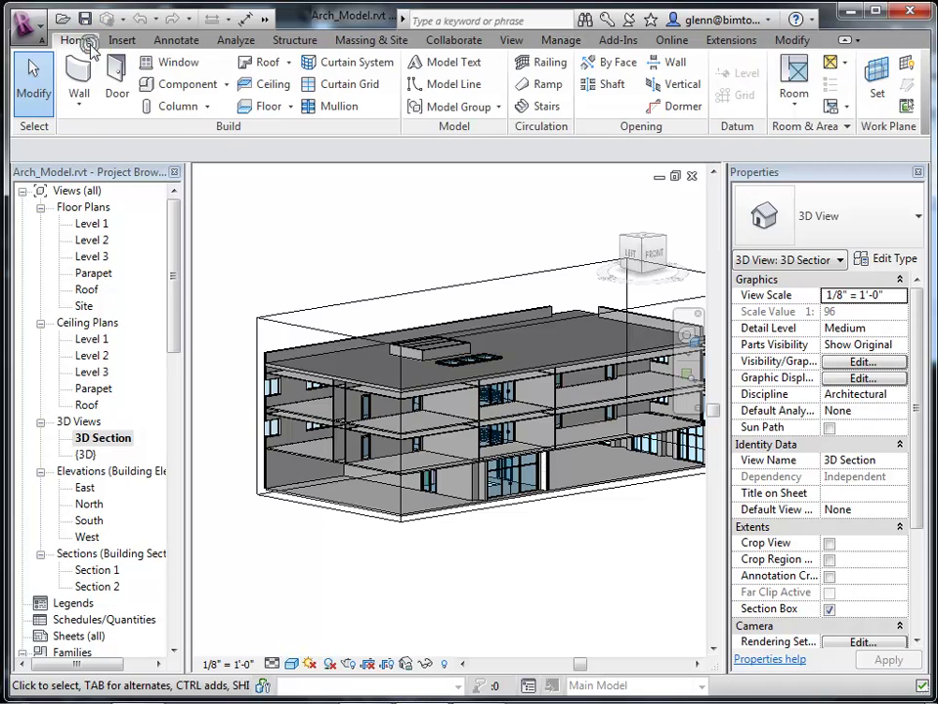
{"action": "left_click", "coordinate": [122, 41]}
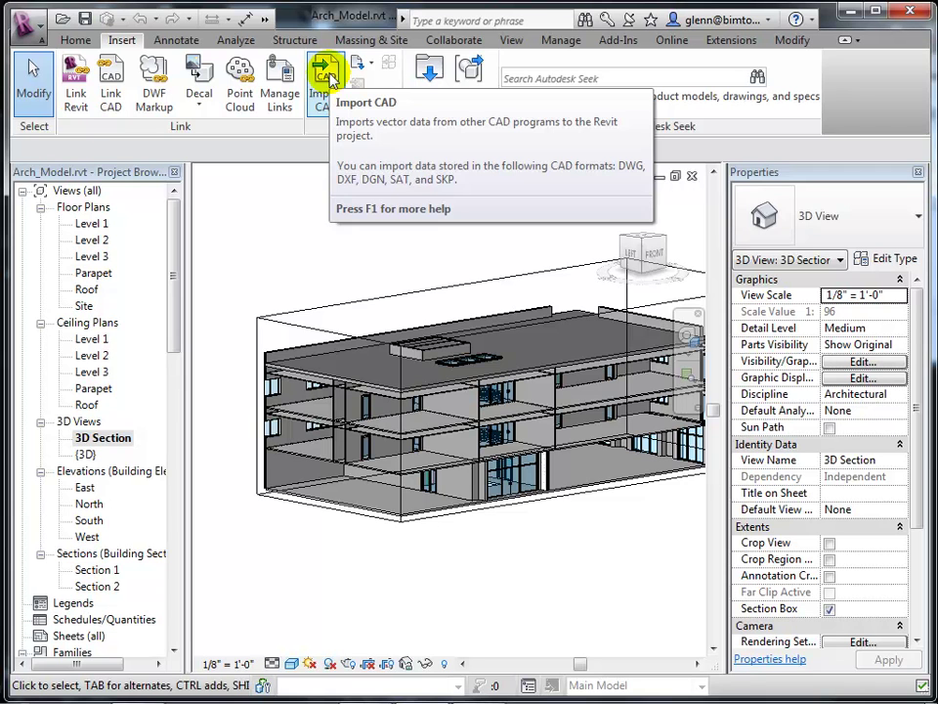
{"action": "left_click", "coordinate": [77, 84]}
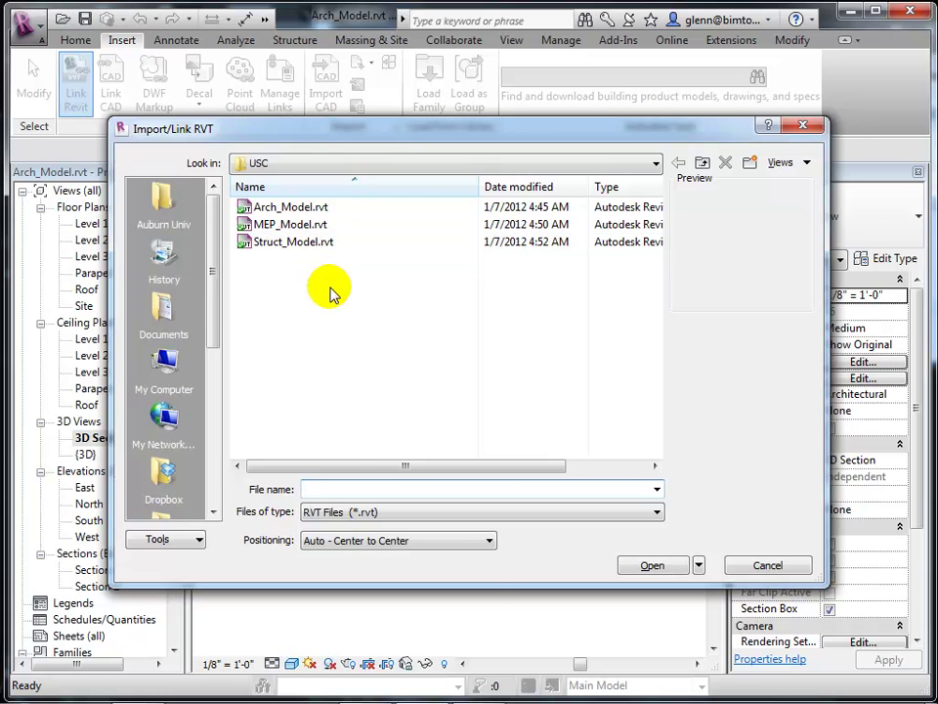
{"action": "left_click", "coordinate": [369, 543]}
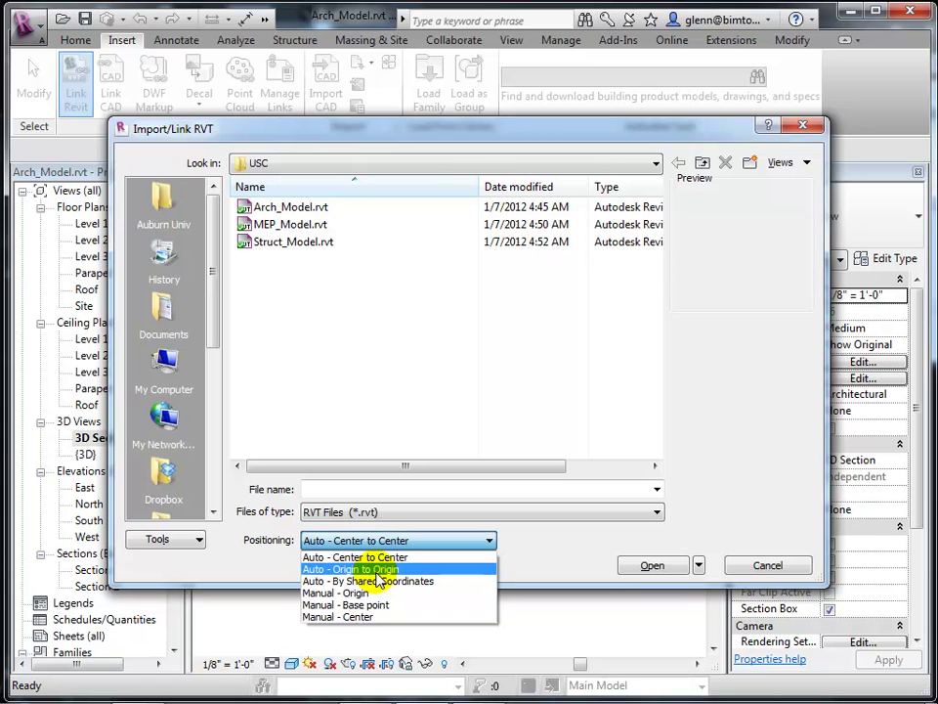
{"action": "left_click", "coordinate": [376, 572]}
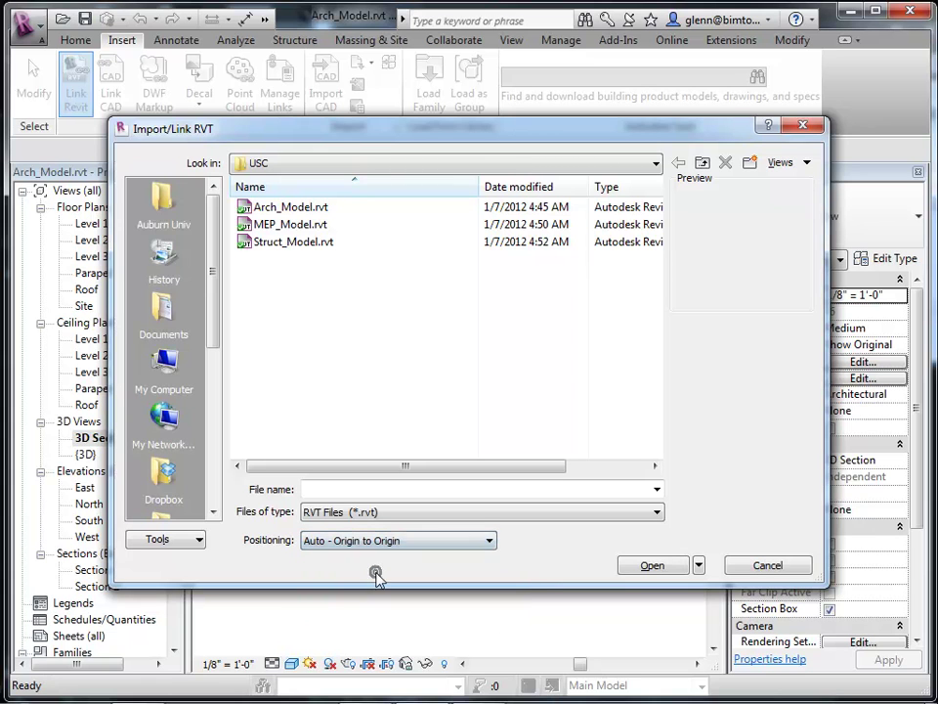
{"action": "left_click", "coordinate": [300, 246]}
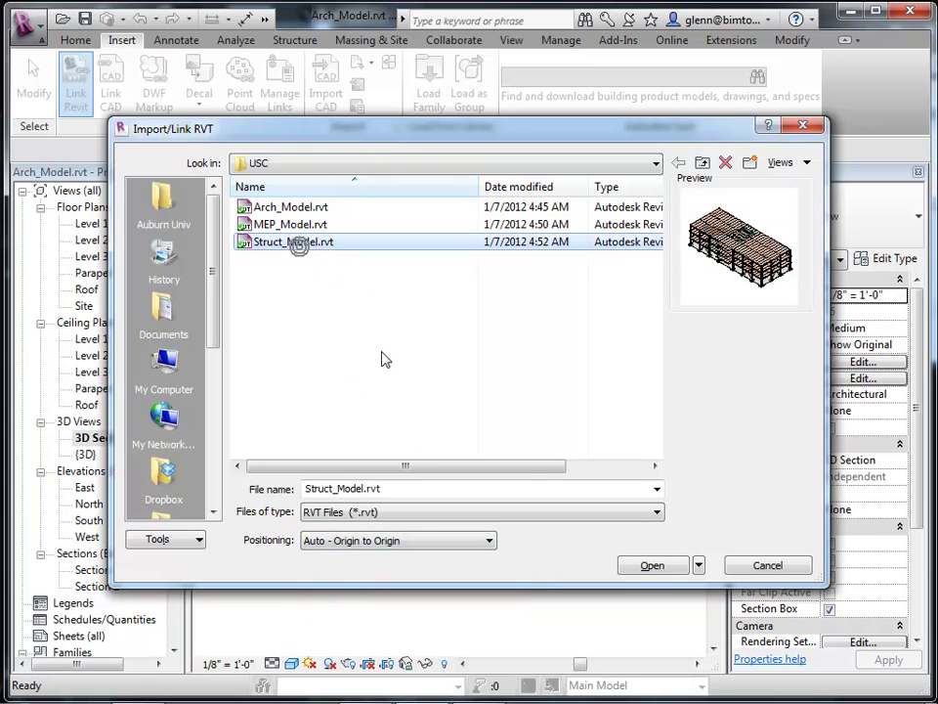
{"action": "left_click", "coordinate": [665, 569]}
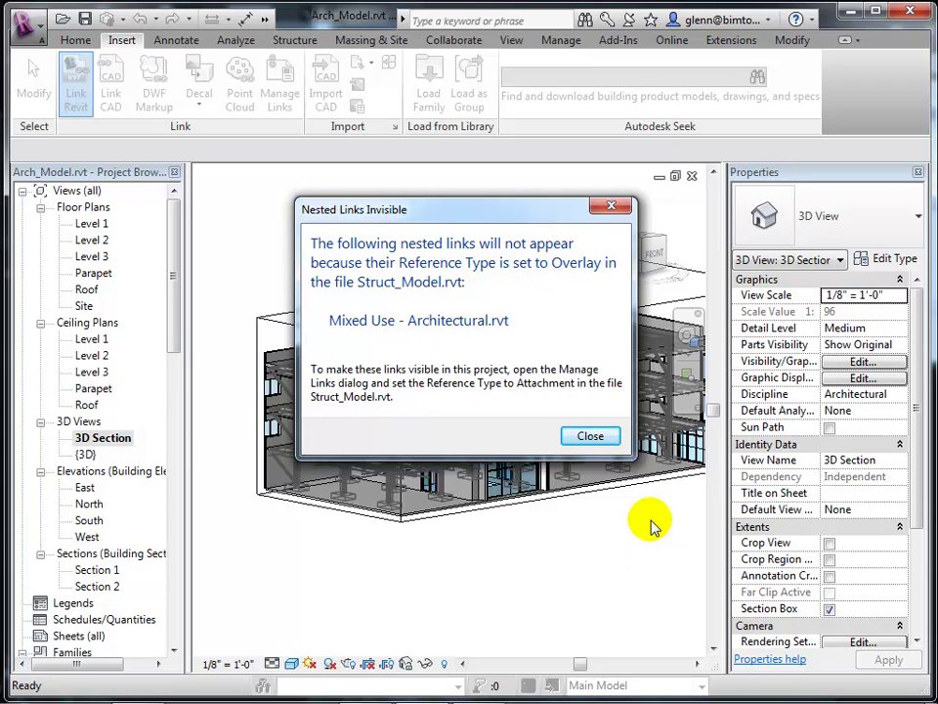
{"action": "left_click", "coordinate": [590, 437]}
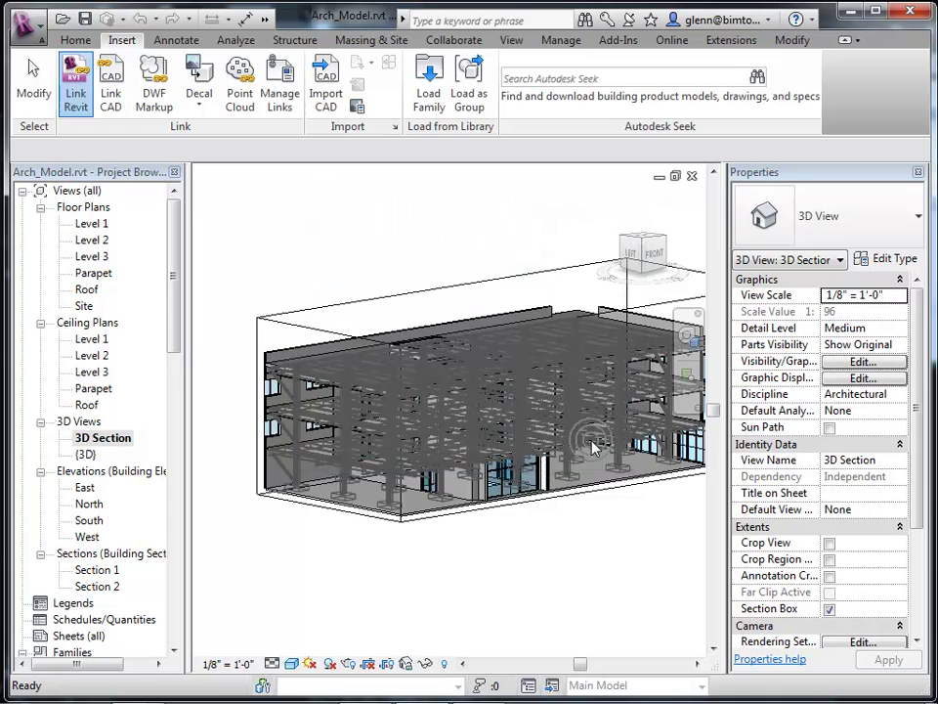
Step: Examine how the linked structural beams, columns and footings fit the architectural floors and walls in the 3D Section view
{"action": "scroll", "coordinate": [418, 572], "scroll_direction": "up", "scroll_amount": 5}
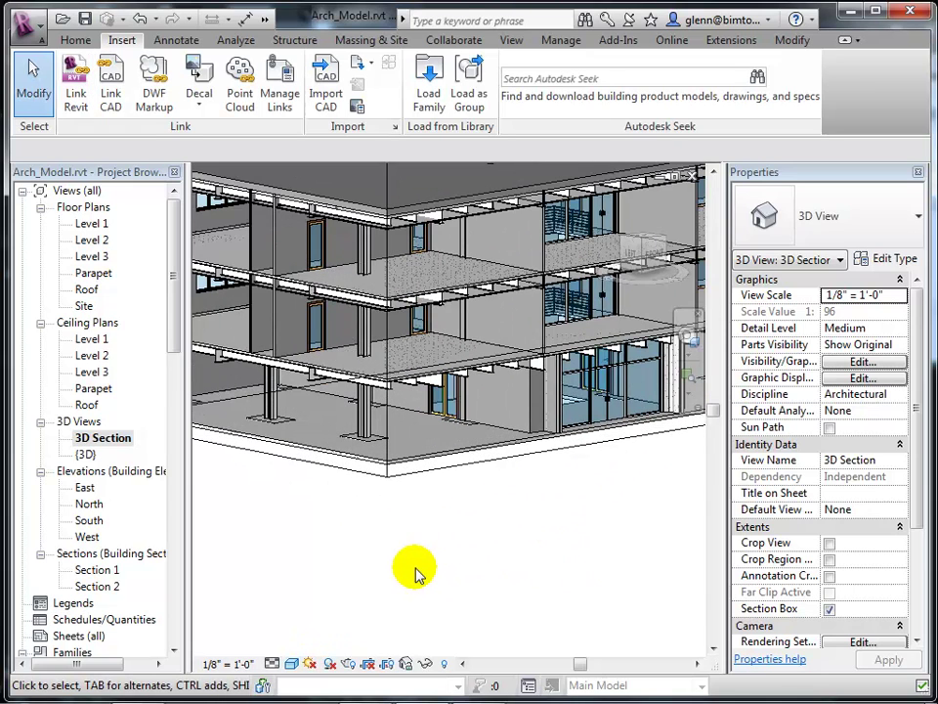
{"action": "scroll", "coordinate": [419, 570], "scroll_direction": "down", "scroll_amount": 1}
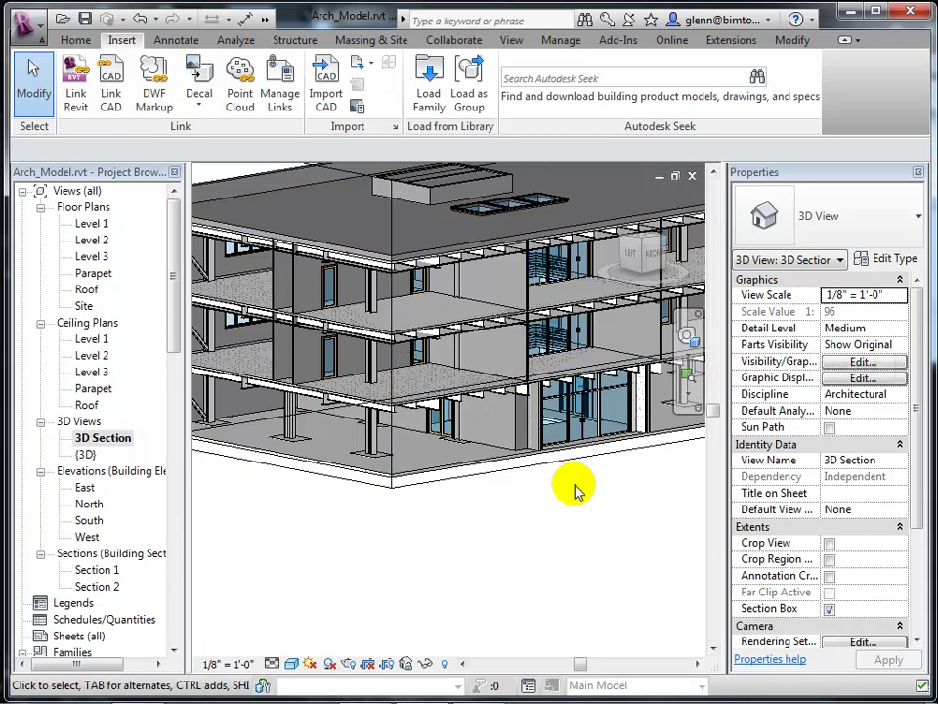
{"action": "scroll", "coordinate": [572, 492], "scroll_direction": "up", "scroll_amount": 2}
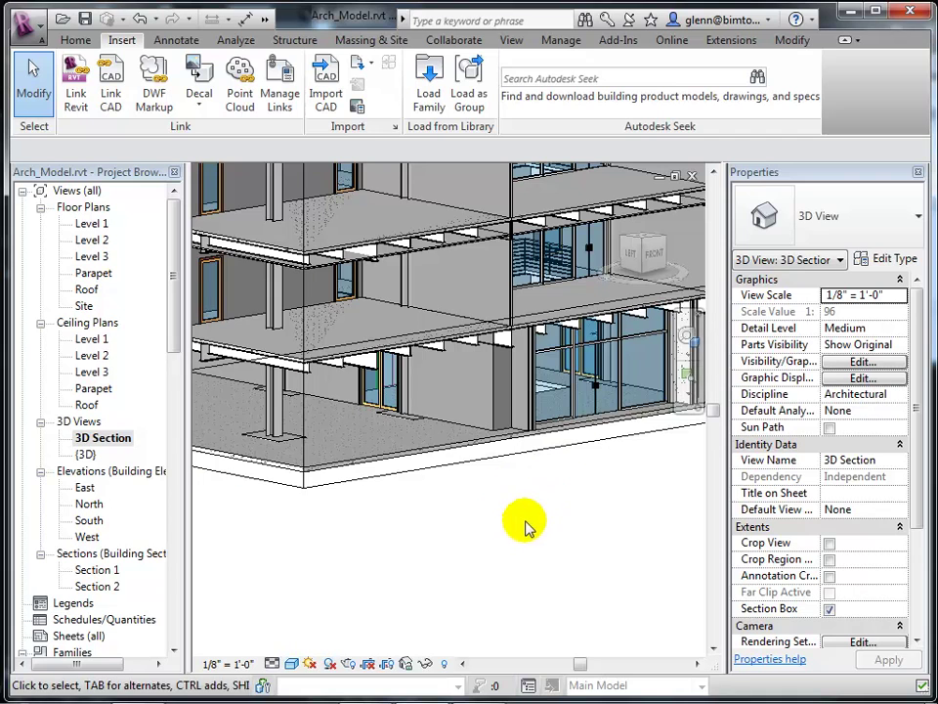
{"action": "scroll", "coordinate": [518, 528], "scroll_direction": "down", "scroll_amount": 3}
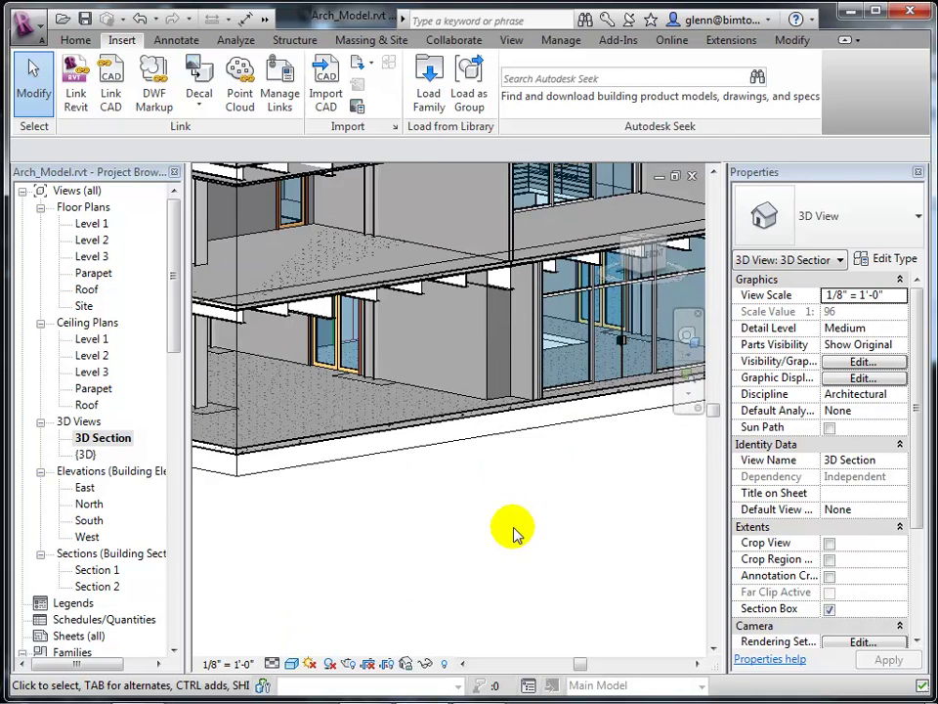
{"action": "scroll", "coordinate": [513, 537], "scroll_direction": "up", "scroll_amount": 2}
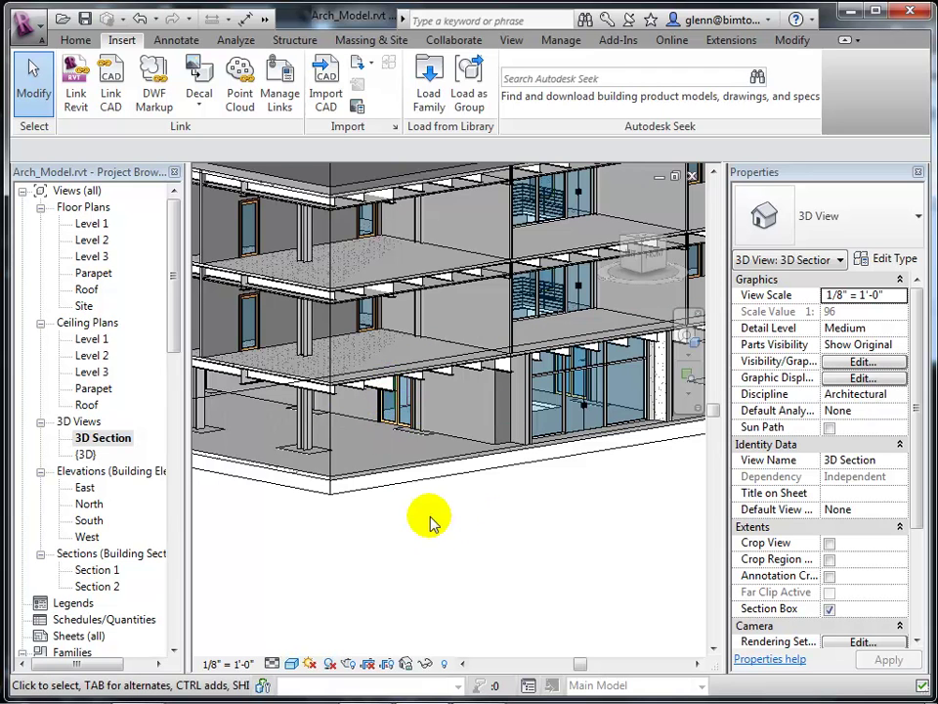
{"action": "scroll", "coordinate": [431, 528], "scroll_direction": "up", "scroll_amount": 2}
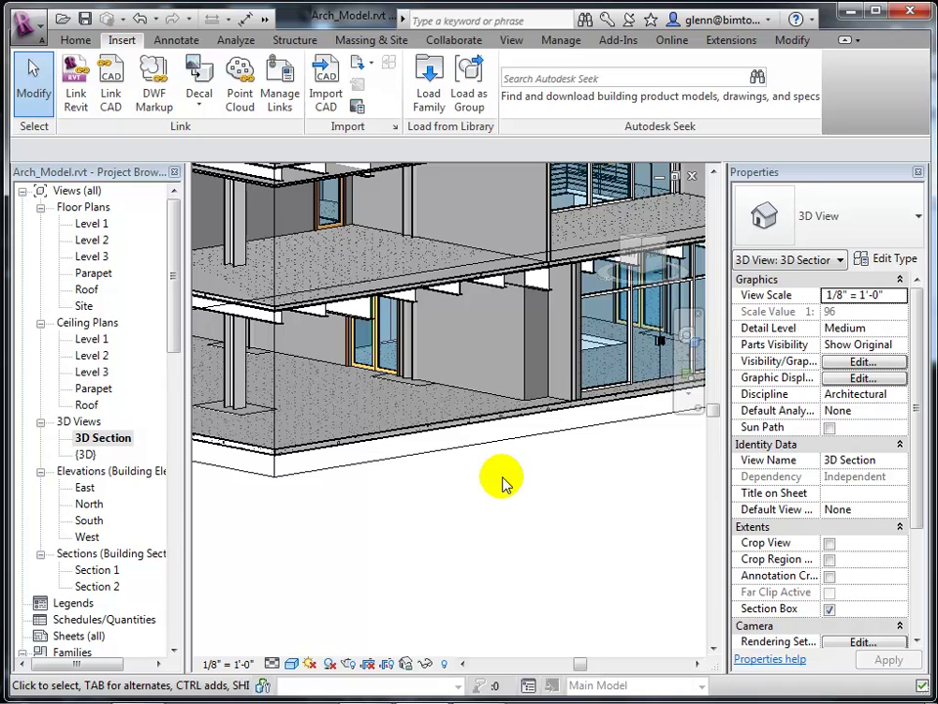
{"action": "scroll", "coordinate": [362, 554], "scroll_direction": "down", "scroll_amount": 6}
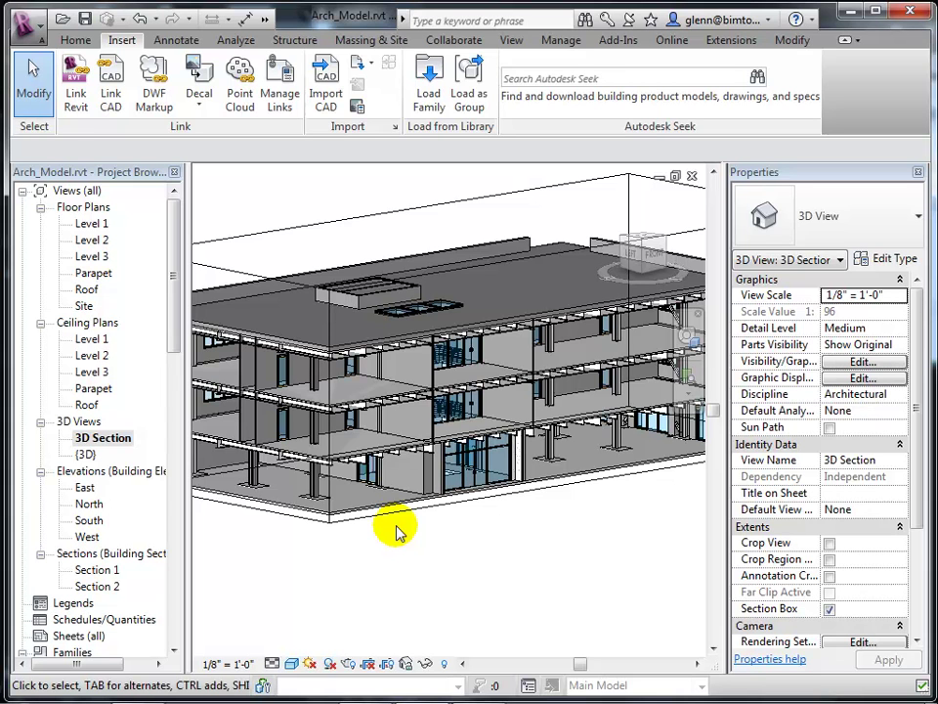
{"action": "scroll", "coordinate": [396, 533], "scroll_direction": "up", "scroll_amount": 4}
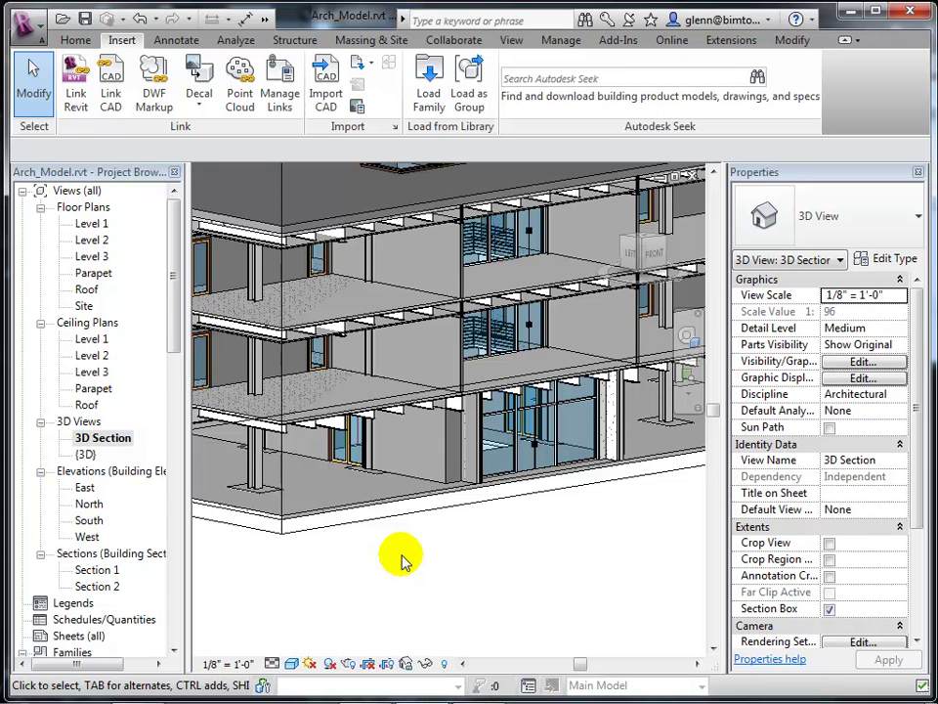
{"action": "scroll", "coordinate": [401, 560], "scroll_direction": "down", "scroll_amount": 5}
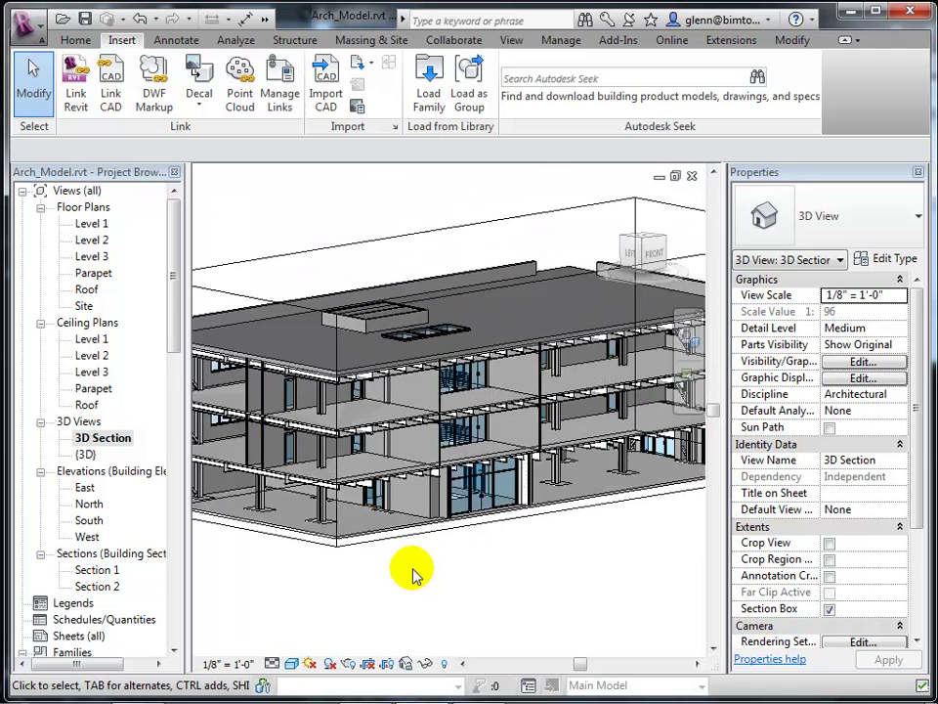
{"action": "scroll", "coordinate": [568, 545], "scroll_direction": "up", "scroll_amount": 2}
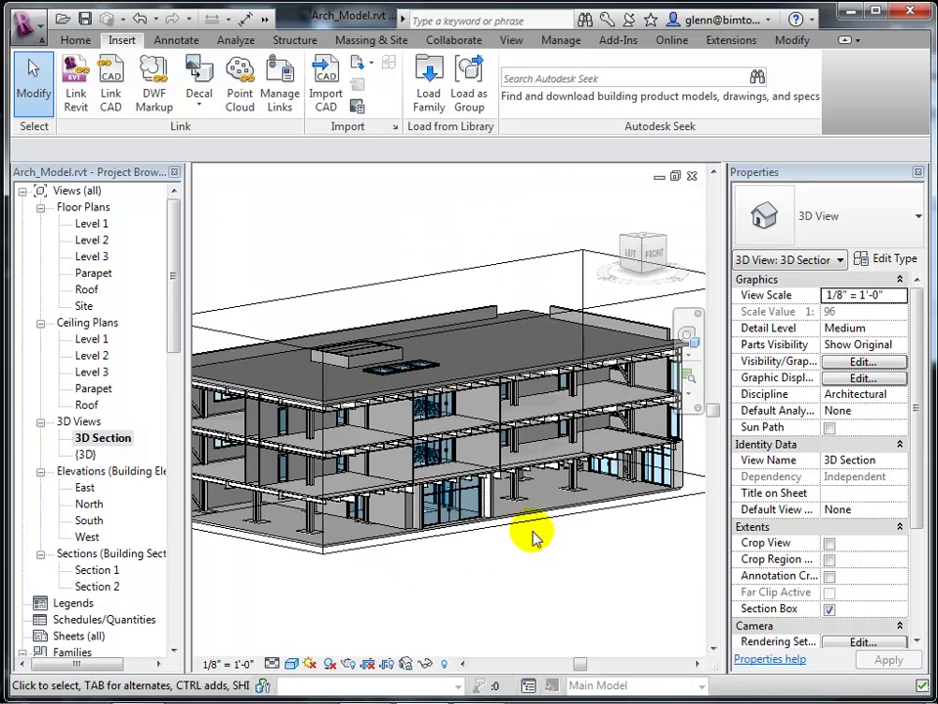
{"action": "left_click", "coordinate": [549, 262]}
{"action": "left_click", "coordinate": [513, 614]}
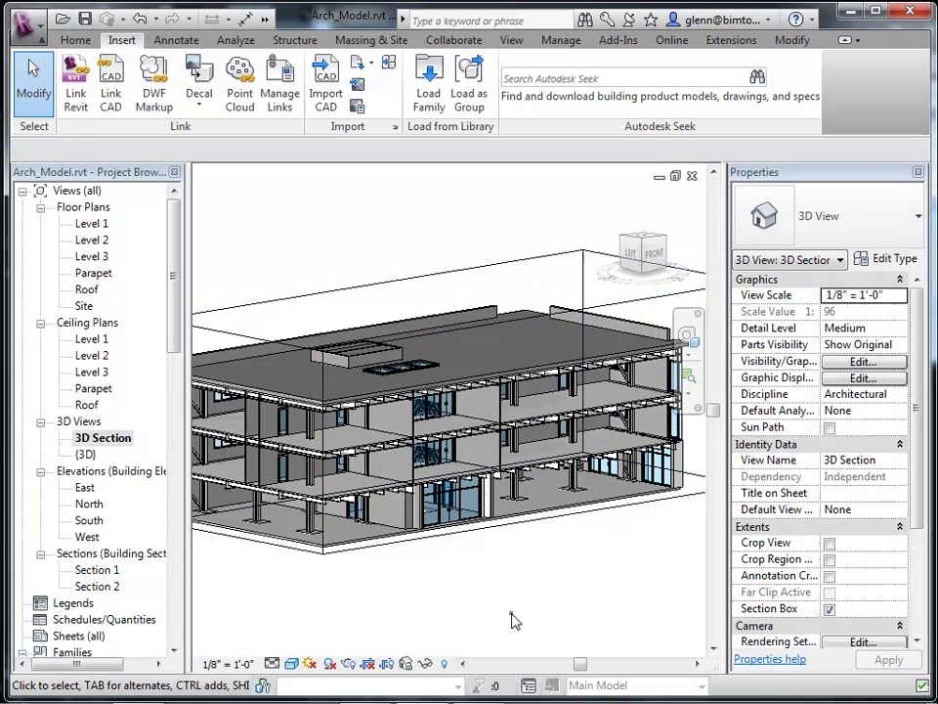
{"action": "scroll", "coordinate": [462, 565], "scroll_direction": "up", "scroll_amount": 3}
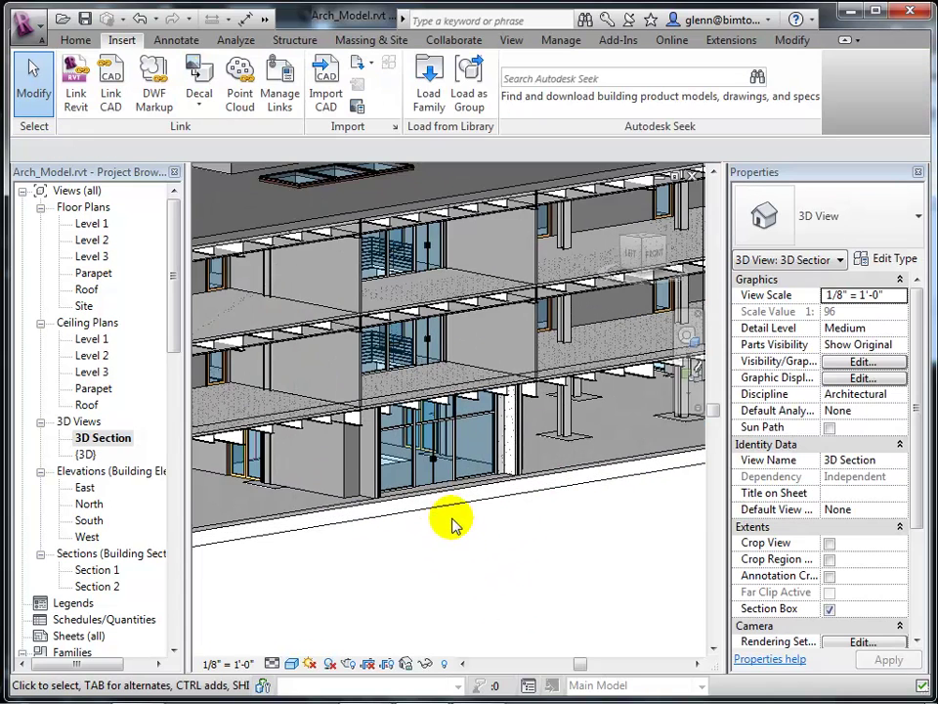
Step: Select the ground-floor curtain wall door, then a structural column, to compare a native element with the linked structural model
{"action": "left_click", "coordinate": [433, 471]}
{"action": "left_click", "coordinate": [431, 469]}
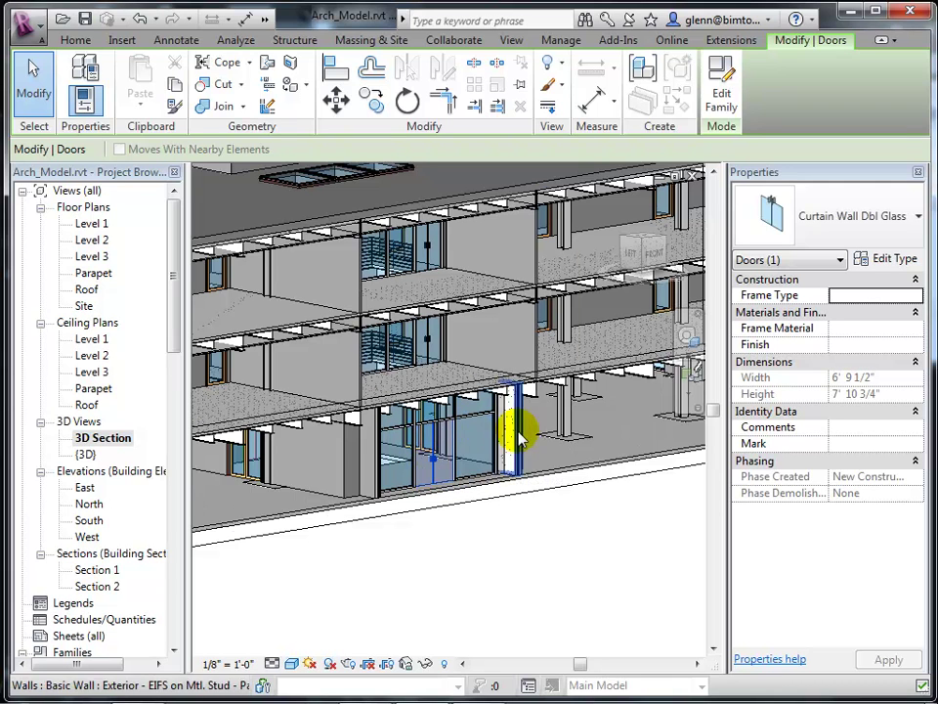
{"action": "left_click", "coordinate": [565, 426]}
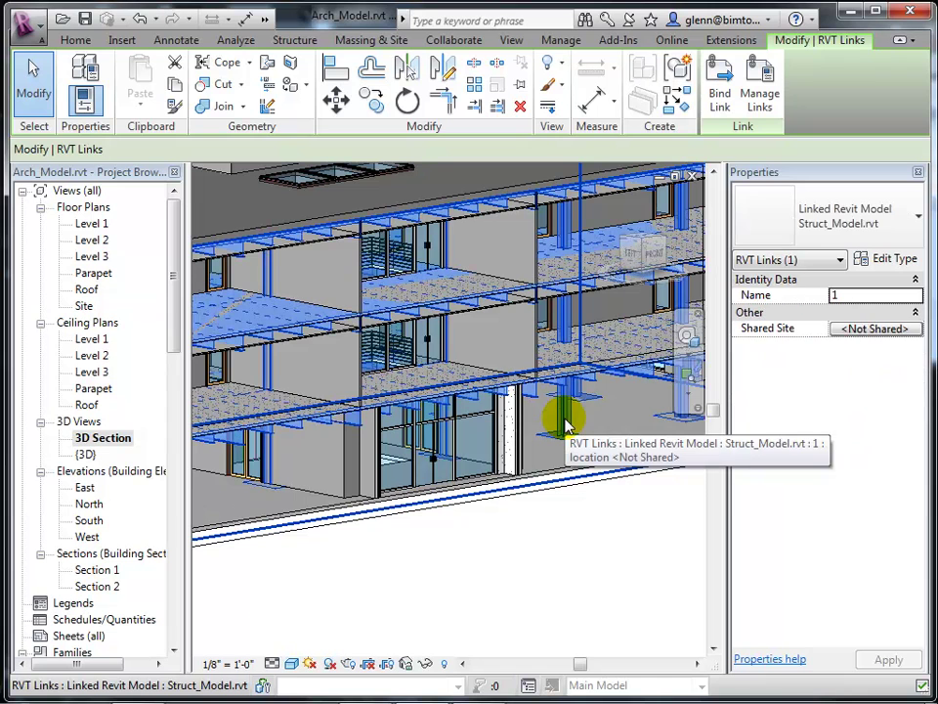
{"action": "left_click", "coordinate": [518, 554]}
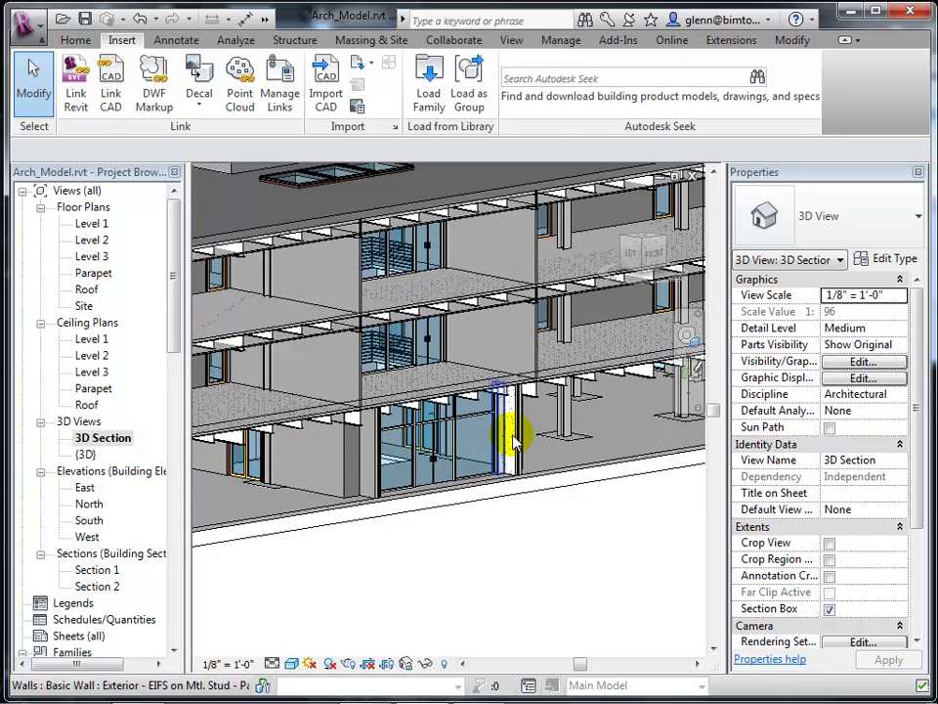
{"action": "left_click", "coordinate": [568, 426]}
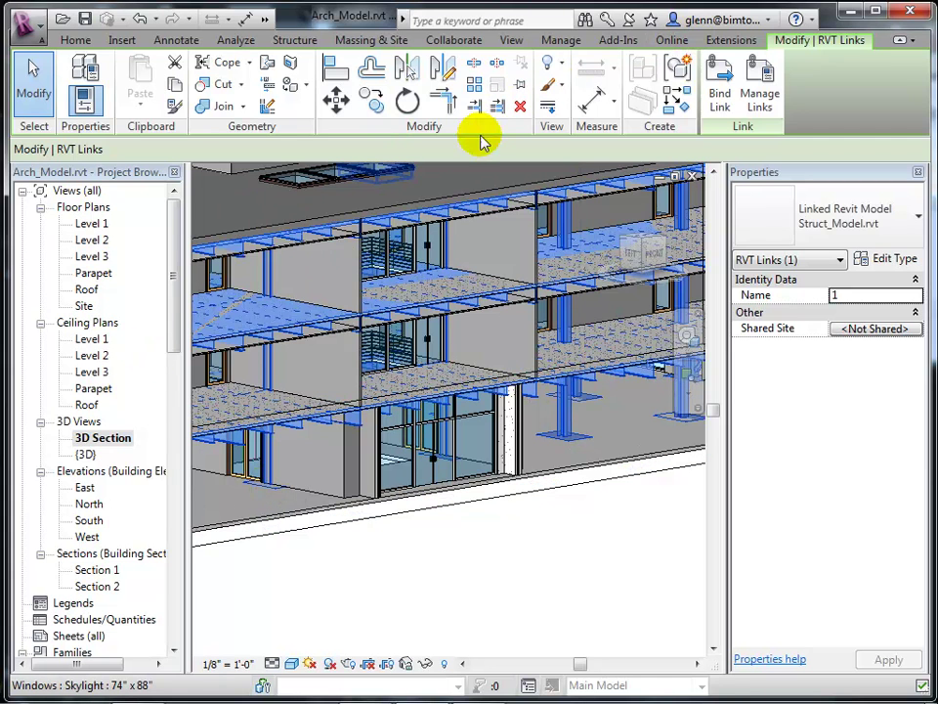
Step: Start an interference check comparing categories from Current Project against categories from Struct_Model.rvt
{"action": "left_click", "coordinate": [458, 42]}
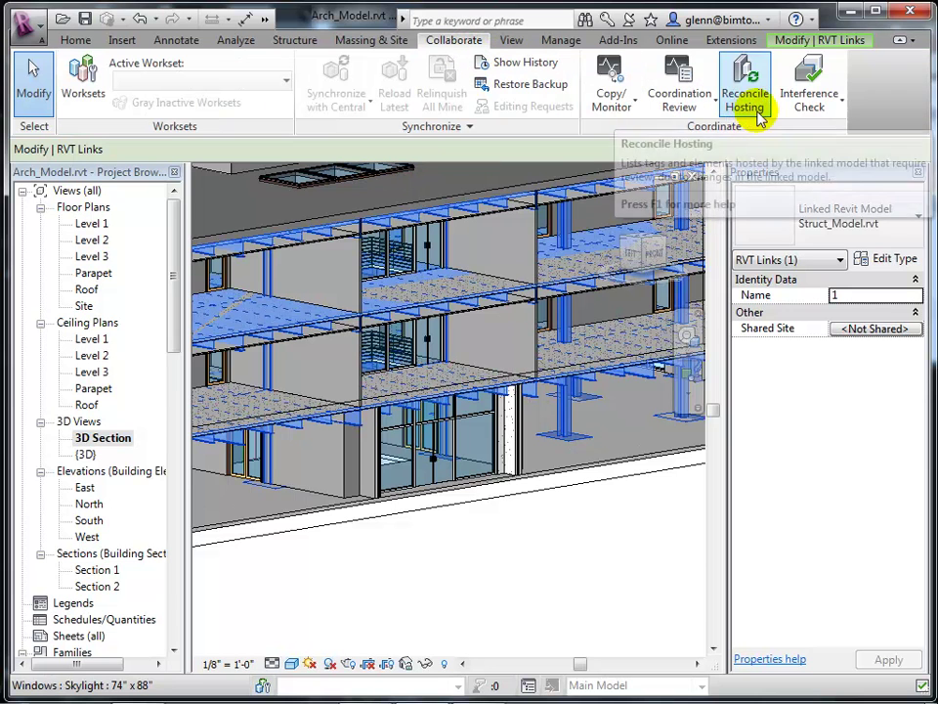
{"action": "left_click", "coordinate": [809, 116]}
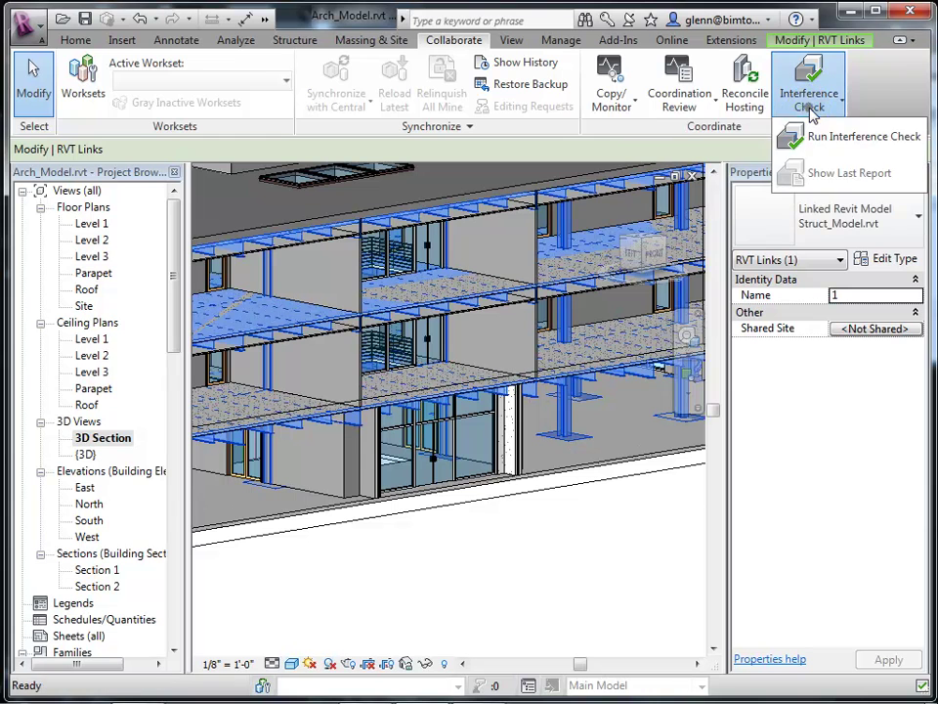
{"action": "left_click", "coordinate": [823, 139]}
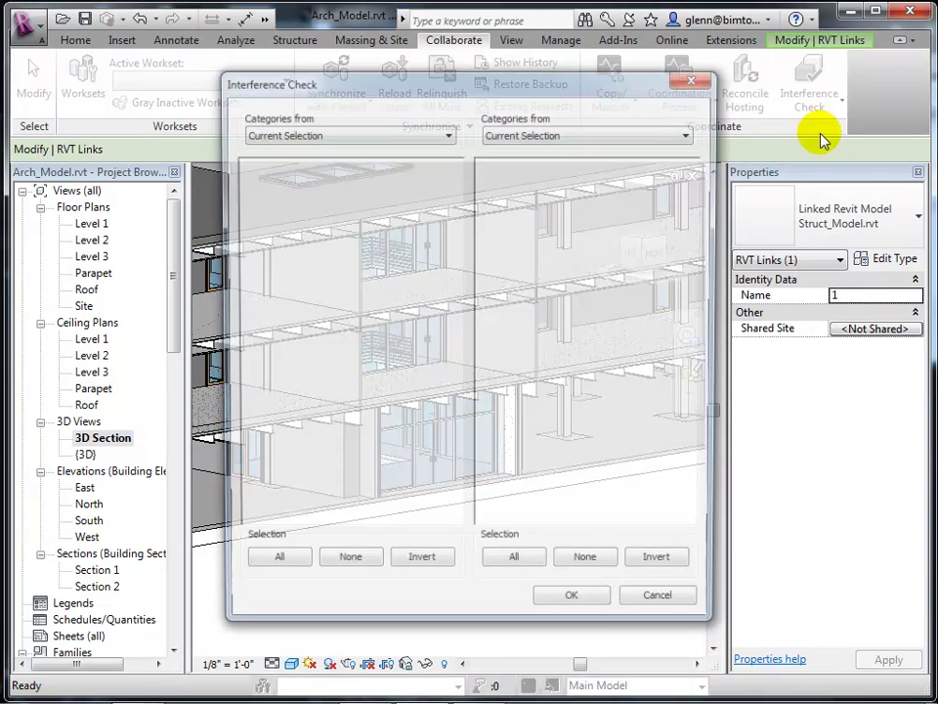
{"action": "left_click", "coordinate": [397, 139]}
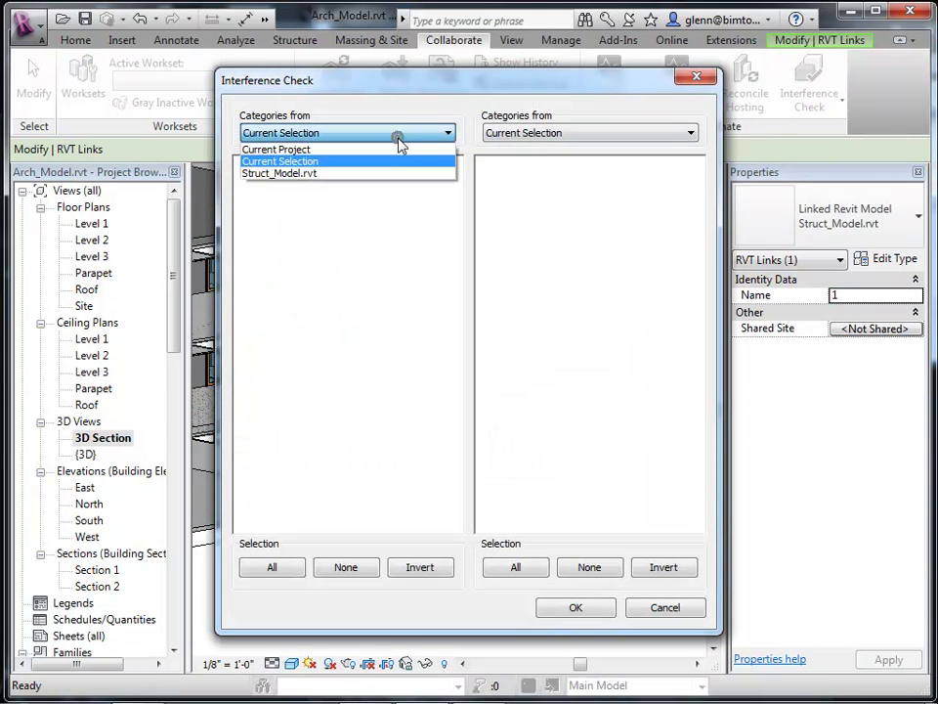
{"action": "left_click", "coordinate": [324, 150]}
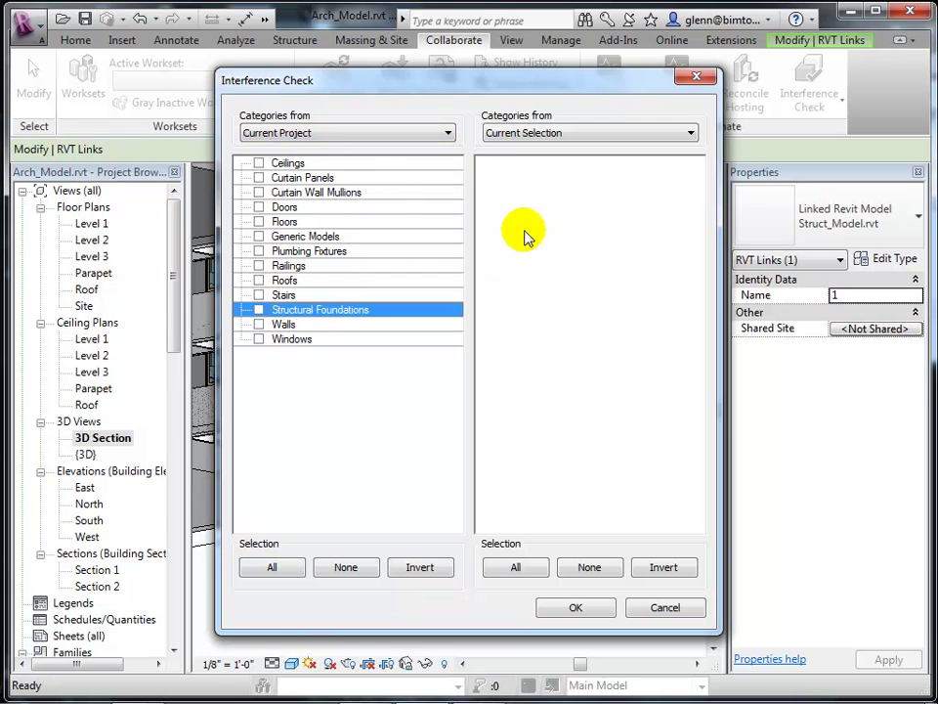
{"action": "left_click", "coordinate": [582, 142]}
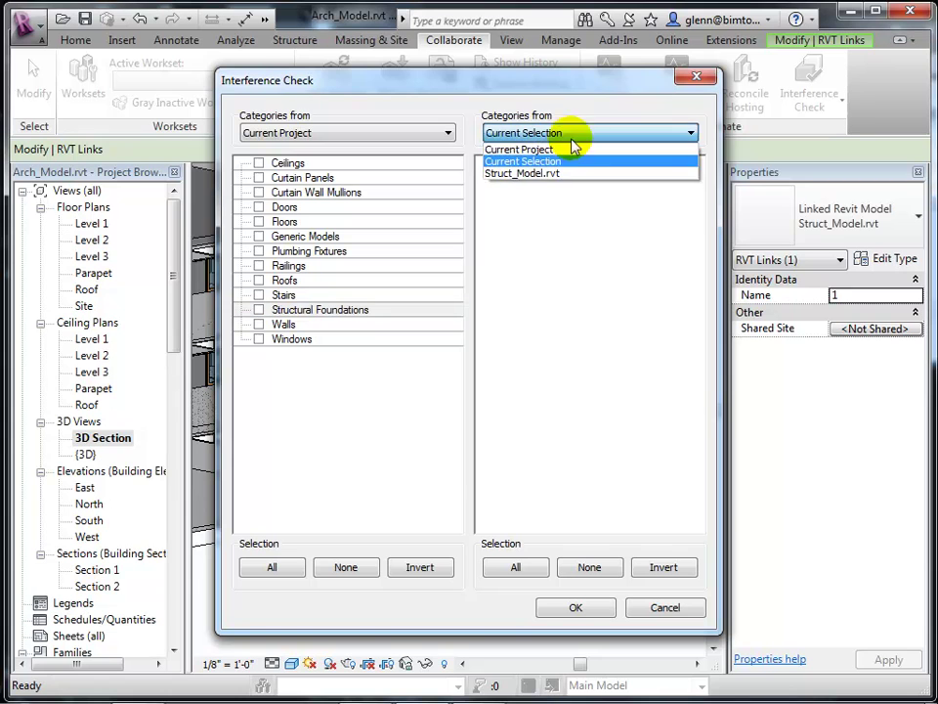
{"action": "left_click", "coordinate": [552, 174]}
{"action": "left_click", "coordinate": [554, 182]}
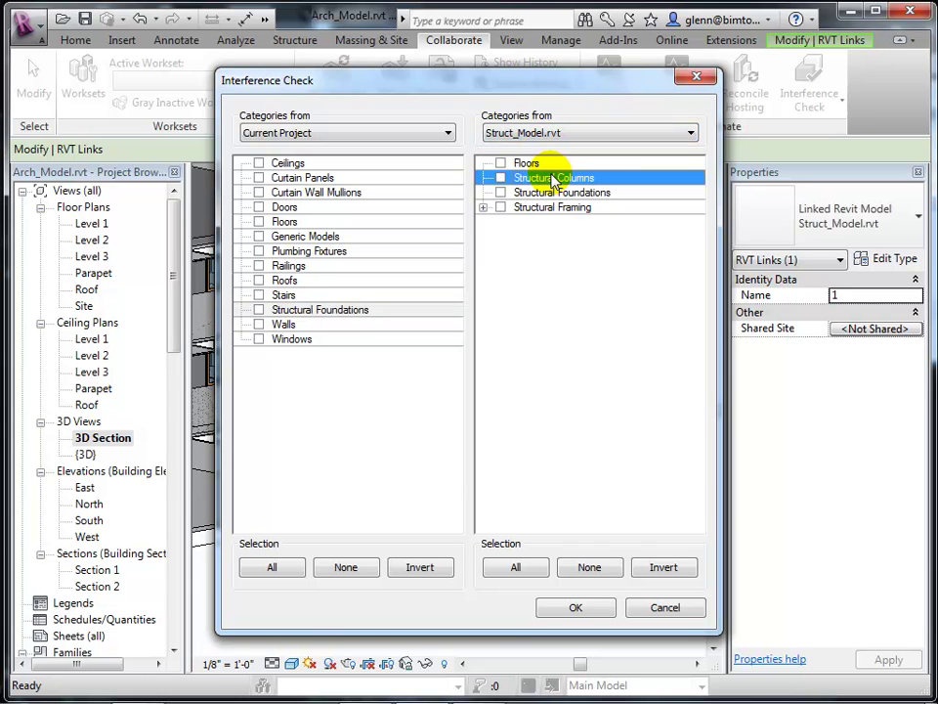
Step: Run the check of the project's Walls against the linked Structural Columns and Structural Framing, and move the report off the building
{"action": "left_click", "coordinate": [502, 210]}
{"action": "left_click", "coordinate": [501, 208]}
{"action": "left_click", "coordinate": [500, 178]}
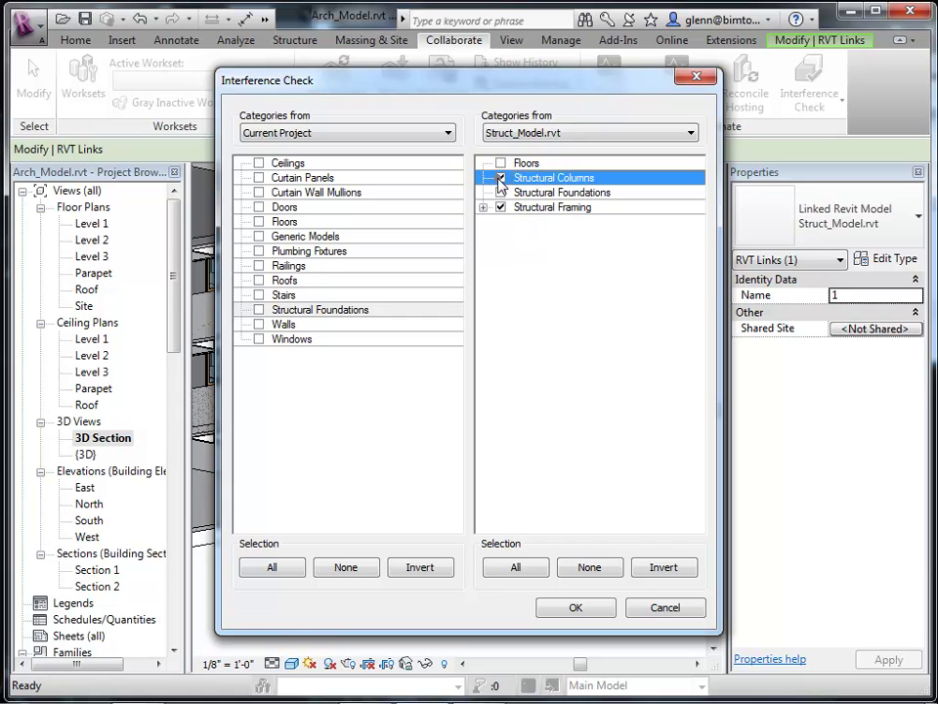
{"action": "left_click", "coordinate": [259, 324]}
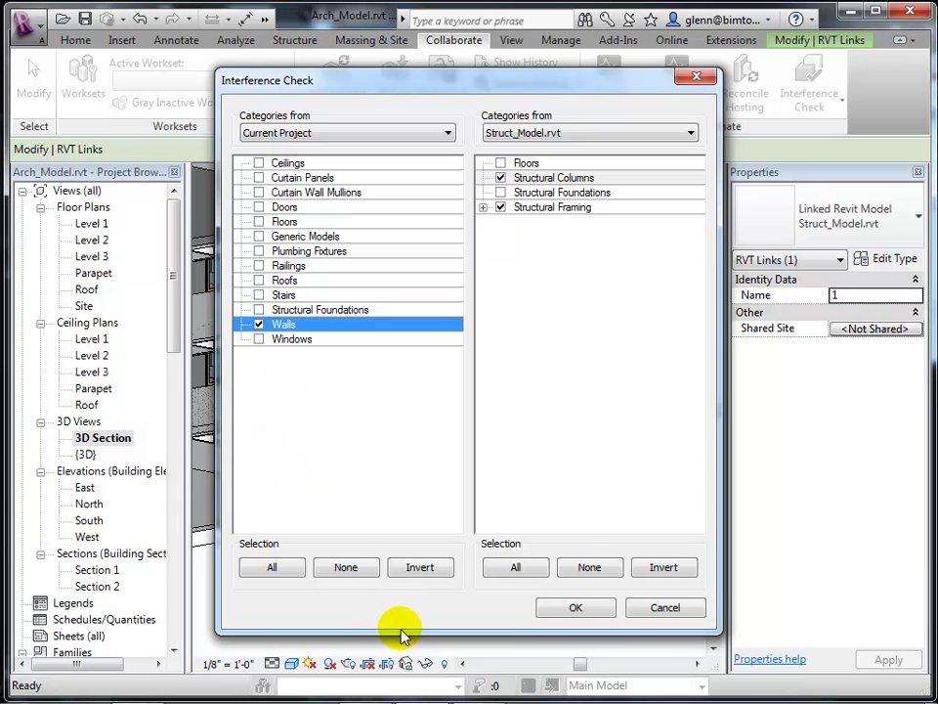
{"action": "left_click", "coordinate": [557, 611]}
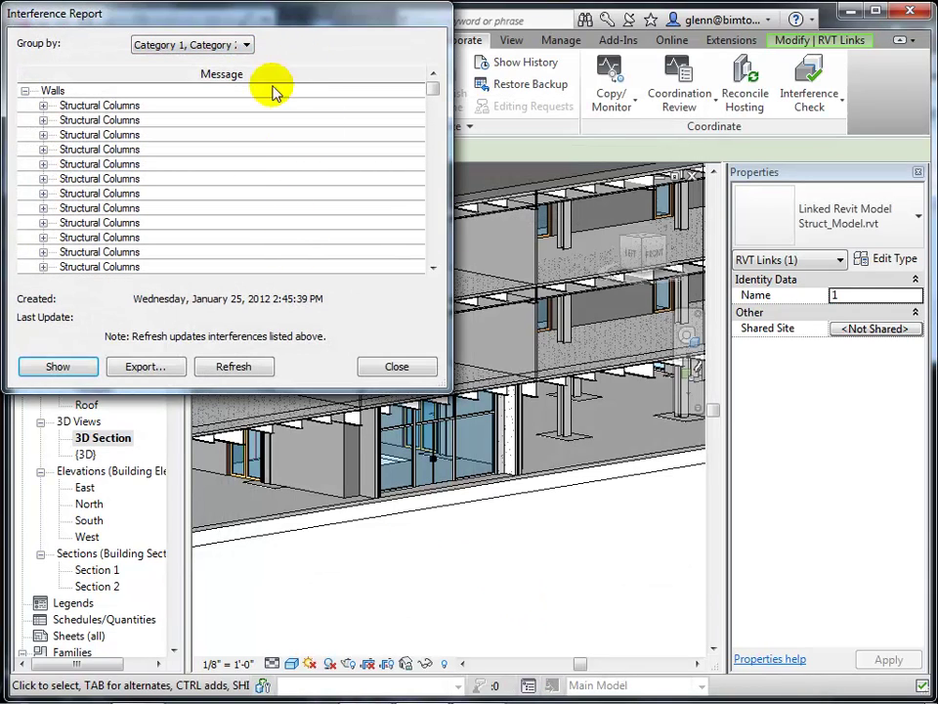
{"action": "left_click_drag", "start_coordinate": [252, 17], "coordinate": [726, 266]}
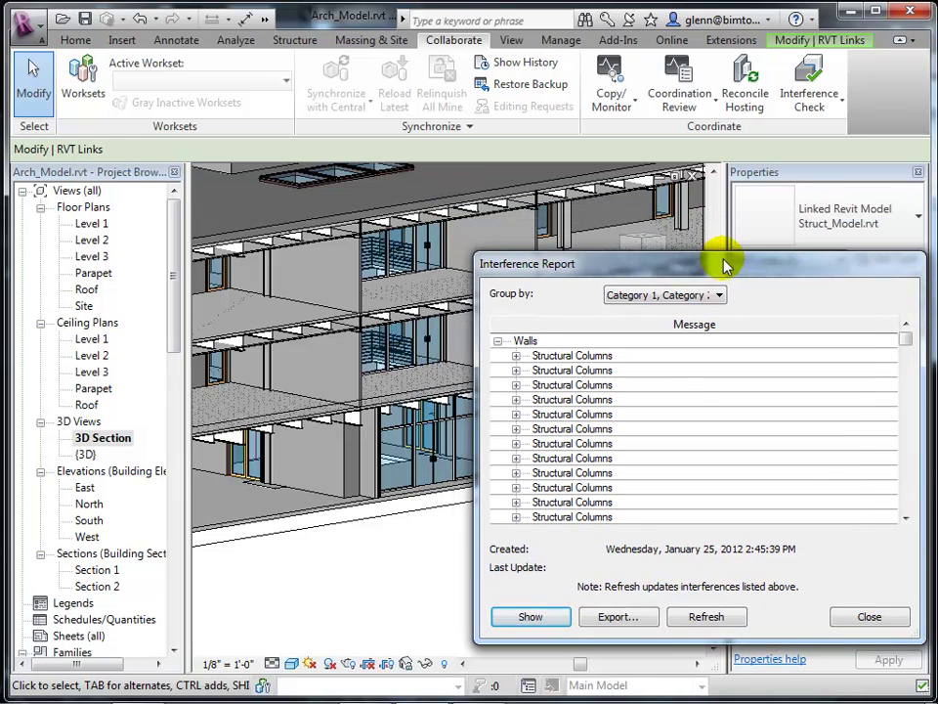
Step: Expand the first two Walls–Structural Columns conflicts in the report and highlight their W14X176 columns and interior partition in the model
{"action": "left_click", "coordinate": [516, 358]}
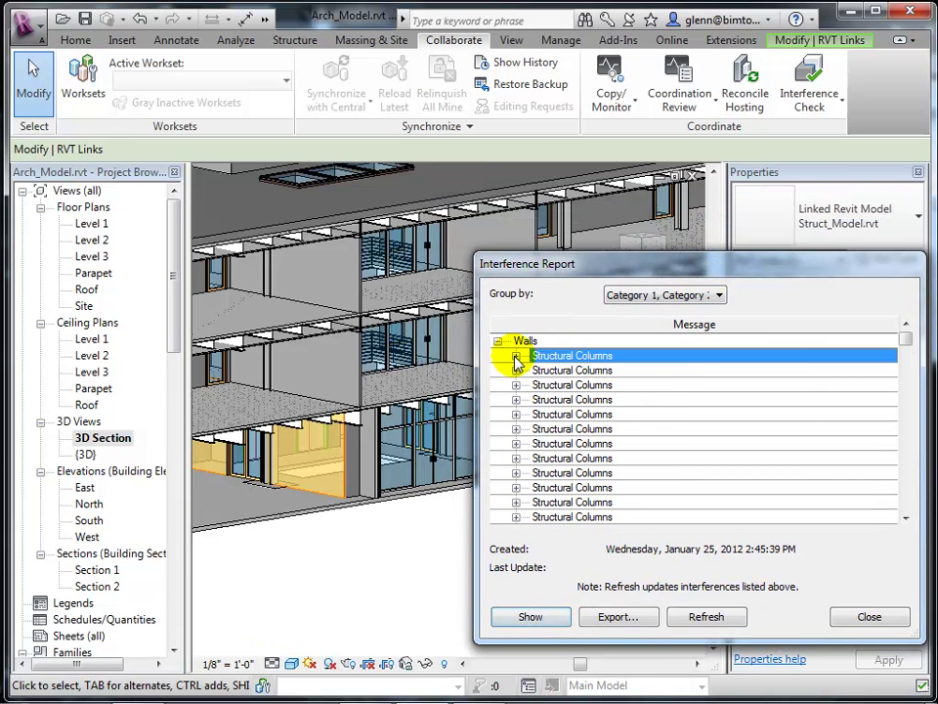
{"action": "left_click", "coordinate": [516, 357]}
{"action": "left_click", "coordinate": [557, 373]}
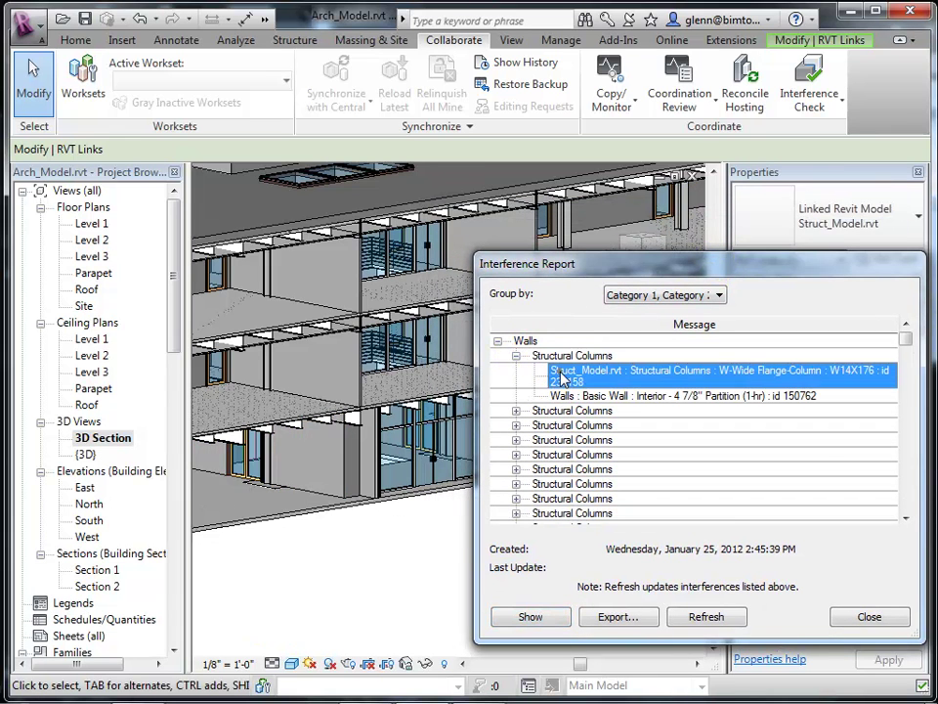
{"action": "left_click", "coordinate": [563, 395]}
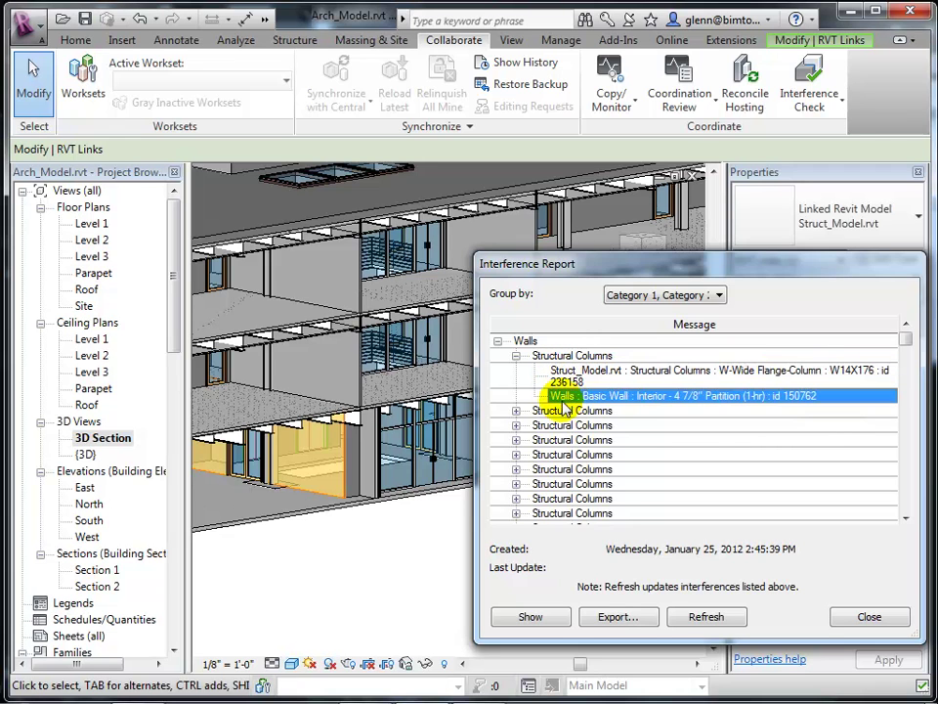
{"action": "left_click", "coordinate": [516, 410]}
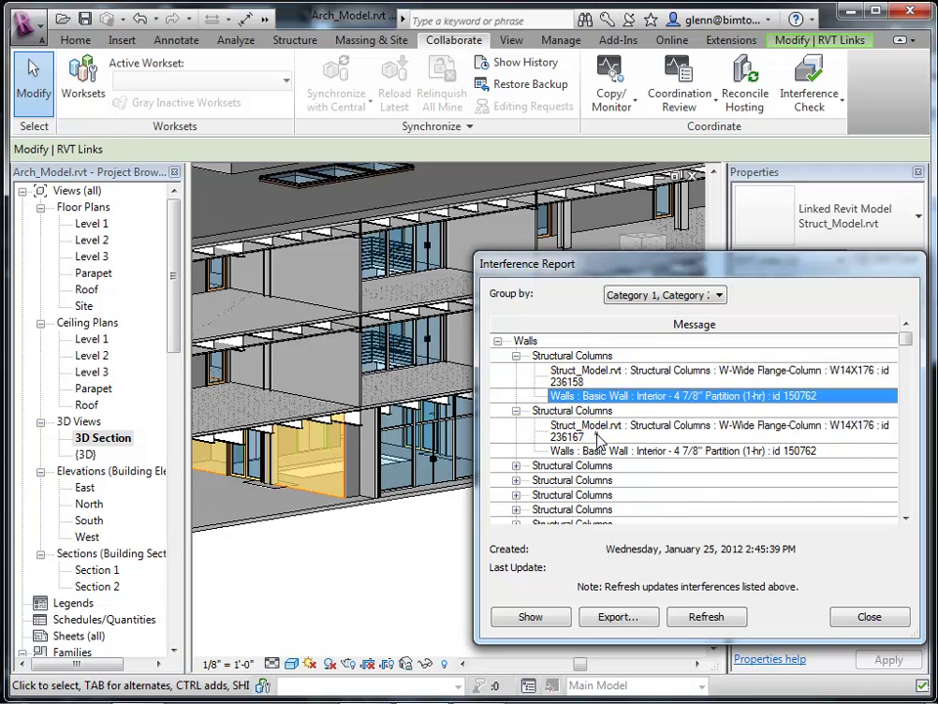
{"action": "left_click", "coordinate": [599, 435]}
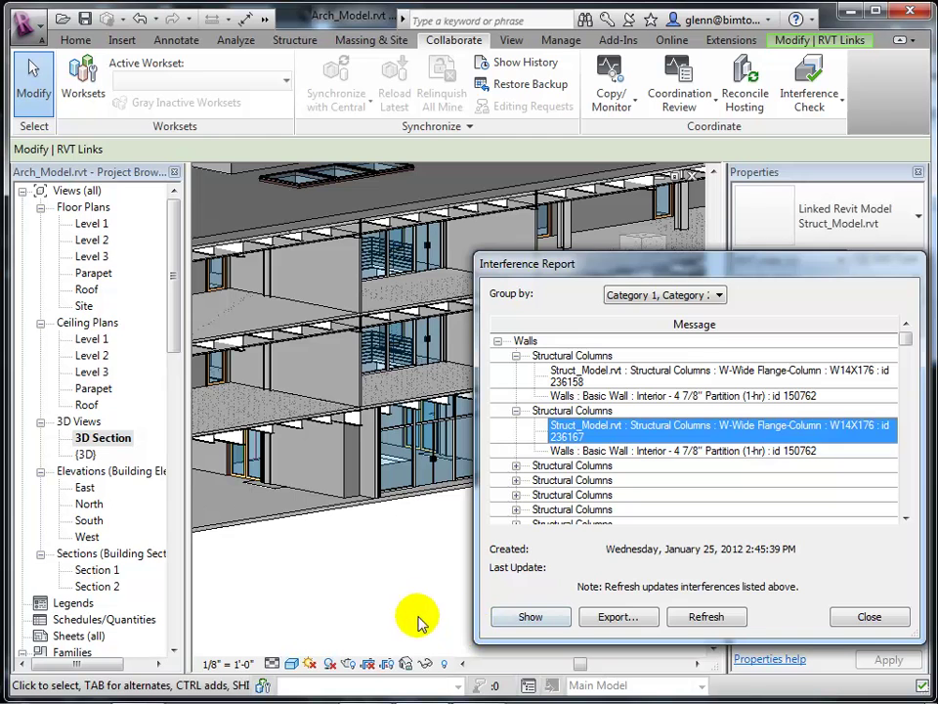
{"action": "left_click", "coordinate": [387, 608]}
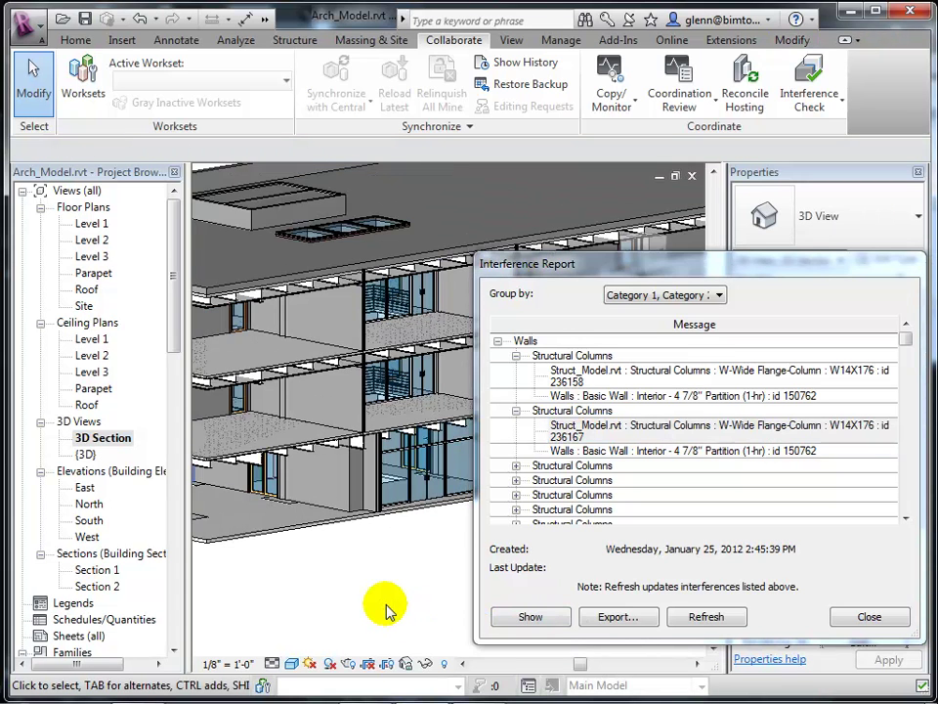
{"action": "scroll", "coordinate": [387, 608], "scroll_direction": "down", "scroll_amount": 3}
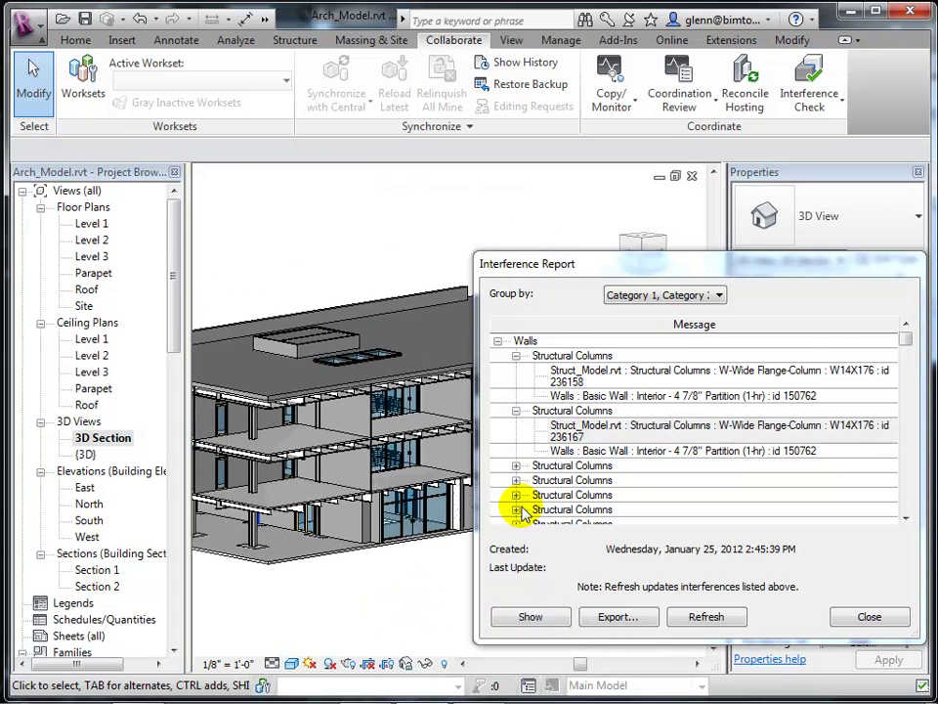
Step: Expand the fifth Structural Columns conflict and highlight its column and interior partition wall in turn
{"action": "left_click", "coordinate": [518, 496]}
{"action": "left_click", "coordinate": [565, 483]}
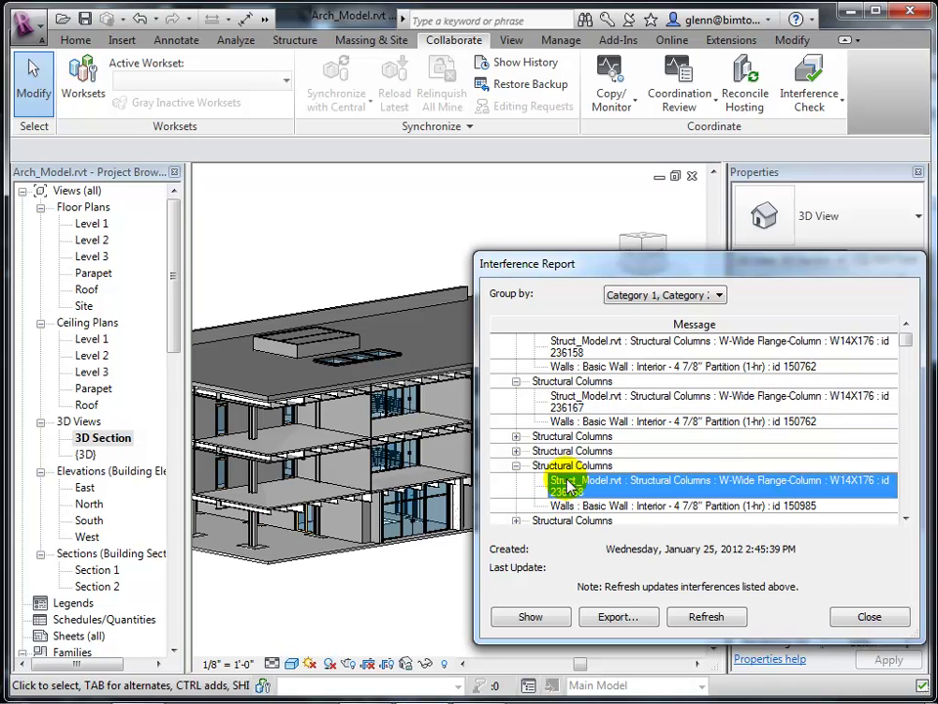
{"action": "left_click", "coordinate": [563, 506]}
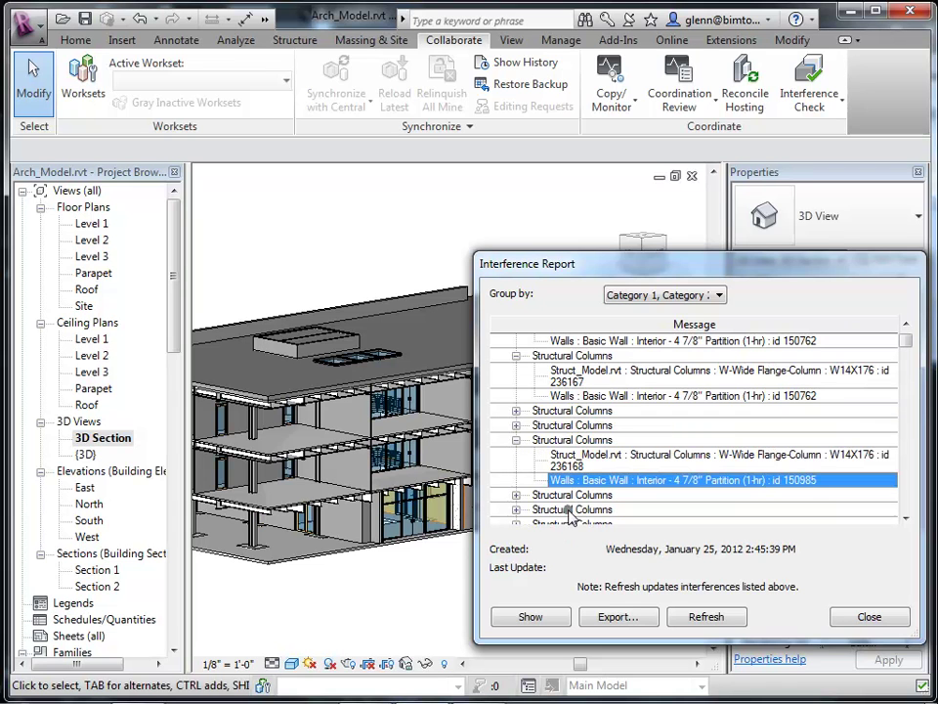
Step: Show column 236167 from the second conflict in the model, move the report off the building, and highlight the conflicting partition wall
{"action": "left_click", "coordinate": [587, 378]}
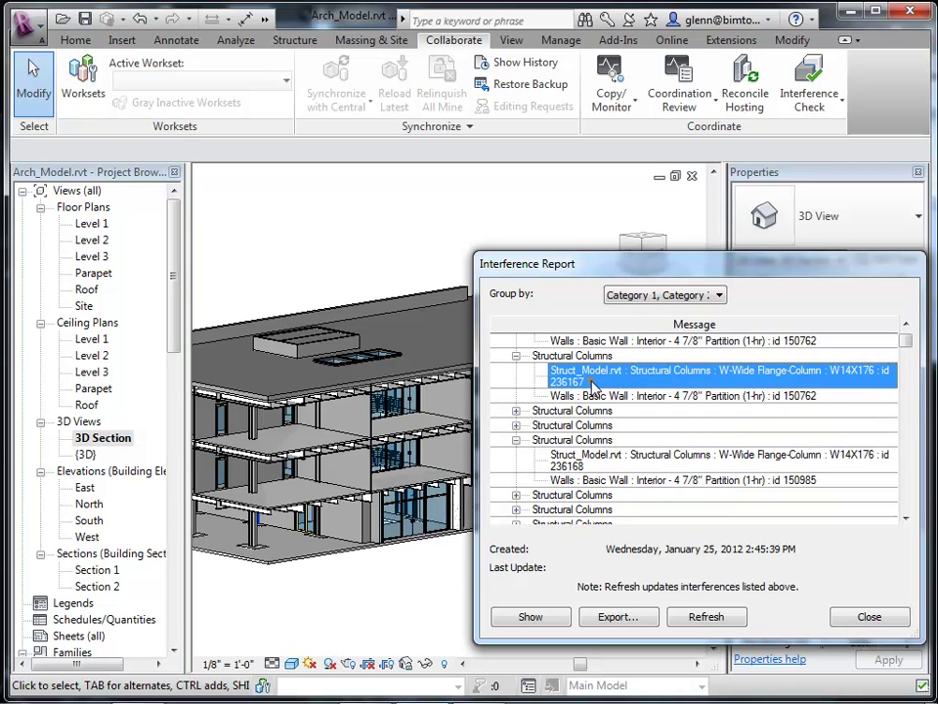
{"action": "left_click", "coordinate": [541, 620]}
{"action": "left_click_drag", "start_coordinate": [590, 265], "coordinate": [666, 241]}
{"action": "left_click", "coordinate": [680, 354]}
{"action": "left_click", "coordinate": [676, 372]}
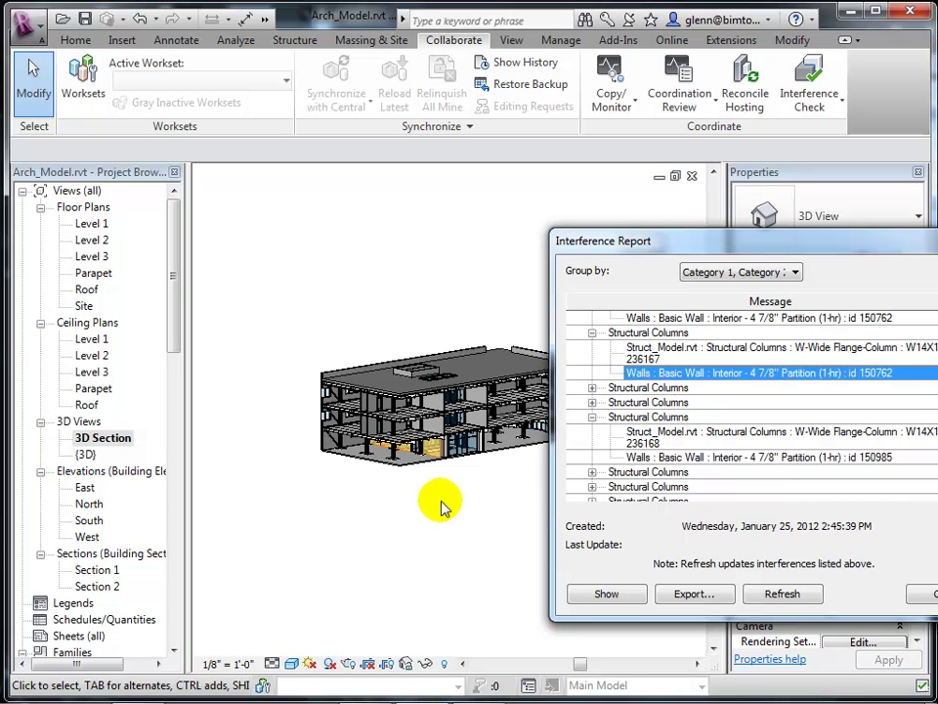
{"action": "left_click", "coordinate": [411, 494]}
{"action": "scroll", "coordinate": [407, 484], "scroll_direction": "up", "scroll_amount": 4}
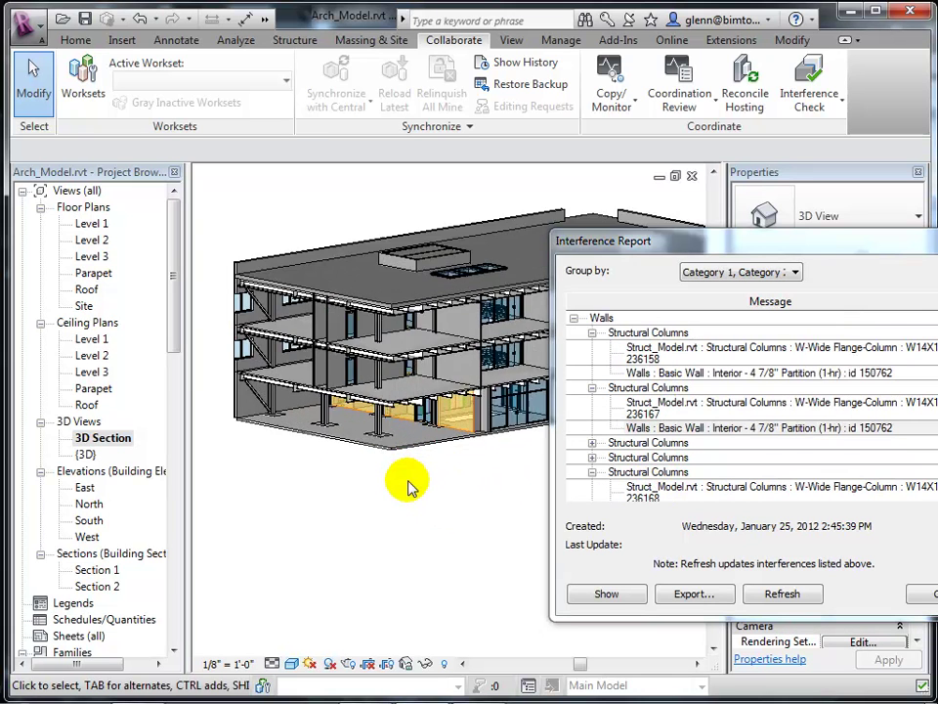
{"action": "scroll", "coordinate": [409, 486], "scroll_direction": "up", "scroll_amount": 3}
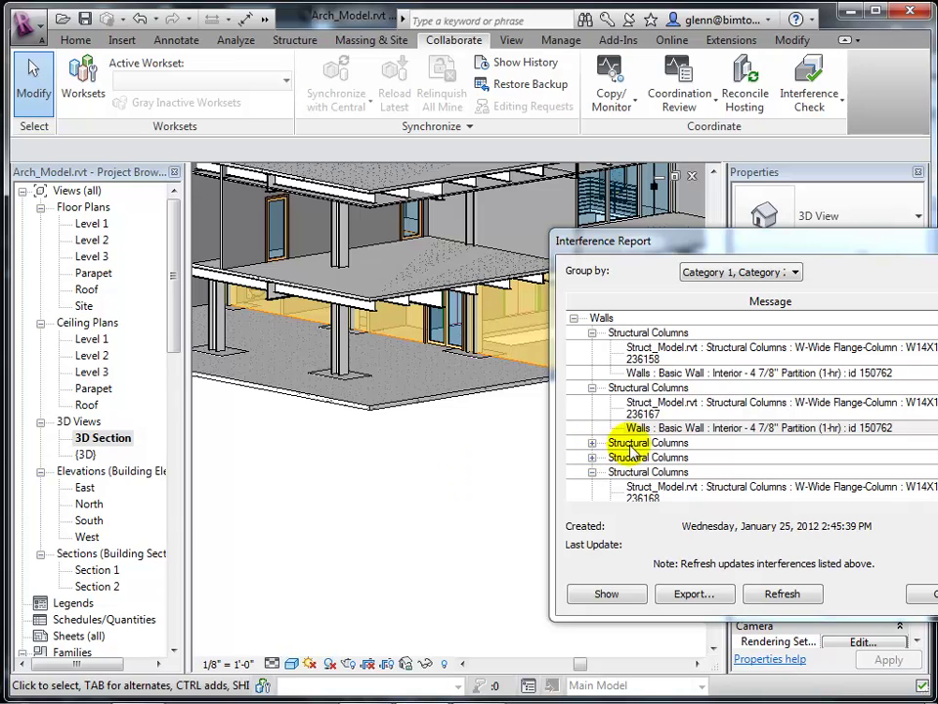
Step: Highlight the first conflict's structural column, bring the Interference Report fully back into view, and close it
{"action": "left_click", "coordinate": [638, 355]}
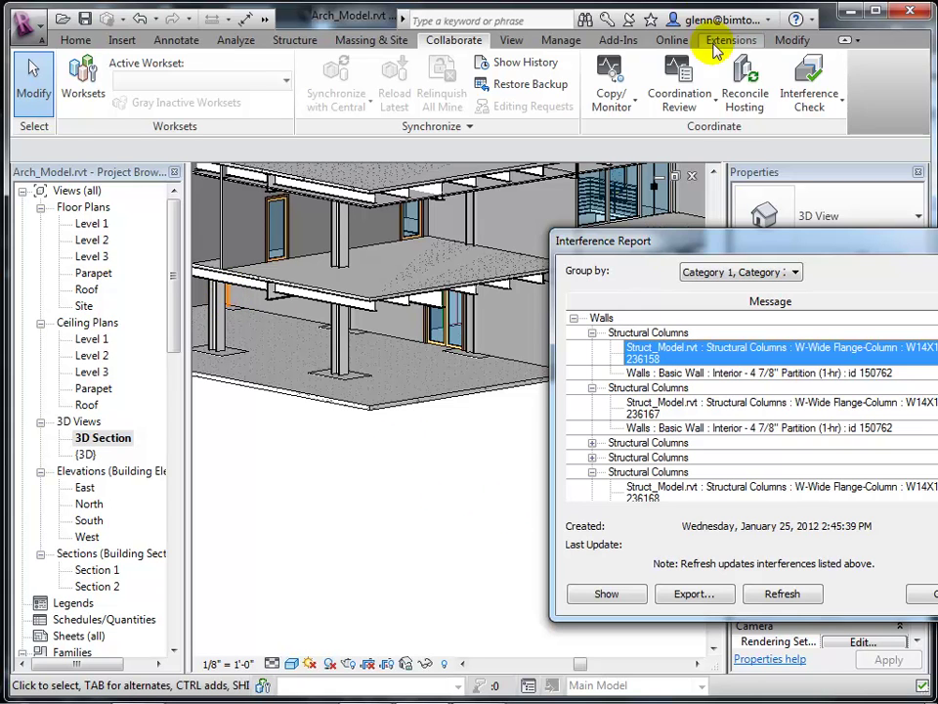
{"action": "left_click_drag", "start_coordinate": [771, 247], "coordinate": [406, 266]}
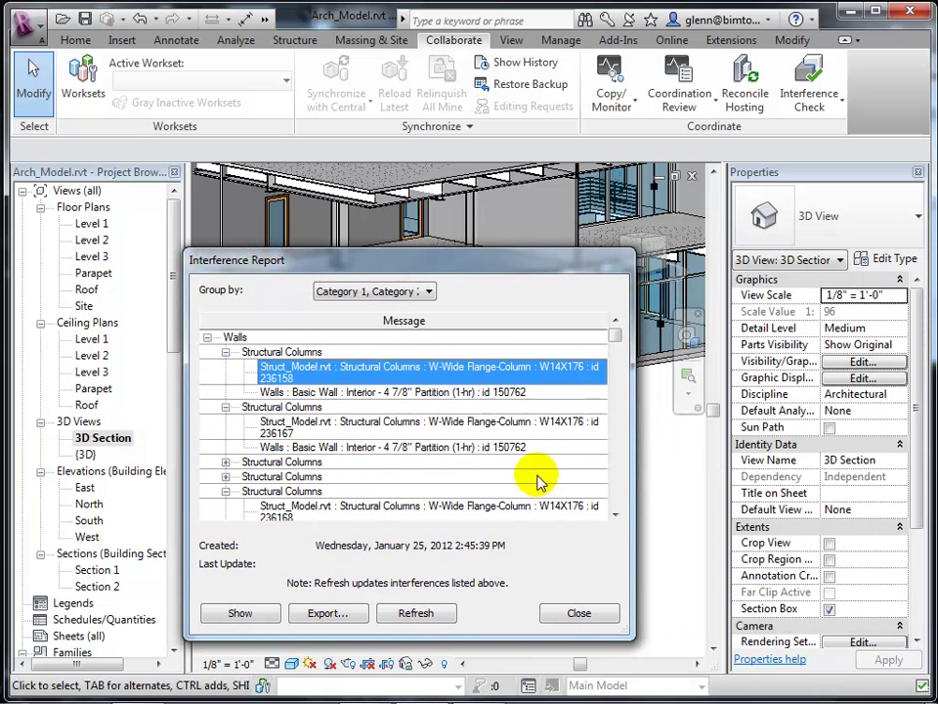
{"action": "left_click", "coordinate": [570, 610]}
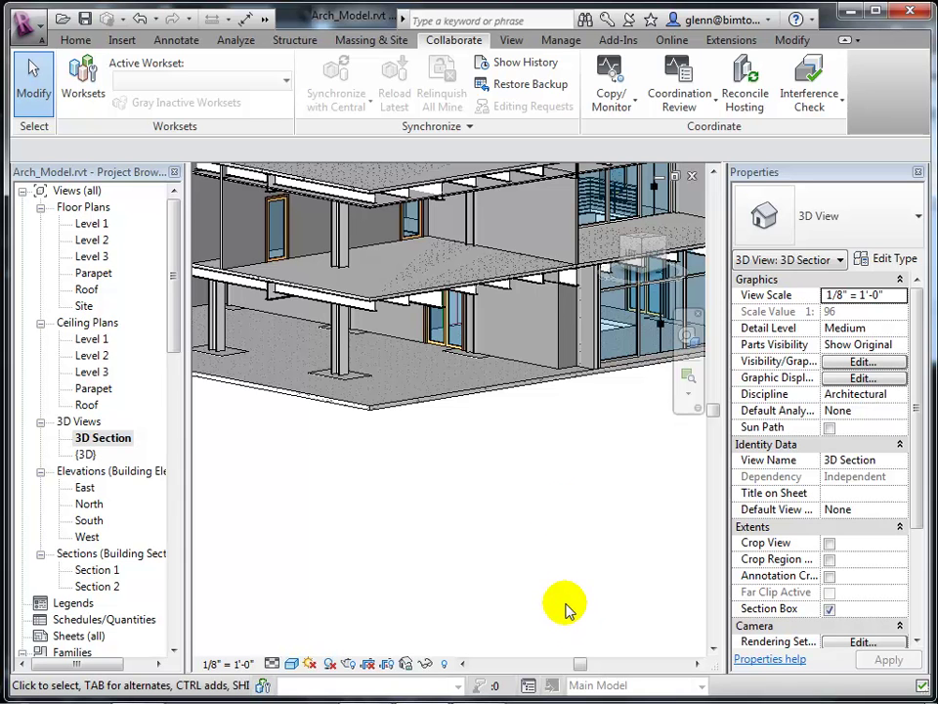
Step: Review the Struct_Model.rvt link's status, reference type and reload options in Manage Links, and leave without making changes
{"action": "scroll", "coordinate": [550, 490], "scroll_direction": "down", "scroll_amount": 4}
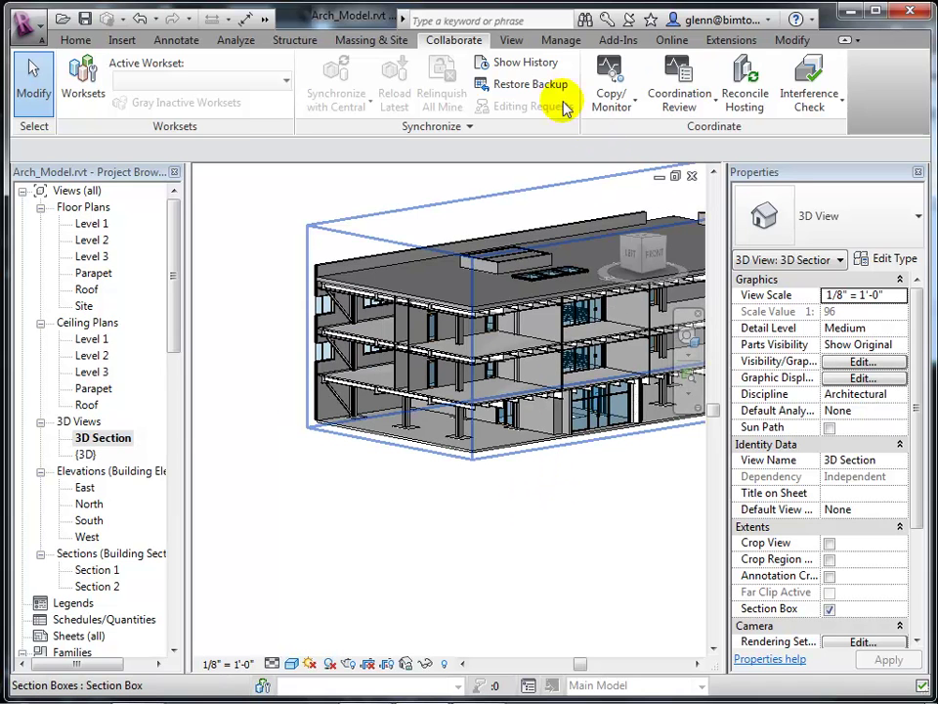
{"action": "left_click", "coordinate": [567, 43]}
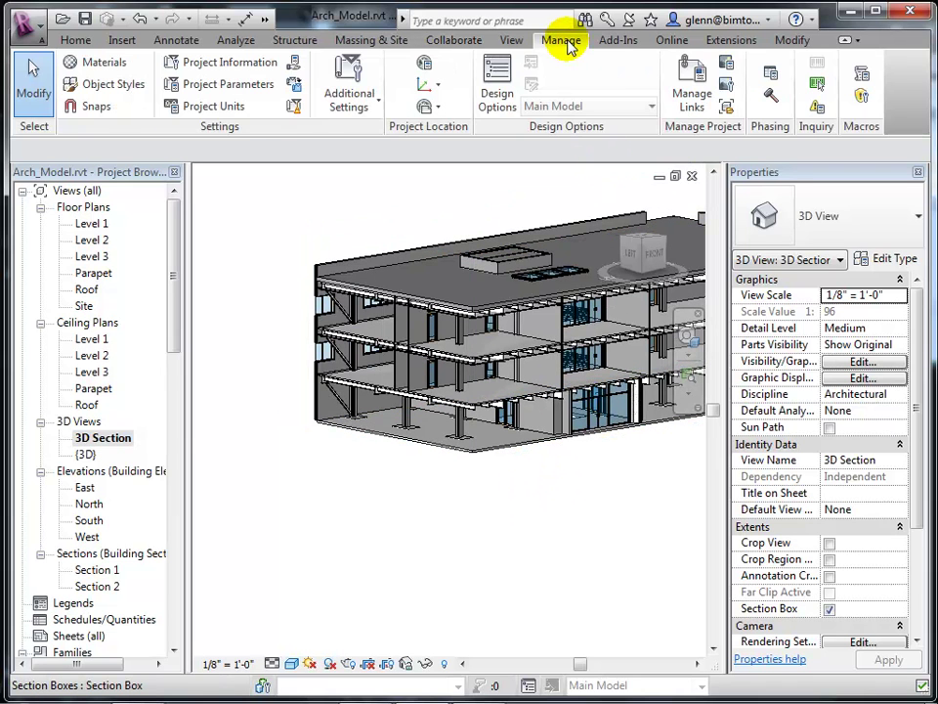
{"action": "left_click", "coordinate": [693, 94]}
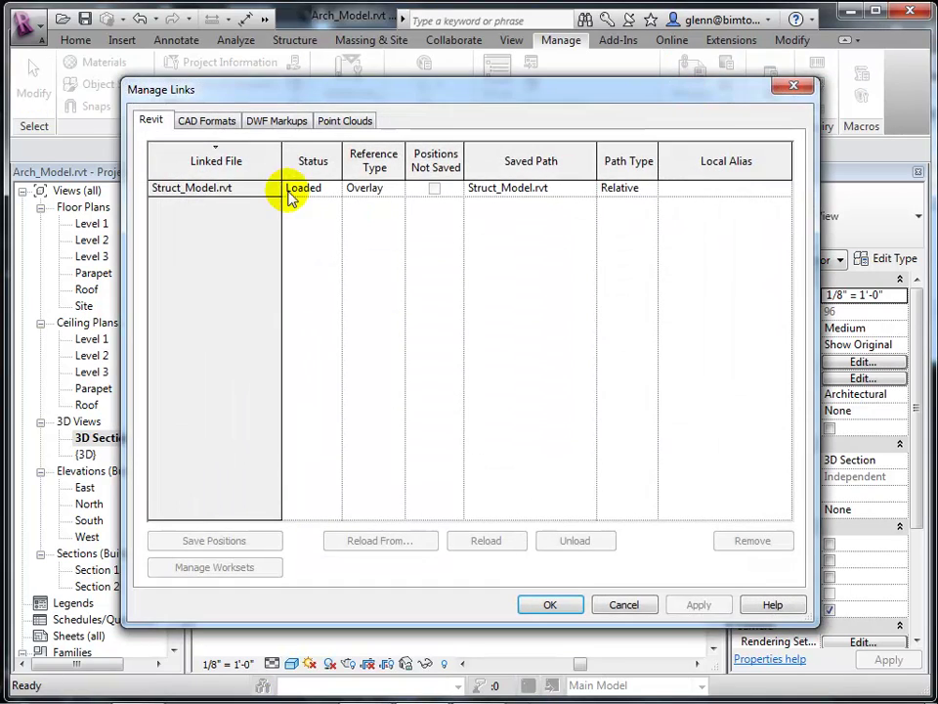
{"action": "left_click", "coordinate": [641, 606]}
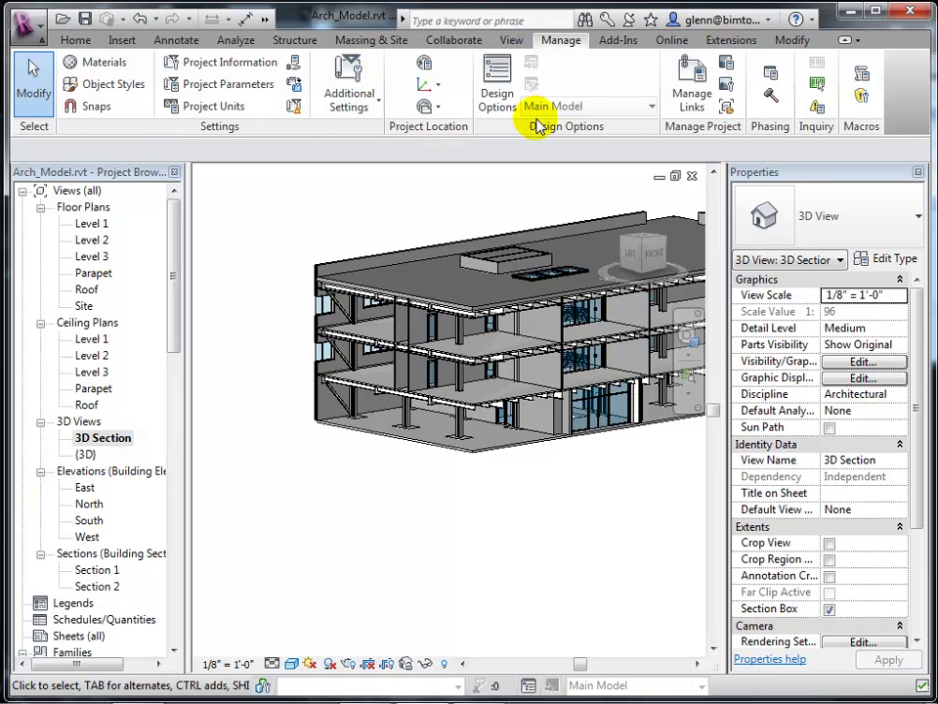
{"action": "left_click", "coordinate": [696, 100]}
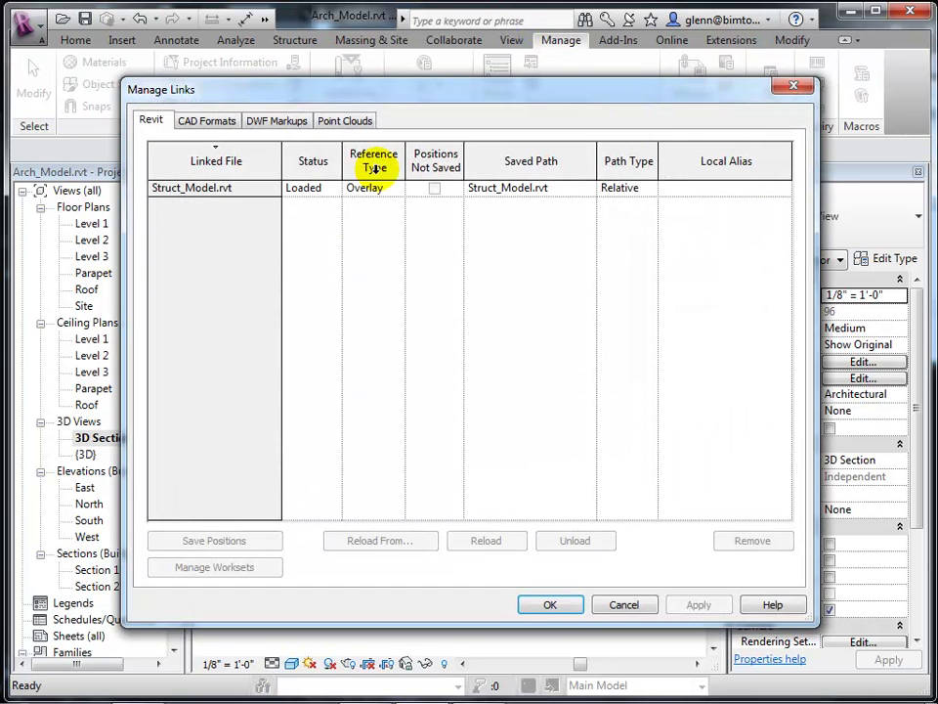
{"action": "left_click", "coordinate": [190, 188]}
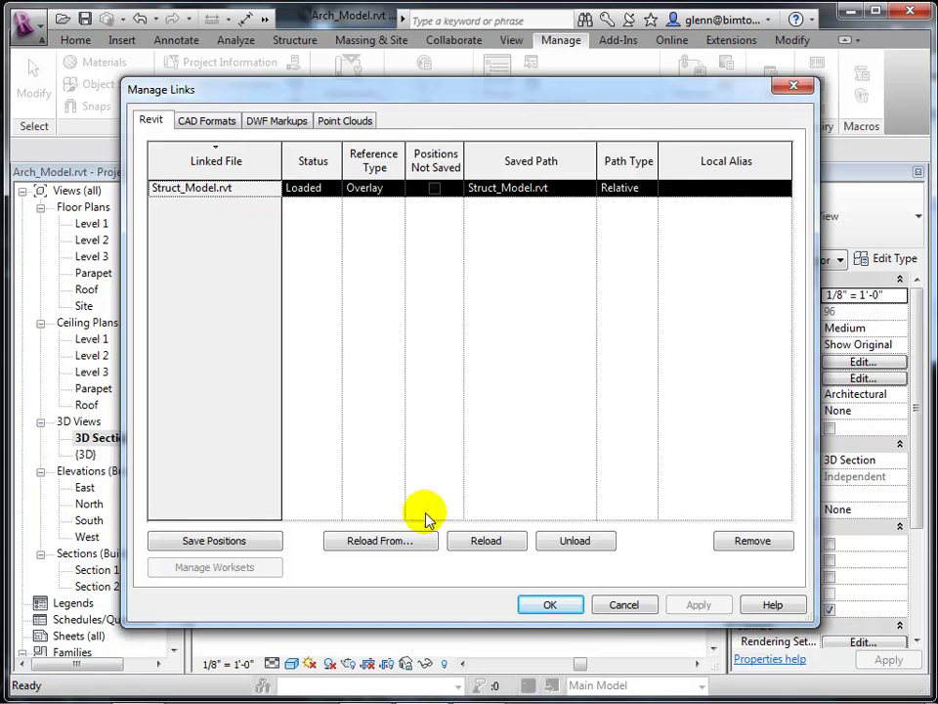
{"action": "left_click", "coordinate": [620, 607]}
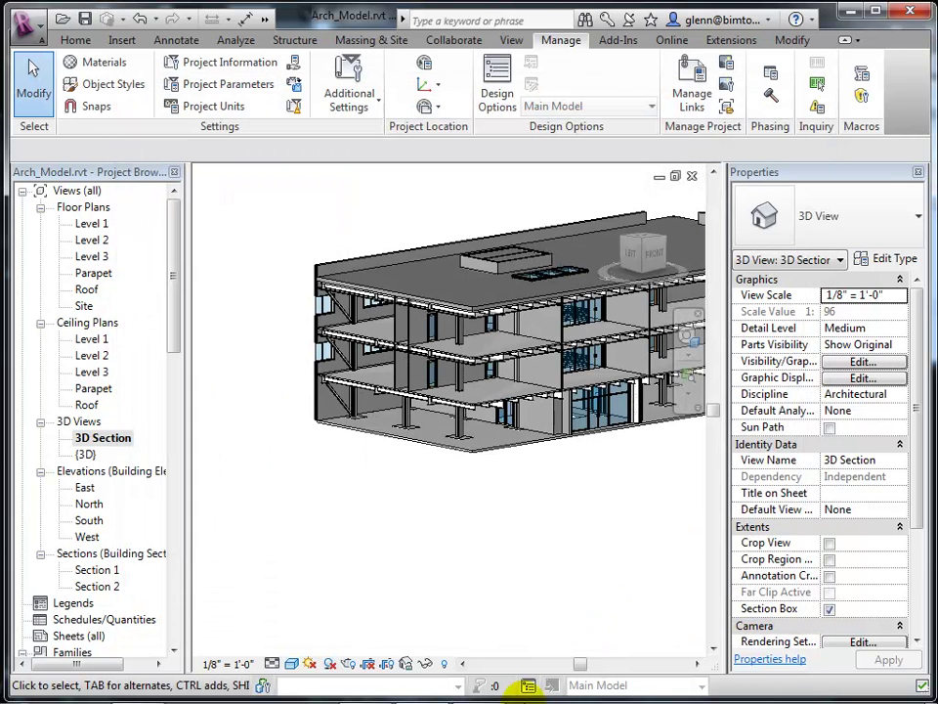
Step: Switch to the Windows Explorer window of the USC folder and rename Struct_Model.rvt as Struct_Model_New.rvt
{"action": "mouse_move", "coordinate": [521, 696]}
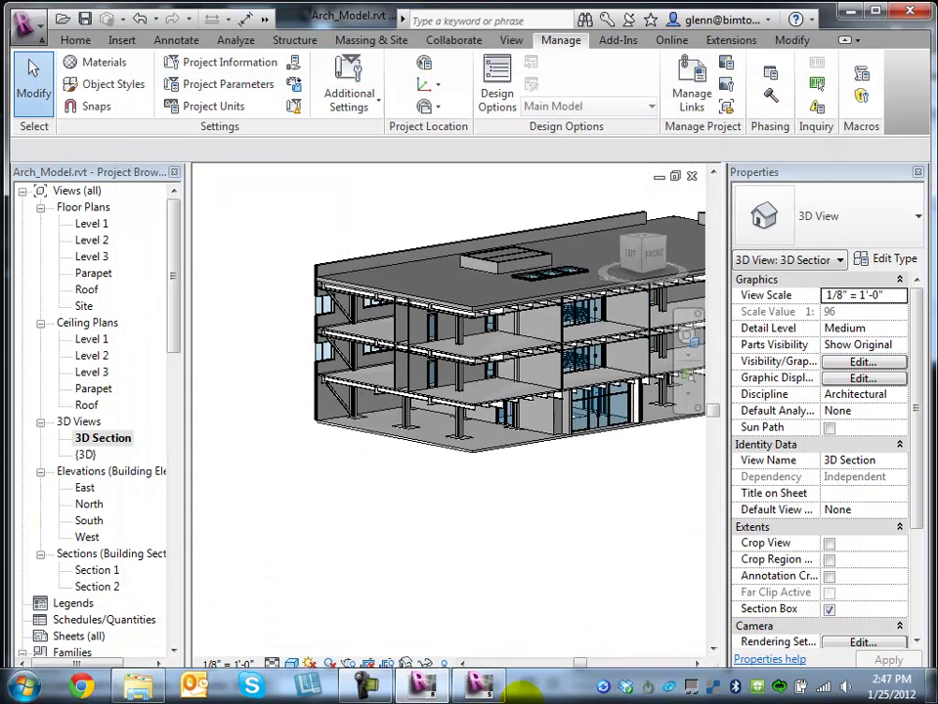
{"action": "left_click", "coordinate": [138, 687]}
{"action": "left_click", "coordinate": [500, 205]}
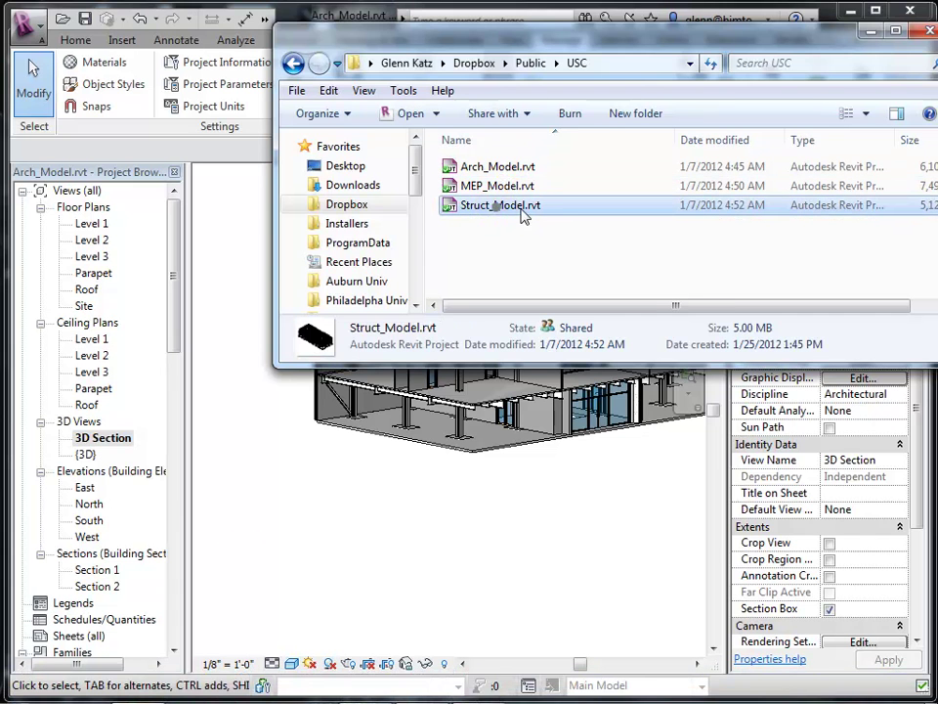
{"action": "left_click", "coordinate": [523, 210]}
{"action": "left_click", "coordinate": [528, 210]}
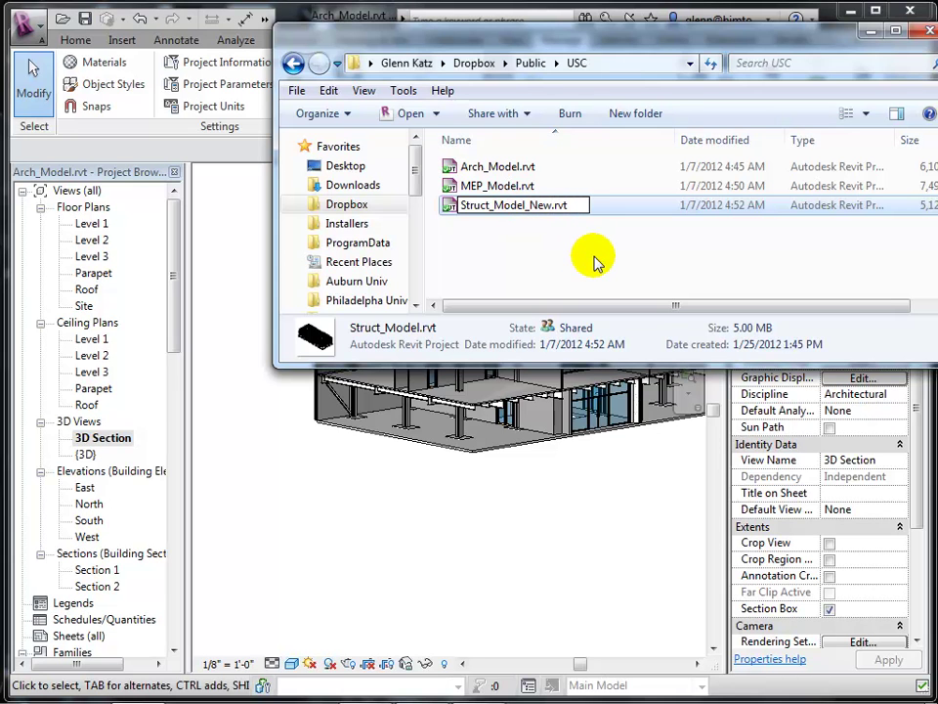
{"action": "left_click", "coordinate": [593, 256]}
Step: Return to Revit, close the Arch_Model.rvt project with its changes saved, and reopen it from the recent projects
{"action": "left_click", "coordinate": [613, 463]}
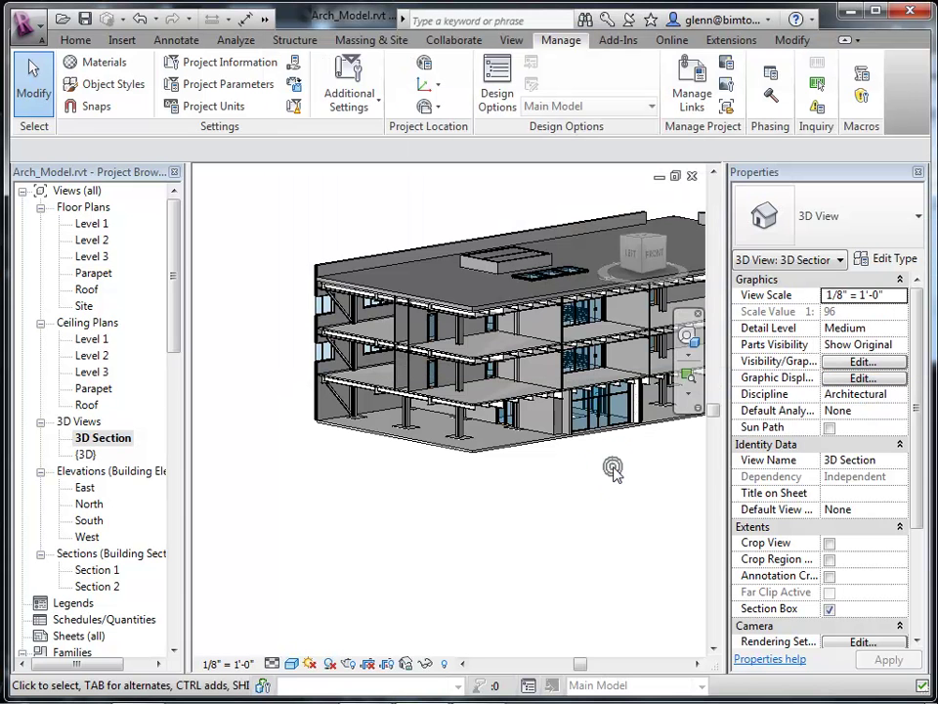
{"action": "left_click", "coordinate": [692, 177]}
{"action": "left_click", "coordinate": [691, 176]}
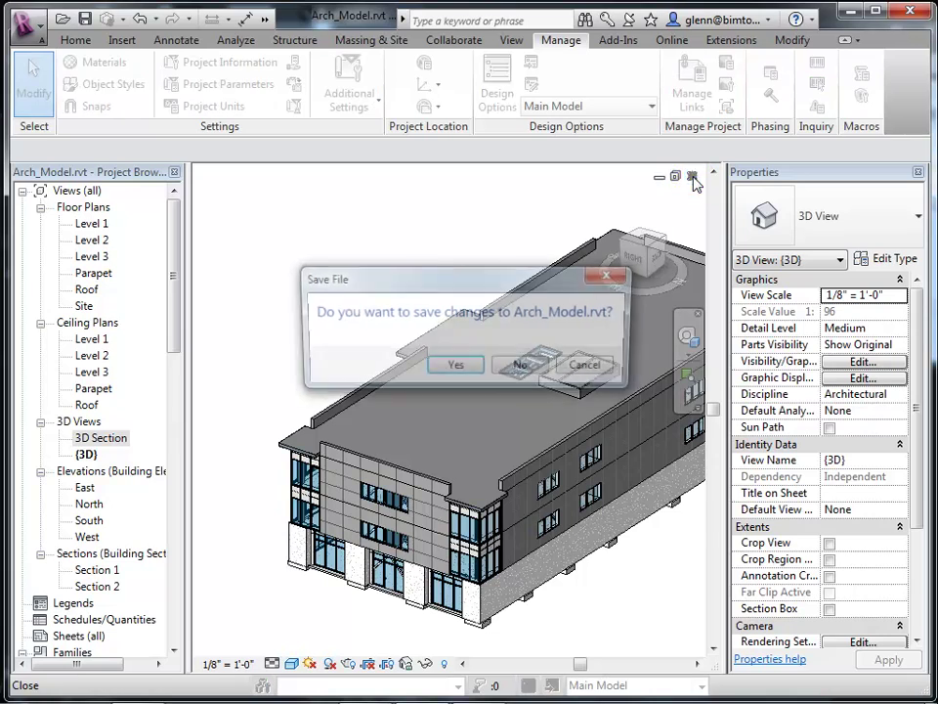
{"action": "left_click", "coordinate": [453, 367]}
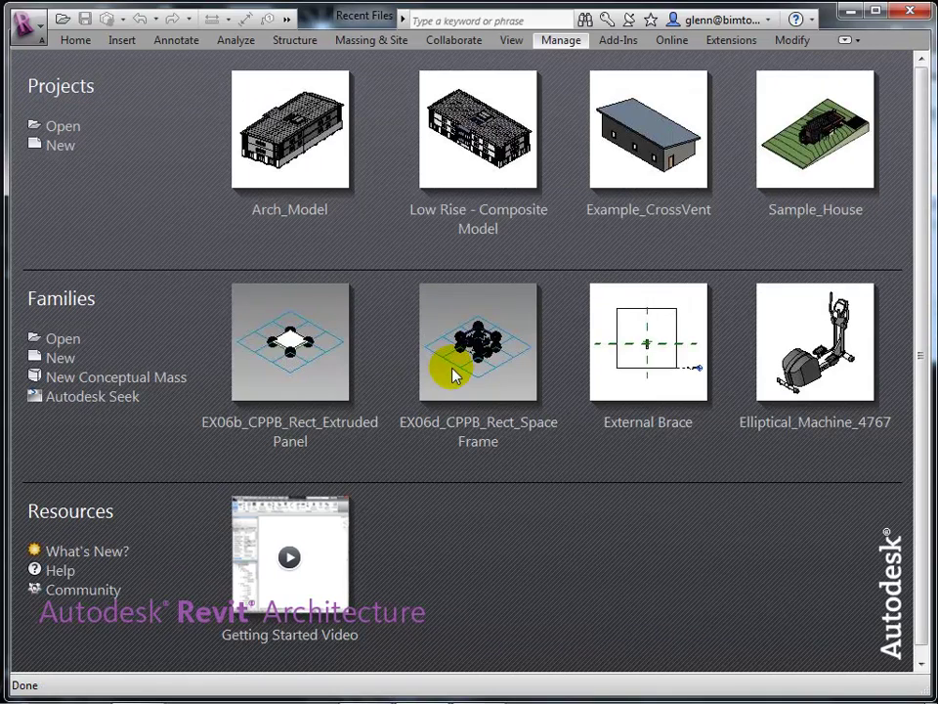
{"action": "left_click", "coordinate": [289, 211]}
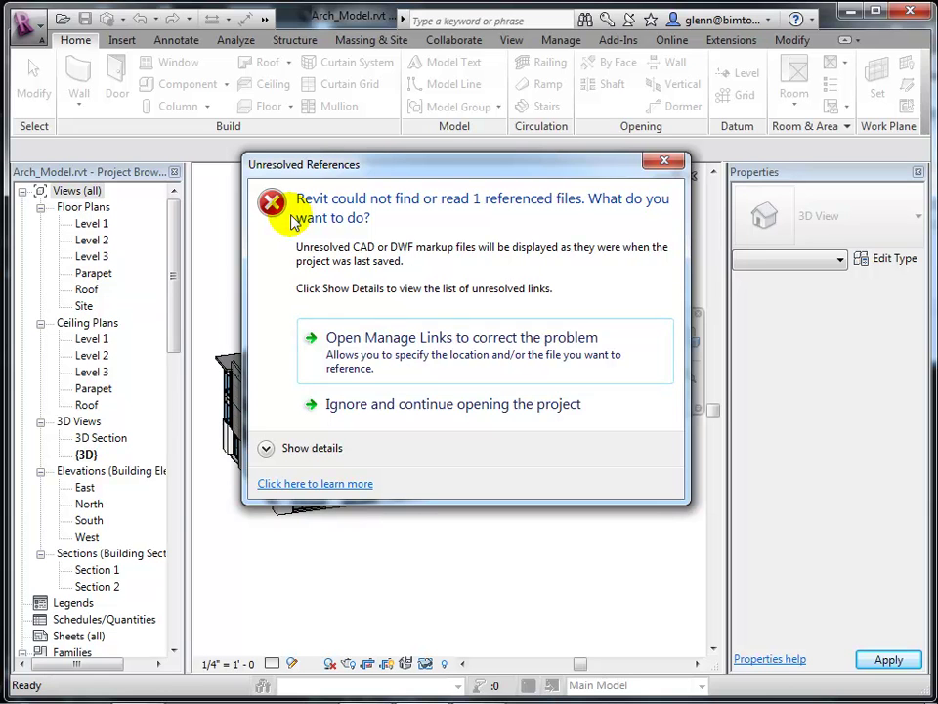
Step: Resolve the missing reference through Manage Links by reloading the Struct_Model.rvt link from Struct_Model_New.rvt, and accept the change
{"action": "left_click", "coordinate": [358, 346]}
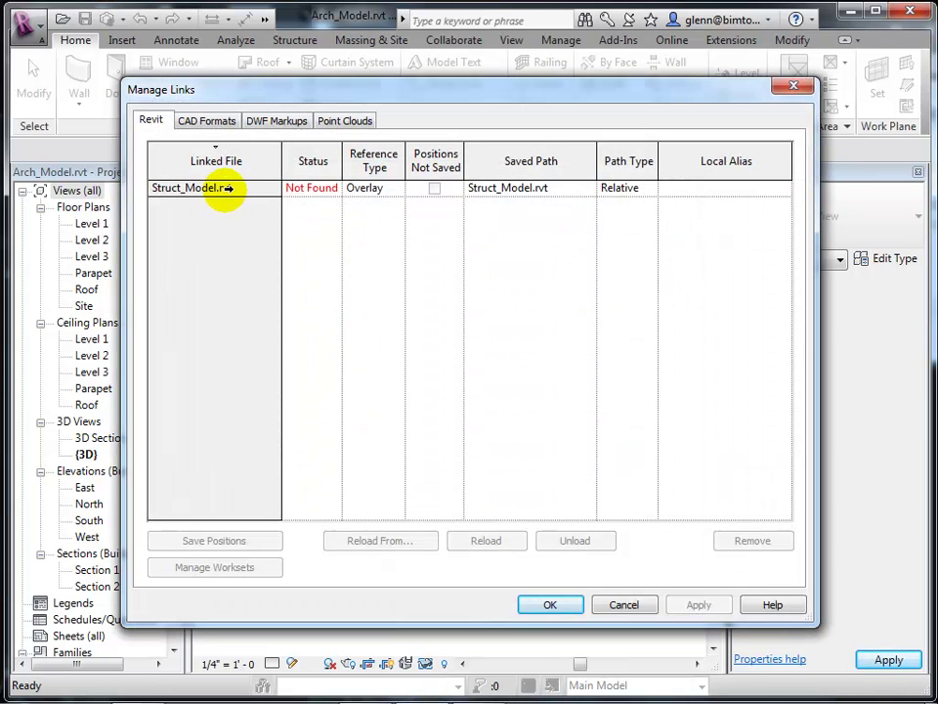
{"action": "left_click", "coordinate": [224, 187]}
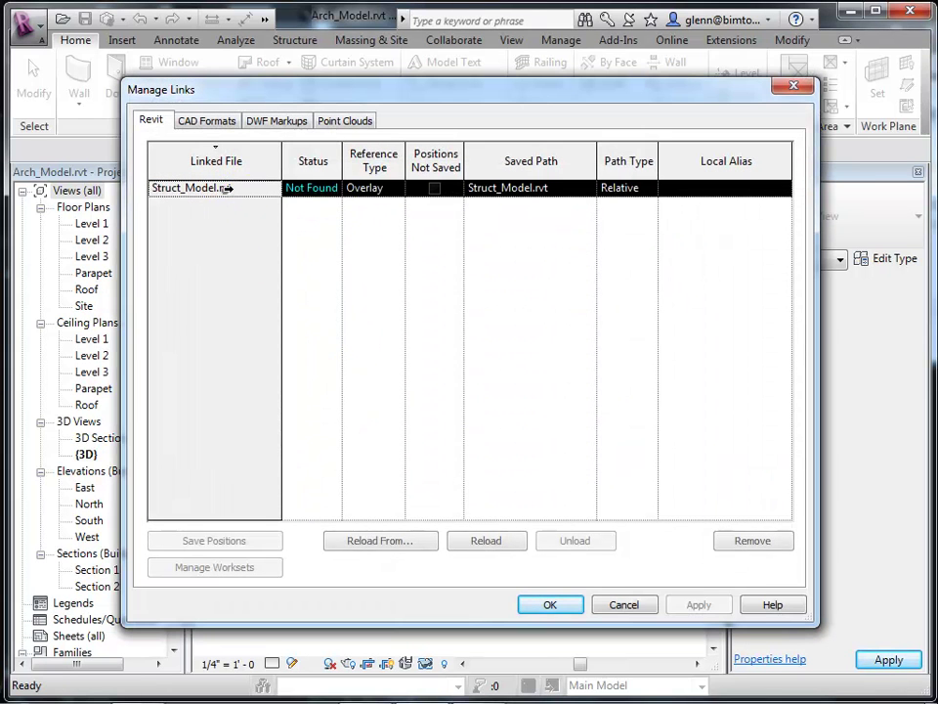
{"action": "left_click", "coordinate": [381, 541]}
{"action": "left_click", "coordinate": [211, 204]}
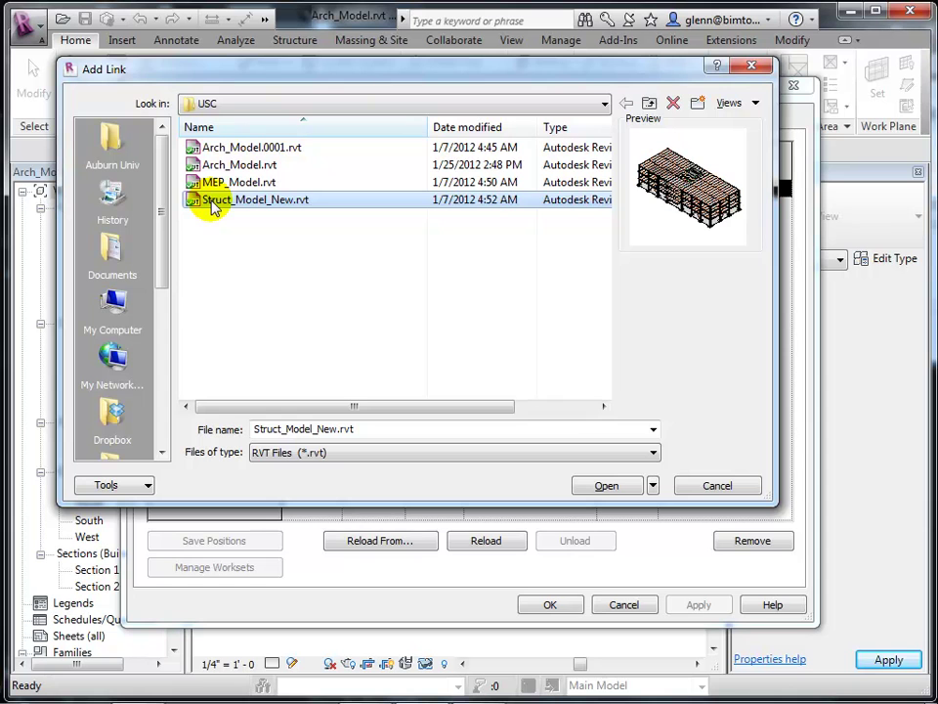
{"action": "left_click", "coordinate": [626, 486]}
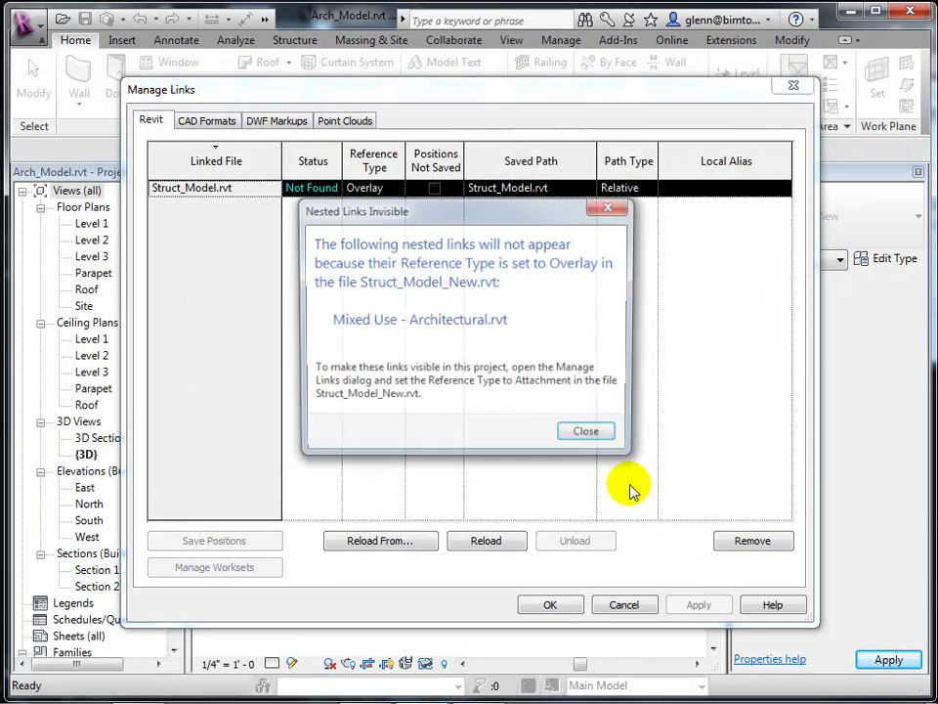
{"action": "left_click", "coordinate": [593, 436]}
{"action": "left_click", "coordinate": [557, 604]}
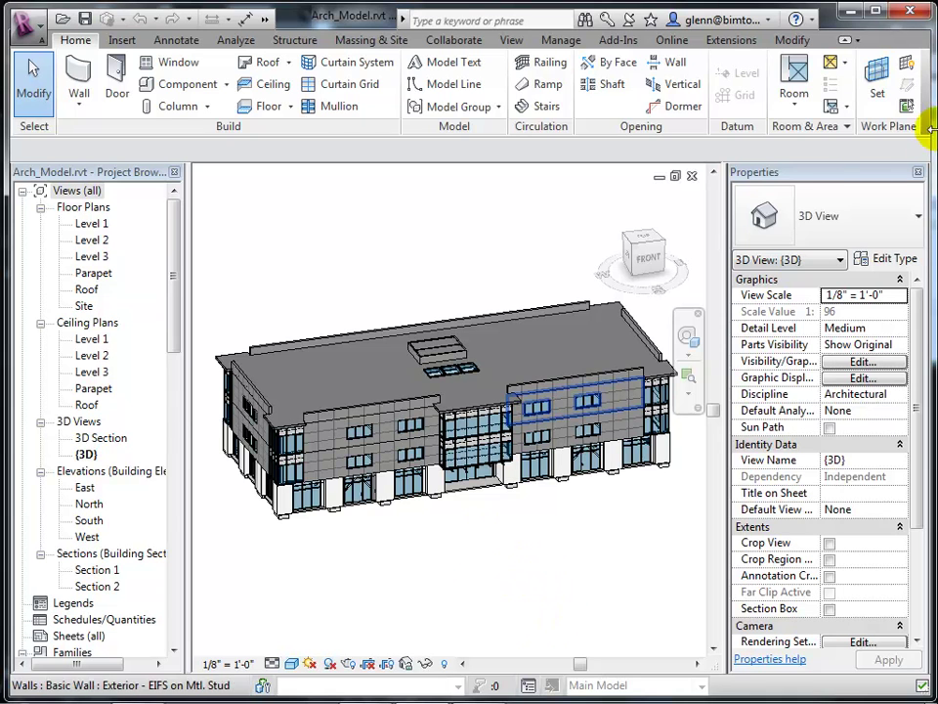
Step: Close the Arch_Model.rvt project with its changes saved and switch to the Revit Structure window
{"action": "left_click", "coordinate": [692, 176]}
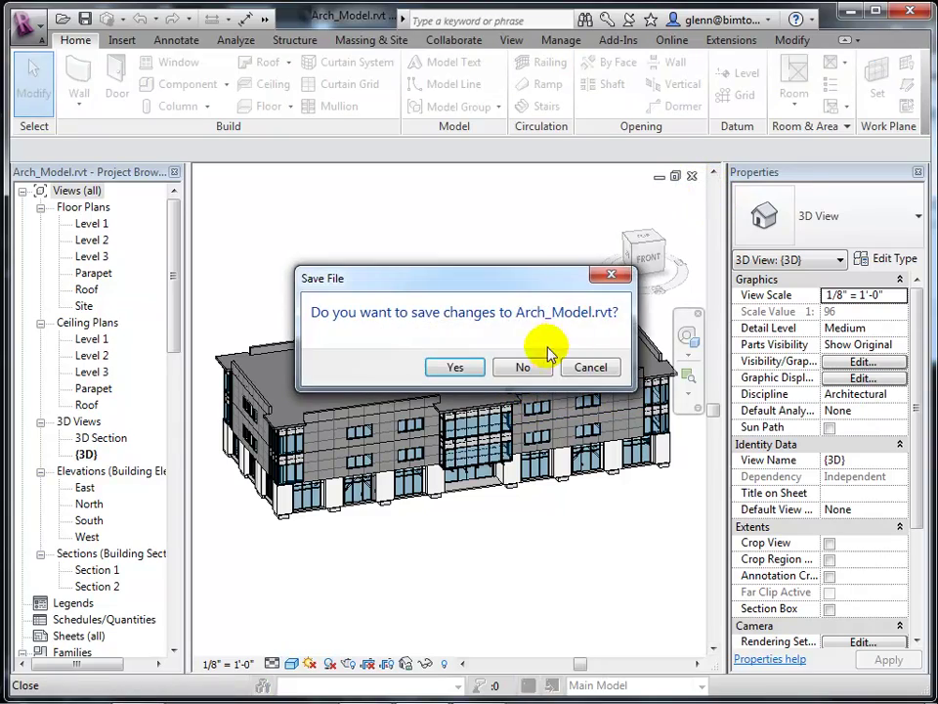
{"action": "left_click", "coordinate": [466, 371]}
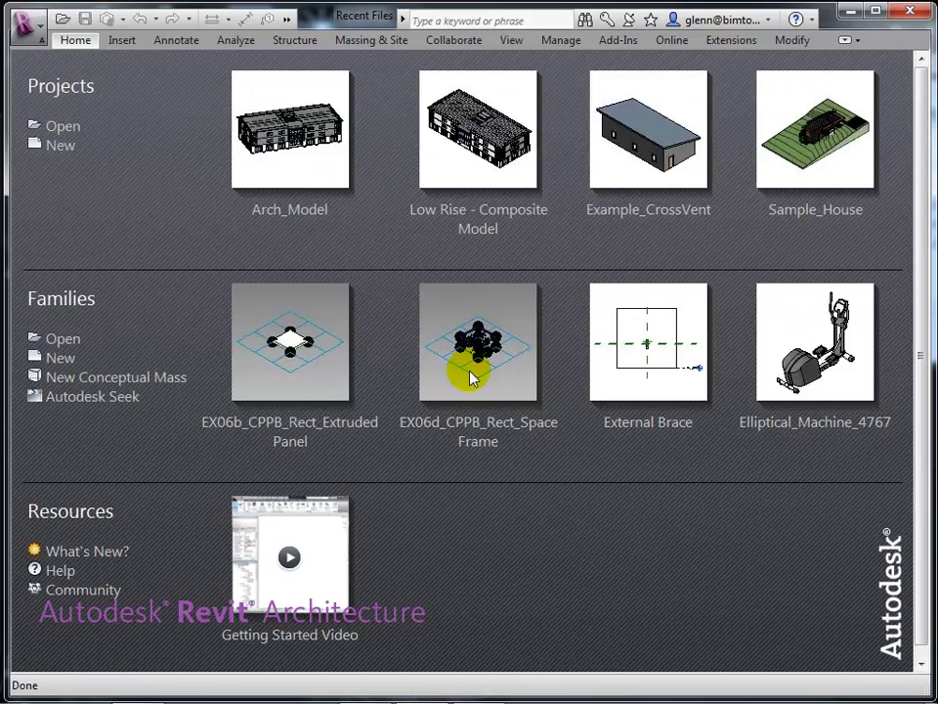
{"action": "mouse_move", "coordinate": [430, 694]}
{"action": "left_click", "coordinate": [481, 688]}
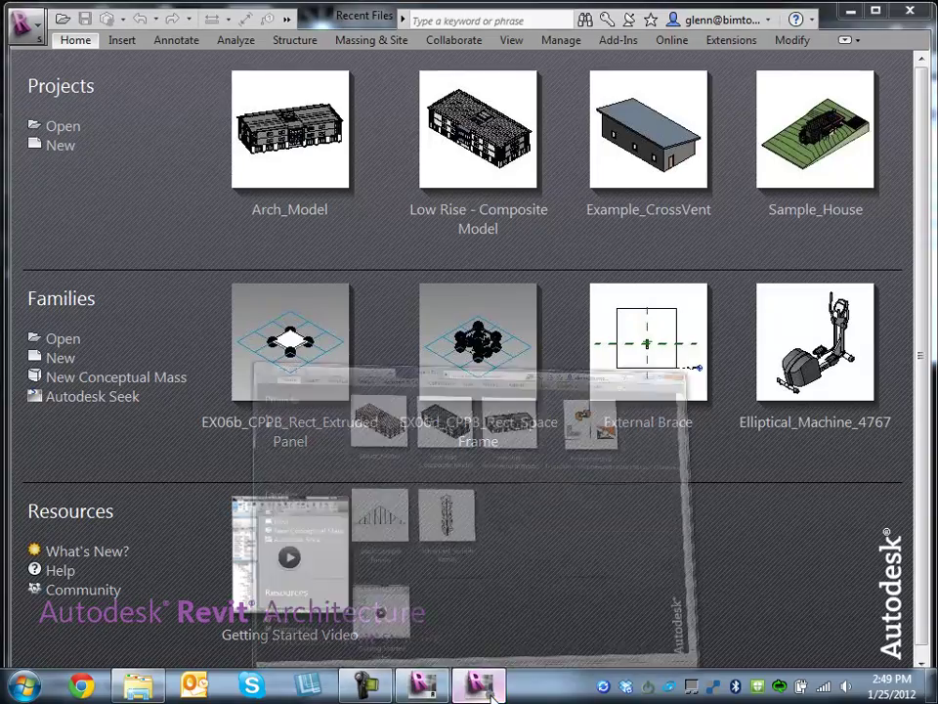
Step: Open Struct_Model_New.rvt from the USC folder, ignoring its unresolved reference
{"action": "left_click", "coordinate": [278, 219]}
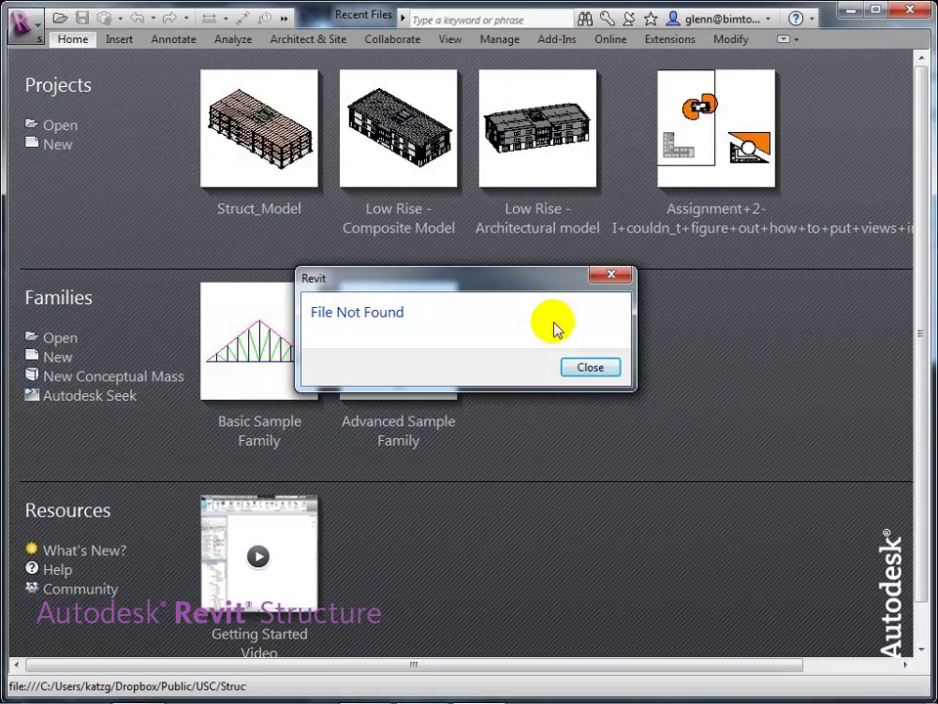
{"action": "left_click", "coordinate": [597, 370]}
{"action": "left_click", "coordinate": [61, 137]}
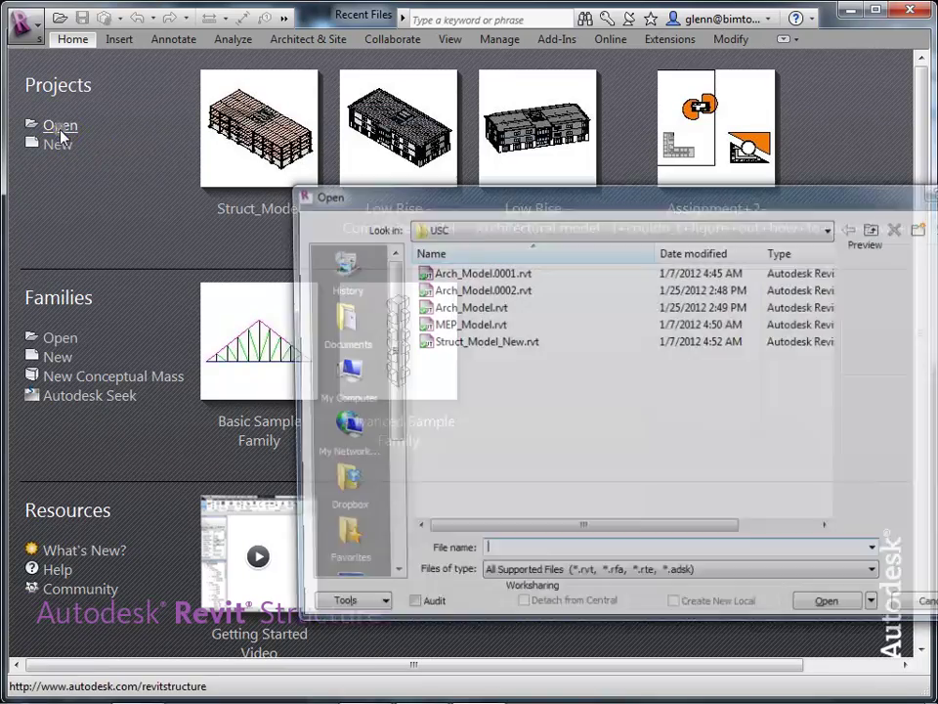
{"action": "left_click", "coordinate": [495, 352]}
{"action": "left_click", "coordinate": [832, 610]}
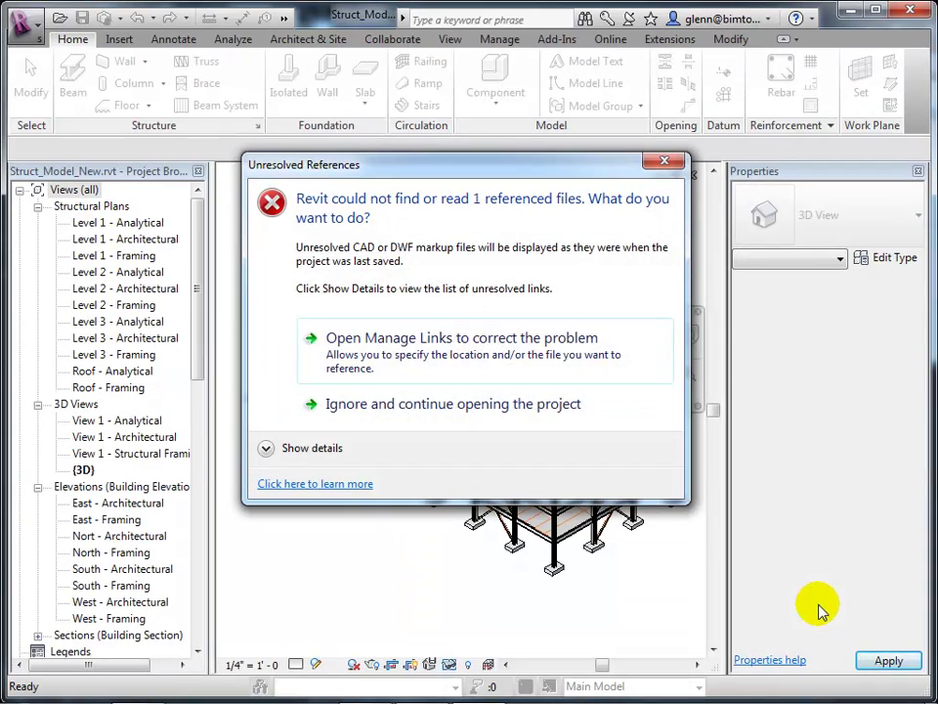
{"action": "left_click", "coordinate": [425, 410]}
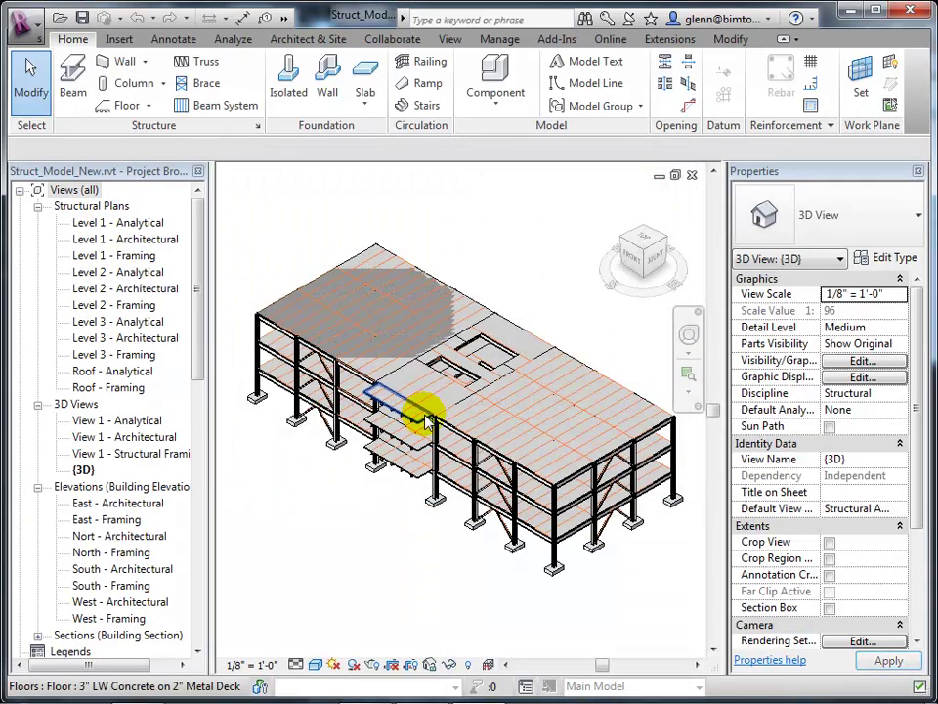
Step: Turn on the section box in the {3D} view and pull its back face inward to cut through the floor framing
{"action": "left_click", "coordinate": [689, 337]}
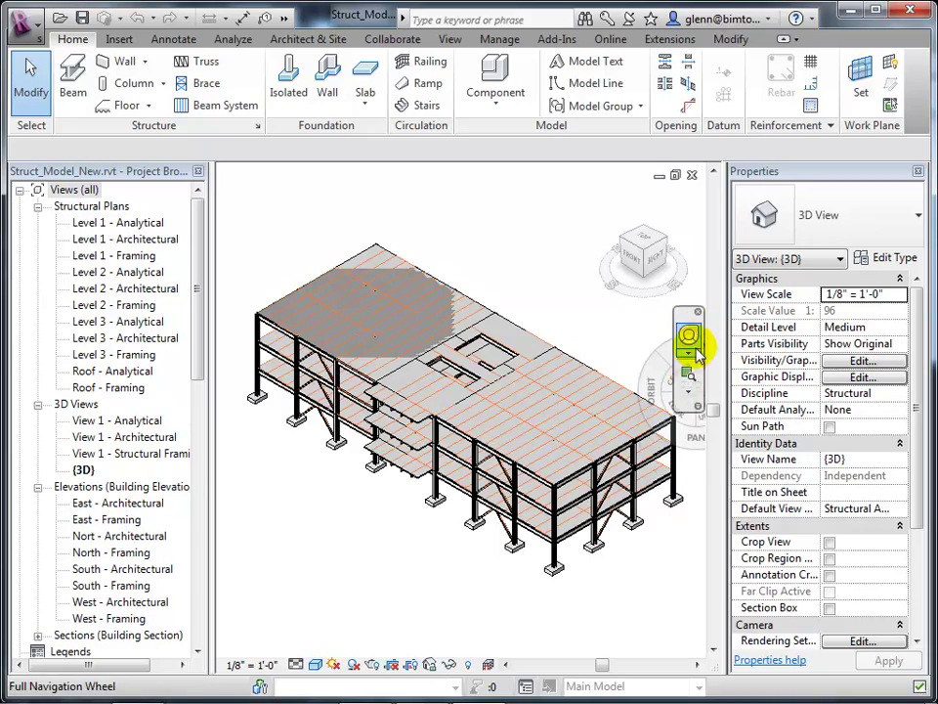
{"action": "left_click_drag", "start_coordinate": [656, 405], "coordinate": [494, 322]}
{"action": "scroll", "coordinate": [611, 548], "scroll_direction": "up", "scroll_amount": 5}
{"action": "left_click_drag", "start_coordinate": [590, 509], "coordinate": [514, 350]}
{"action": "left_click", "coordinate": [31, 69]}
{"action": "scroll", "coordinate": [352, 451], "scroll_direction": "down", "scroll_amount": 5}
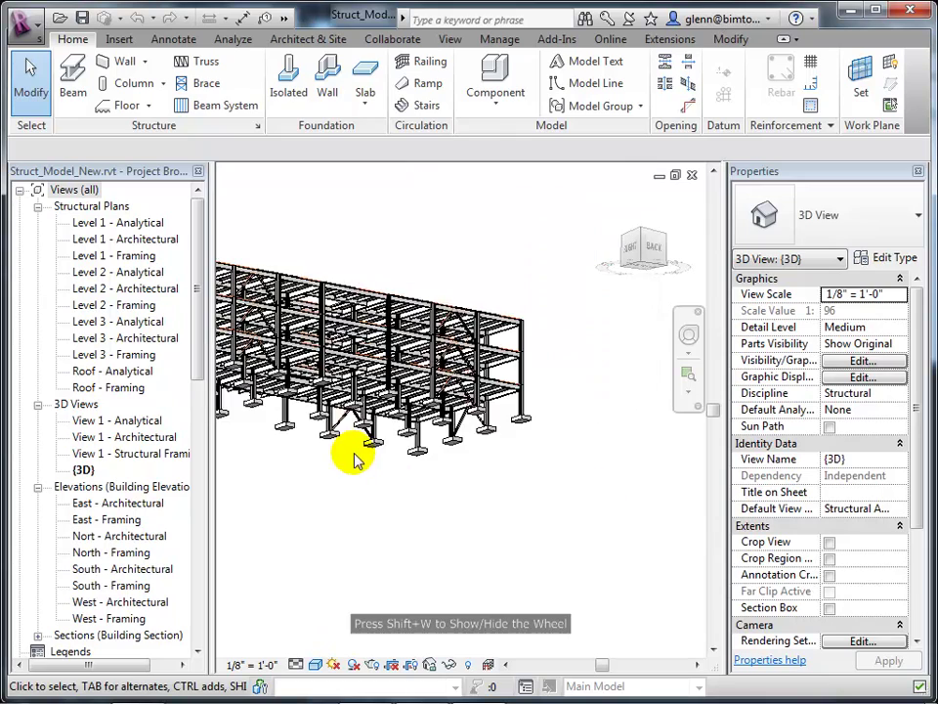
{"action": "scroll", "coordinate": [411, 459], "scroll_direction": "down", "scroll_amount": 3}
{"action": "left_click_drag", "start_coordinate": [628, 230], "coordinate": [640, 235]}
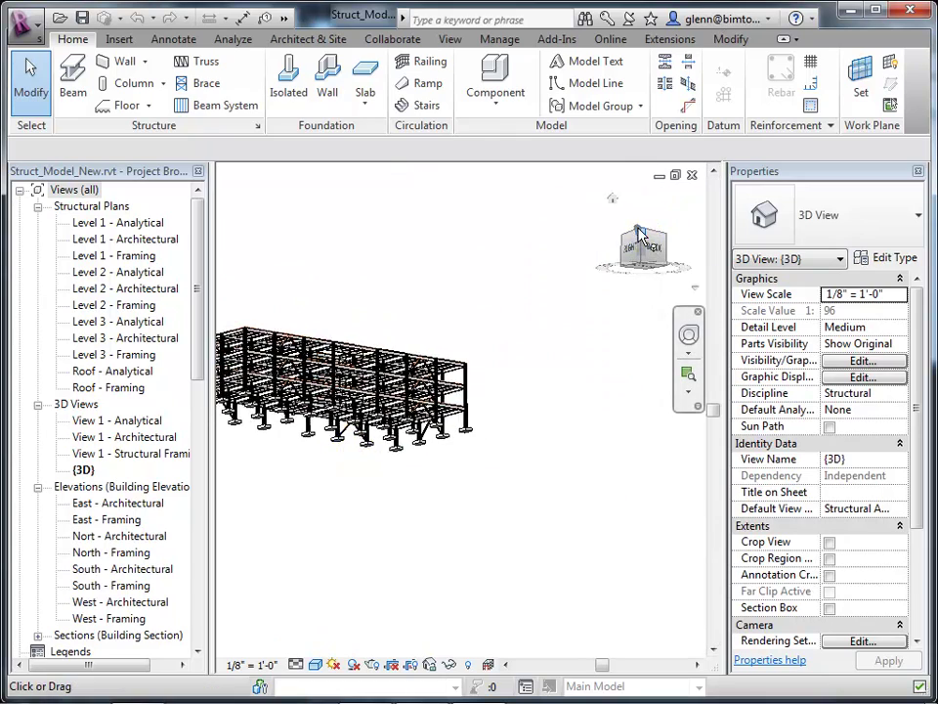
{"action": "left_click", "coordinate": [638, 232]}
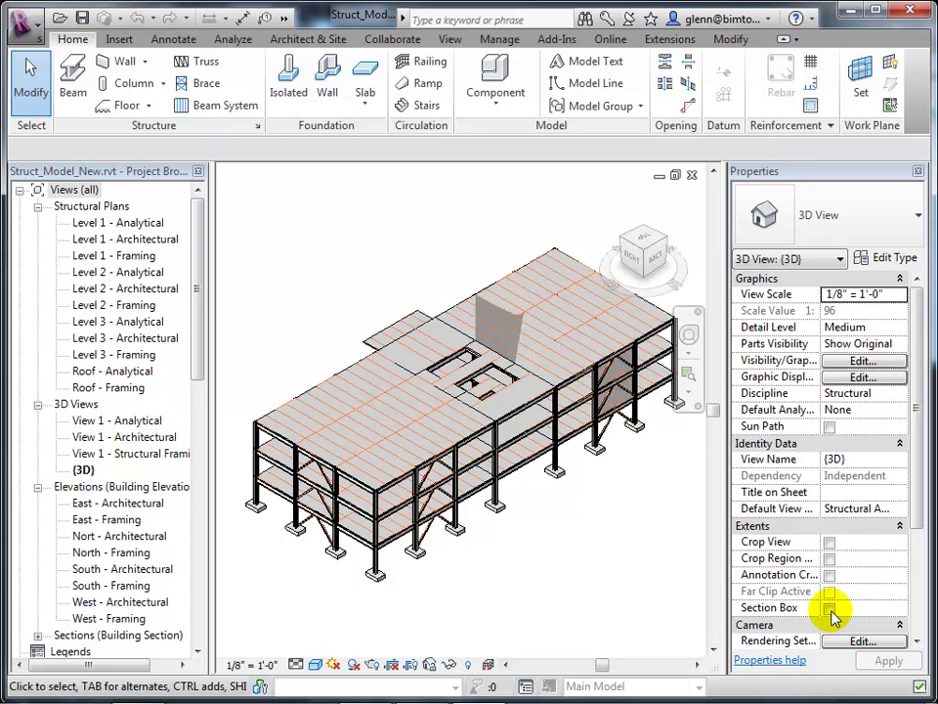
{"action": "left_click", "coordinate": [829, 608]}
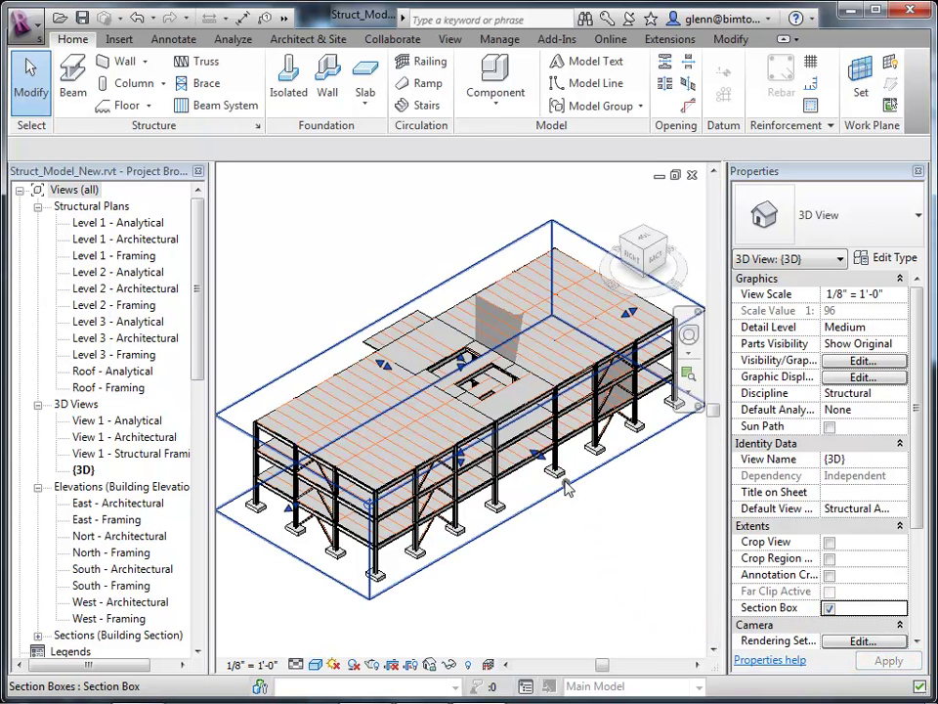
{"action": "left_click", "coordinate": [539, 454]}
{"action": "left_click_drag", "start_coordinate": [539, 453], "coordinate": [459, 436]}
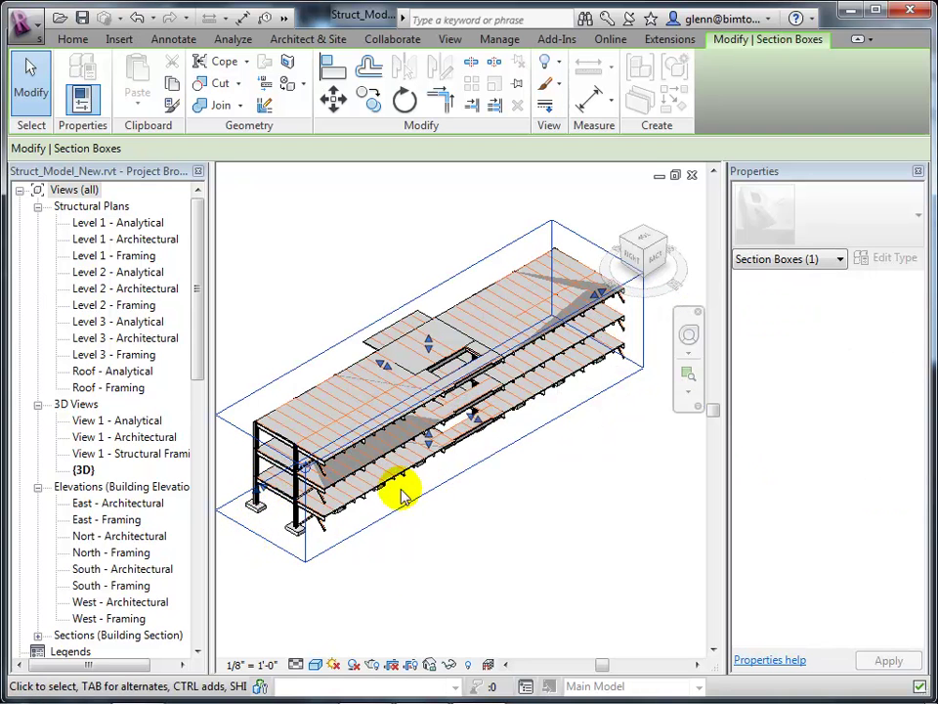
Step: Examine a cut Level 2 girder and the wide-flange types available for it, keeping it as W24X84 and leaving it deselected
{"action": "scroll", "coordinate": [469, 498], "scroll_direction": "up", "scroll_amount": 5}
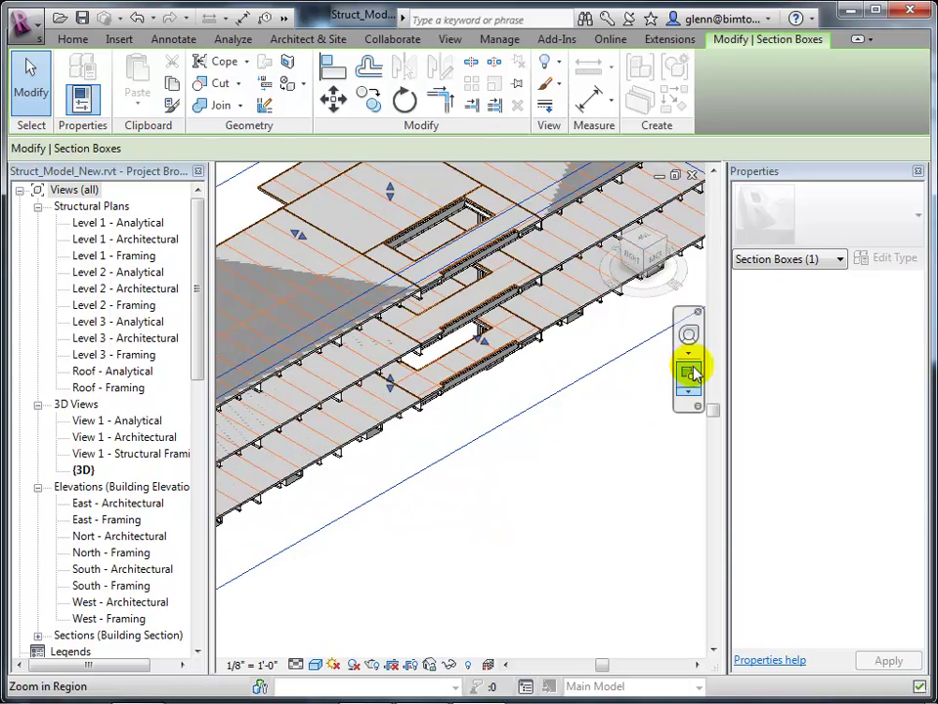
{"action": "left_click", "coordinate": [690, 336]}
{"action": "left_click_drag", "start_coordinate": [555, 503], "coordinate": [525, 426]}
{"action": "left_click_drag", "start_coordinate": [515, 427], "coordinate": [565, 477]}
{"action": "left_click_drag", "start_coordinate": [649, 656], "coordinate": [633, 530]}
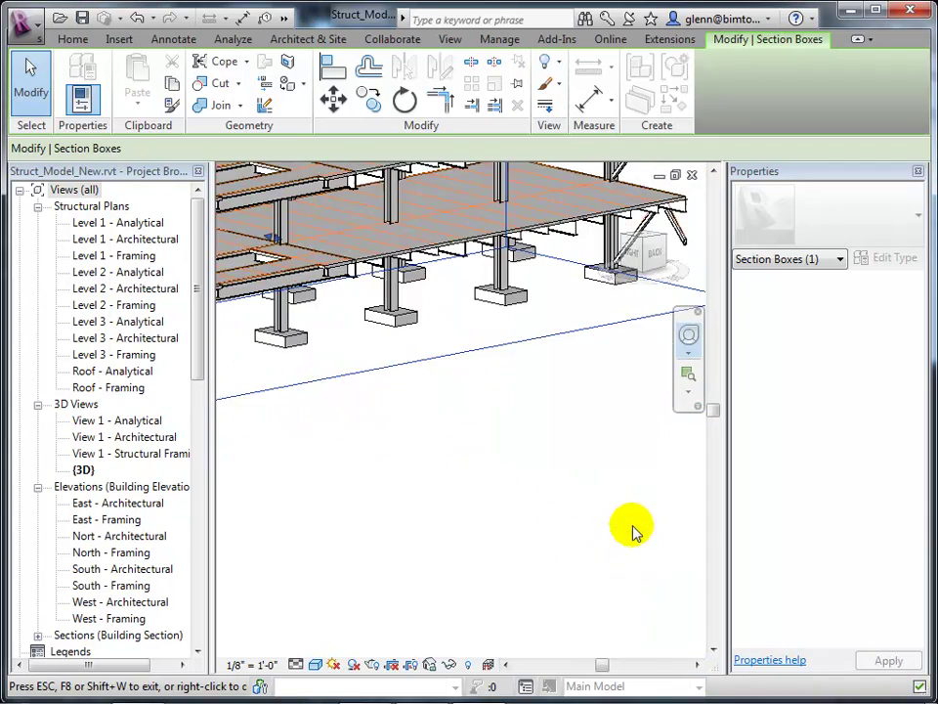
{"action": "left_click", "coordinate": [30, 71]}
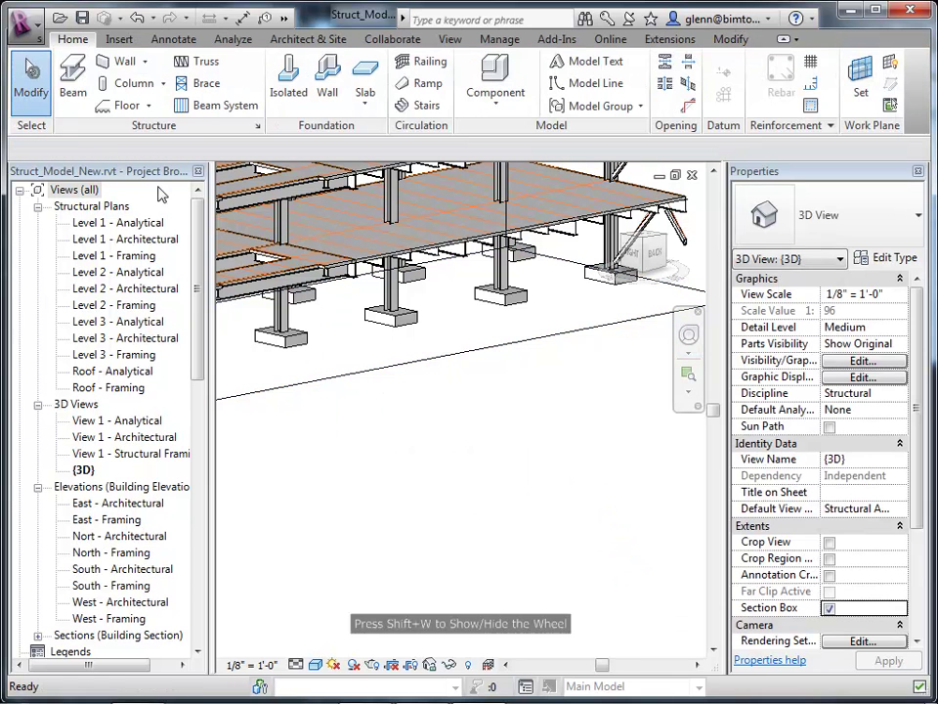
{"action": "left_click", "coordinate": [466, 257]}
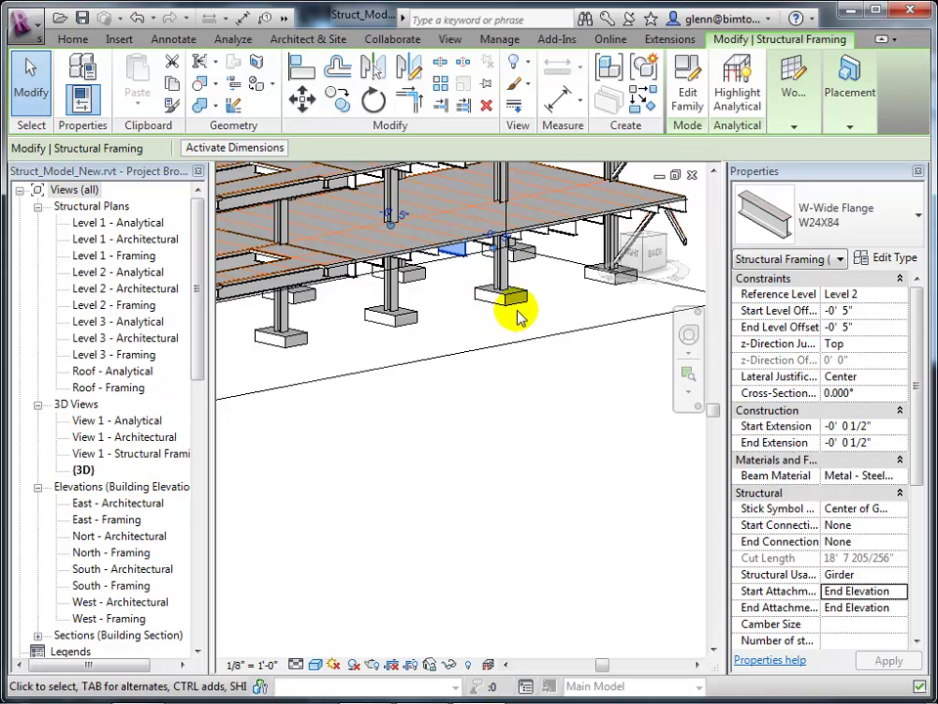
{"action": "left_click", "coordinate": [827, 224]}
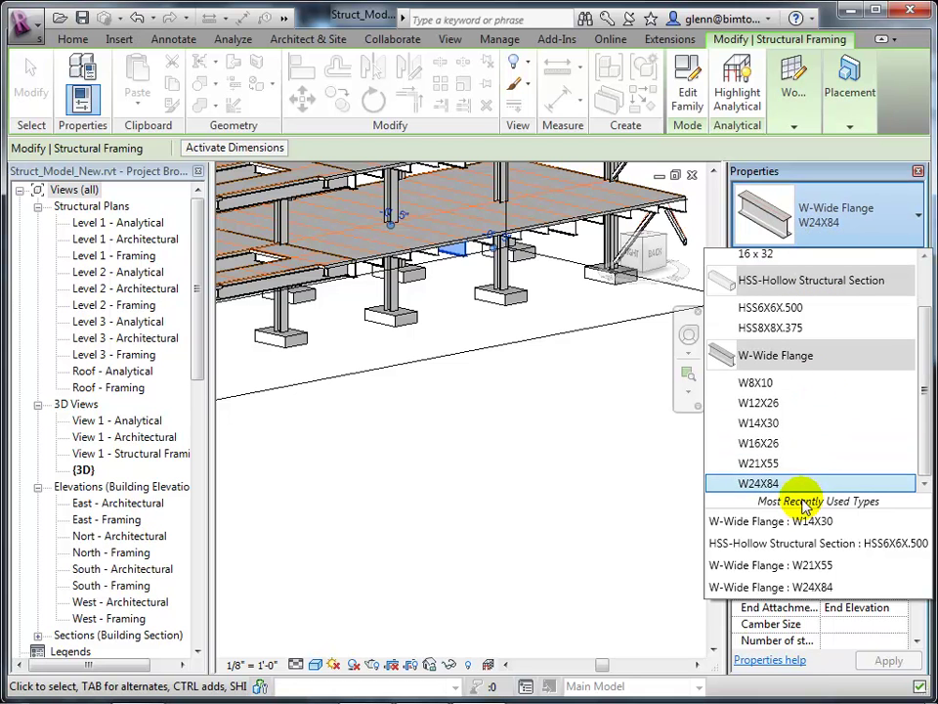
{"action": "left_click", "coordinate": [748, 486]}
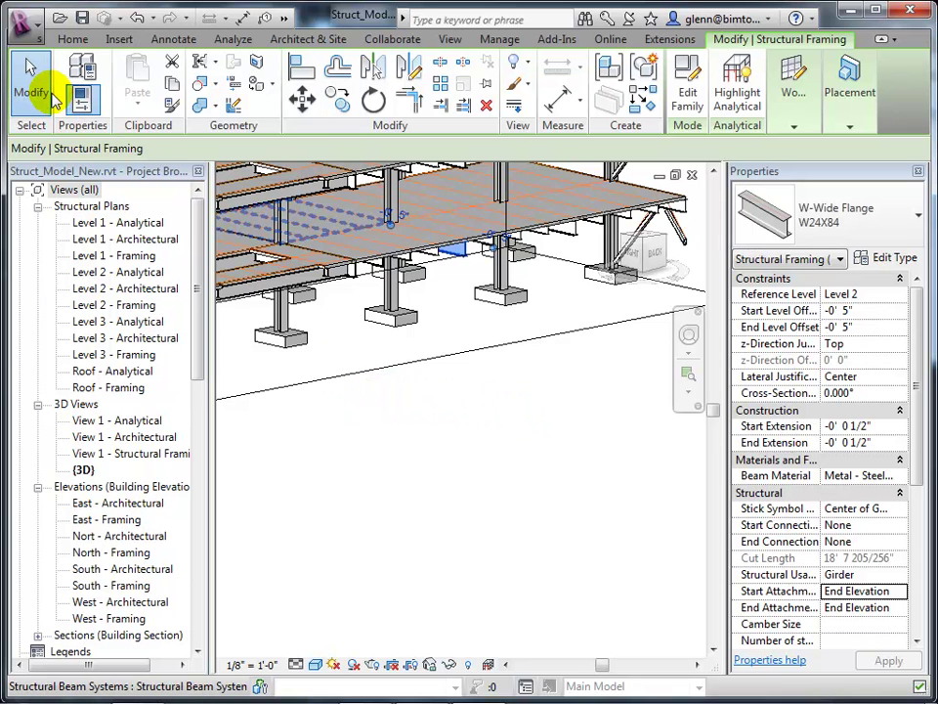
{"action": "left_click", "coordinate": [482, 478]}
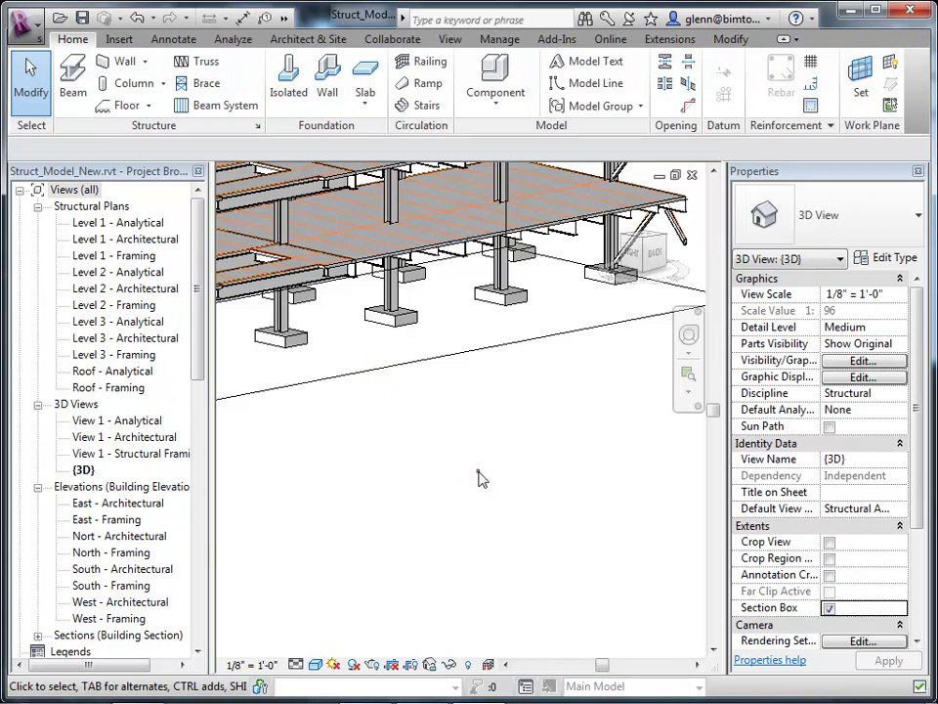
{"action": "left_click", "coordinate": [462, 254]}
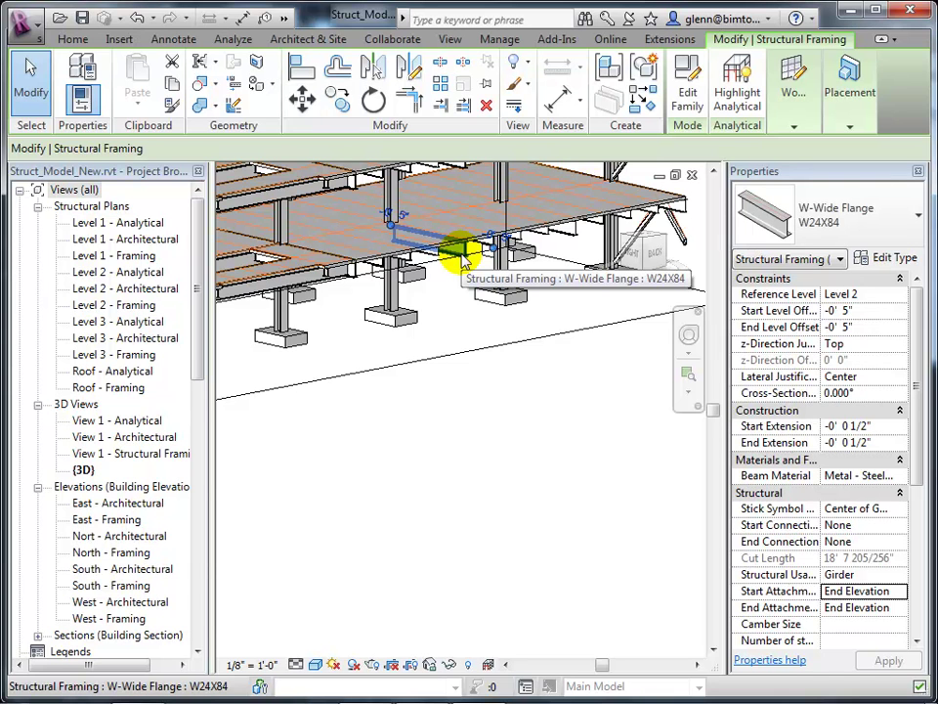
{"action": "left_click", "coordinate": [472, 381]}
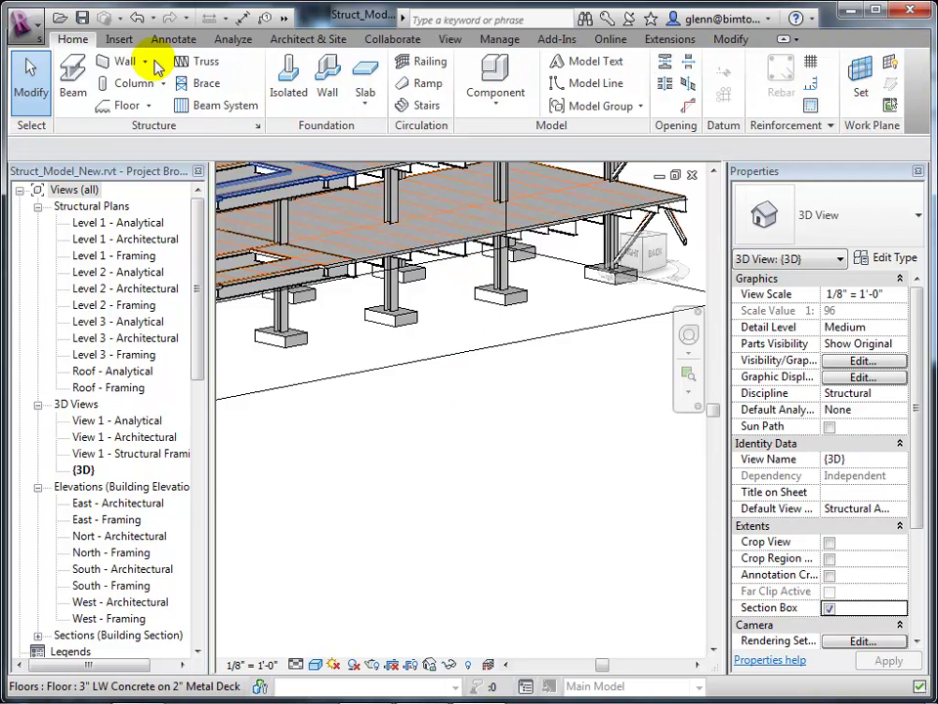
Step: Start loading the W-Wide Flange.rfa family from the library's Structural, Framing, Steel folder
{"action": "left_click", "coordinate": [119, 41]}
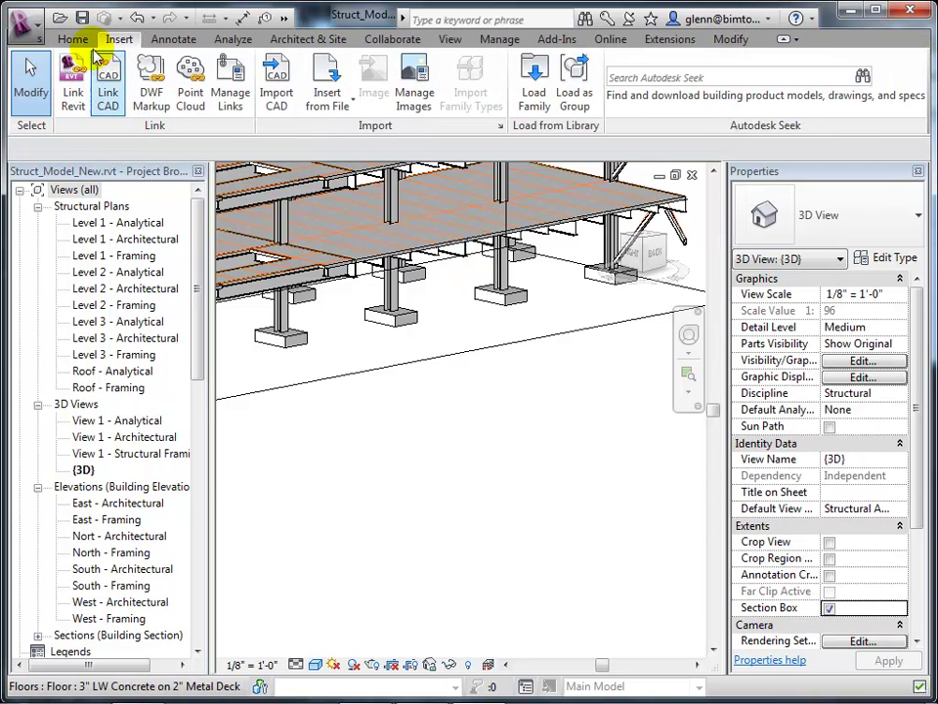
{"action": "left_click", "coordinate": [534, 78]}
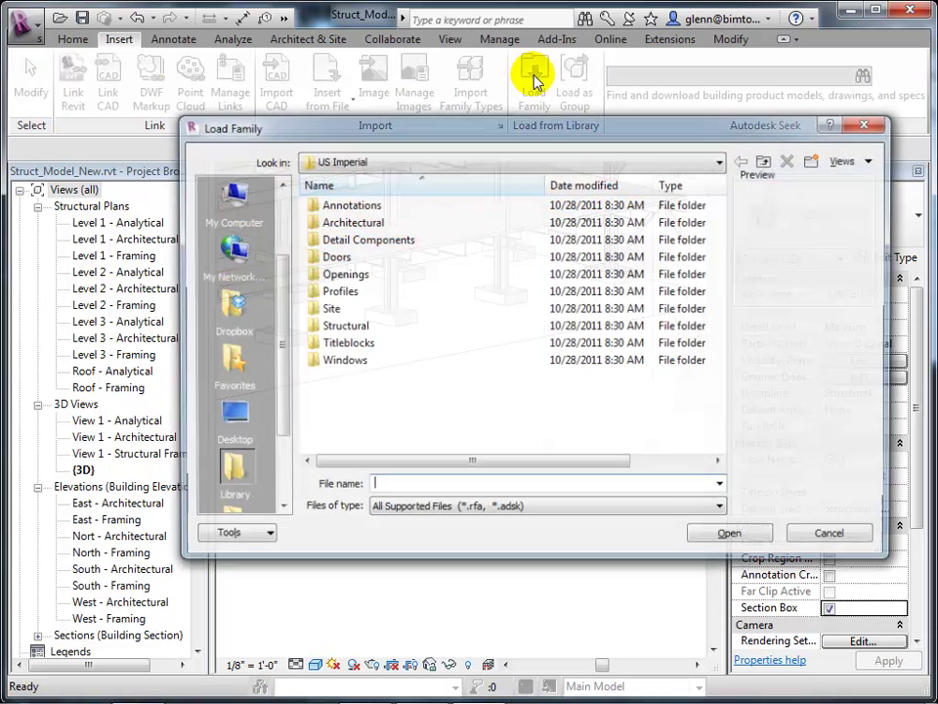
{"action": "double_click", "coordinate": [342, 328]}
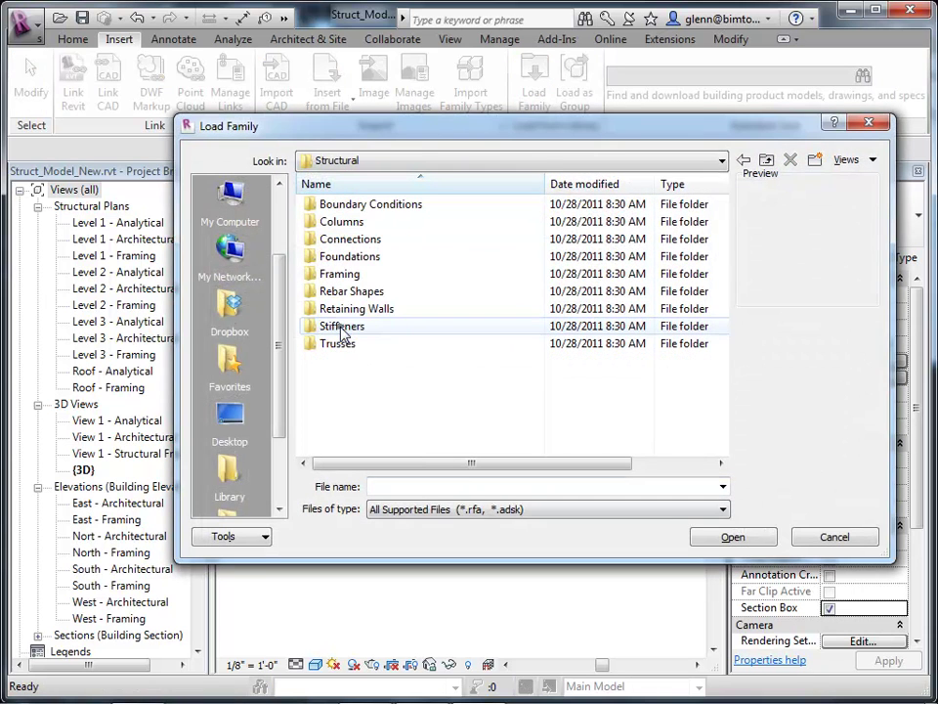
{"action": "double_click", "coordinate": [350, 277]}
{"action": "left_click", "coordinate": [346, 277]}
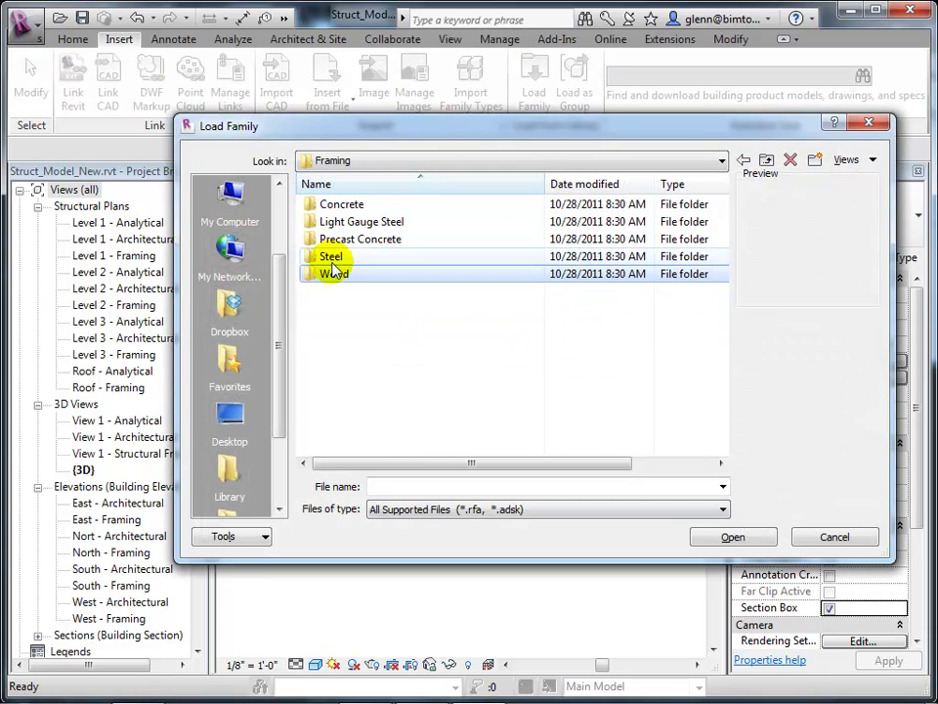
{"action": "double_click", "coordinate": [333, 260]}
{"action": "left_click_drag", "start_coordinate": [723, 298], "coordinate": [721, 440]}
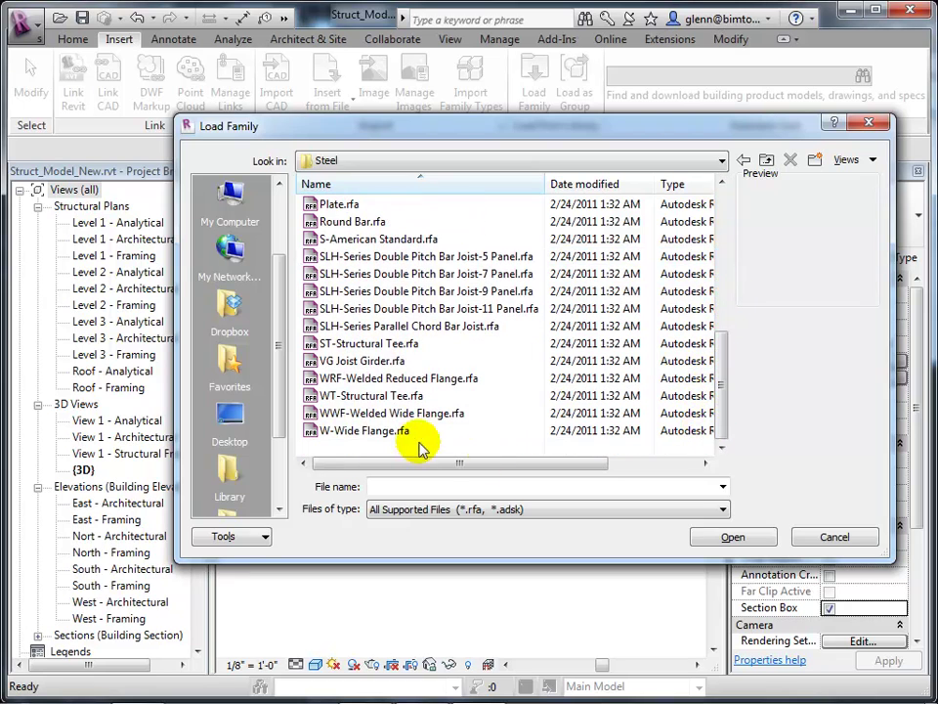
{"action": "double_click", "coordinate": [377, 433]}
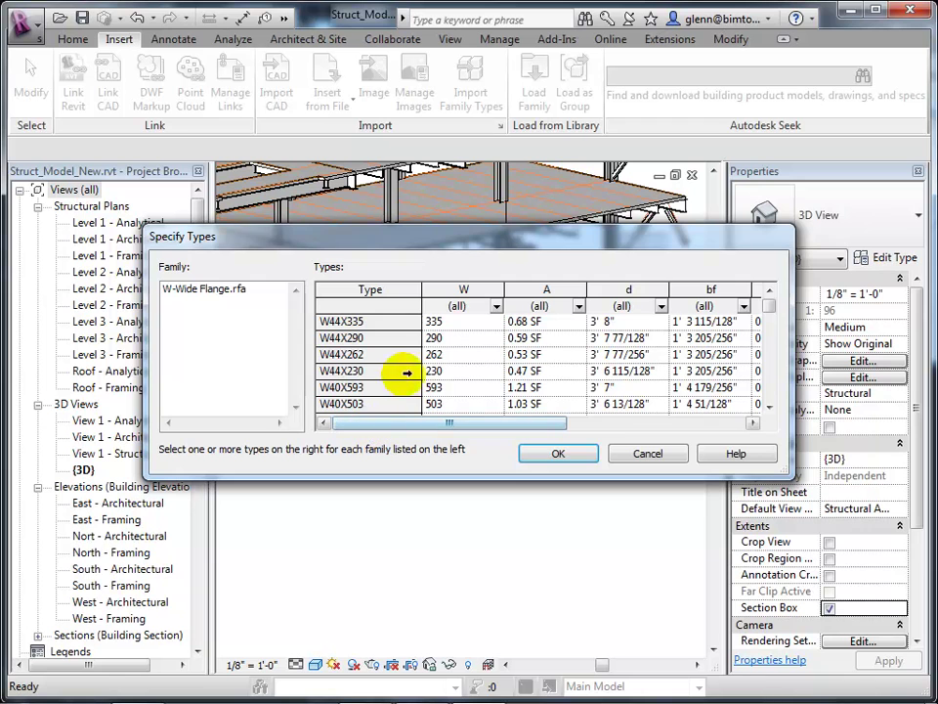
Step: Load the W44X290 type of the W-Wide Flange family, overwriting the existing version and its parameter values
{"action": "left_click", "coordinate": [342, 321]}
{"action": "left_click", "coordinate": [347, 338]}
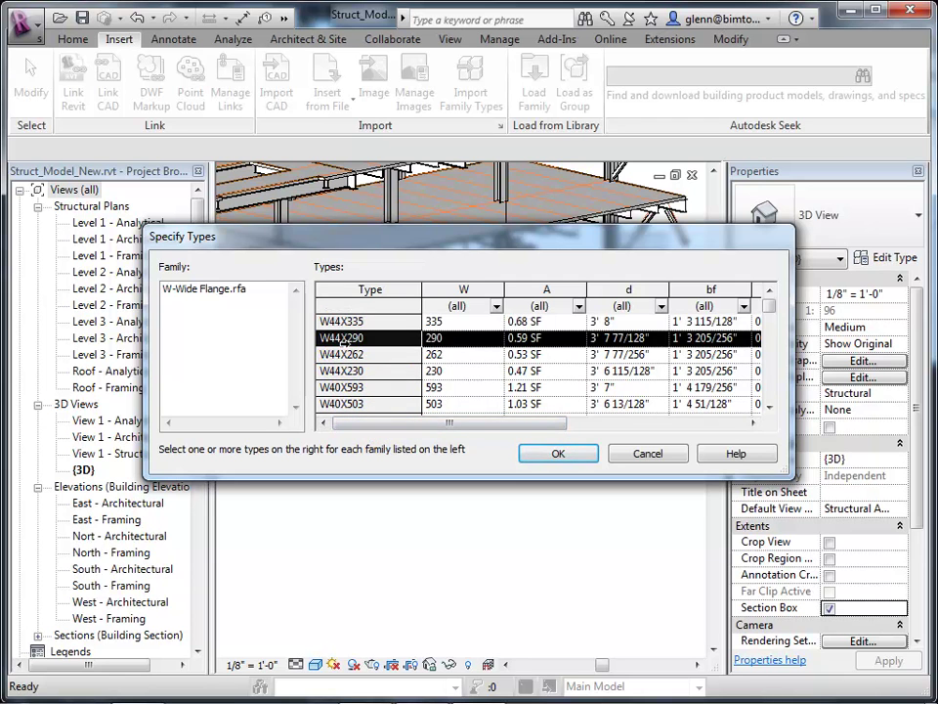
{"action": "left_click", "coordinate": [556, 456]}
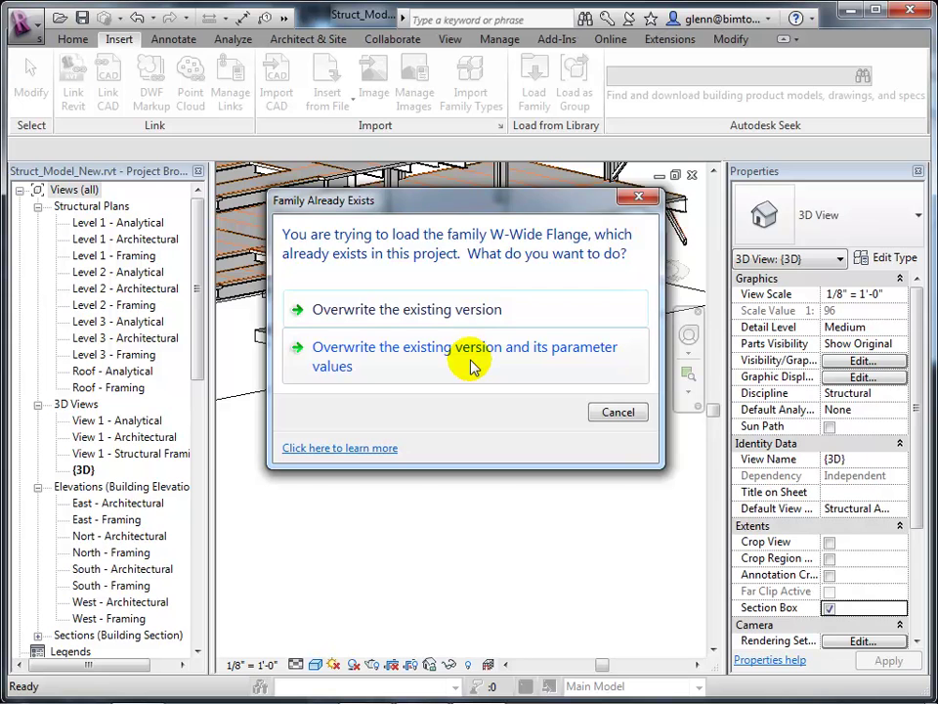
{"action": "left_click", "coordinate": [470, 364]}
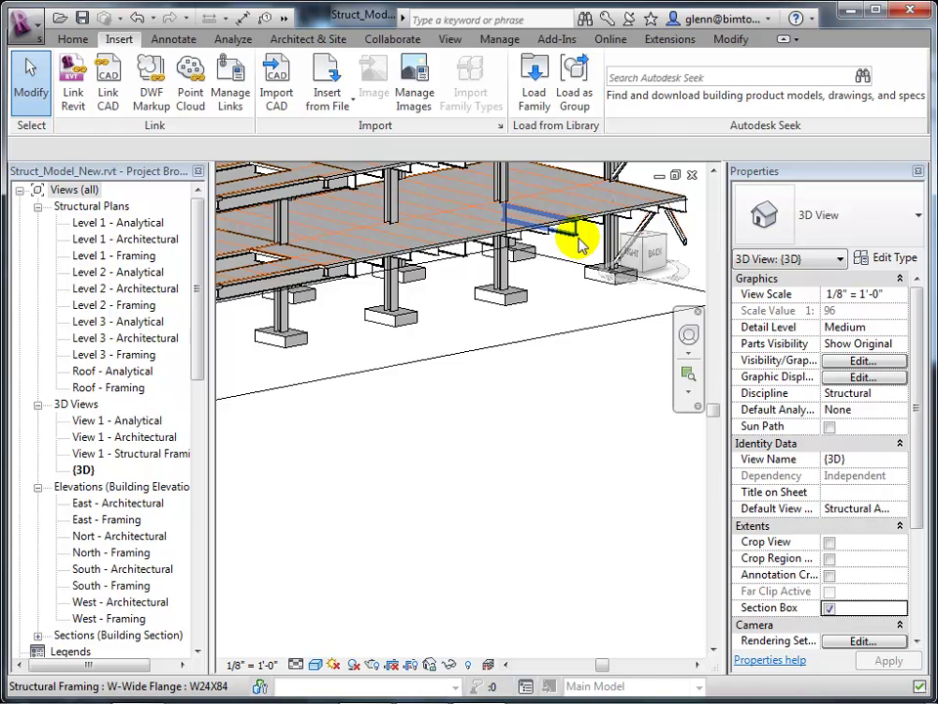
Step: Change the cut Level 2 girder in the bay beside the braced end bay to the W44X290 type and deselect it
{"action": "left_click", "coordinate": [580, 242]}
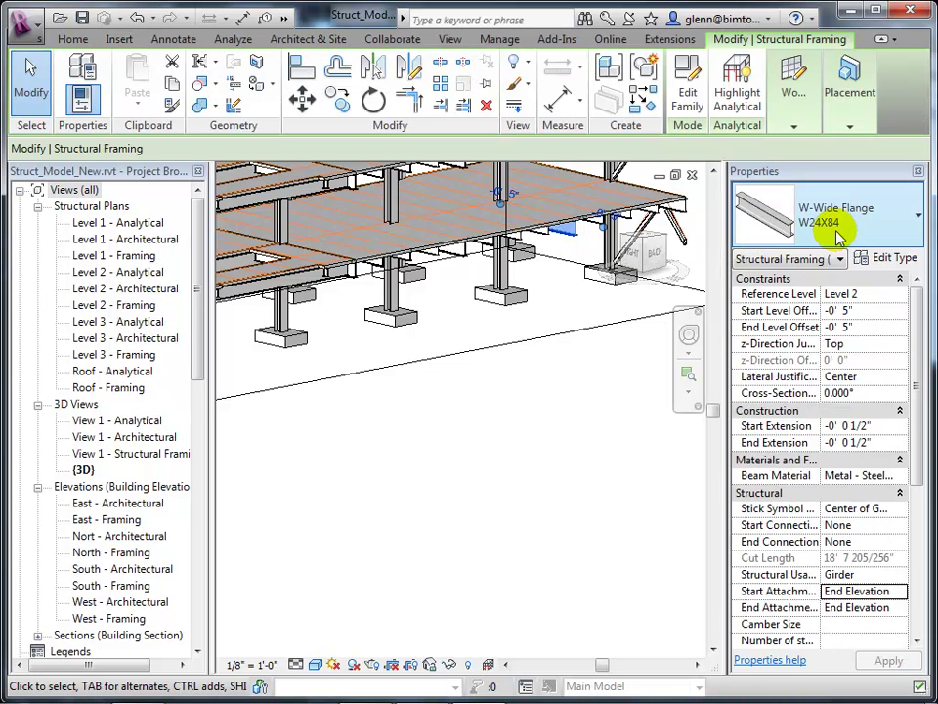
{"action": "left_click", "coordinate": [833, 233]}
{"action": "scroll", "coordinate": [915, 401], "scroll_direction": "down", "scroll_amount": 1}
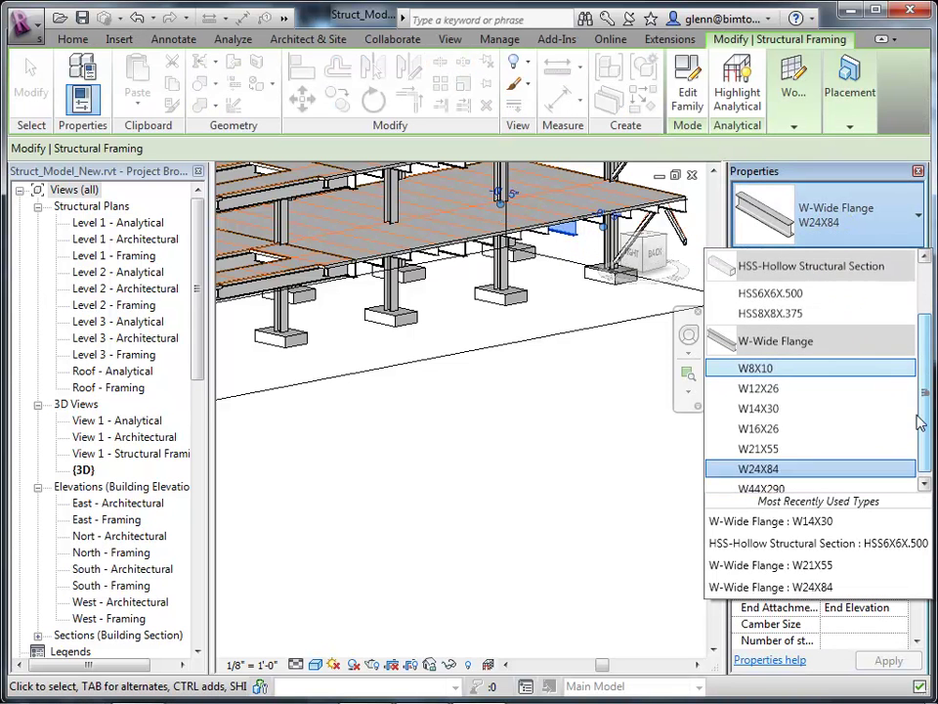
{"action": "left_click", "coordinate": [766, 482]}
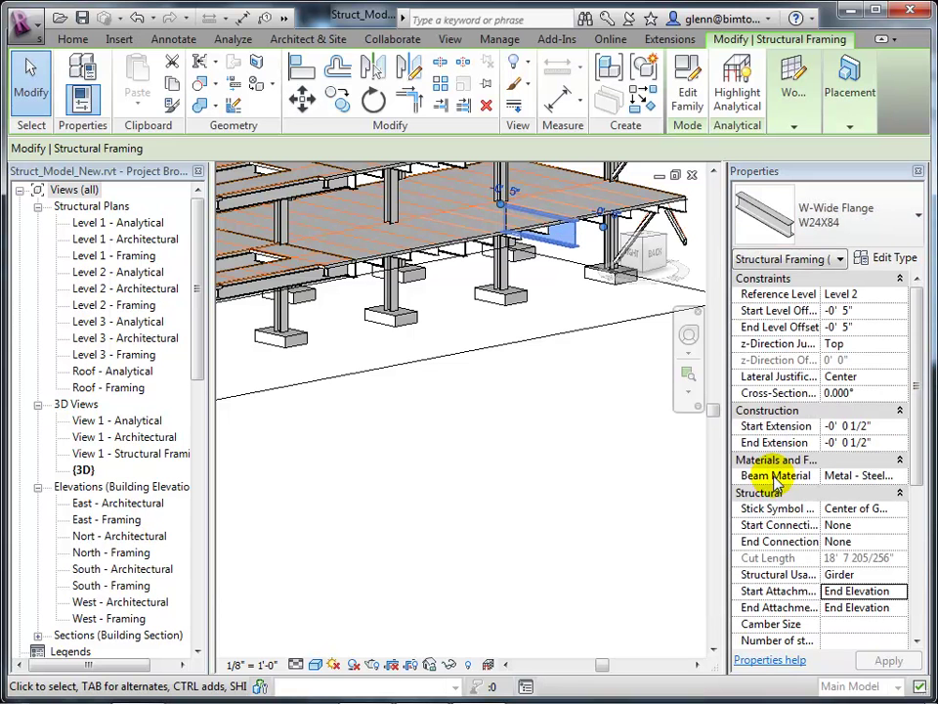
{"action": "left_click", "coordinate": [548, 497]}
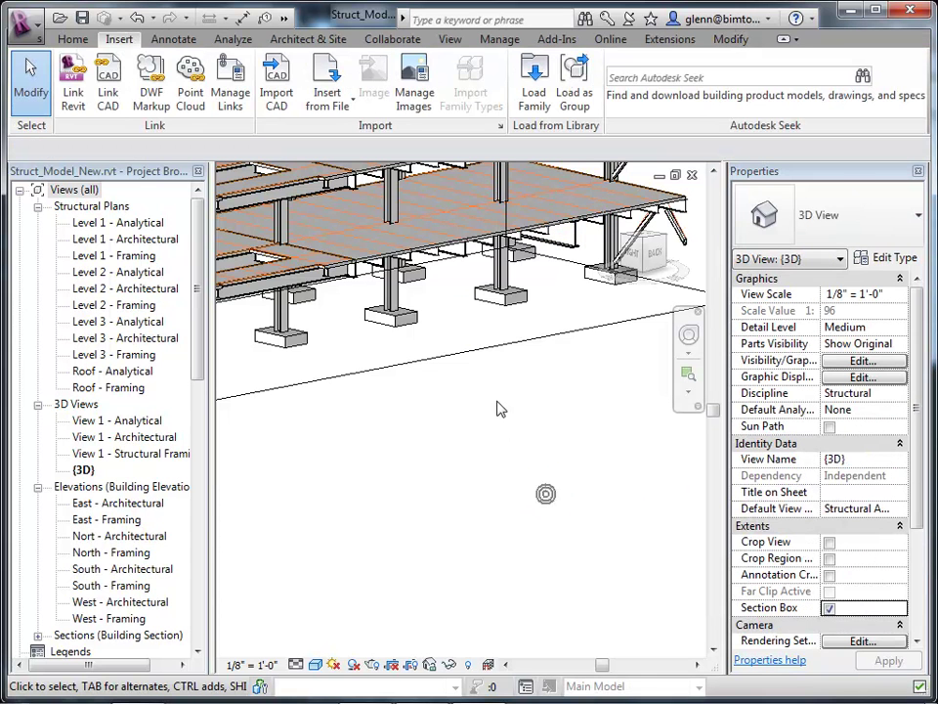
Step: Change another cut W24X84 Level 2 girder, in the adjacent bay, to the W44X290 type, and save and close the structural model
{"action": "left_click", "coordinate": [440, 245]}
{"action": "left_click", "coordinate": [850, 210]}
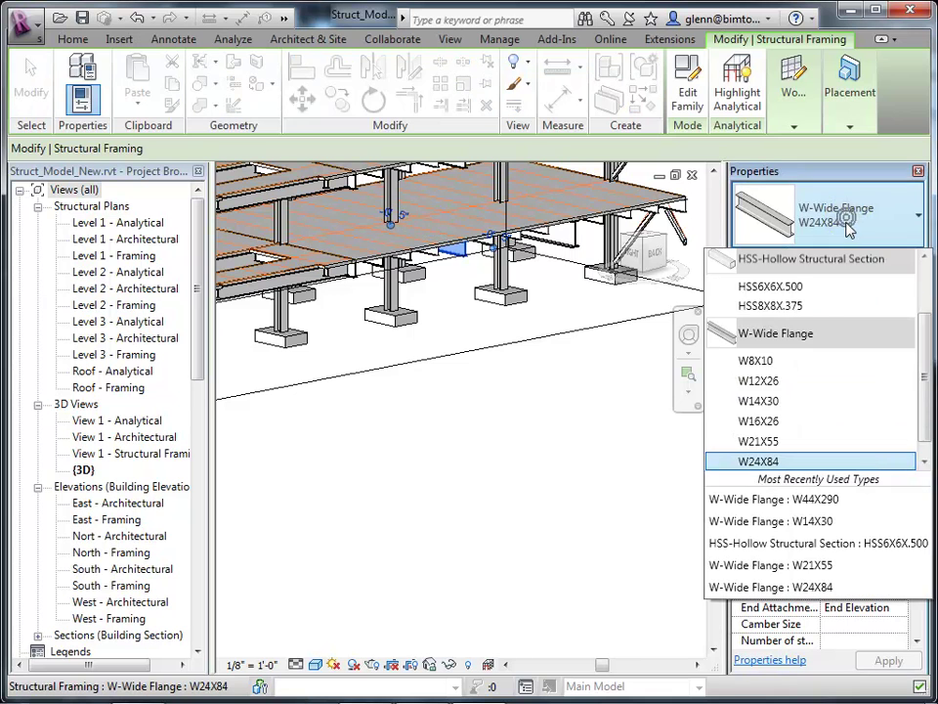
{"action": "scroll", "coordinate": [925, 410], "scroll_direction": "down", "scroll_amount": 1}
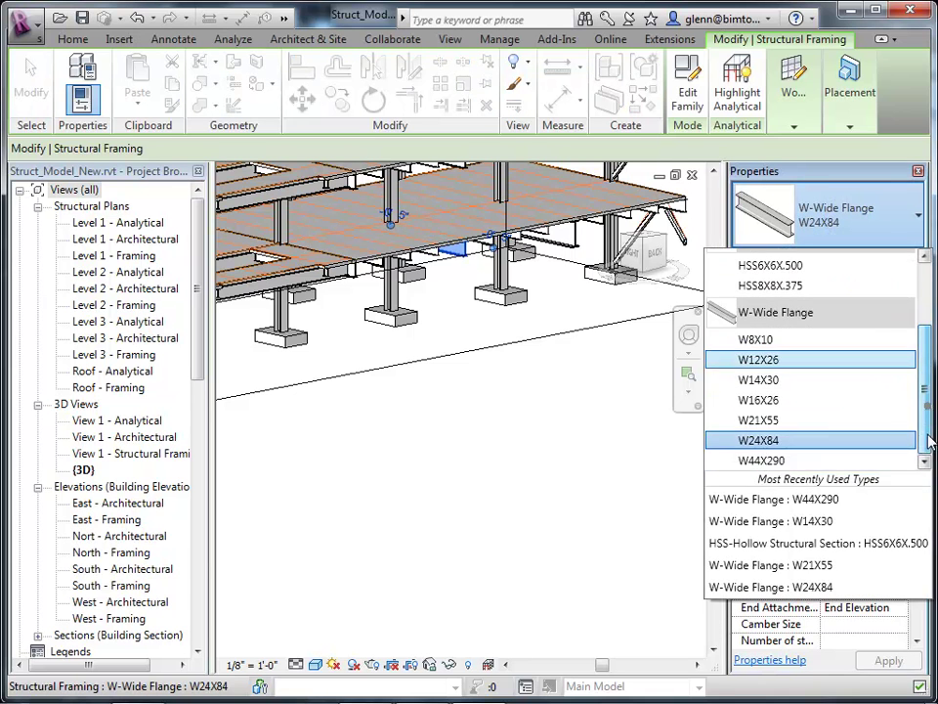
{"action": "left_click", "coordinate": [774, 466]}
{"action": "left_click", "coordinate": [448, 533]}
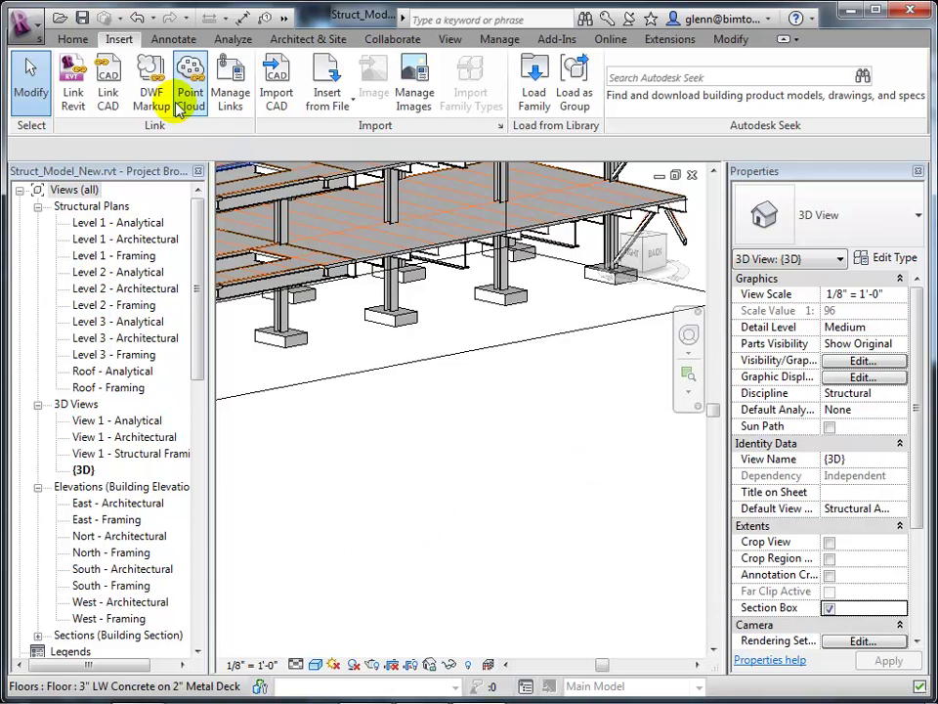
{"action": "left_click", "coordinate": [80, 18]}
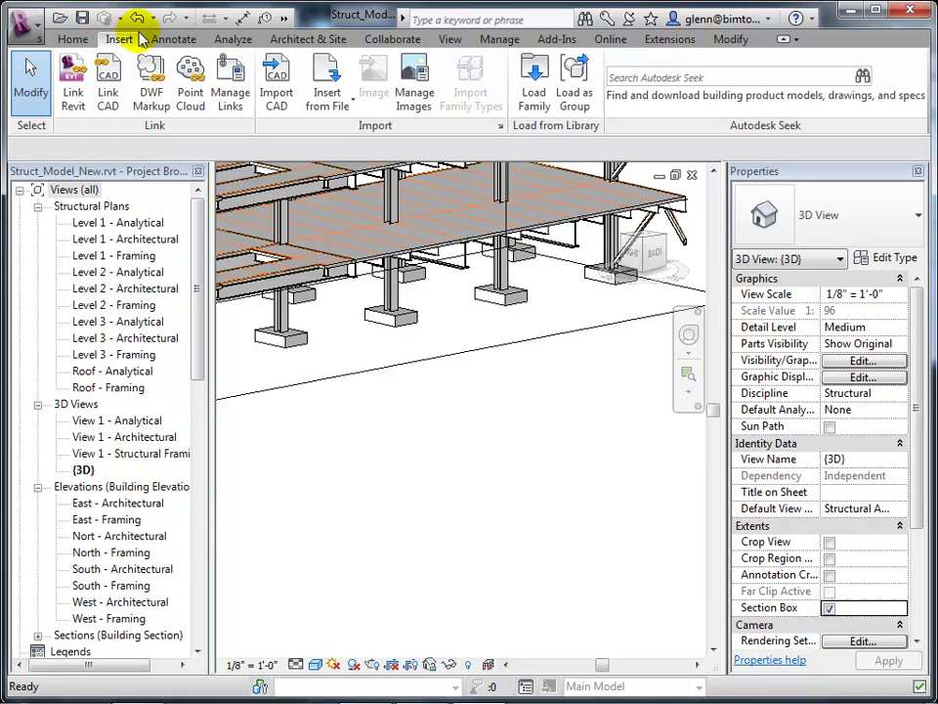
{"action": "left_click", "coordinate": [691, 177]}
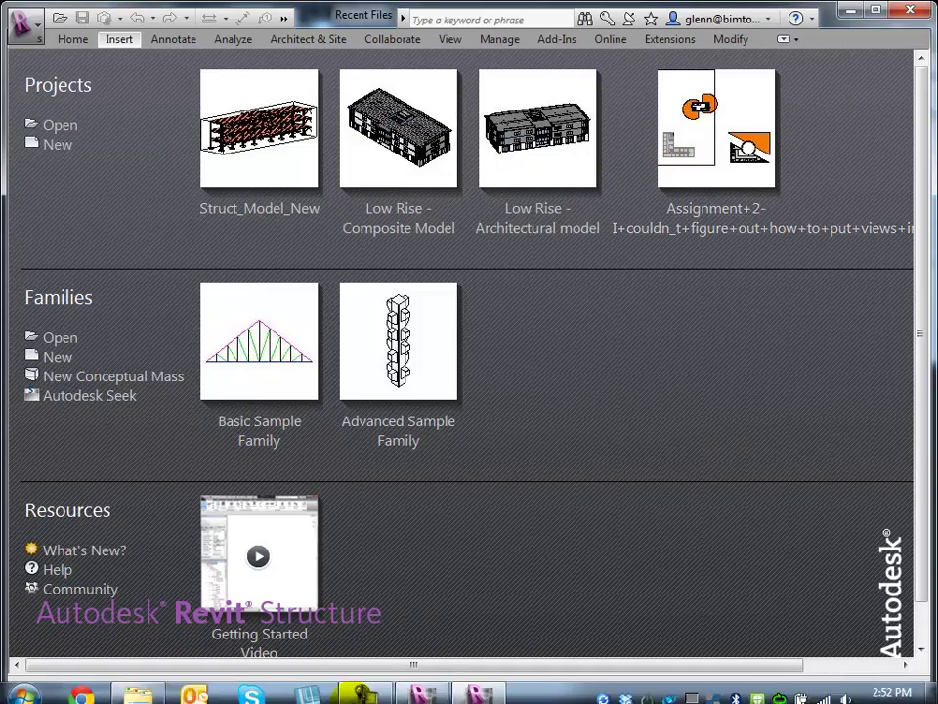
Step: Switch to Revit Architecture and open Arch_Model.rvt from the USC folder
{"action": "left_click", "coordinate": [420, 692]}
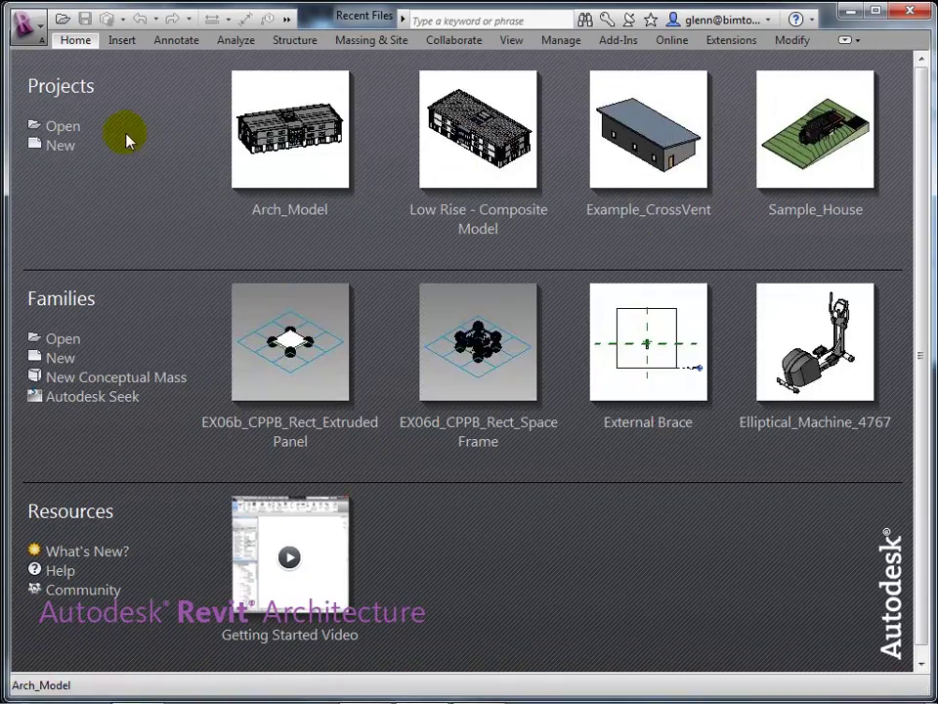
{"action": "left_click", "coordinate": [62, 126]}
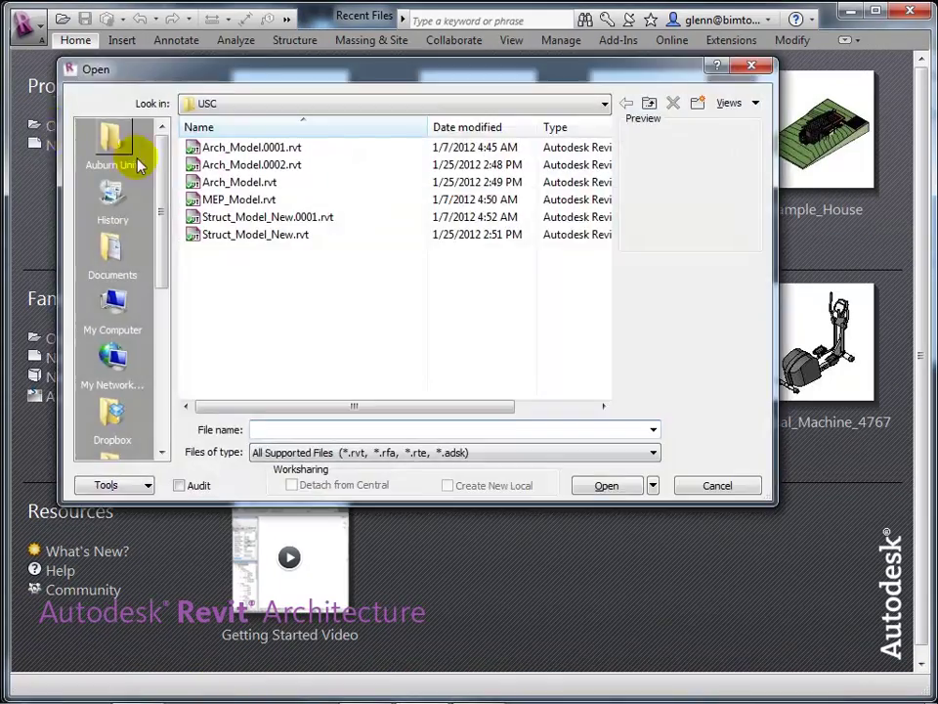
{"action": "left_click", "coordinate": [211, 183]}
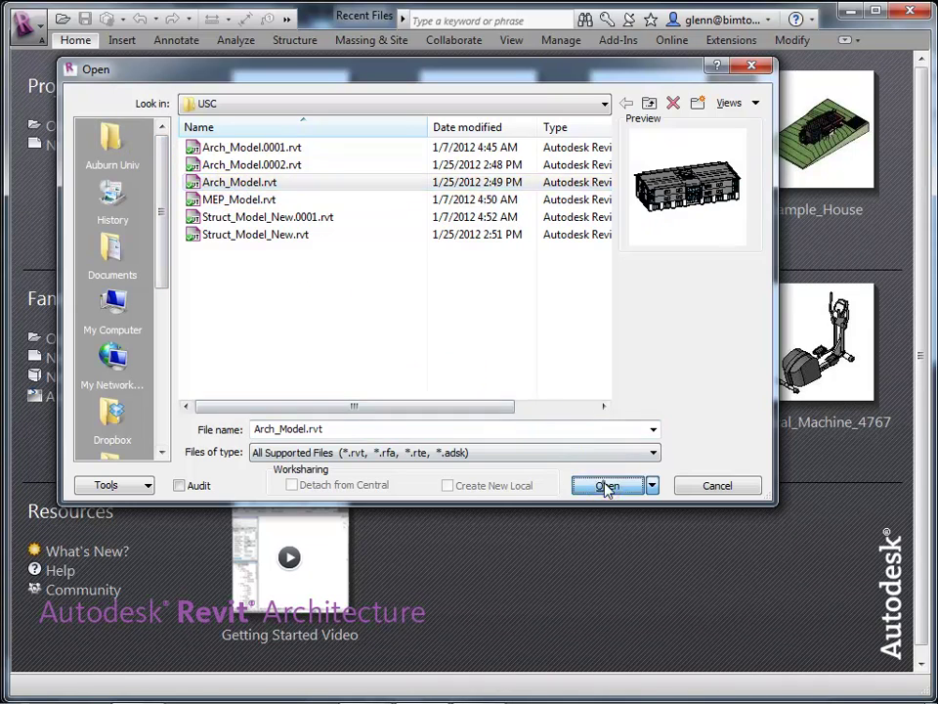
{"action": "left_click", "coordinate": [606, 485]}
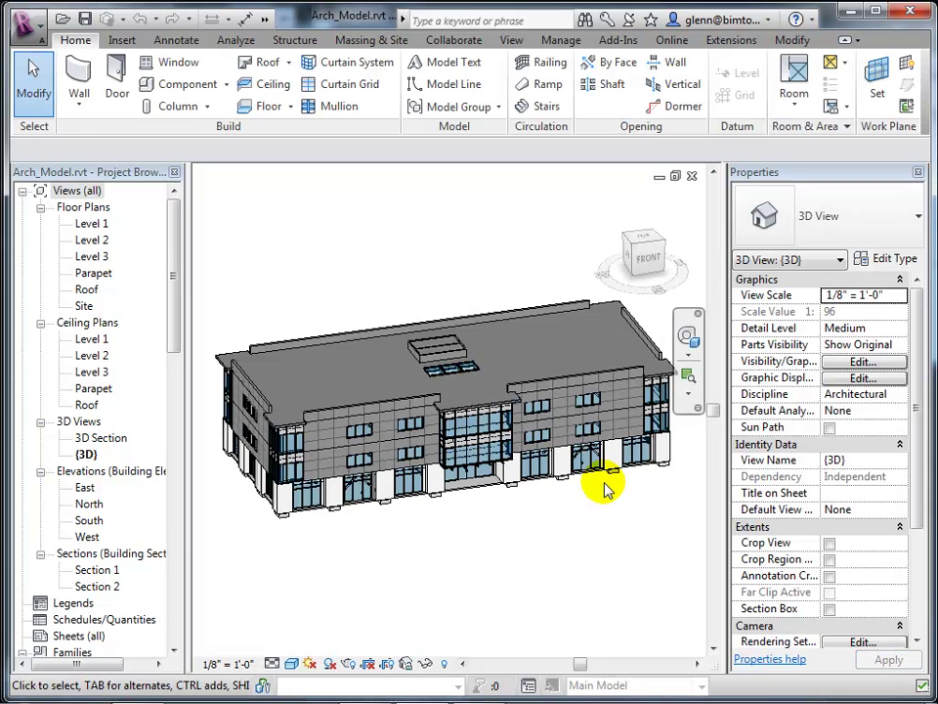
Step: Open the 3D Section view and examine the linked girders under Level 2 from a low interior angle
{"action": "double_click", "coordinate": [101, 439]}
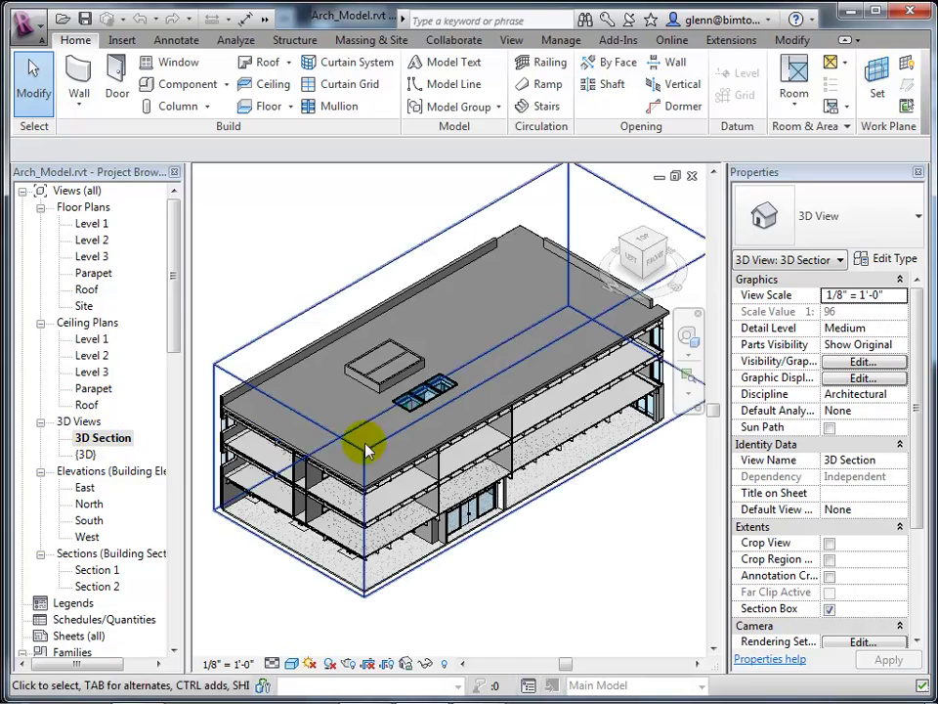
{"action": "scroll", "coordinate": [626, 469], "scroll_direction": "up", "scroll_amount": 5}
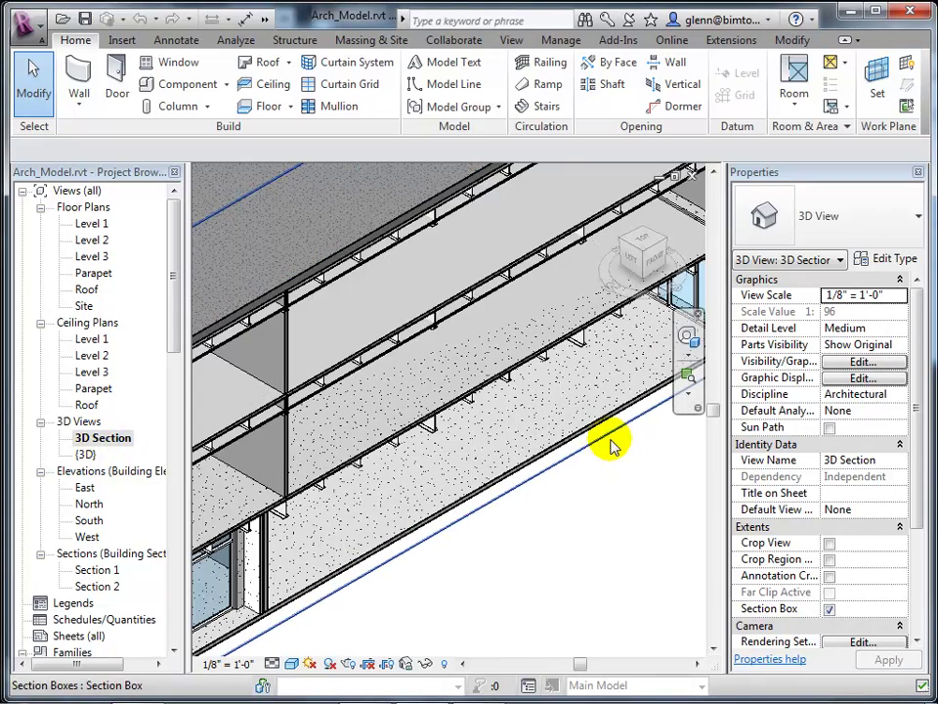
{"action": "left_click", "coordinate": [687, 335]}
{"action": "left_click_drag", "start_coordinate": [550, 544], "coordinate": [529, 491]}
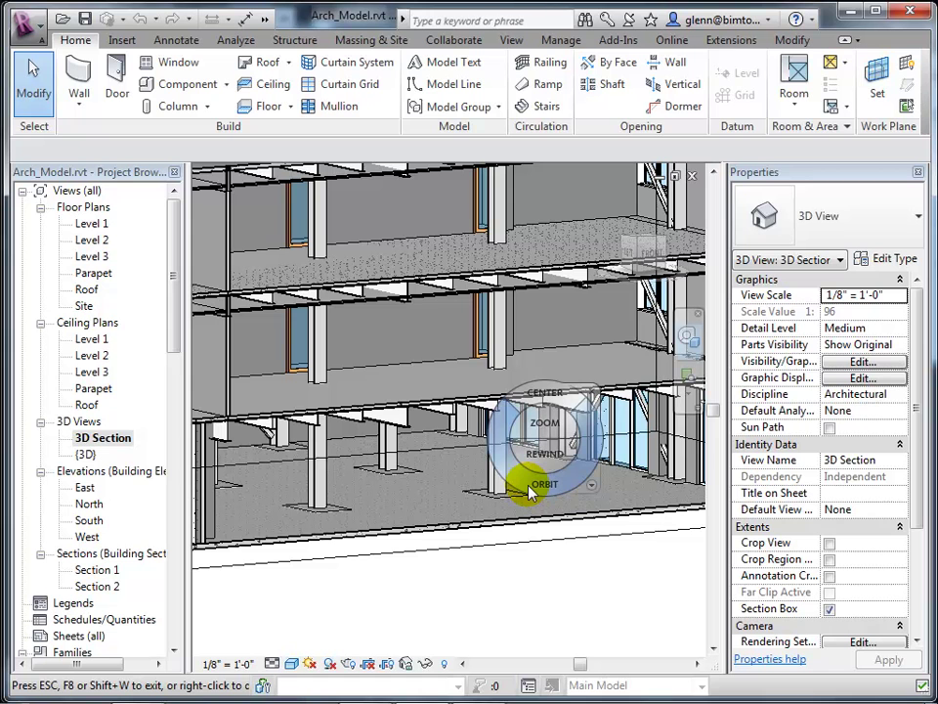
Step: Make the Project Base Point, a Site subcategory, visible in the Level 1 floor plan and inspect its location
{"action": "double_click", "coordinate": [96, 224]}
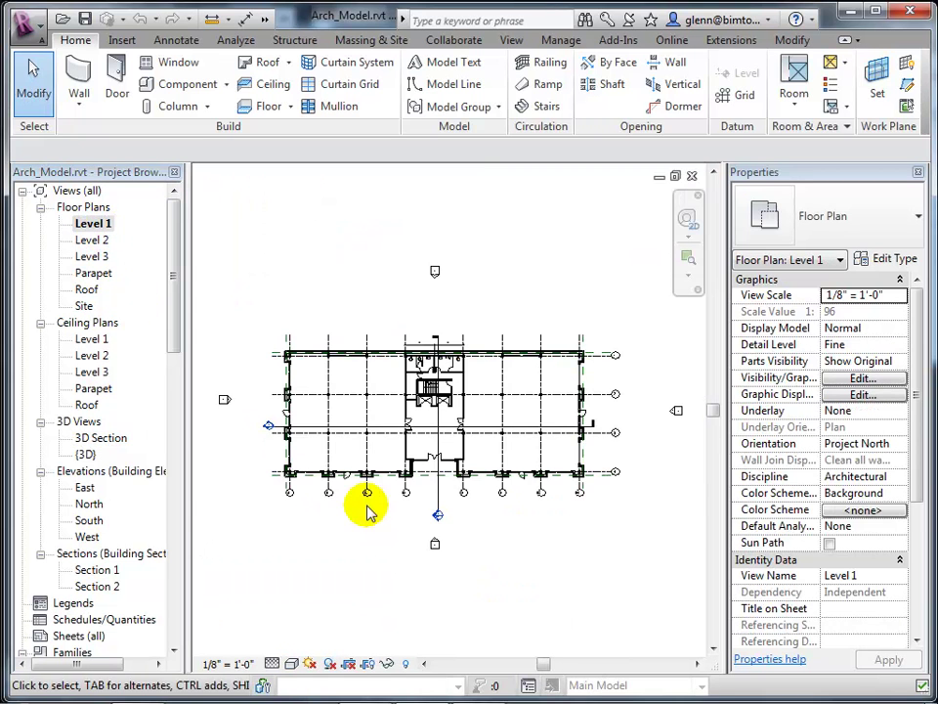
{"action": "scroll", "coordinate": [370, 513], "scroll_direction": "up", "scroll_amount": 2}
{"action": "left_click", "coordinate": [375, 541]}
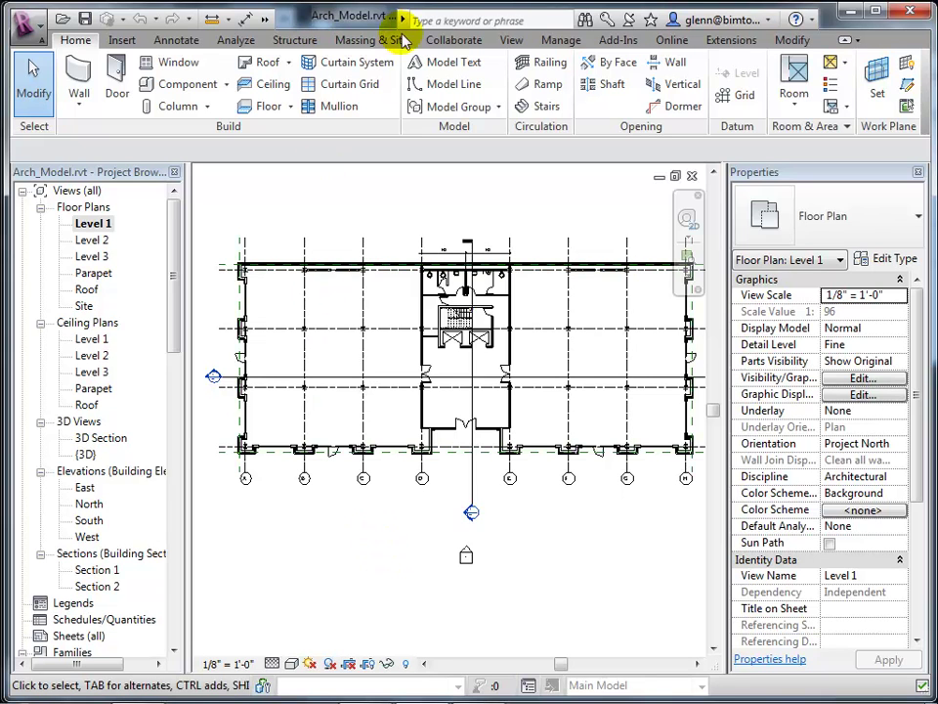
{"action": "left_click", "coordinate": [510, 39]}
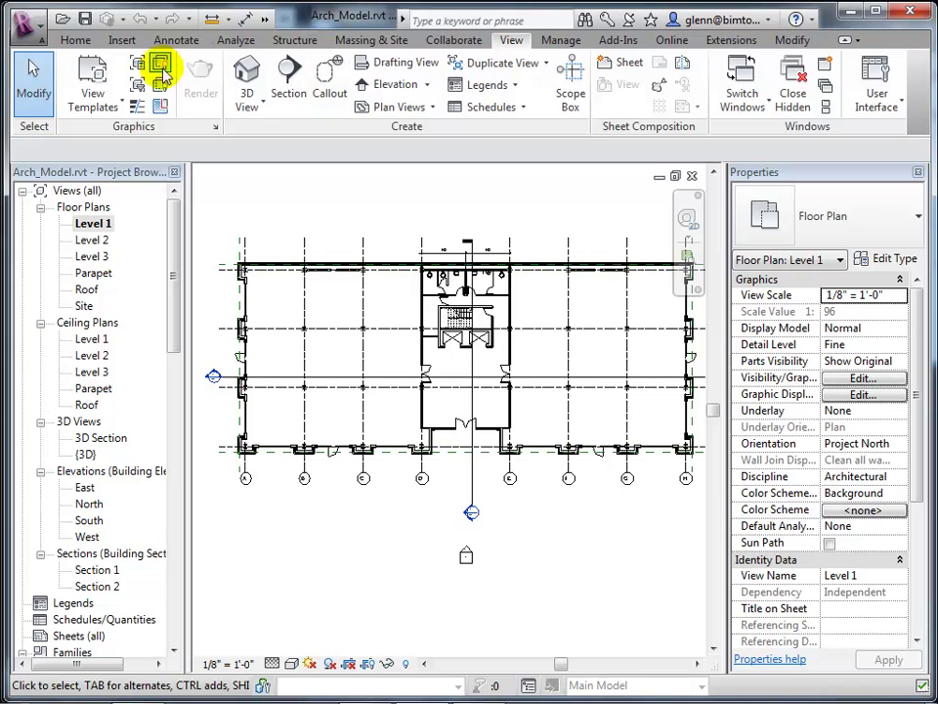
{"action": "left_click", "coordinate": [137, 66]}
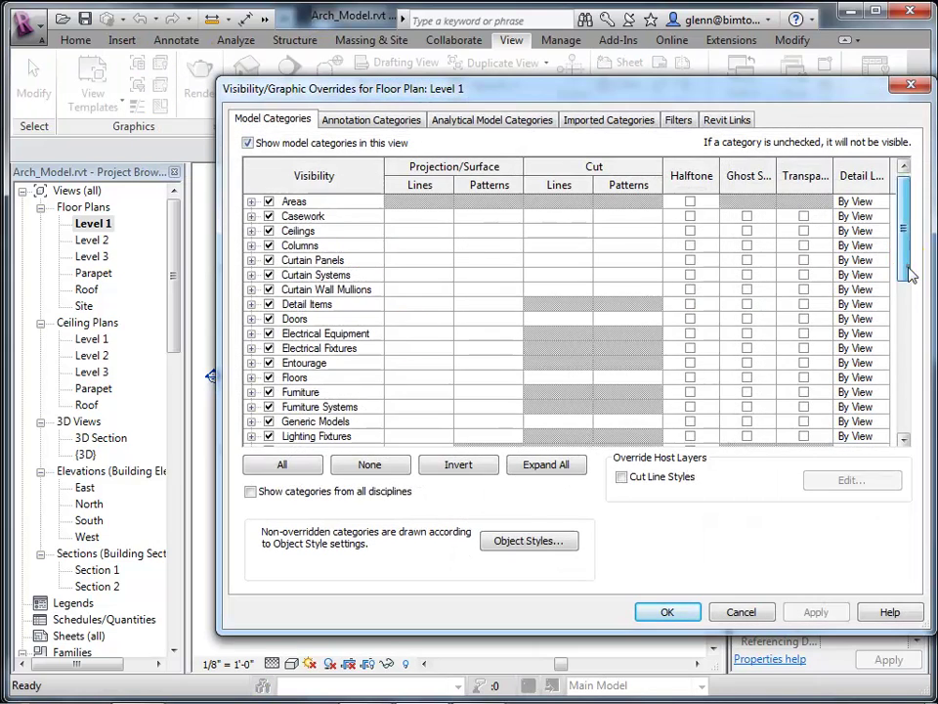
{"action": "left_click_drag", "start_coordinate": [911, 273], "coordinate": [908, 401]}
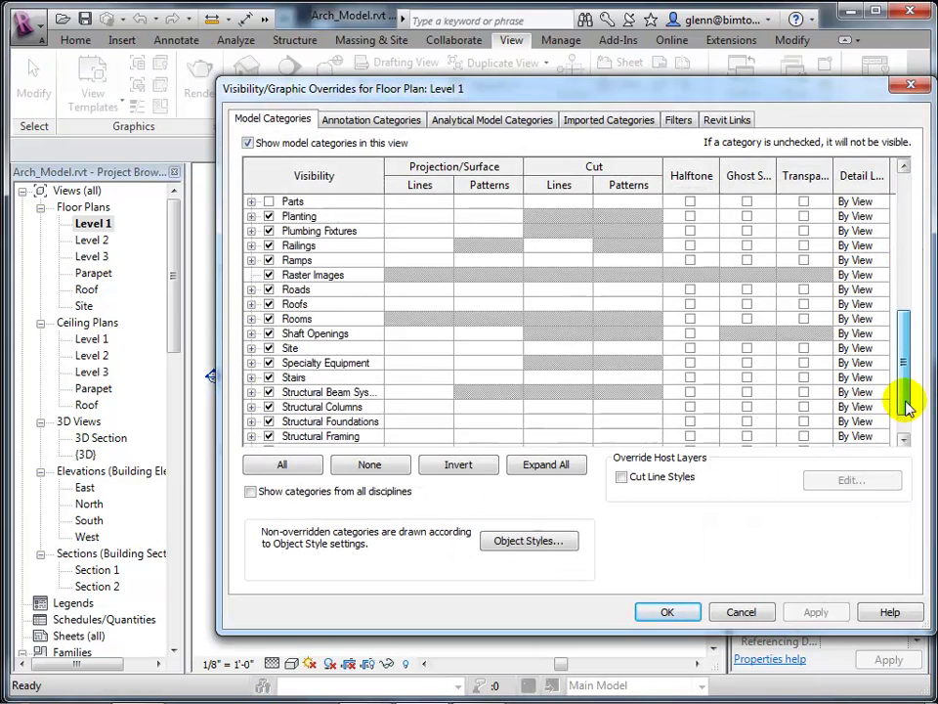
{"action": "left_click", "coordinate": [250, 348]}
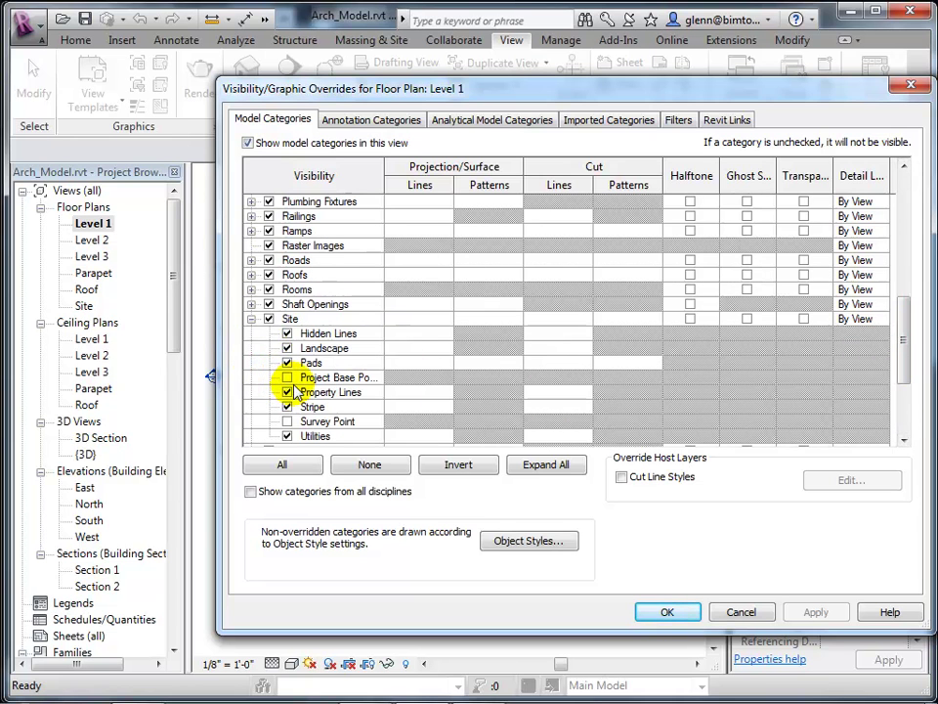
{"action": "left_click", "coordinate": [287, 377]}
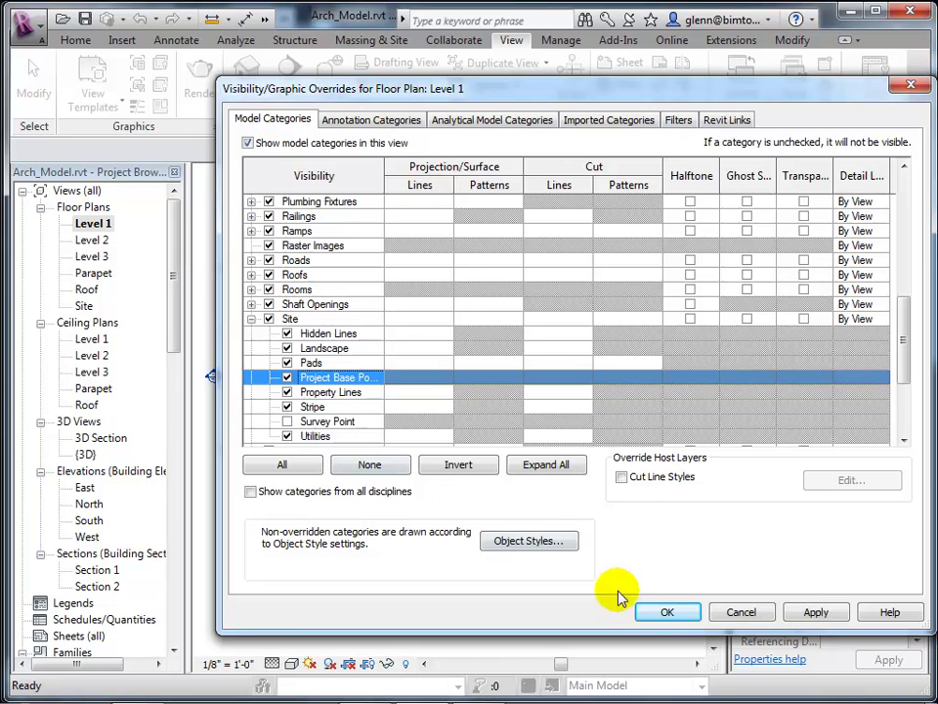
{"action": "left_click", "coordinate": [661, 613]}
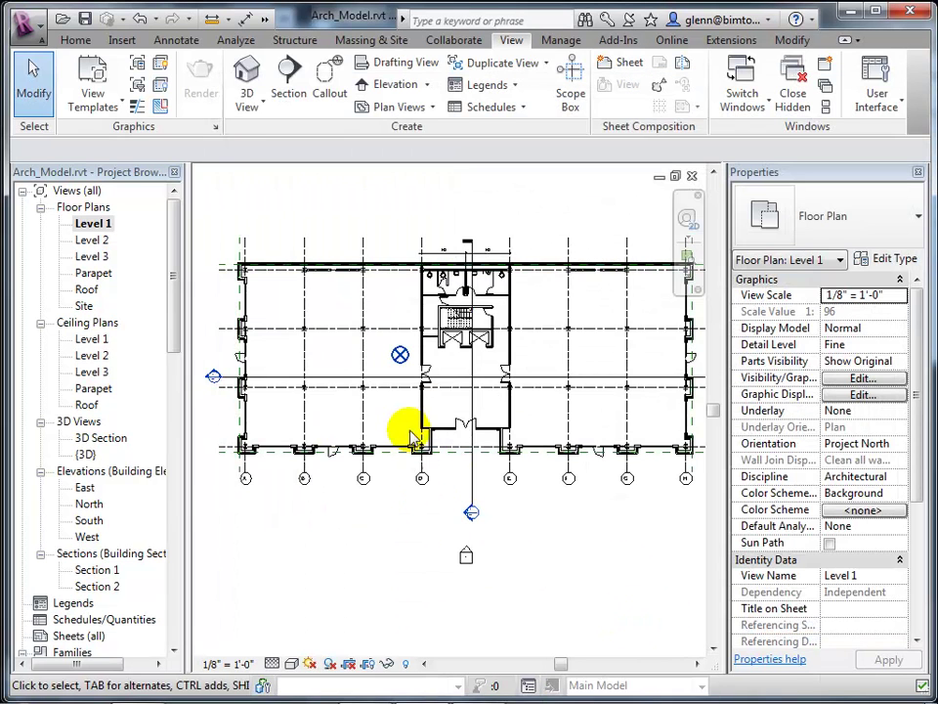
{"action": "scroll", "coordinate": [405, 371], "scroll_direction": "up", "scroll_amount": 2}
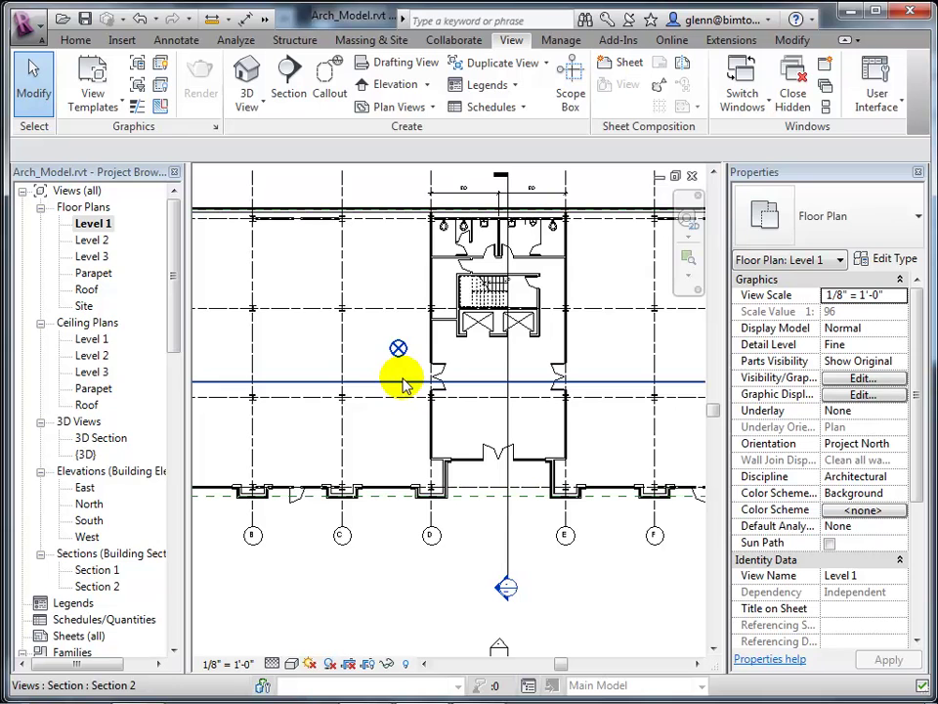
{"action": "scroll", "coordinate": [347, 583], "scroll_direction": "down", "scroll_amount": 3}
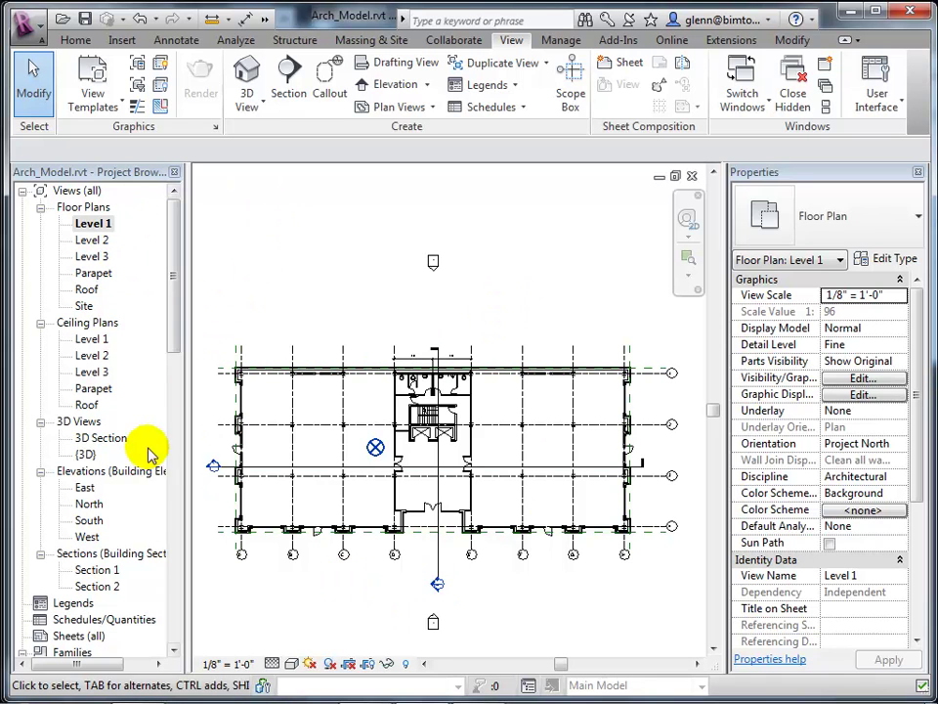
Step: Try Copy/Monitor's Monitor tool on the linked structural model in the 3D Section view and cancel the session
{"action": "double_click", "coordinate": [95, 441]}
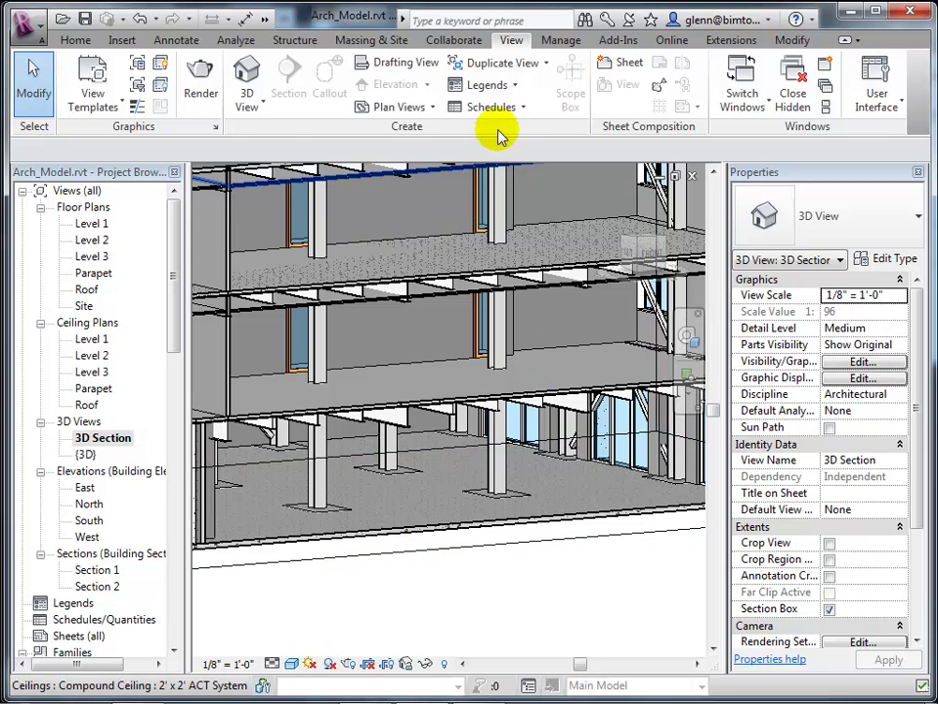
{"action": "left_click", "coordinate": [453, 41]}
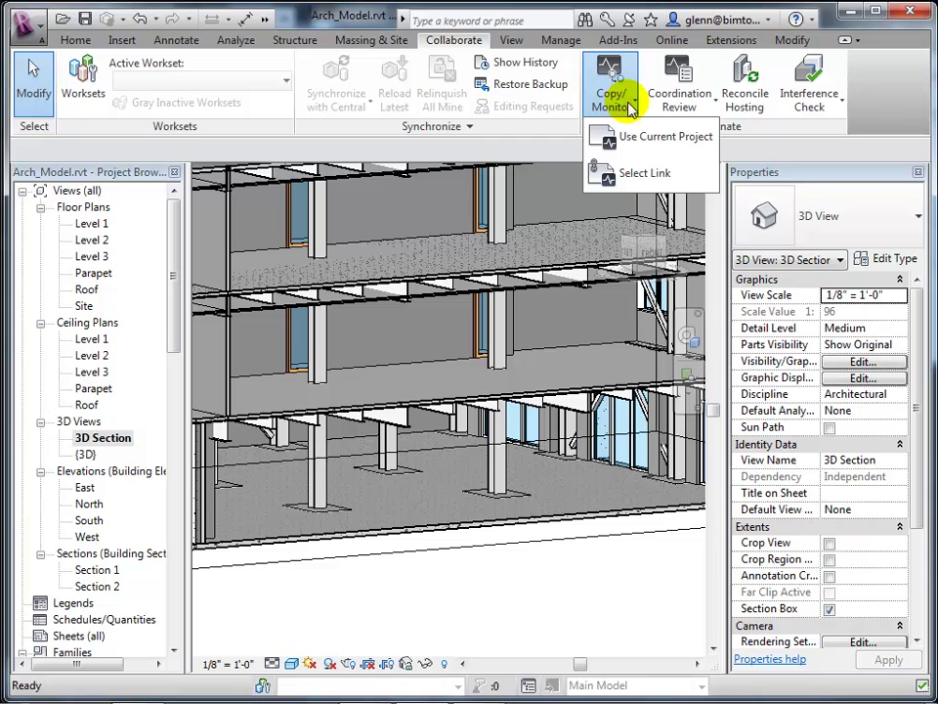
{"action": "left_click", "coordinate": [653, 176]}
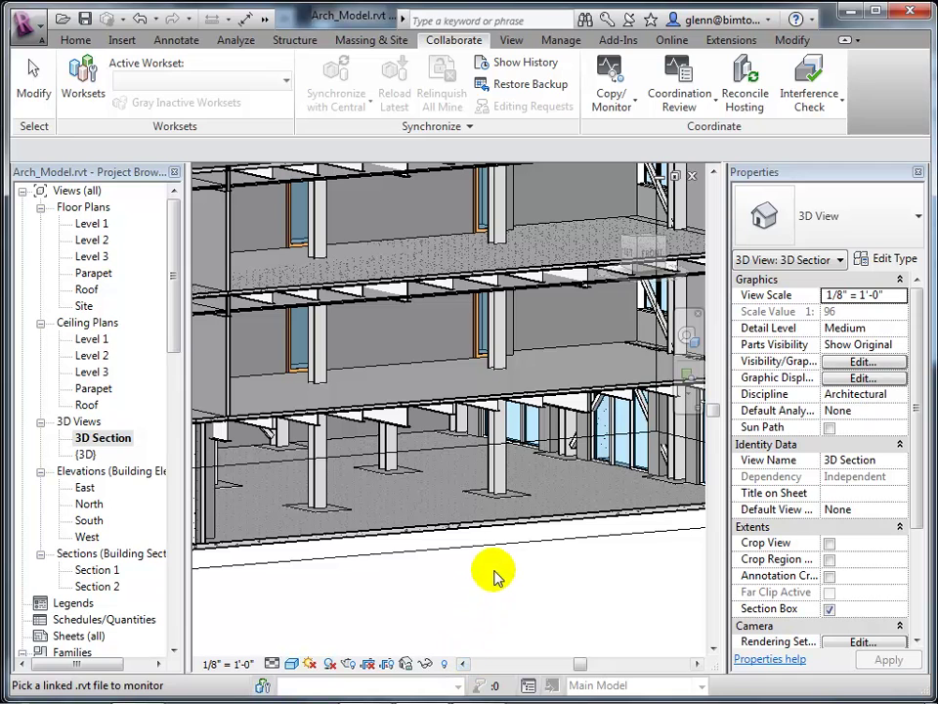
{"action": "left_click", "coordinate": [498, 476]}
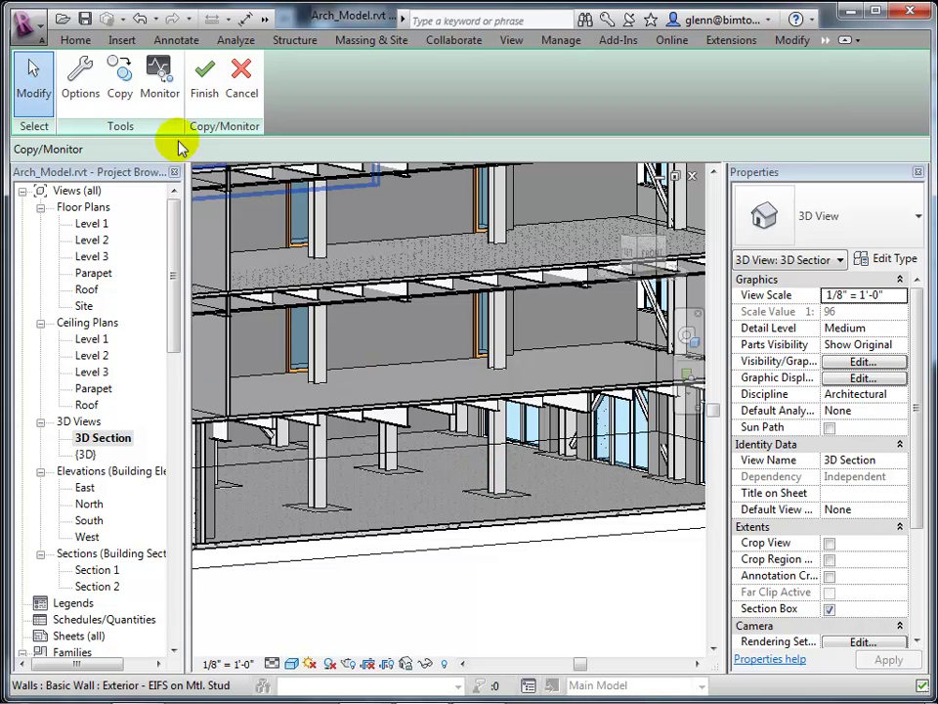
{"action": "left_click", "coordinate": [159, 88]}
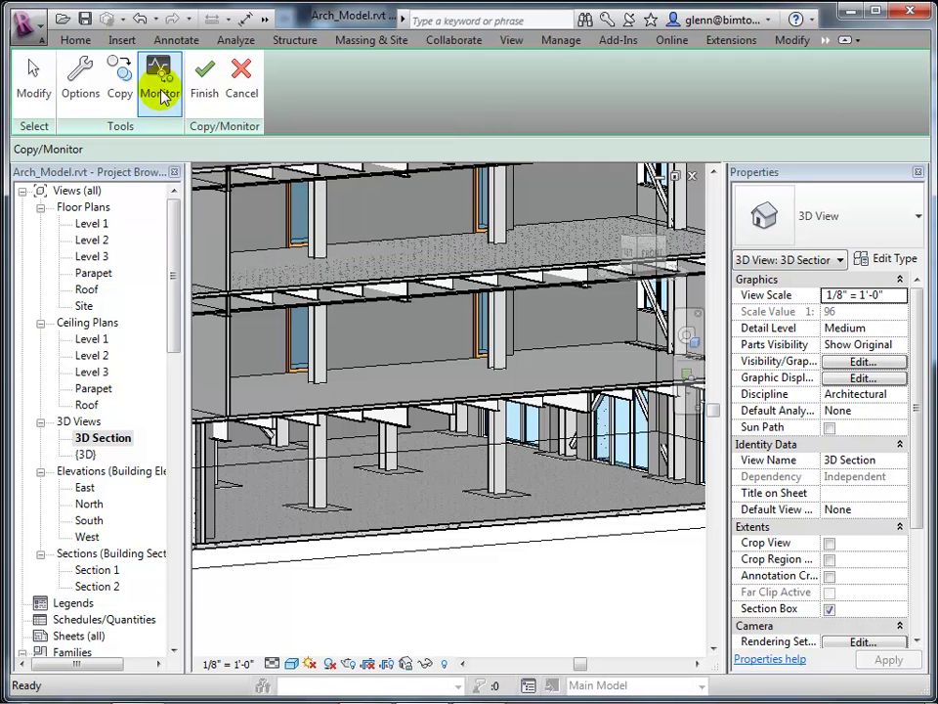
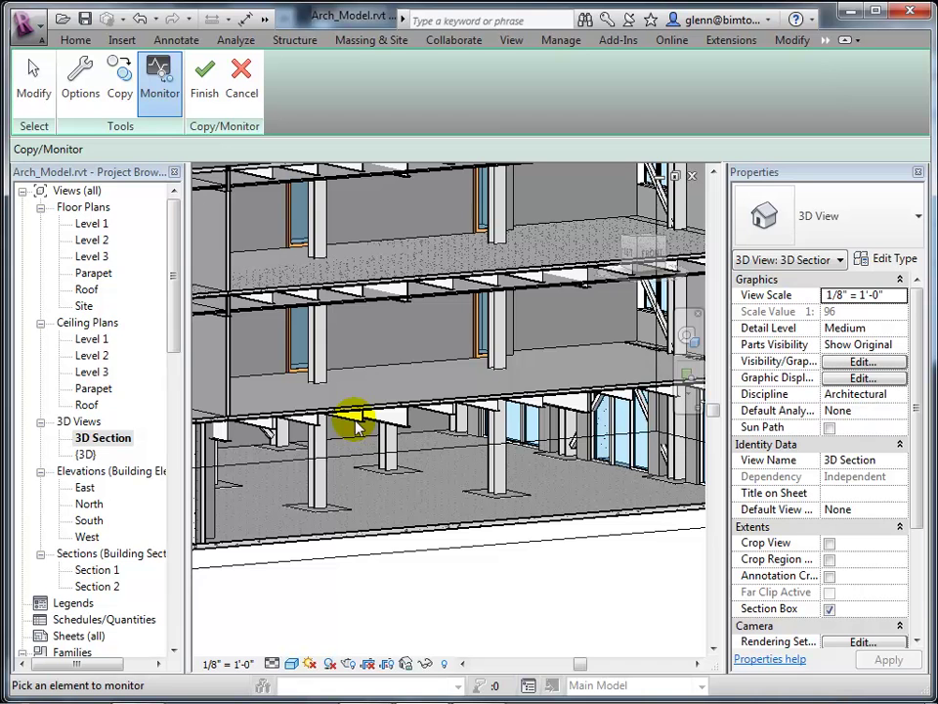
{"action": "left_click", "coordinate": [248, 90]}
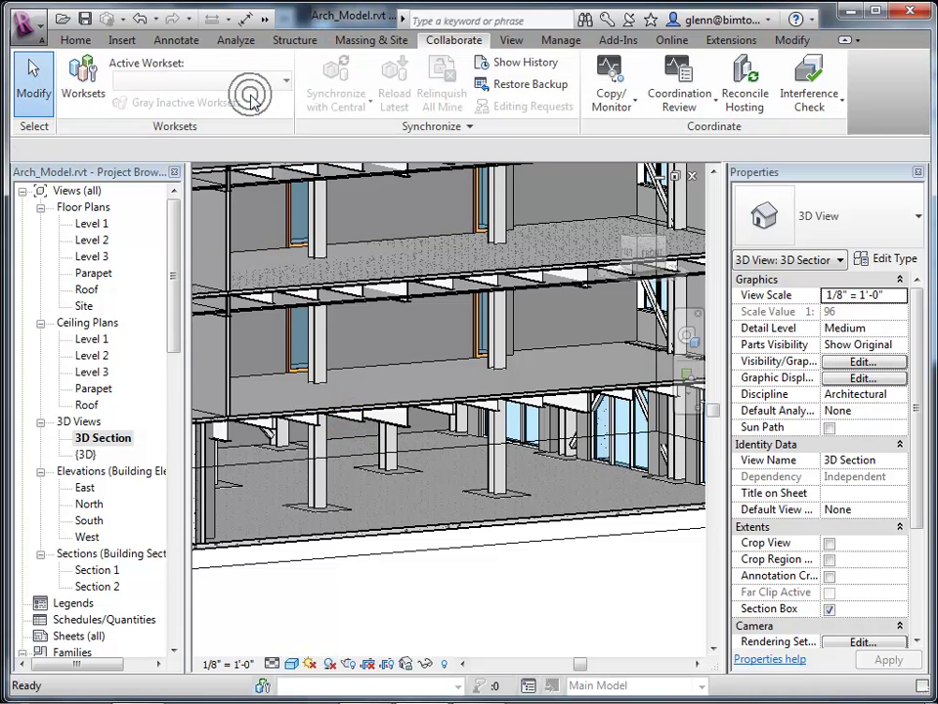
Step: Remove the Struct_Model_New.rvt link from the architectural project
{"action": "scroll", "coordinate": [493, 570], "scroll_direction": "up", "scroll_amount": 2}
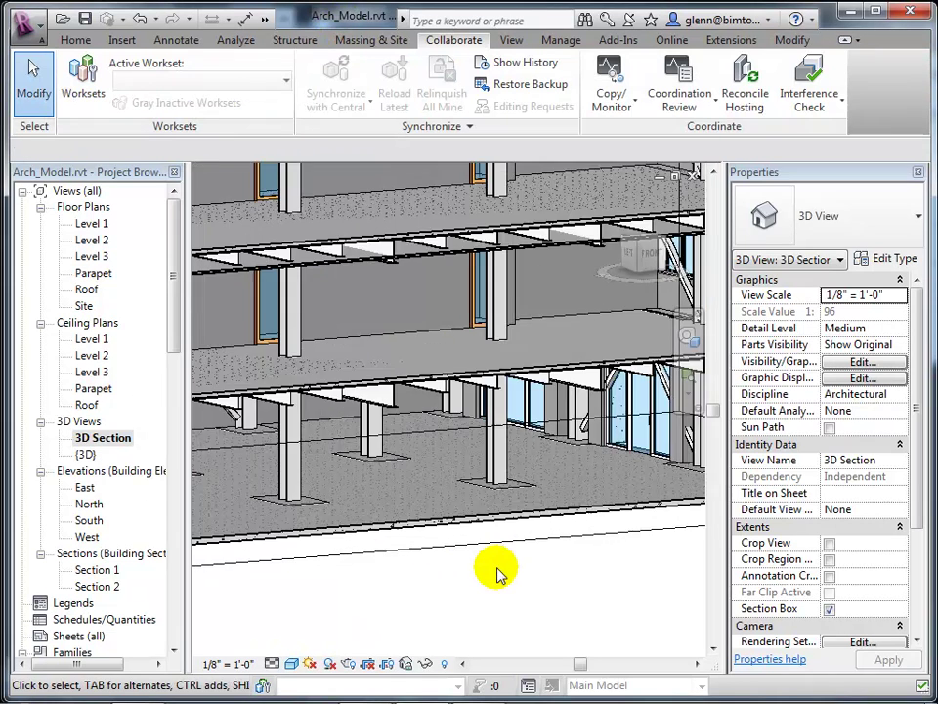
{"action": "scroll", "coordinate": [497, 573], "scroll_direction": "up", "scroll_amount": 2}
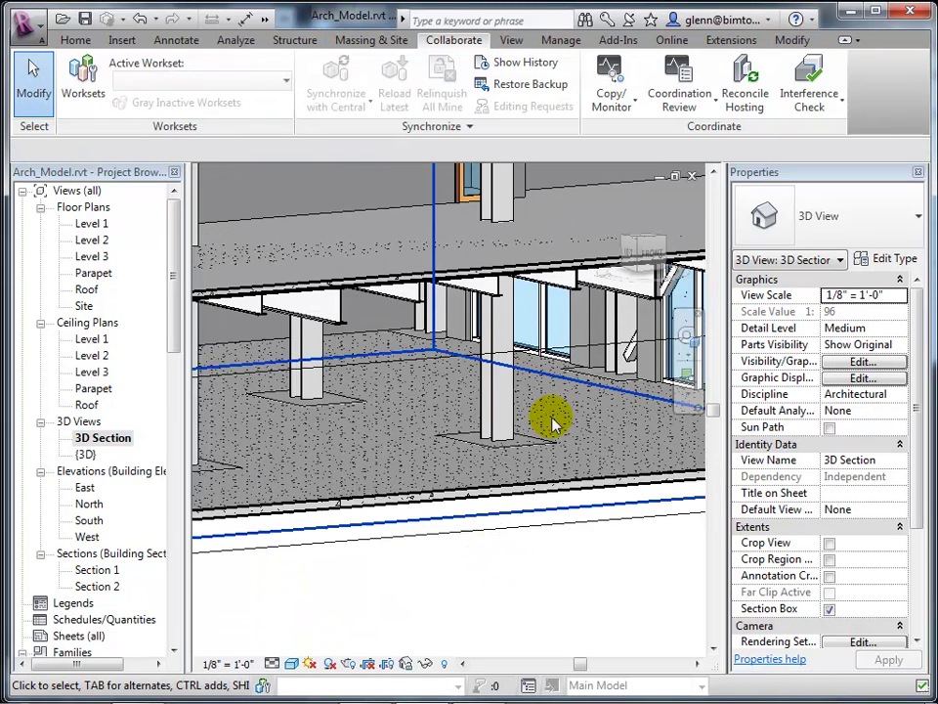
{"action": "left_click", "coordinate": [563, 42]}
{"action": "left_click", "coordinate": [695, 102]}
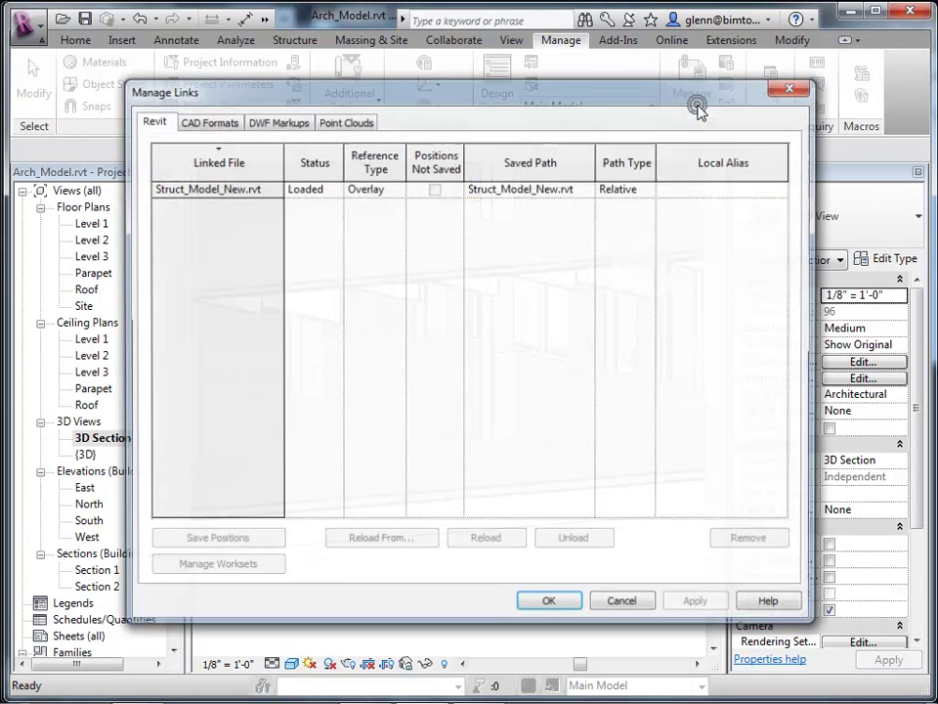
{"action": "left_click", "coordinate": [252, 189]}
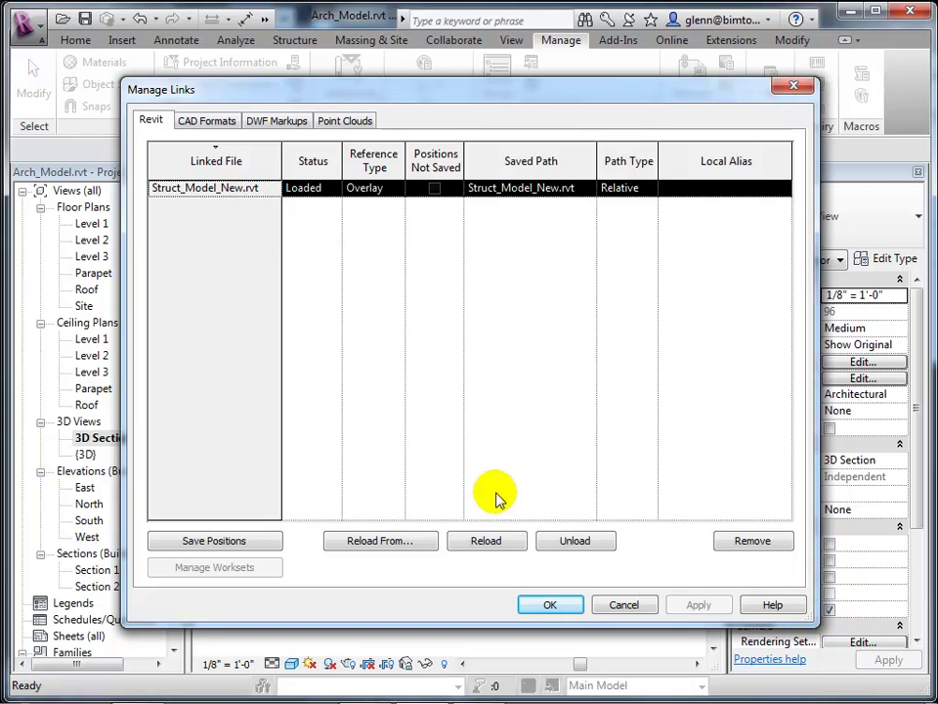
{"action": "left_click", "coordinate": [750, 540]}
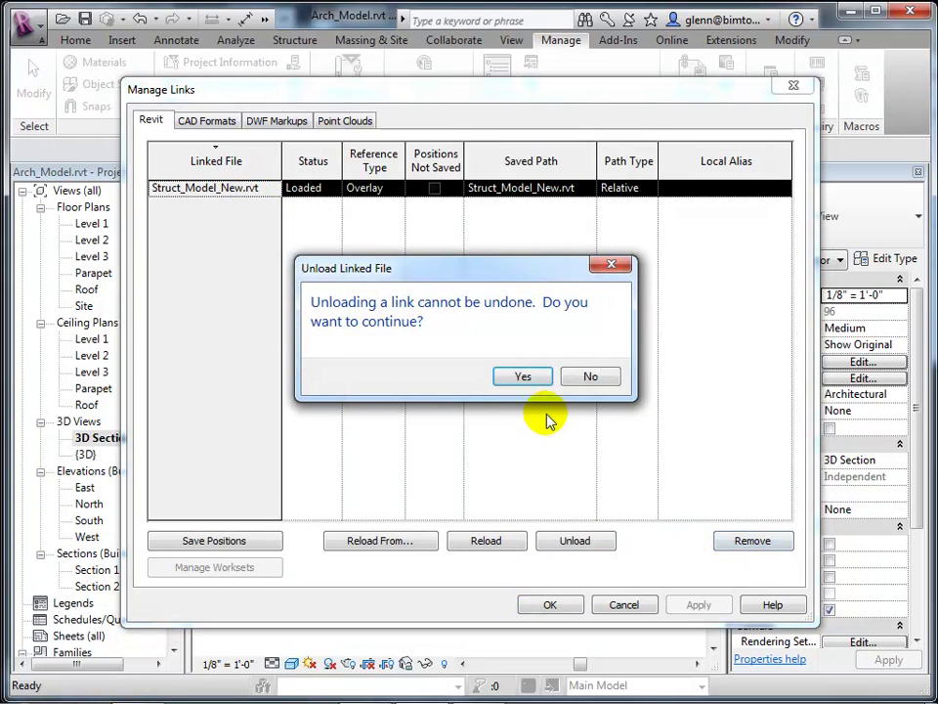
{"action": "left_click", "coordinate": [533, 377]}
{"action": "left_click", "coordinate": [577, 606]}
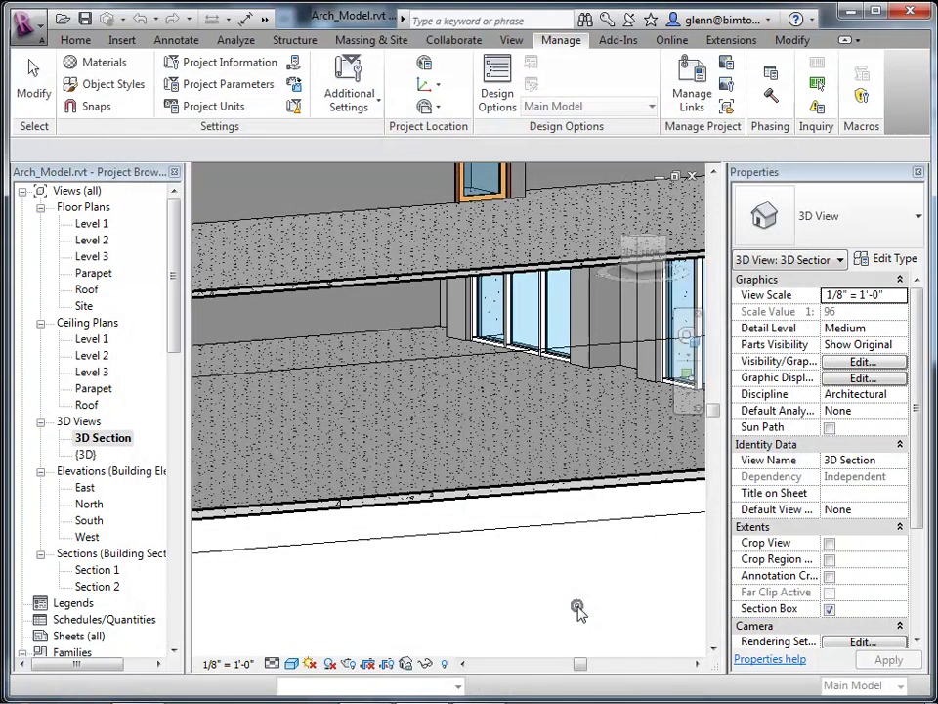
Step: Open the Level 1 floor plan and look over the existing grid lines around the building
{"action": "scroll", "coordinate": [559, 616], "scroll_direction": "down", "scroll_amount": 5}
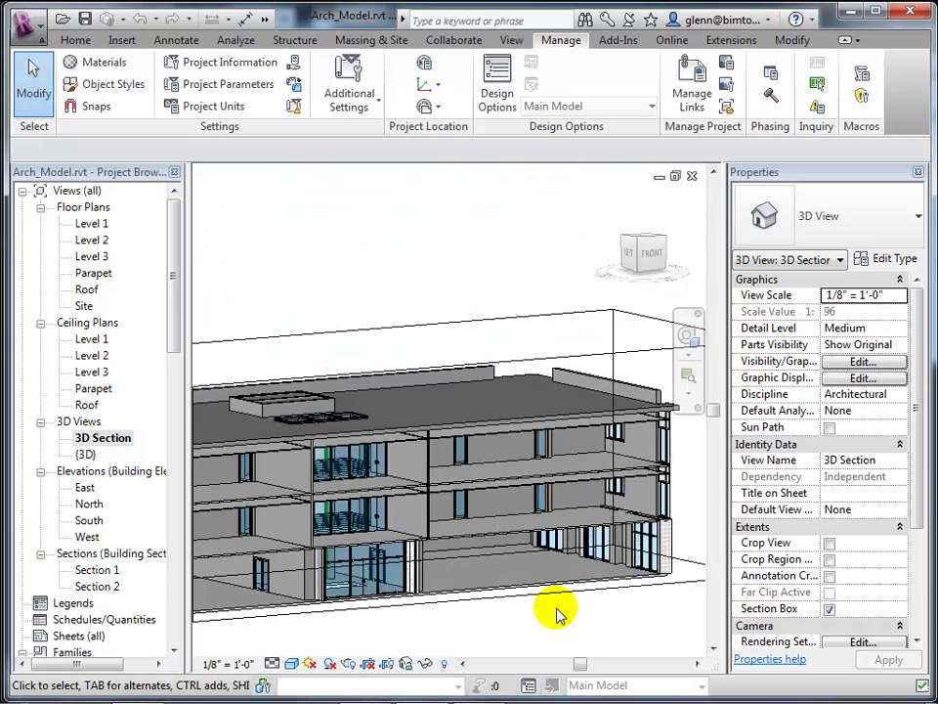
{"action": "scroll", "coordinate": [555, 611], "scroll_direction": "down", "scroll_amount": 3}
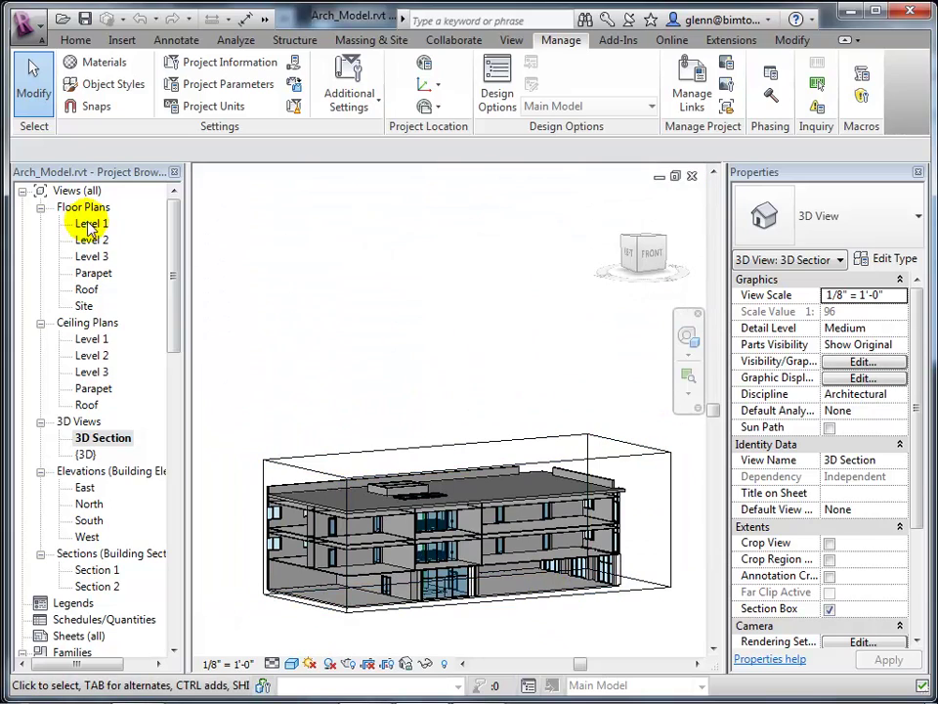
{"action": "double_click", "coordinate": [91, 224]}
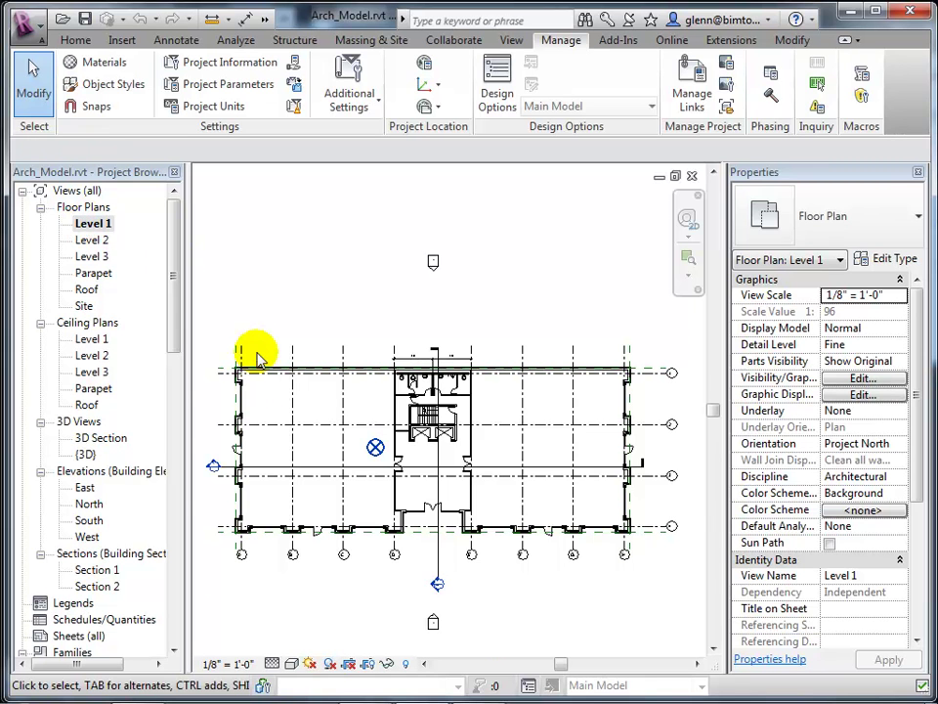
{"action": "scroll", "coordinate": [256, 357], "scroll_direction": "up", "scroll_amount": 2}
{"action": "scroll", "coordinate": [256, 357], "scroll_direction": "up", "scroll_amount": 1}
{"action": "middle_click_drag", "start_coordinate": [255, 356], "coordinate": [350, 215]}
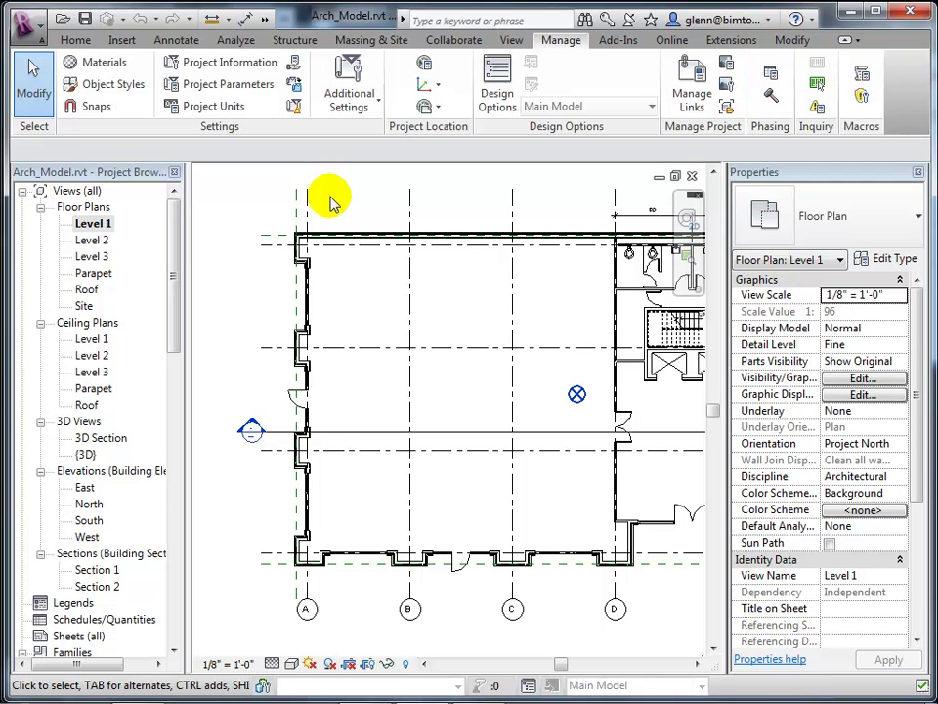
{"action": "scroll", "coordinate": [412, 253], "scroll_direction": "down", "scroll_amount": 5}
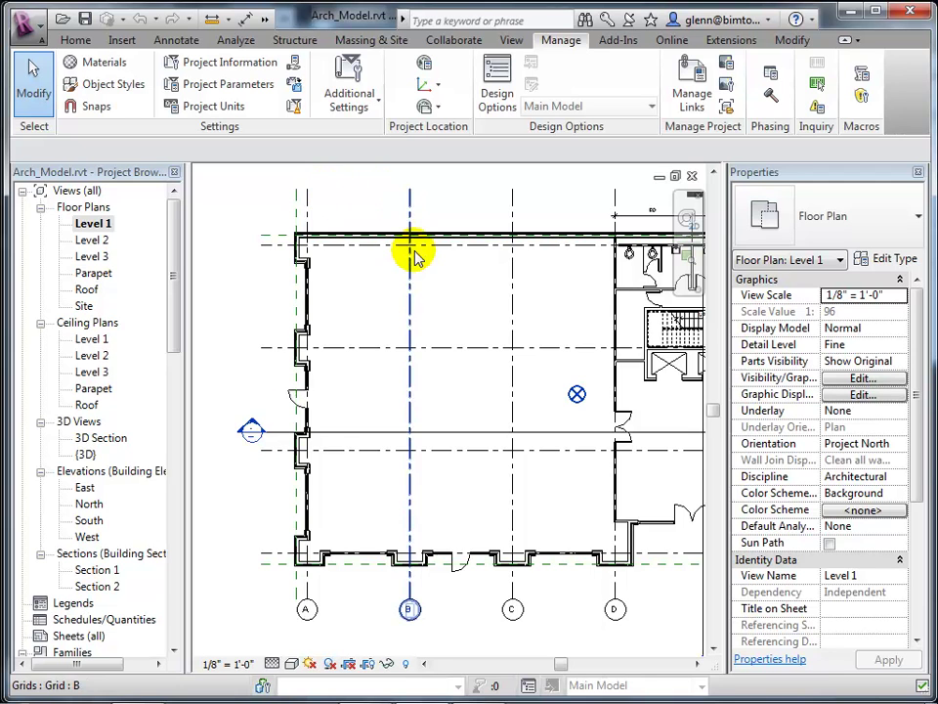
{"action": "middle_click_drag", "start_coordinate": [473, 469], "coordinate": [438, 391]}
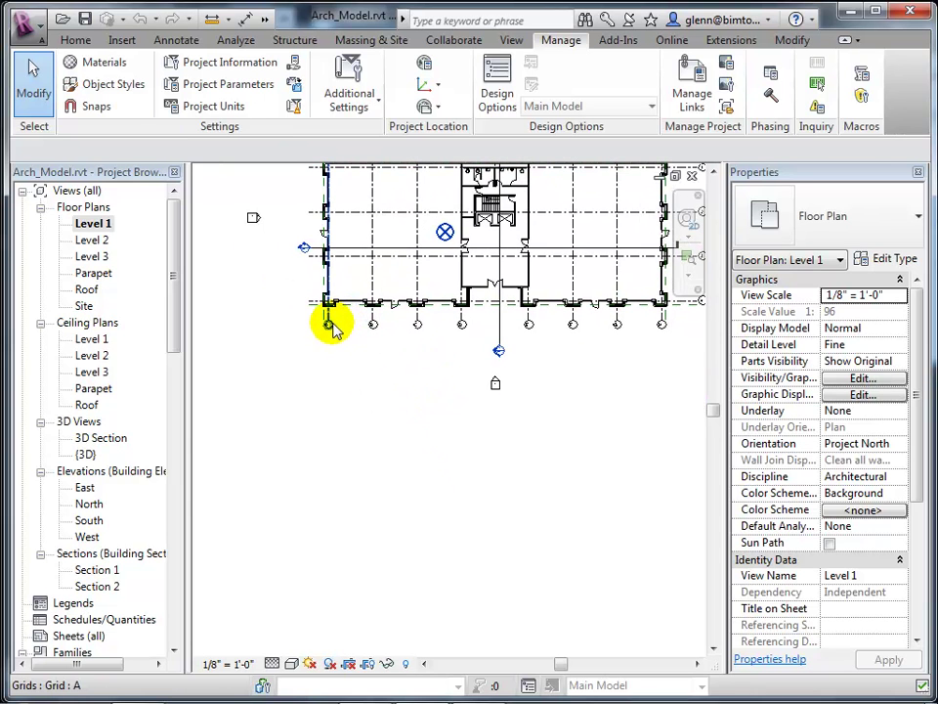
Step: Draw a vertical grid line in the empty area below the building's lower-left corner on Level 1
{"action": "left_click", "coordinate": [78, 43]}
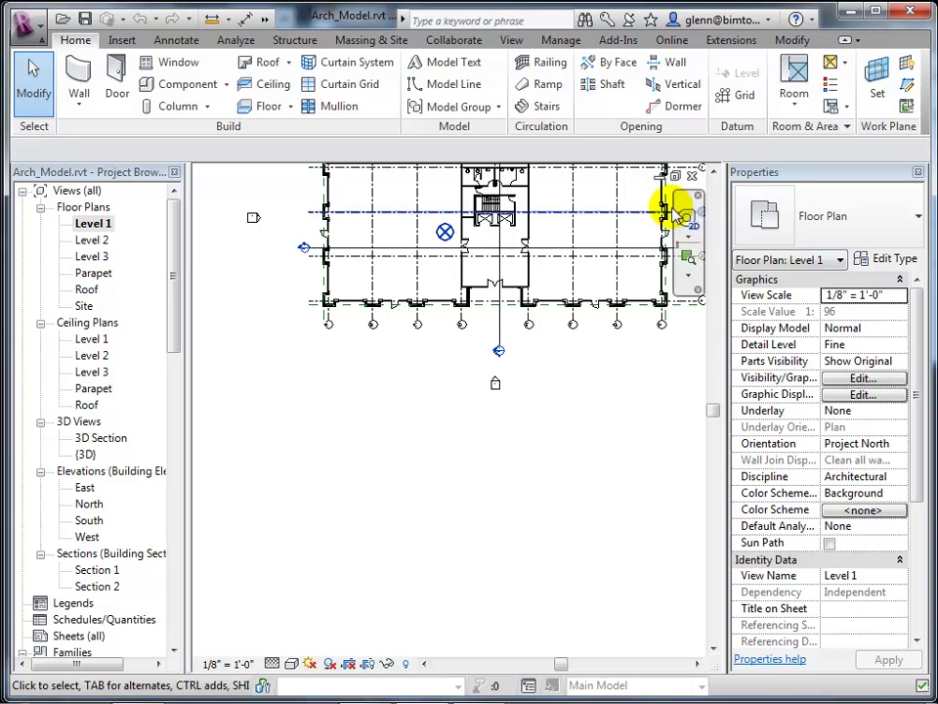
{"action": "left_click", "coordinate": [753, 100]}
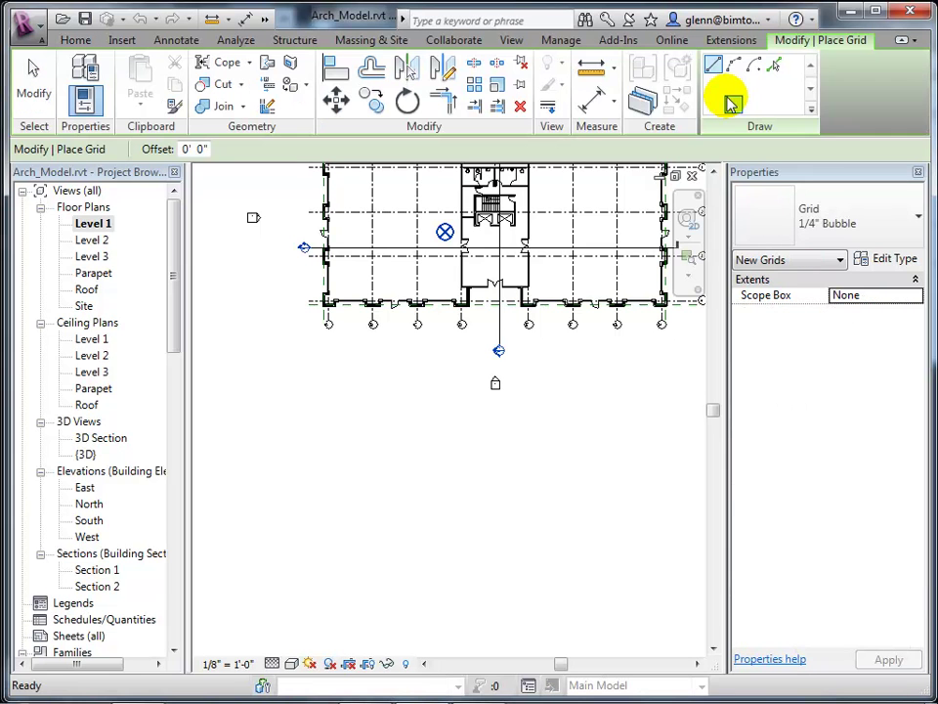
{"action": "left_click", "coordinate": [320, 441]}
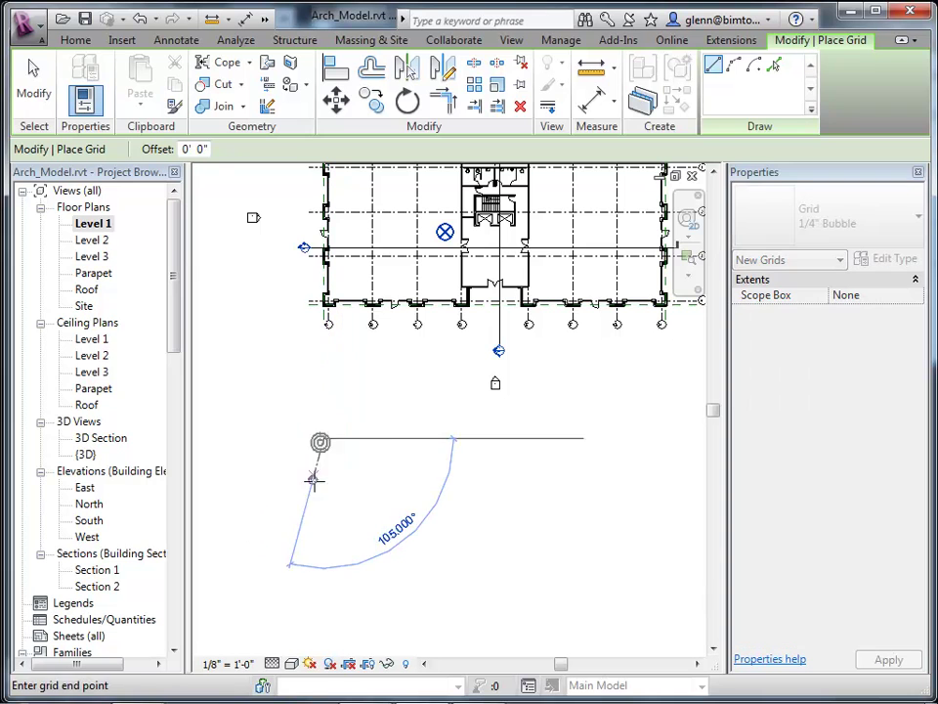
{"action": "left_click", "coordinate": [321, 578]}
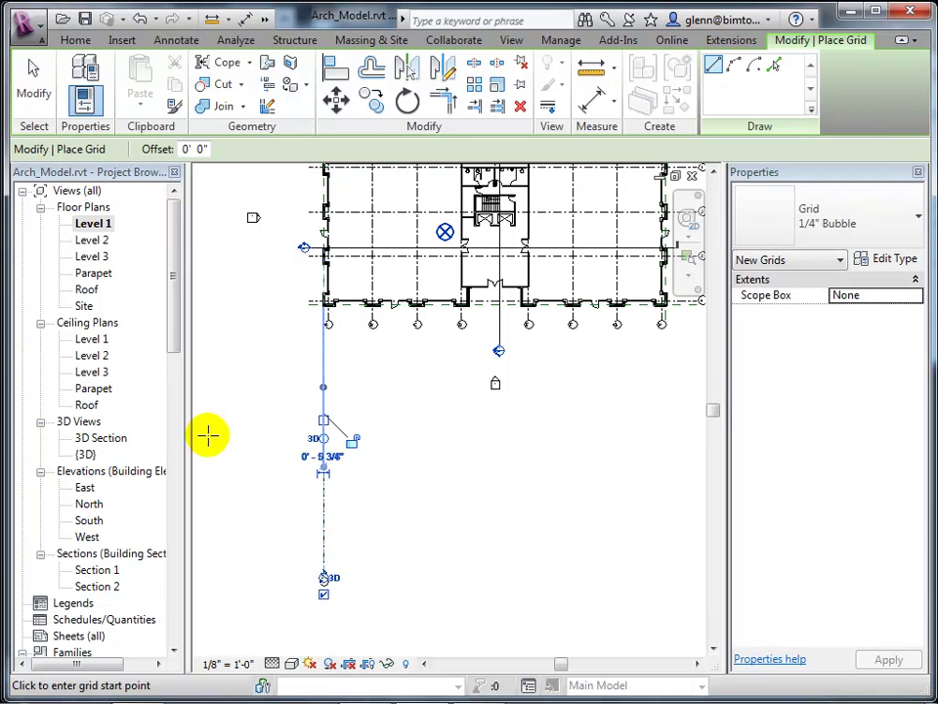
{"action": "left_click", "coordinate": [33, 90]}
Step: Rename the new vertical grid line below the building as P
{"action": "scroll", "coordinate": [357, 570], "scroll_direction": "up", "scroll_amount": 3}
{"action": "middle_click_drag", "start_coordinate": [357, 569], "coordinate": [442, 438]}
{"action": "left_click", "coordinate": [355, 521]}
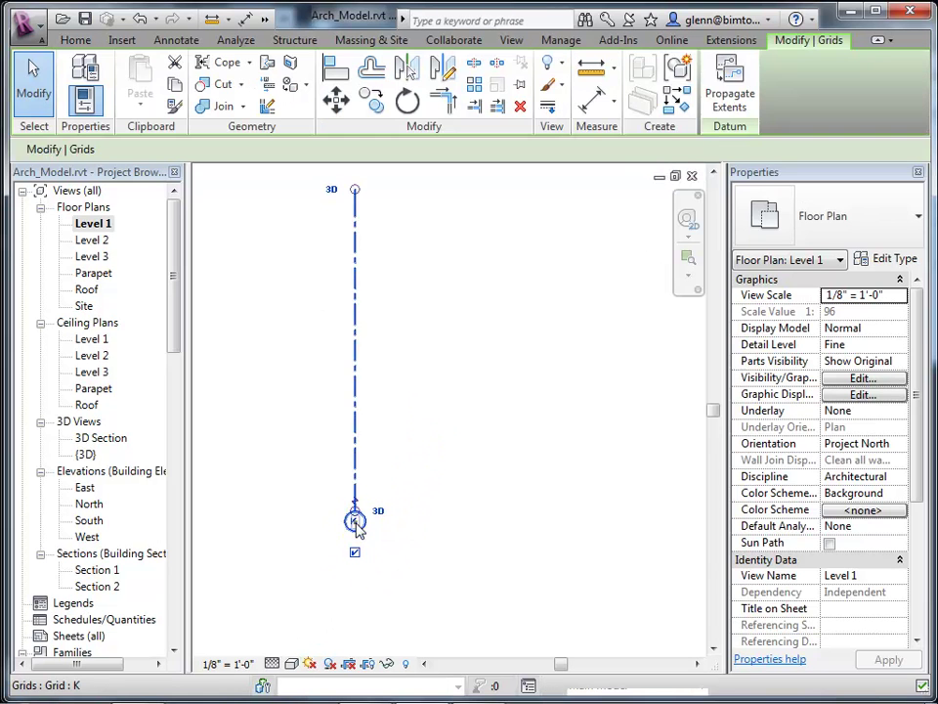
{"action": "left_click", "coordinate": [355, 521]}
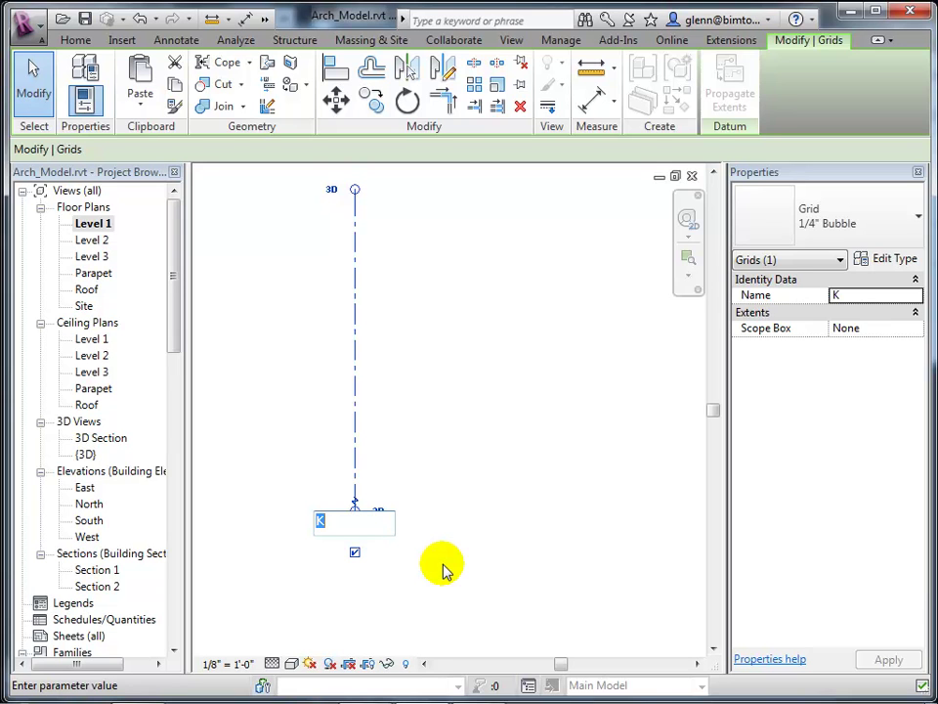
{"action": "type", "text": "P"}
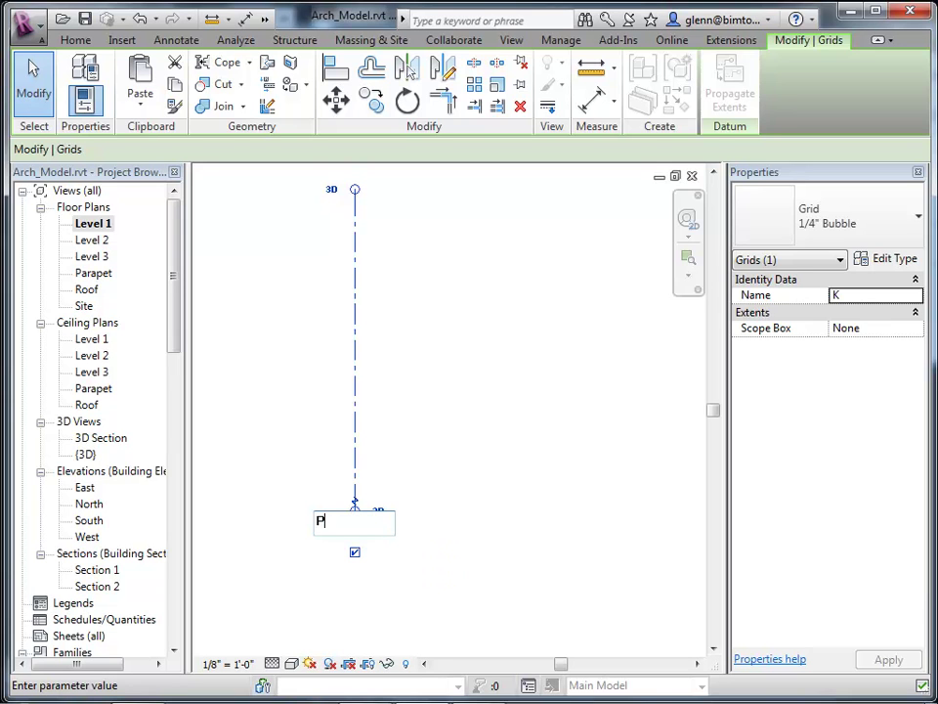
{"action": "key", "text": "Return"}
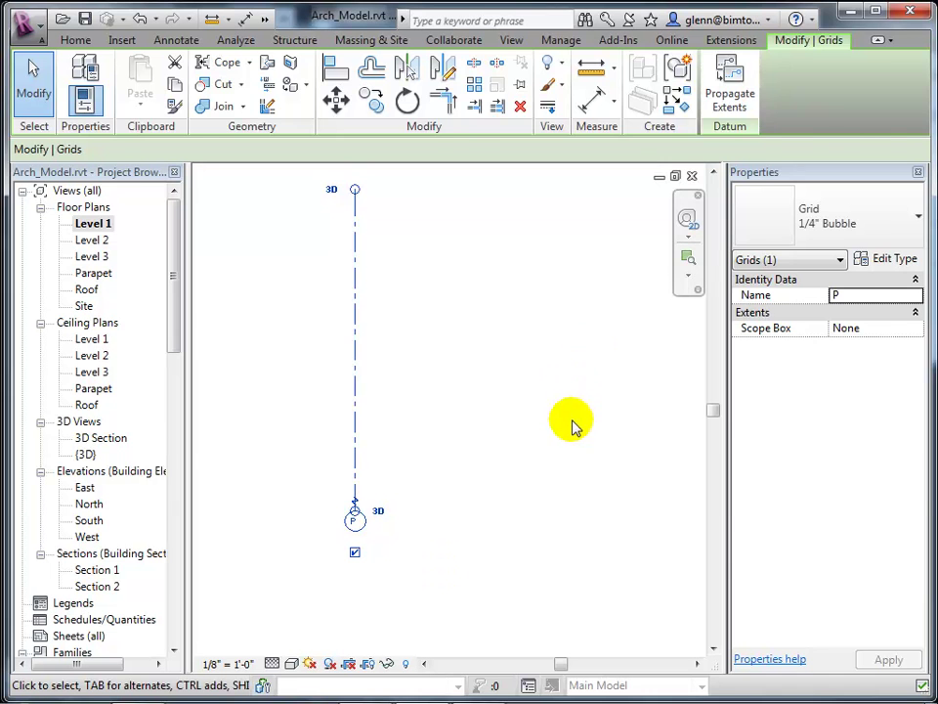
{"action": "left_click", "coordinate": [570, 426]}
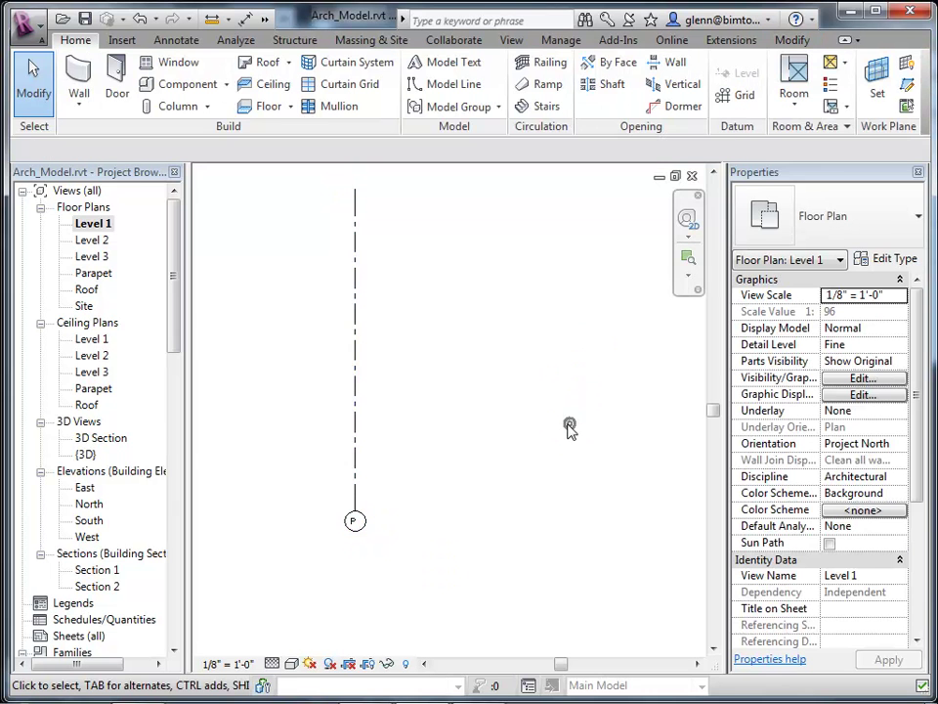
Step: Add four vertical grid lines to the right of grid P with Pick Lines, each offset 20' from the previous one
{"action": "left_click", "coordinate": [739, 94]}
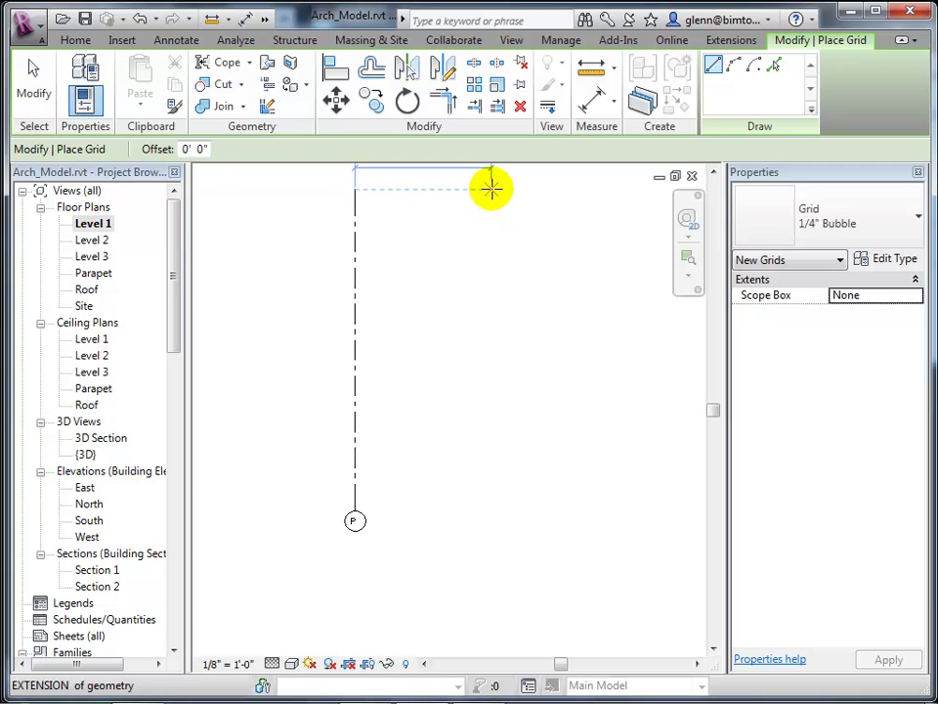
{"action": "left_click", "coordinate": [494, 190]}
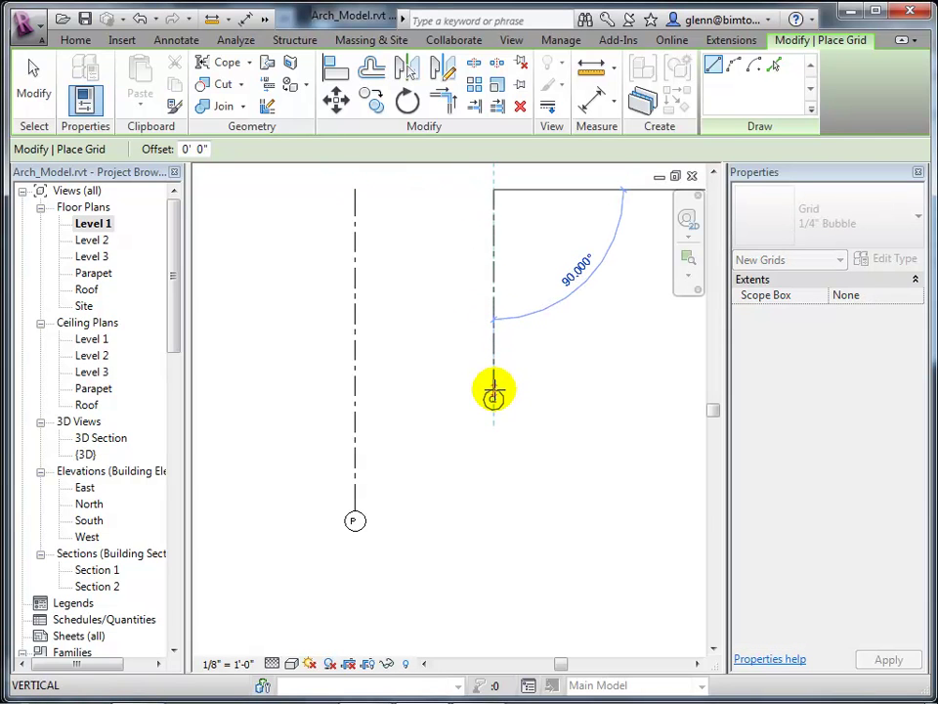
{"action": "key", "text": "Escape"}
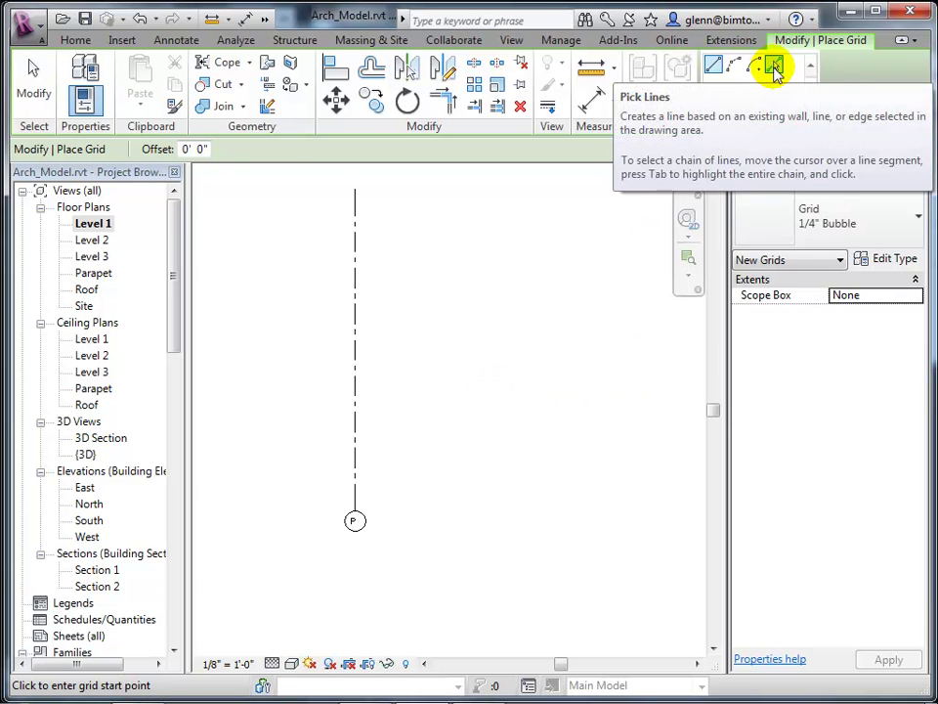
{"action": "left_click", "coordinate": [85, 41]}
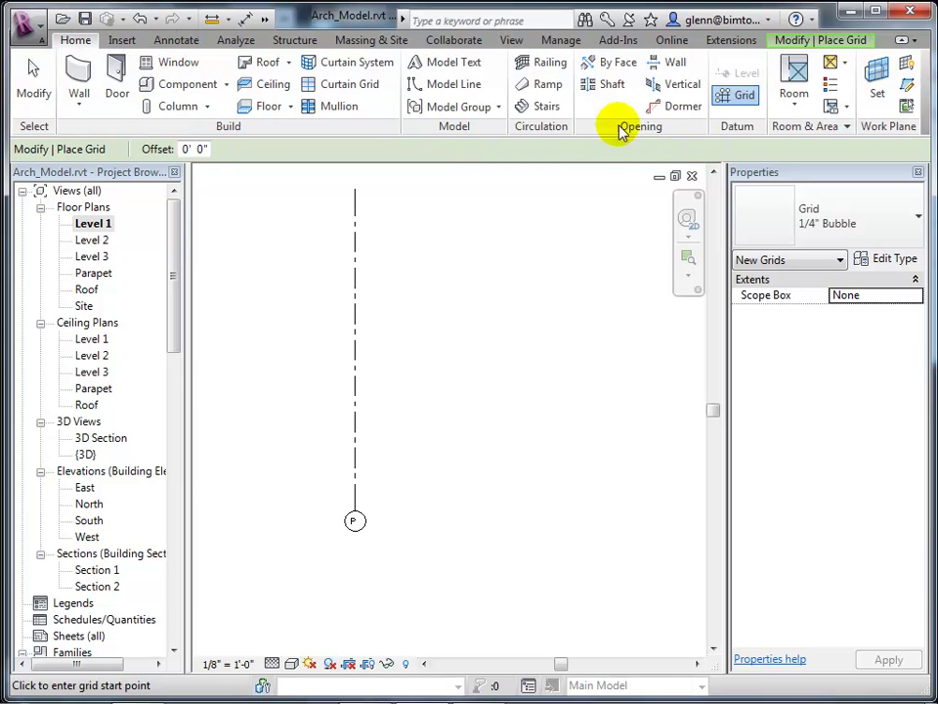
{"action": "left_click", "coordinate": [803, 43]}
{"action": "left_click", "coordinate": [773, 67]}
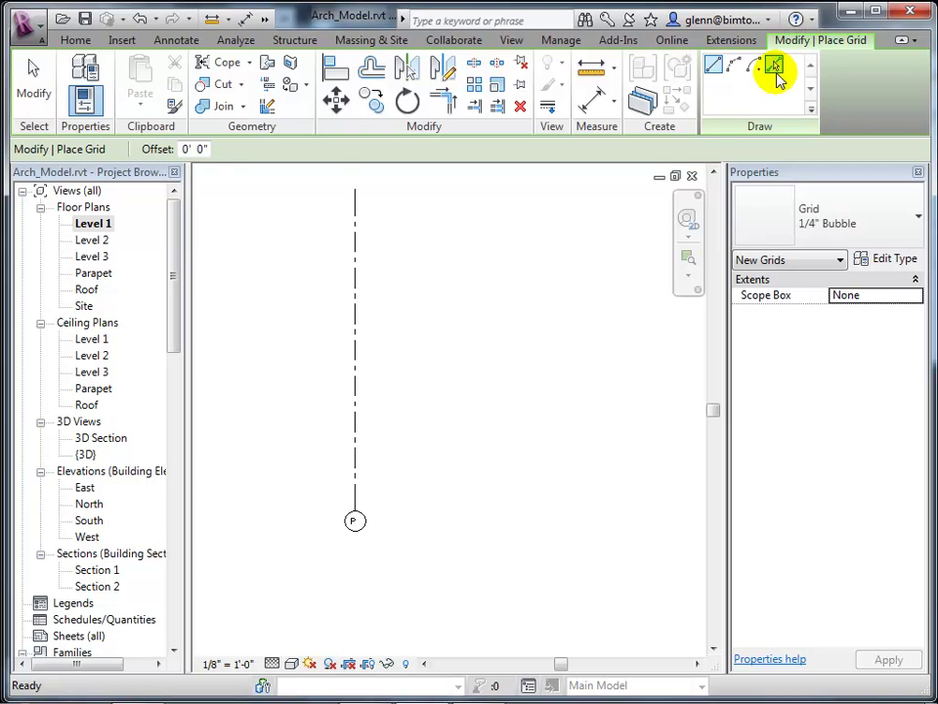
{"action": "left_click", "coordinate": [189, 149]}
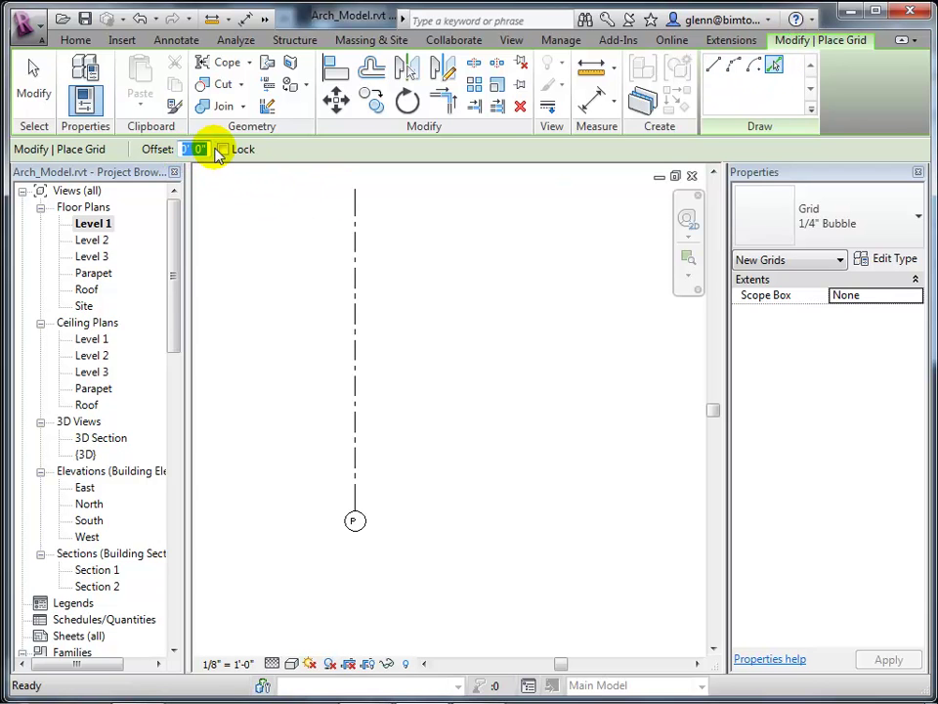
{"action": "type", "text": "20"}
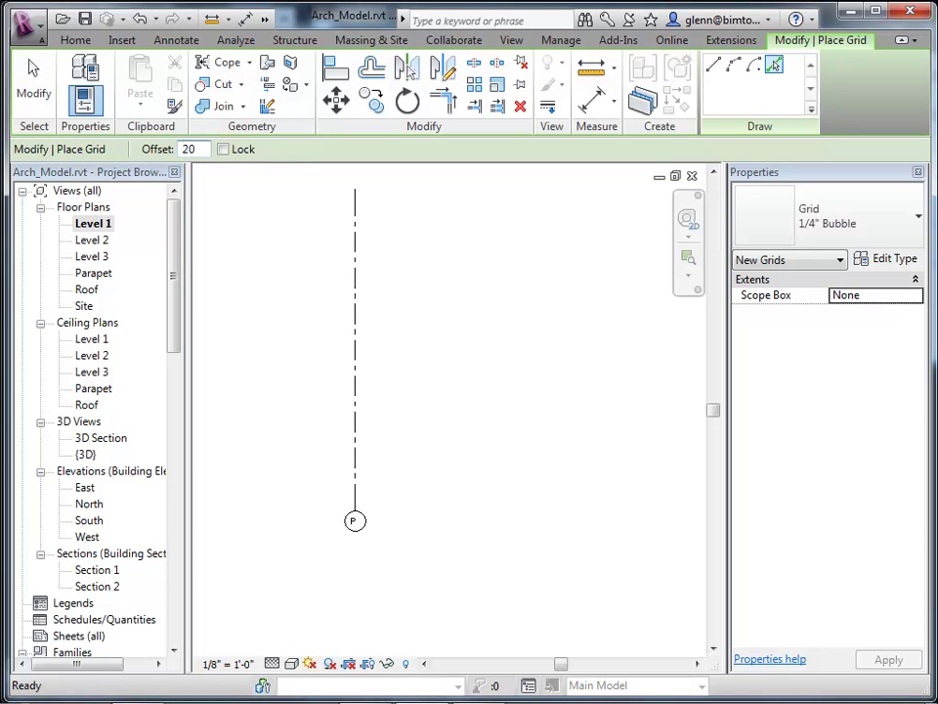
{"action": "left_click", "coordinate": [355, 333]}
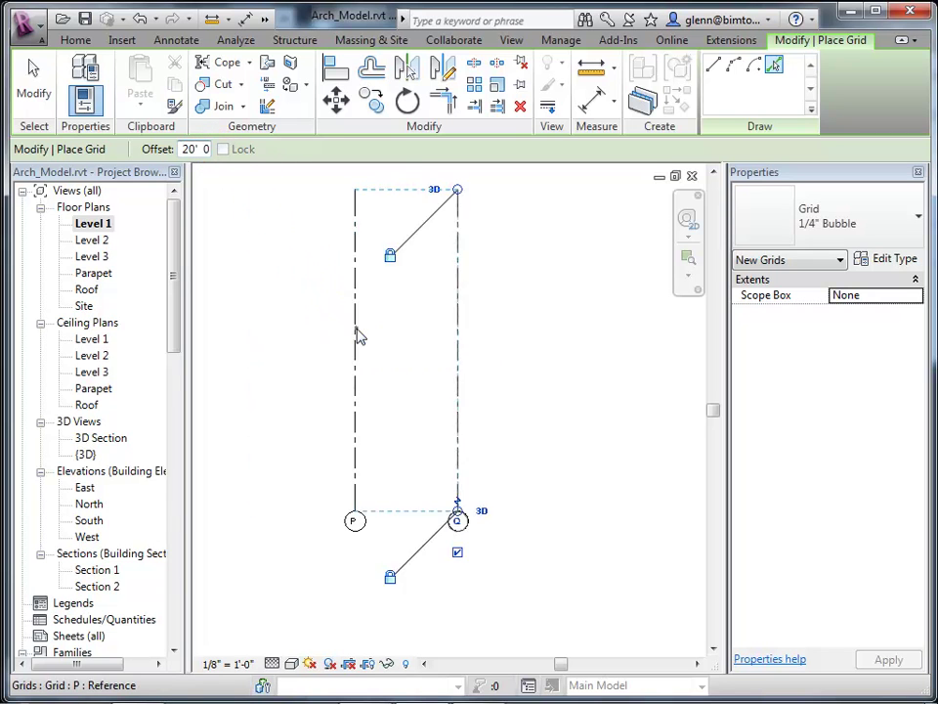
{"action": "left_click", "coordinate": [459, 381]}
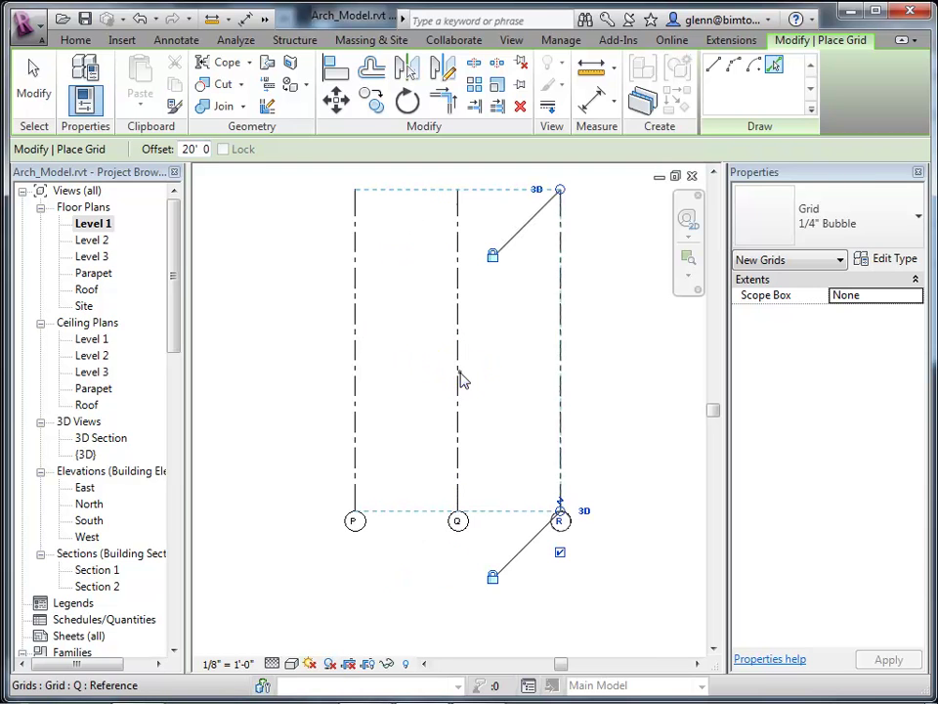
{"action": "left_click", "coordinate": [563, 399]}
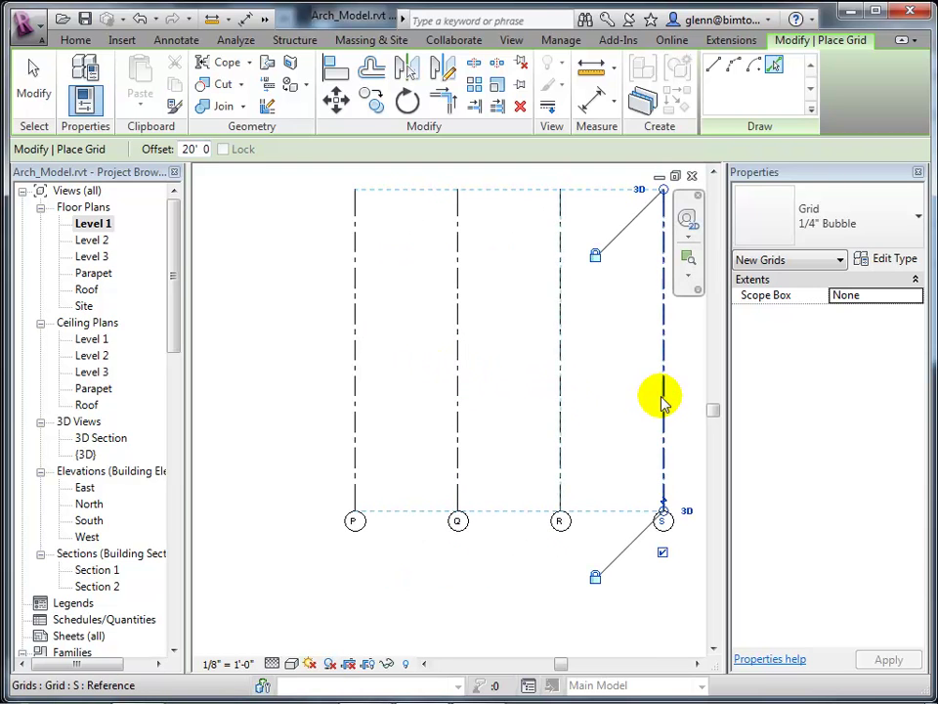
{"action": "left_click", "coordinate": [697, 663]}
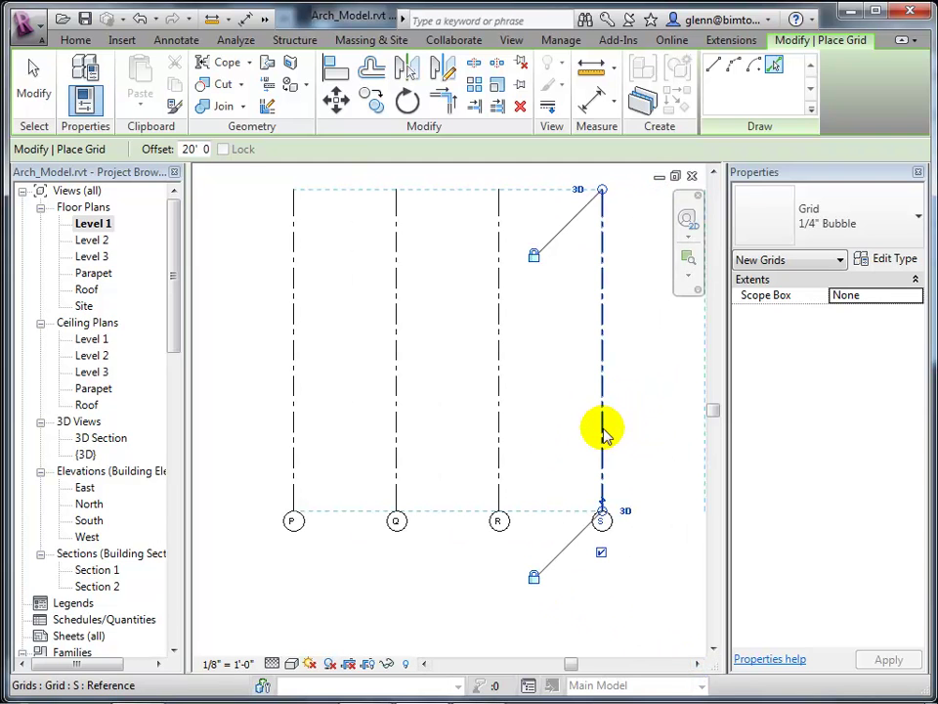
{"action": "left_click", "coordinate": [697, 664]}
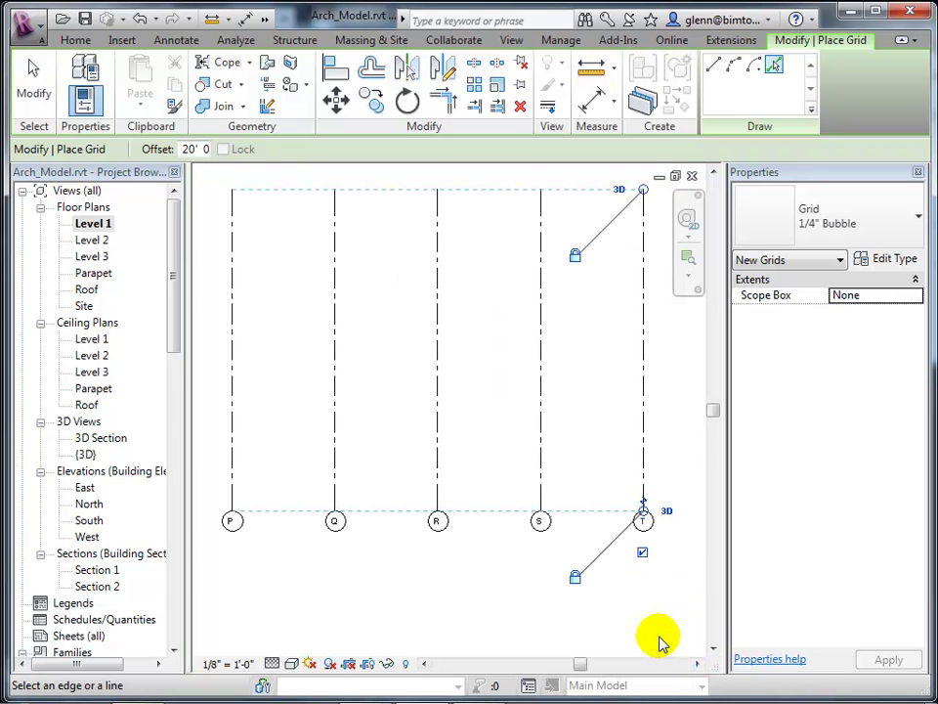
{"action": "left_click", "coordinate": [25, 86]}
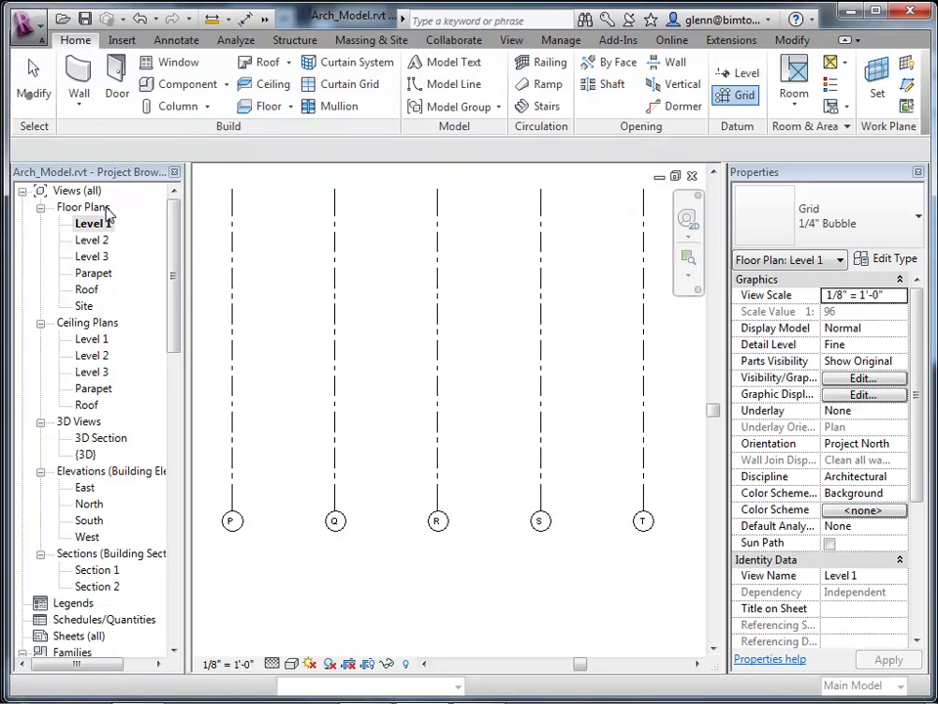
Step: Set the spacing between grids P and Q to 15' by moving grid Q
{"action": "left_click", "coordinate": [335, 324]}
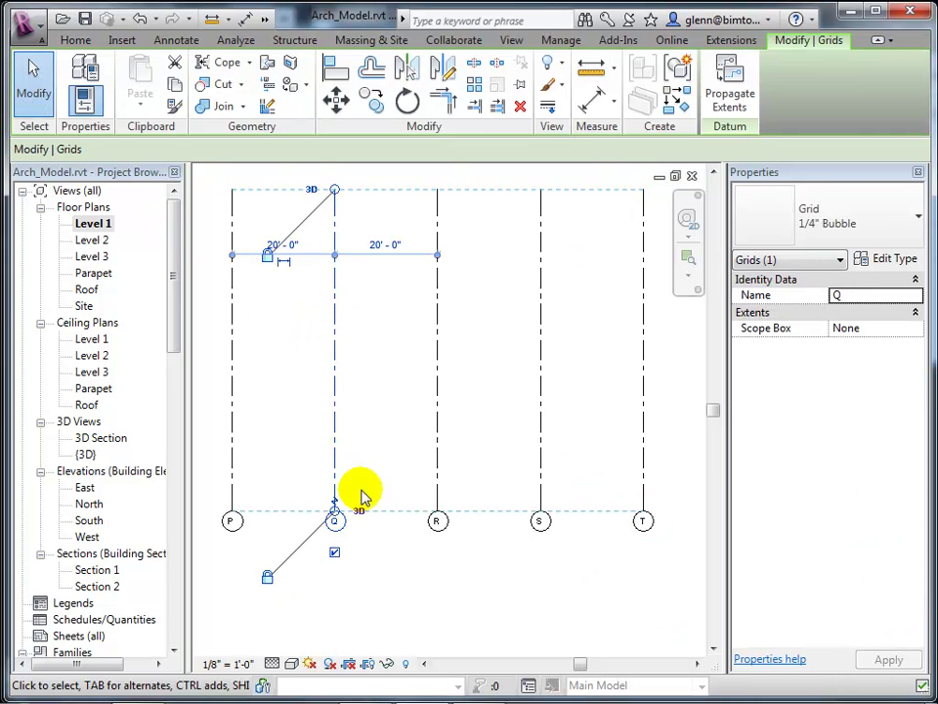
{"action": "left_click", "coordinate": [289, 246]}
{"action": "type", "text": "15"}
{"action": "key", "text": "Return"}
{"action": "left_click", "coordinate": [363, 249]}
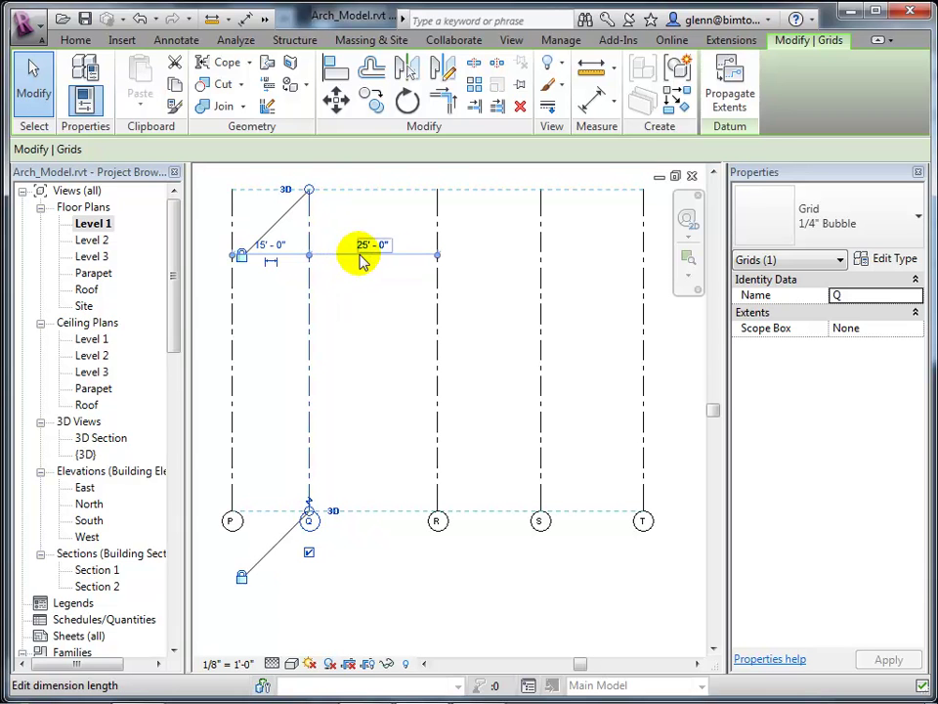
{"action": "left_click", "coordinate": [522, 317]}
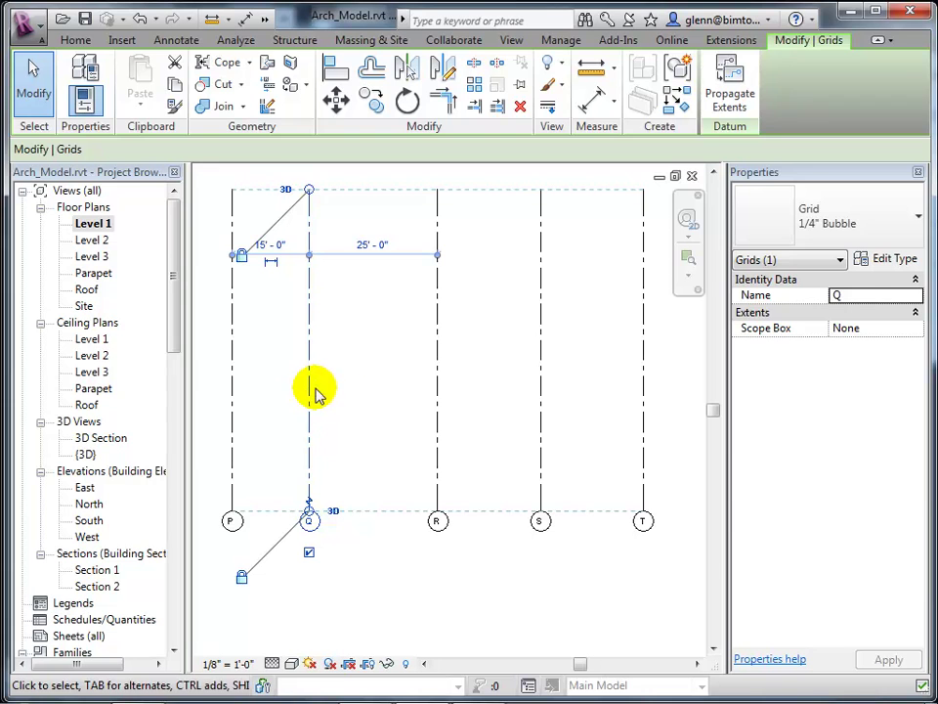
{"action": "left_click", "coordinate": [361, 408]}
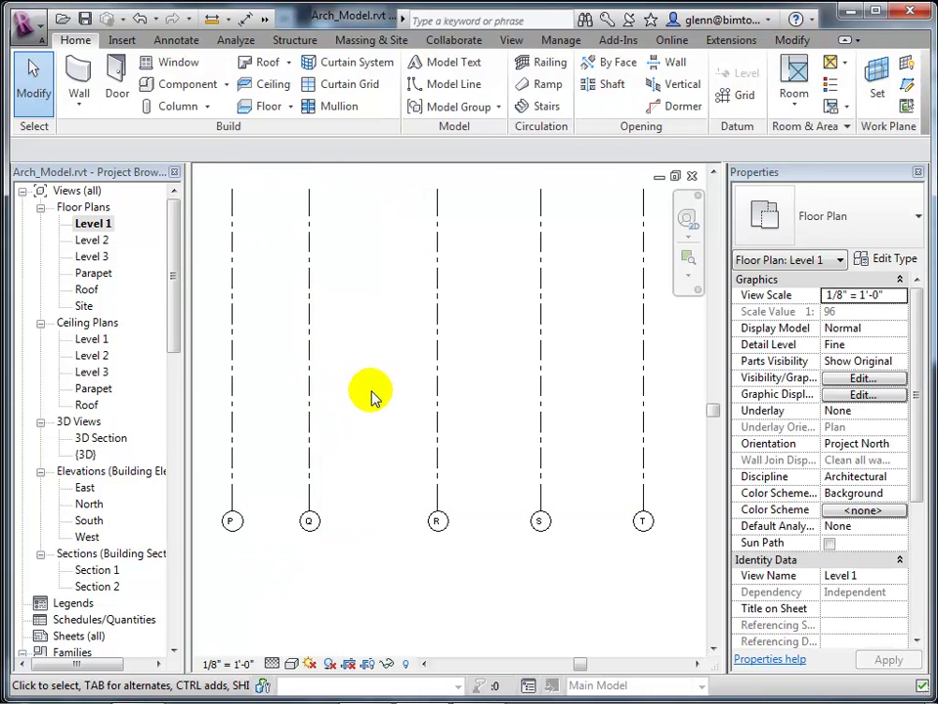
Step: Draw a horizontal grid line crossing all five vertical grids P to T just above their bubbles
{"action": "left_click", "coordinate": [745, 95]}
{"action": "left_click", "coordinate": [211, 478]}
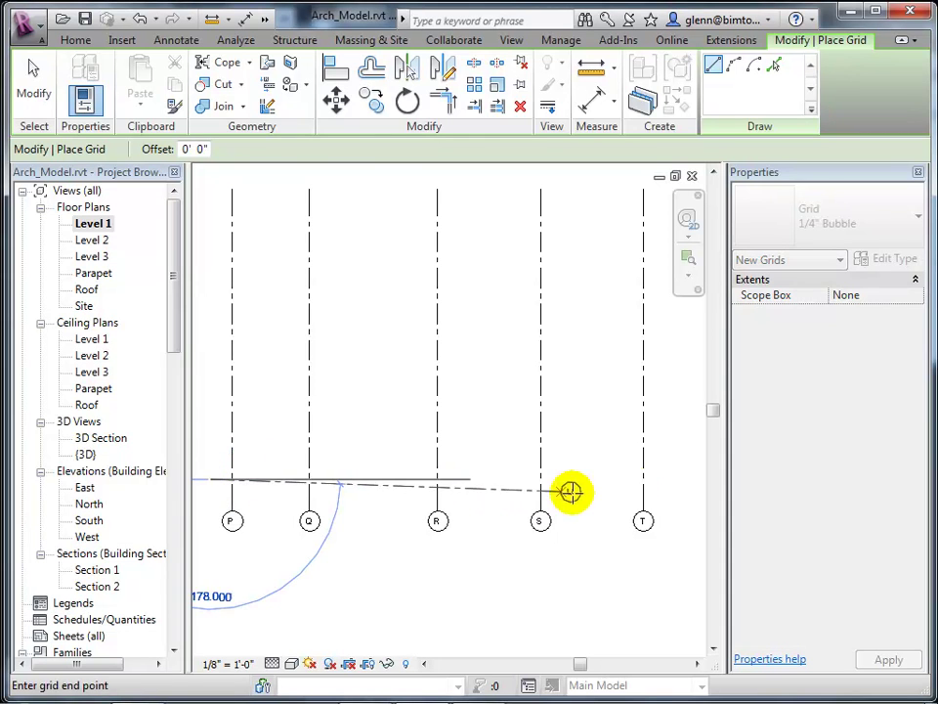
{"action": "left_click", "coordinate": [668, 478]}
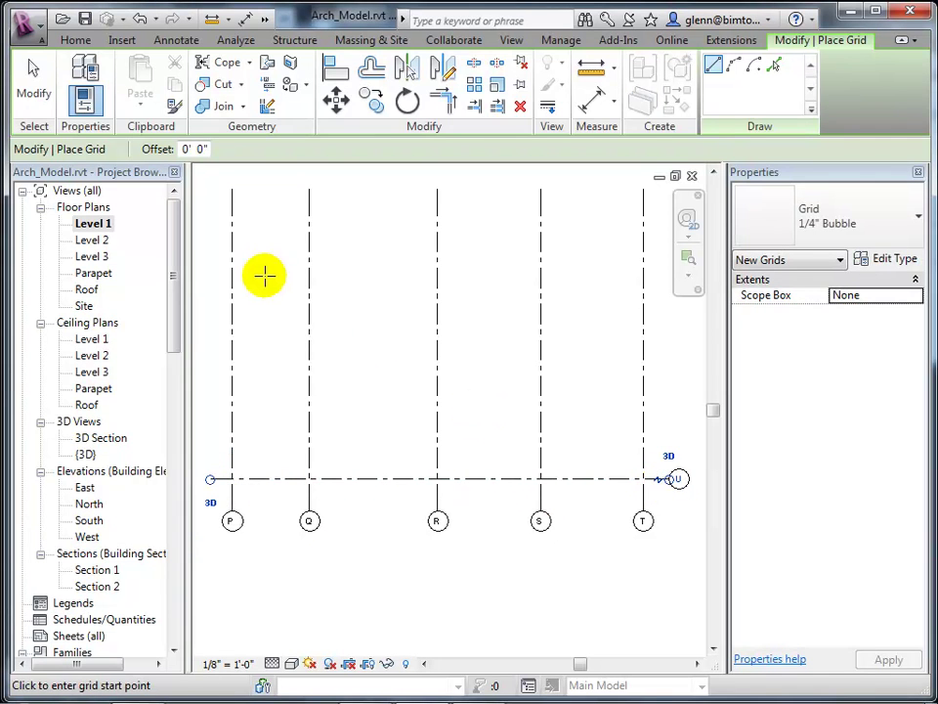
{"action": "left_click", "coordinate": [32, 86]}
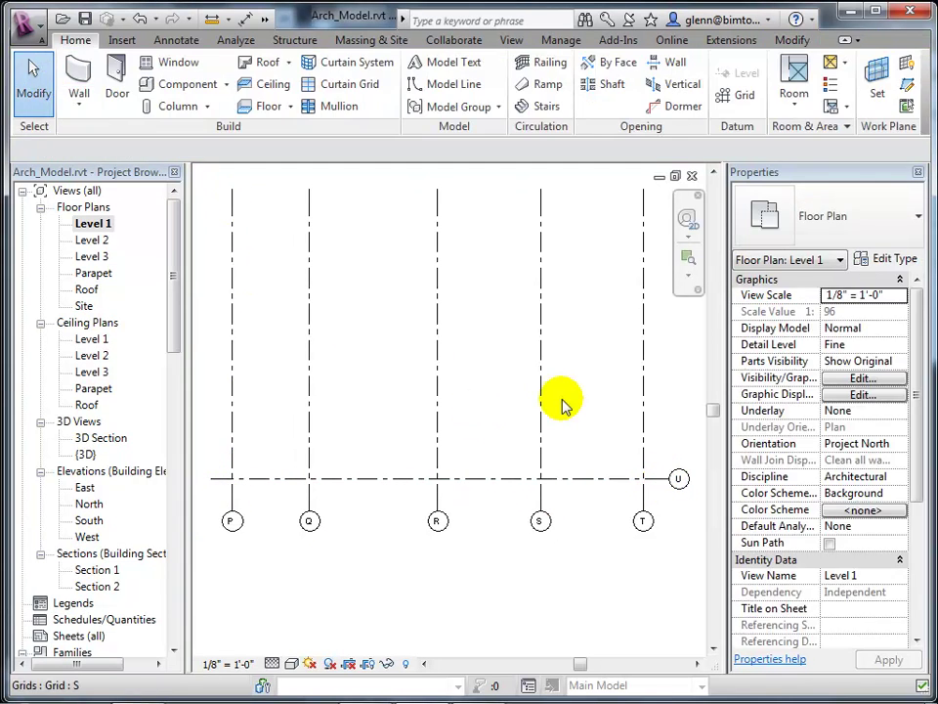
Step: Rename the new horizontal grid line crossing grids P to T as 10
{"action": "left_click", "coordinate": [678, 478]}
{"action": "left_click", "coordinate": [678, 479]}
{"action": "type", "text": "1"}
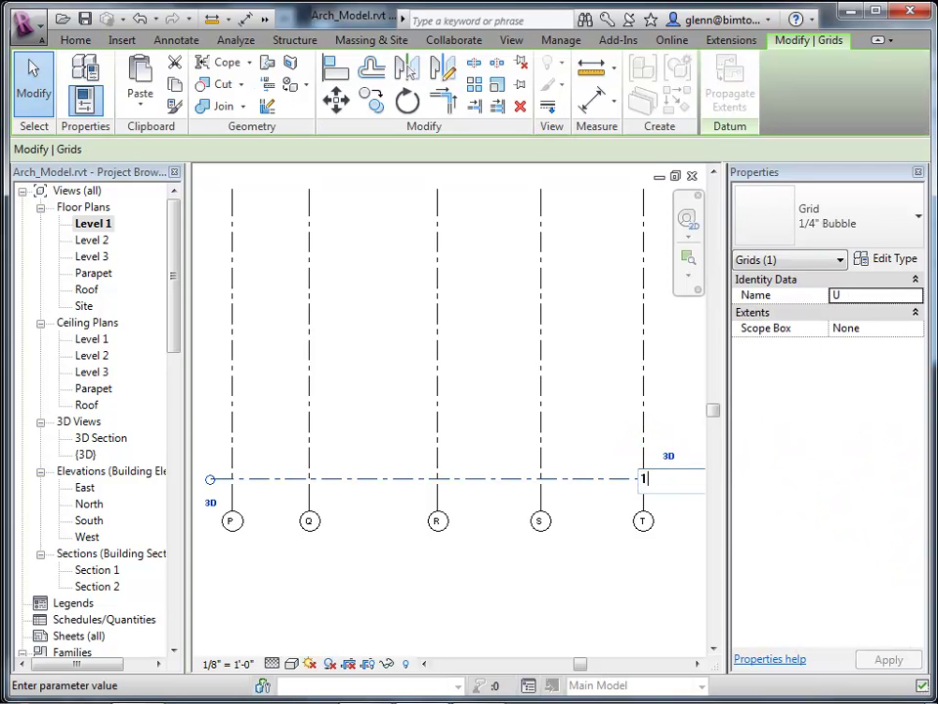
{"action": "type", "text": "0"}
{"action": "key", "text": "Return"}
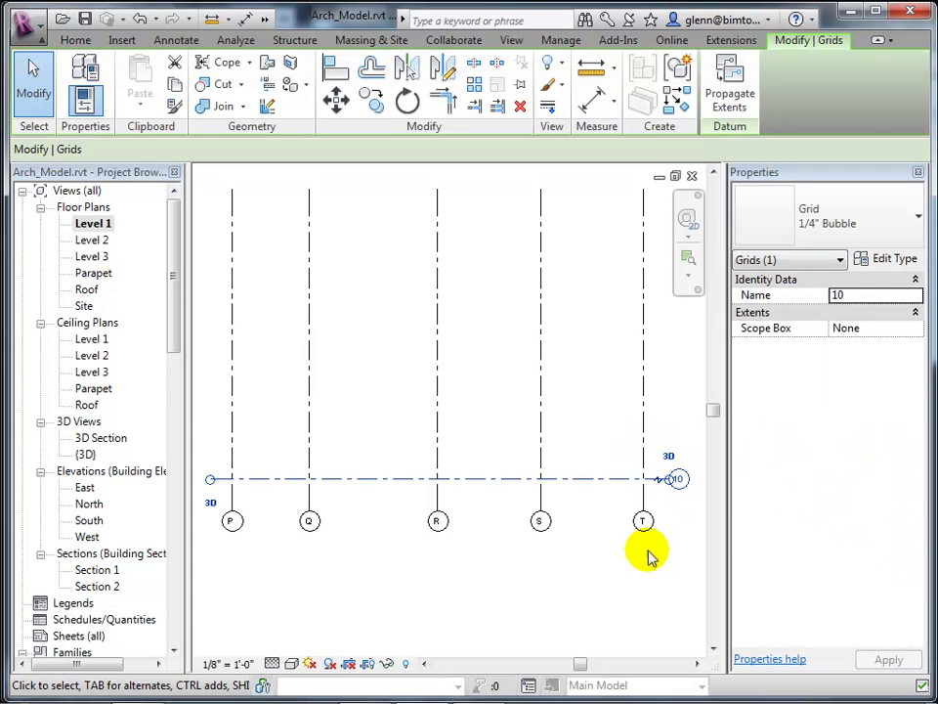
{"action": "left_click", "coordinate": [636, 576]}
Step: Start placing another grid with Pick Lines and open its offset distance for editing
{"action": "left_click", "coordinate": [592, 479]}
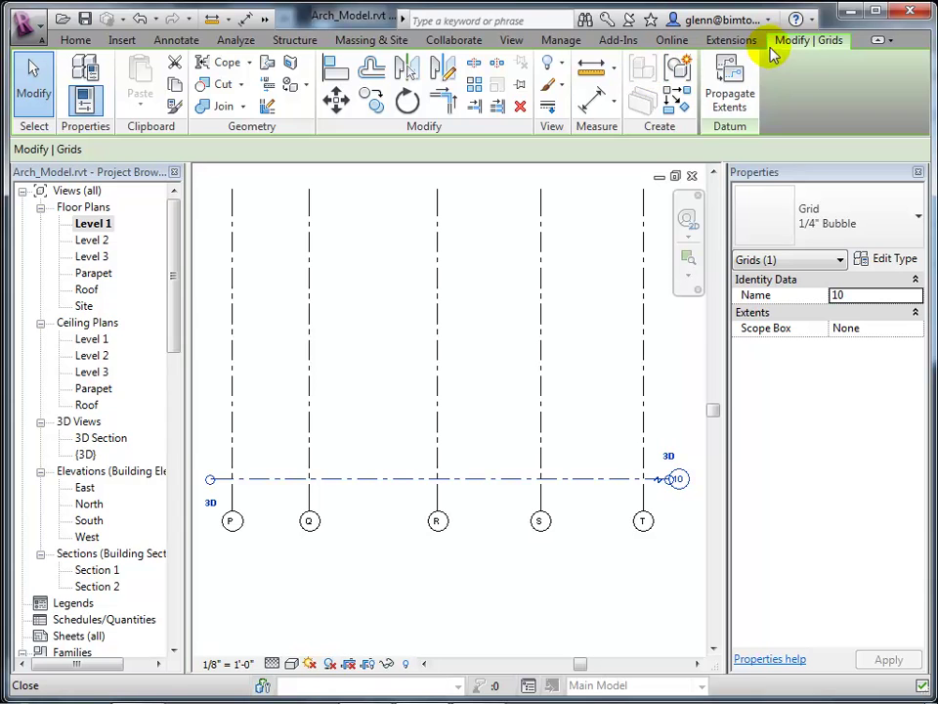
{"action": "left_click", "coordinate": [75, 41]}
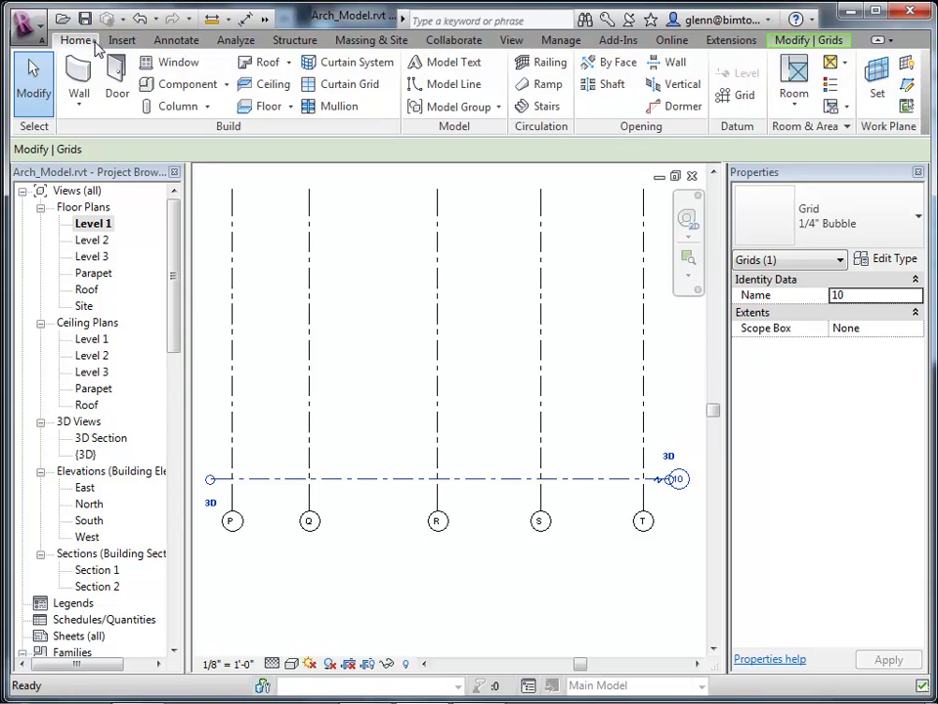
{"action": "left_click", "coordinate": [724, 96]}
{"action": "left_click", "coordinate": [774, 64]}
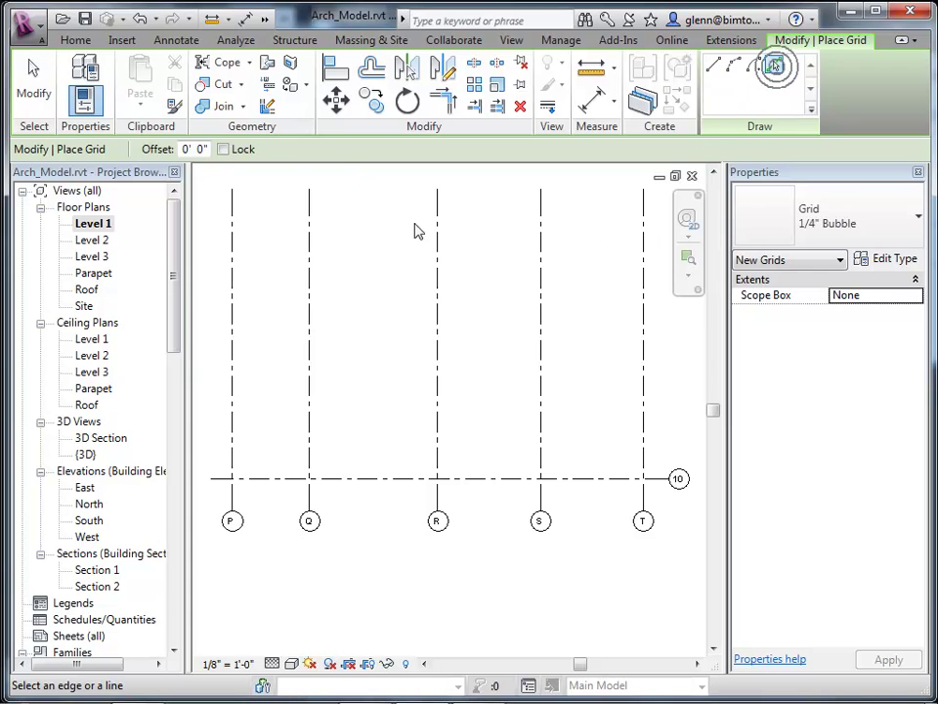
{"action": "left_click", "coordinate": [185, 149]}
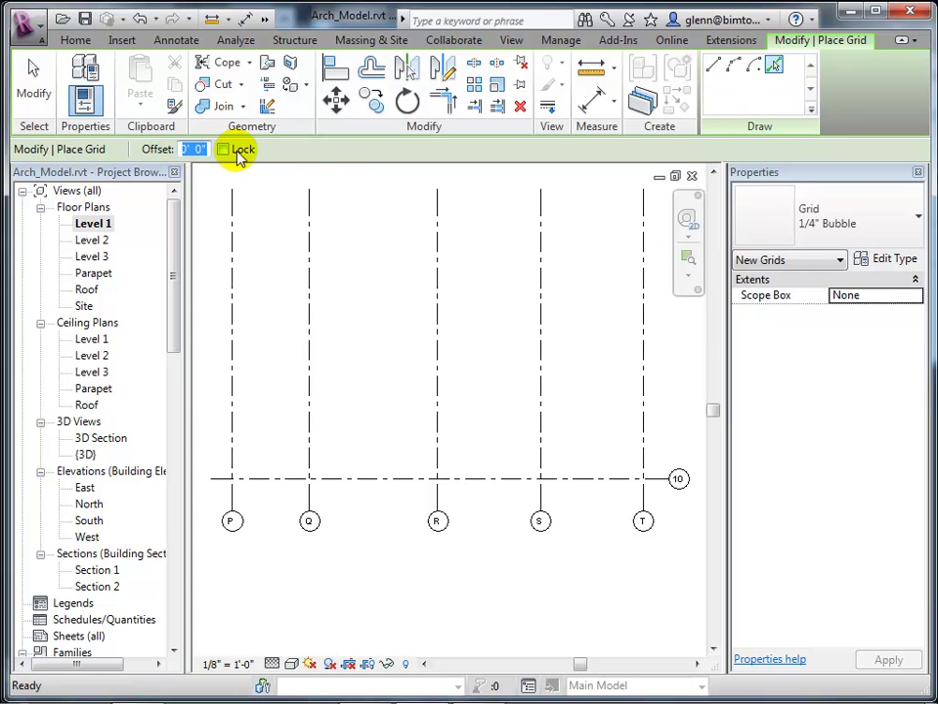
Step: Offset three successive horizontal grids at 15' spacing above grid 10, using a 15' offset from each picked line
{"action": "type", "text": "15"}
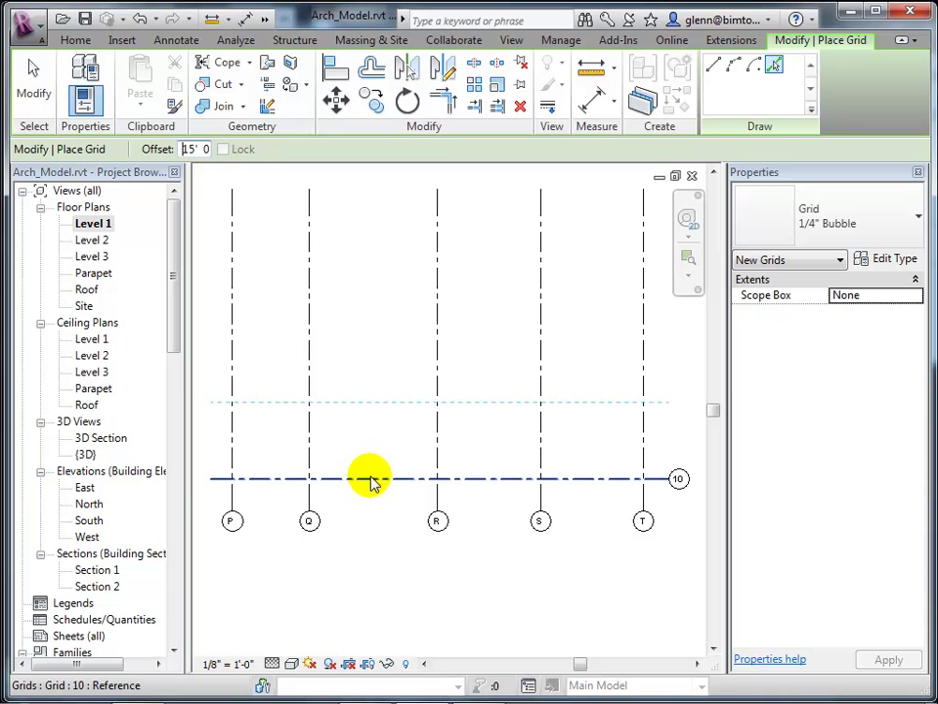
{"action": "left_click", "coordinate": [369, 481]}
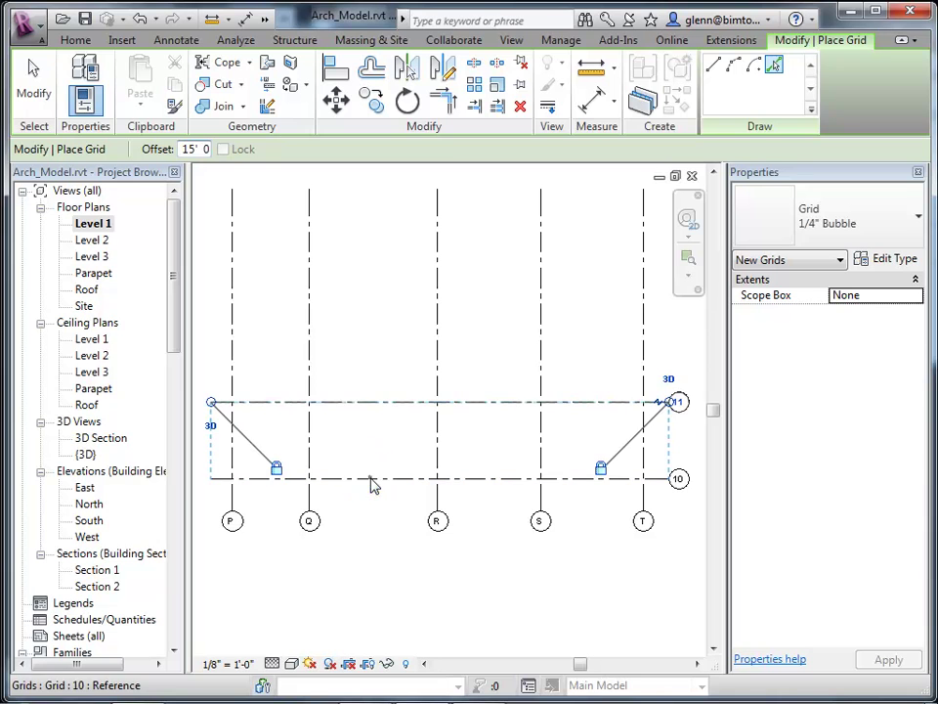
{"action": "left_click", "coordinate": [398, 405]}
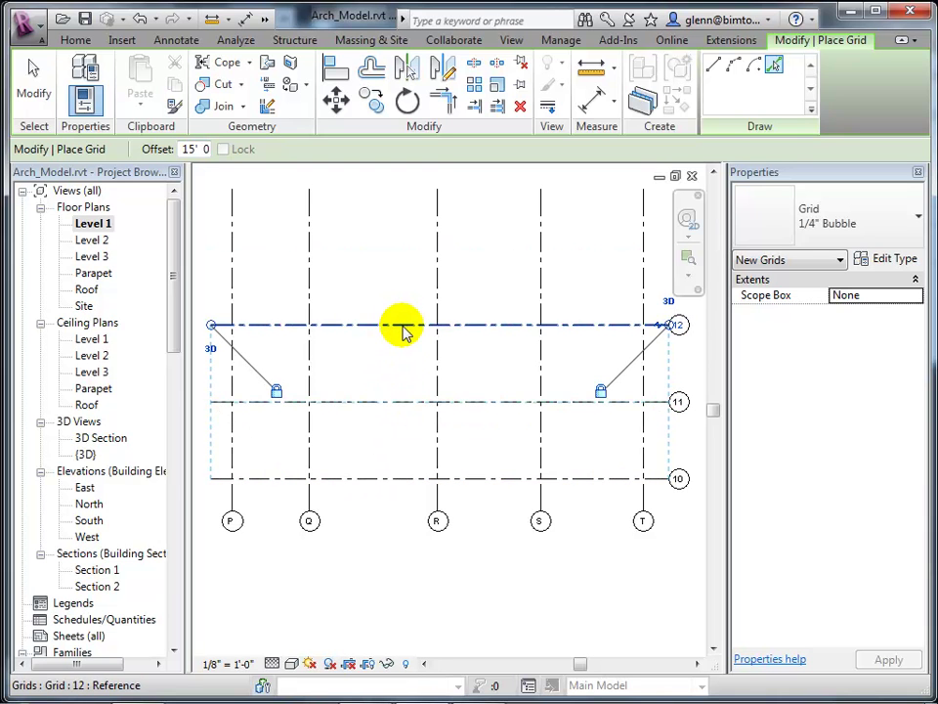
{"action": "left_click", "coordinate": [403, 326]}
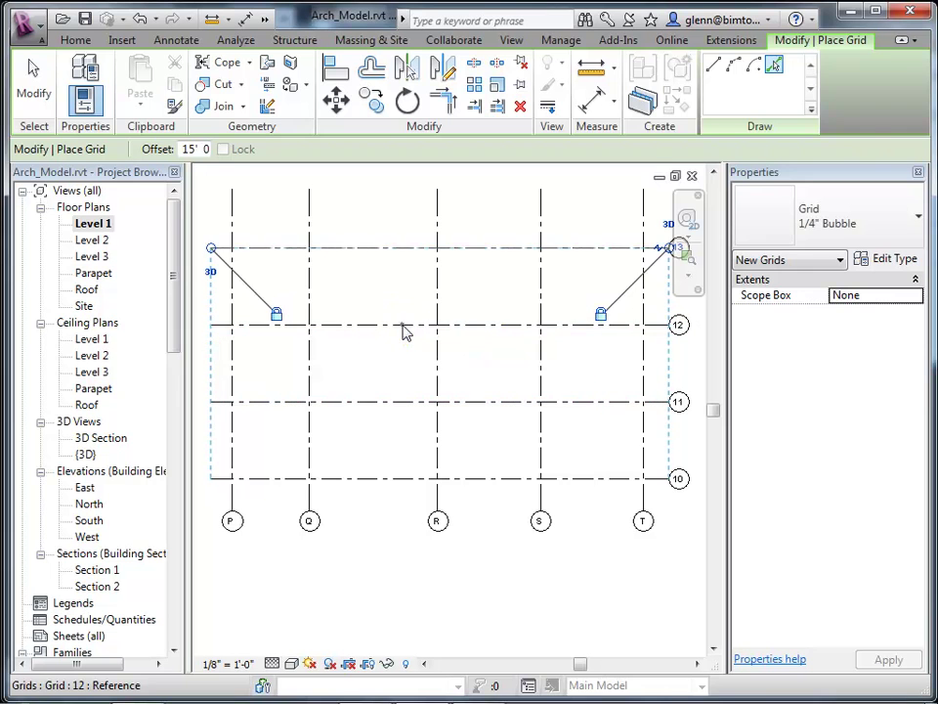
{"action": "left_click", "coordinate": [43, 86]}
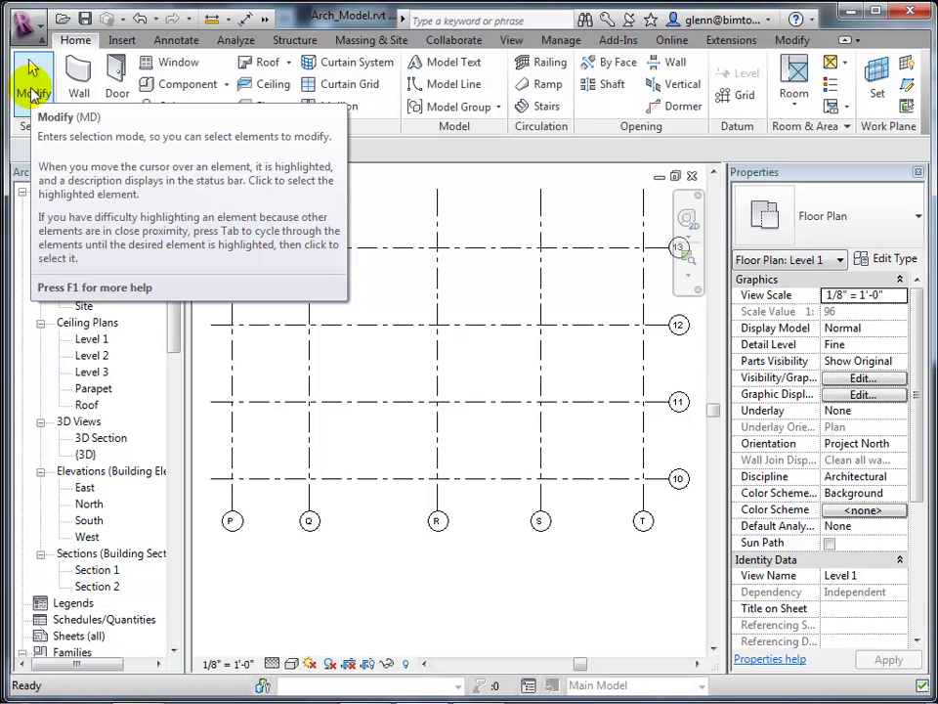
Step: In the South elevation, shorten the aligned building grids through grid G so their bubbles sit below Level 2
{"action": "left_click", "coordinate": [414, 480]}
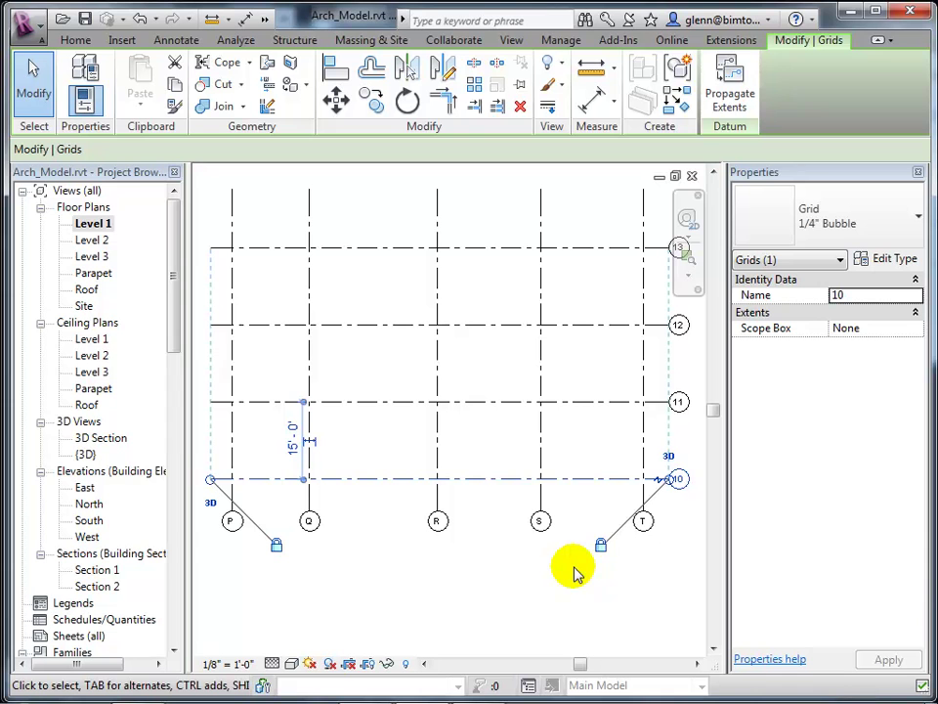
{"action": "left_click", "coordinate": [89, 523]}
{"action": "double_click", "coordinate": [89, 523]}
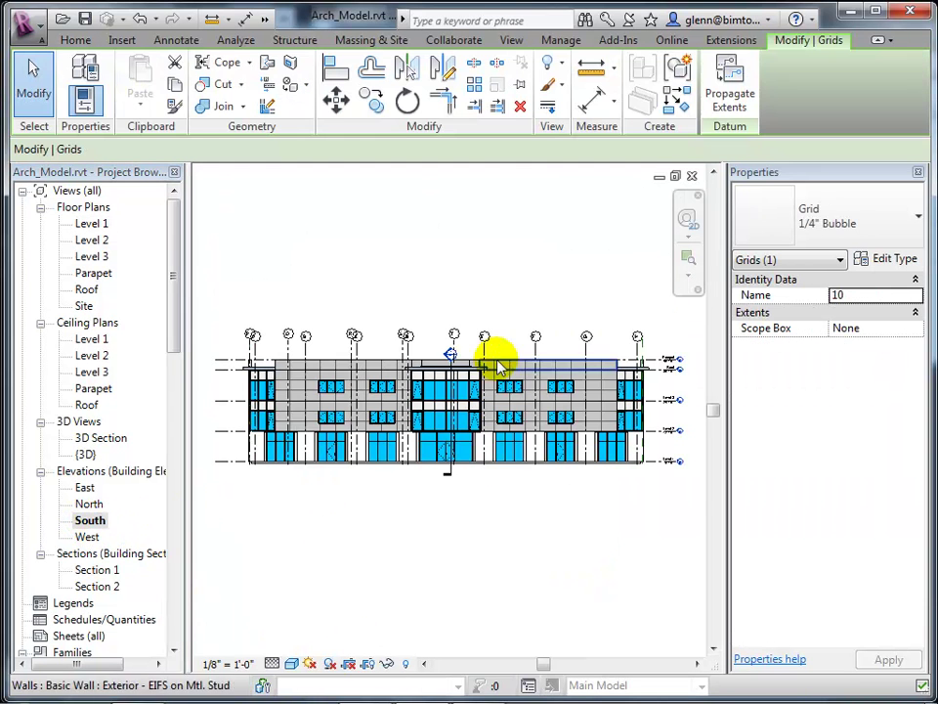
{"action": "scroll", "coordinate": [550, 350], "scroll_direction": "up", "scroll_amount": 1}
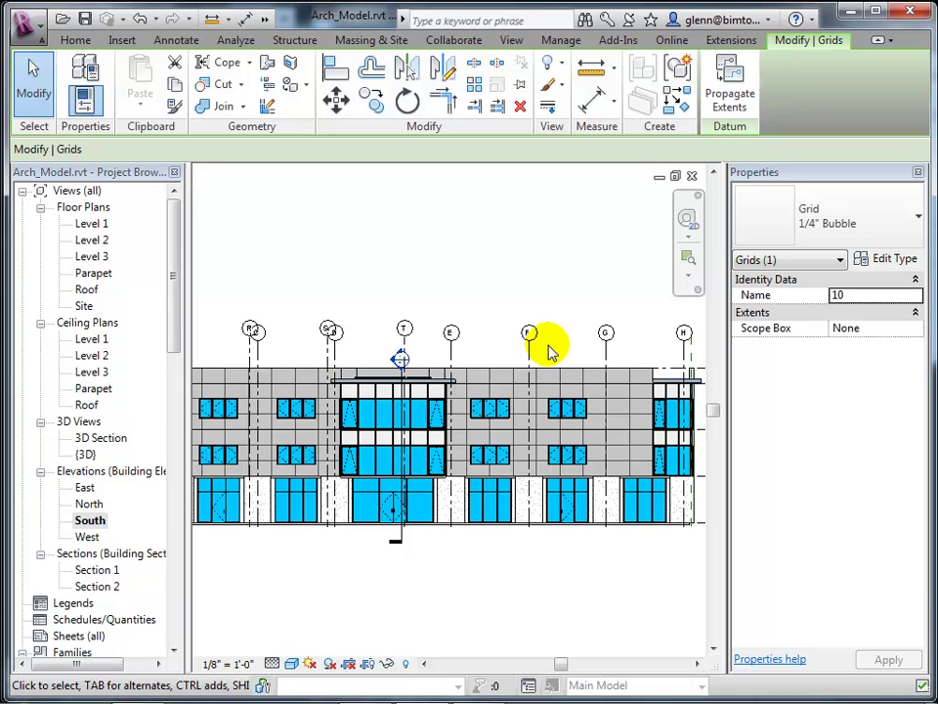
{"action": "left_click", "coordinate": [605, 359]}
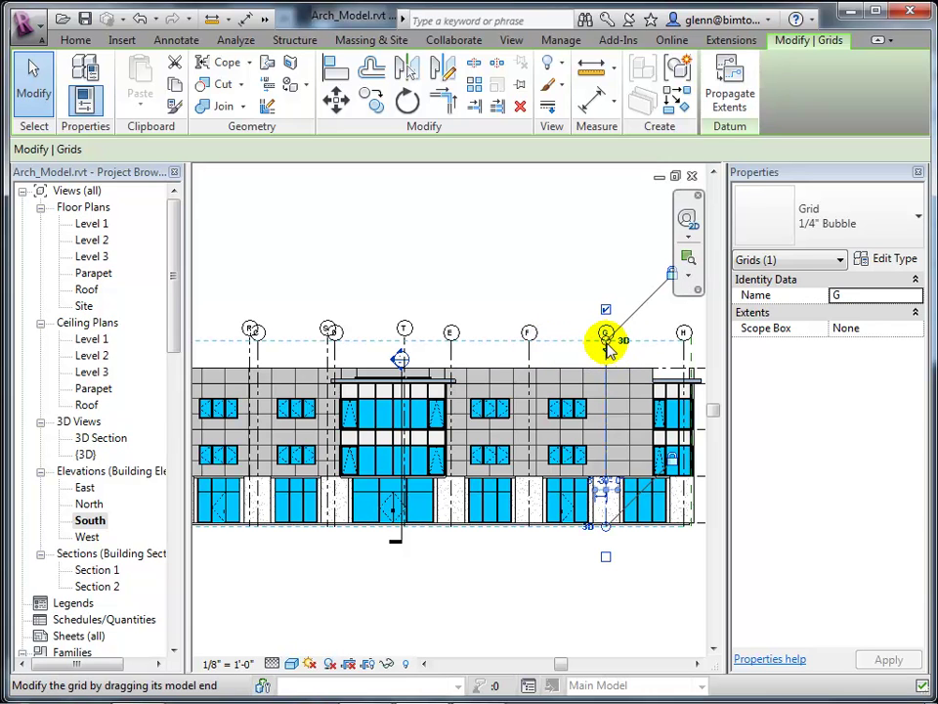
{"action": "left_click_drag", "start_coordinate": [606, 344], "coordinate": [605, 495]}
{"action": "left_click", "coordinate": [566, 607]}
{"action": "left_click", "coordinate": [551, 612]}
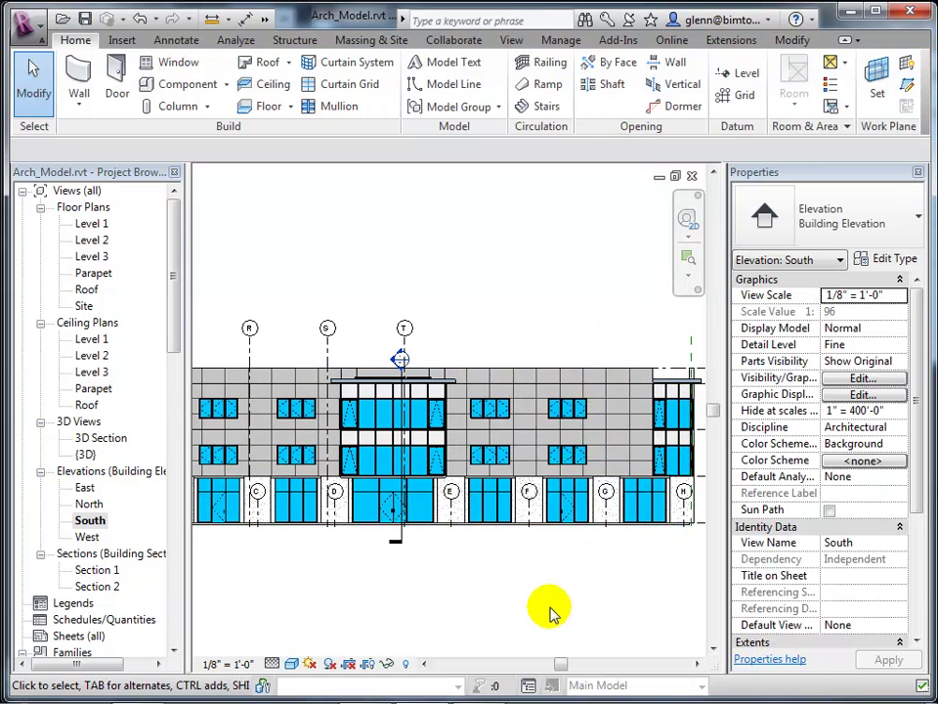
Step: Open the Level 3 floor plan and examine which grid lines show across the building
{"action": "double_click", "coordinate": [97, 256]}
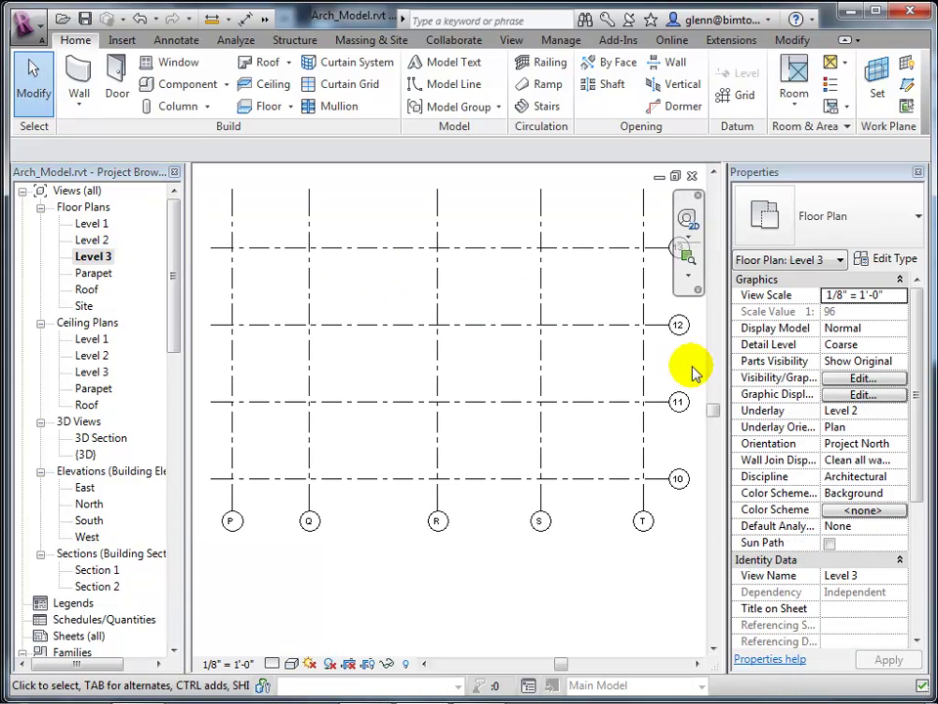
{"action": "scroll", "coordinate": [715, 408], "scroll_direction": "up", "scroll_amount": 1}
{"action": "left_click_drag", "start_coordinate": [715, 409], "coordinate": [723, 153]}
{"action": "scroll", "coordinate": [454, 508], "scroll_direction": "down", "scroll_amount": 3}
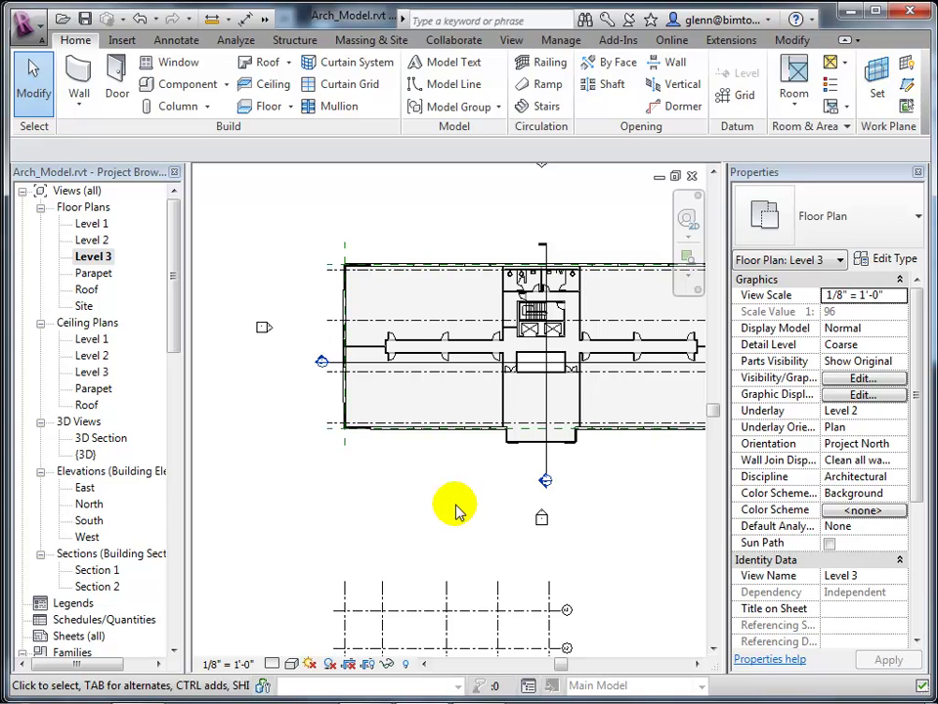
Step: In the South elevation, extend the shortened building grids through grid E back up above the parapet
{"action": "double_click", "coordinate": [88, 521]}
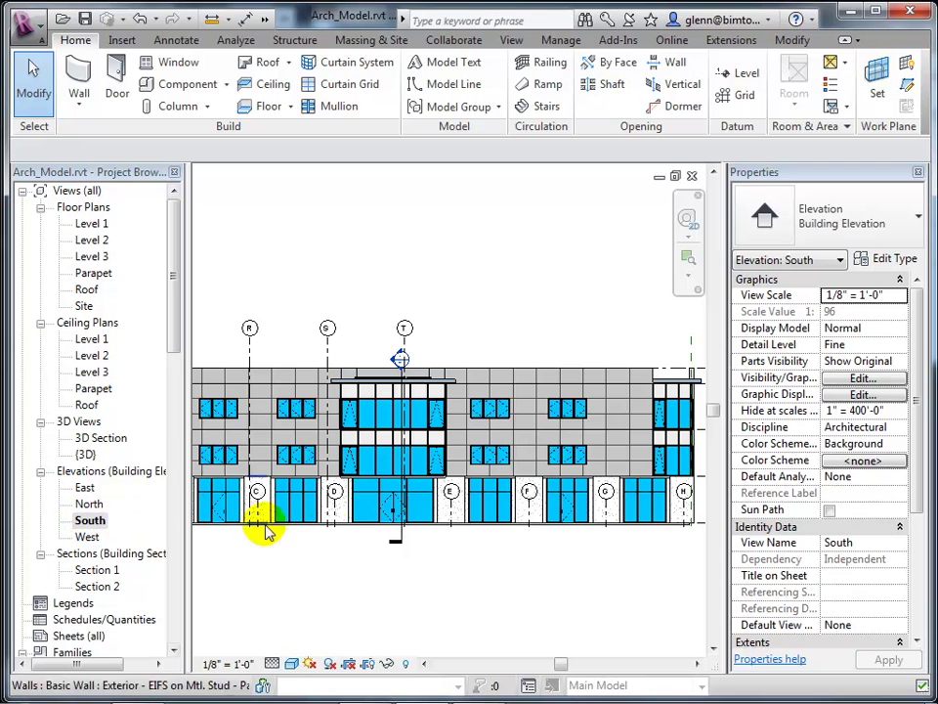
{"action": "left_click", "coordinate": [447, 499]}
{"action": "left_click", "coordinate": [452, 497]}
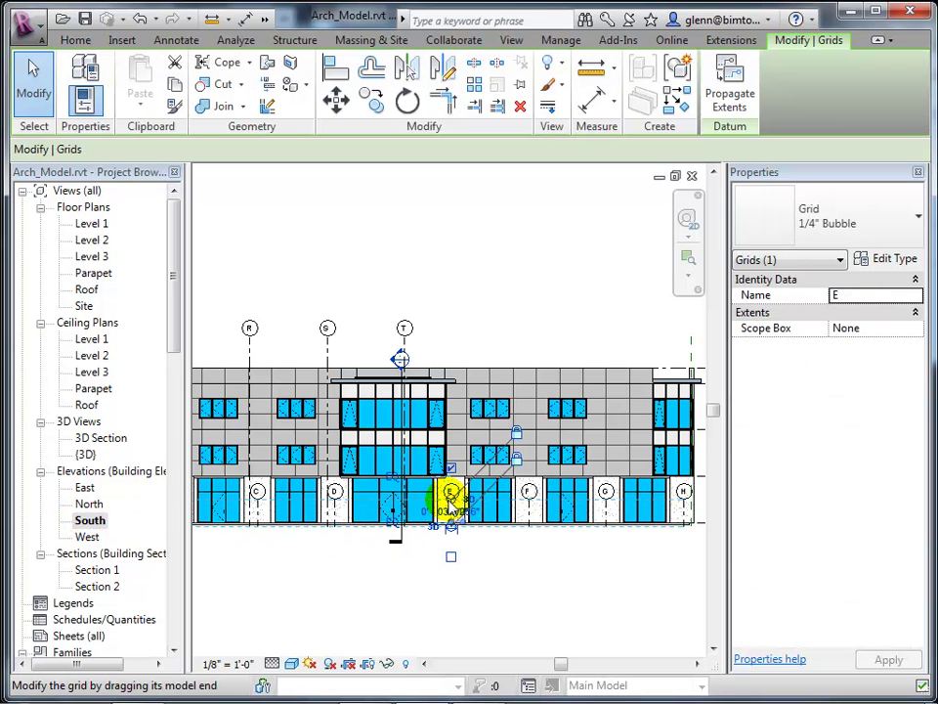
{"action": "left_click_drag", "start_coordinate": [451, 496], "coordinate": [446, 346]}
{"action": "left_click", "coordinate": [398, 255]}
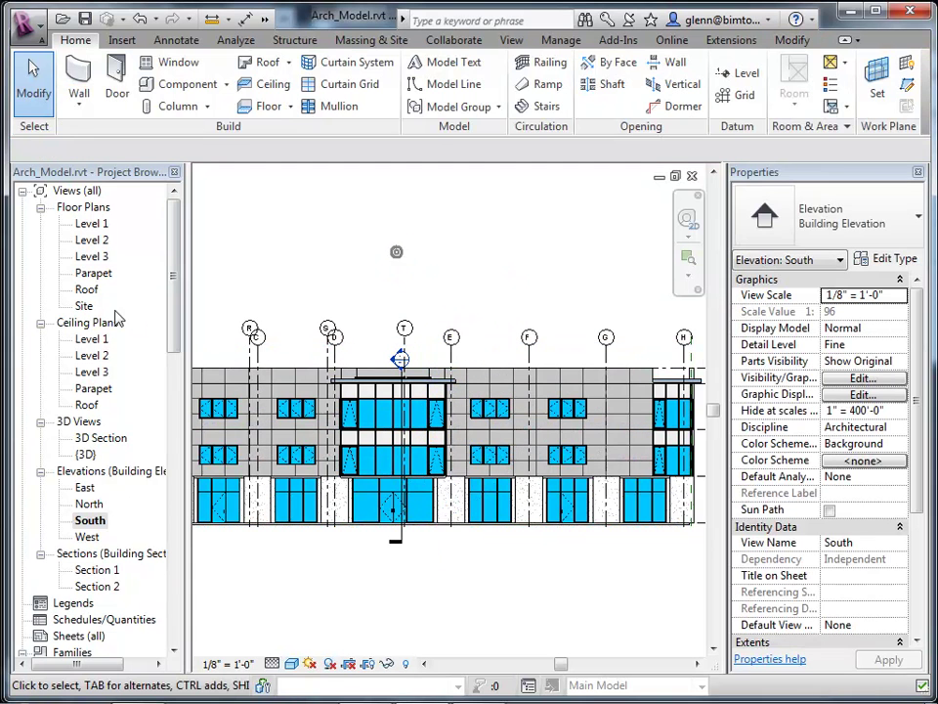
Step: Return to the Level 3 floor plan and check the lettered building grids and the separate grid layout below
{"action": "double_click", "coordinate": [98, 256]}
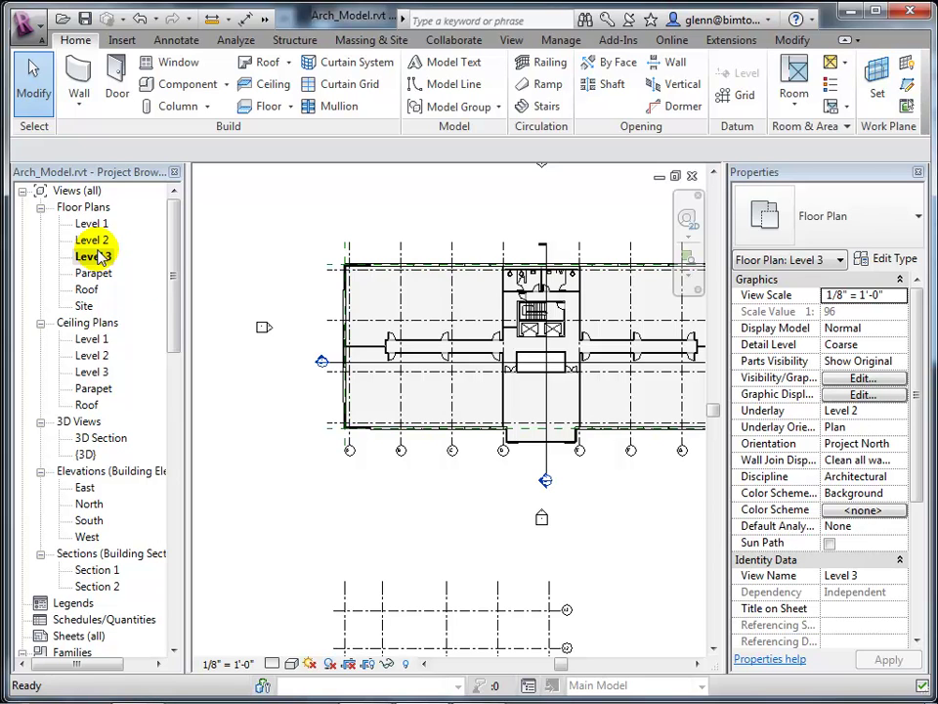
{"action": "left_click_drag", "start_coordinate": [710, 418], "coordinate": [706, 473]}
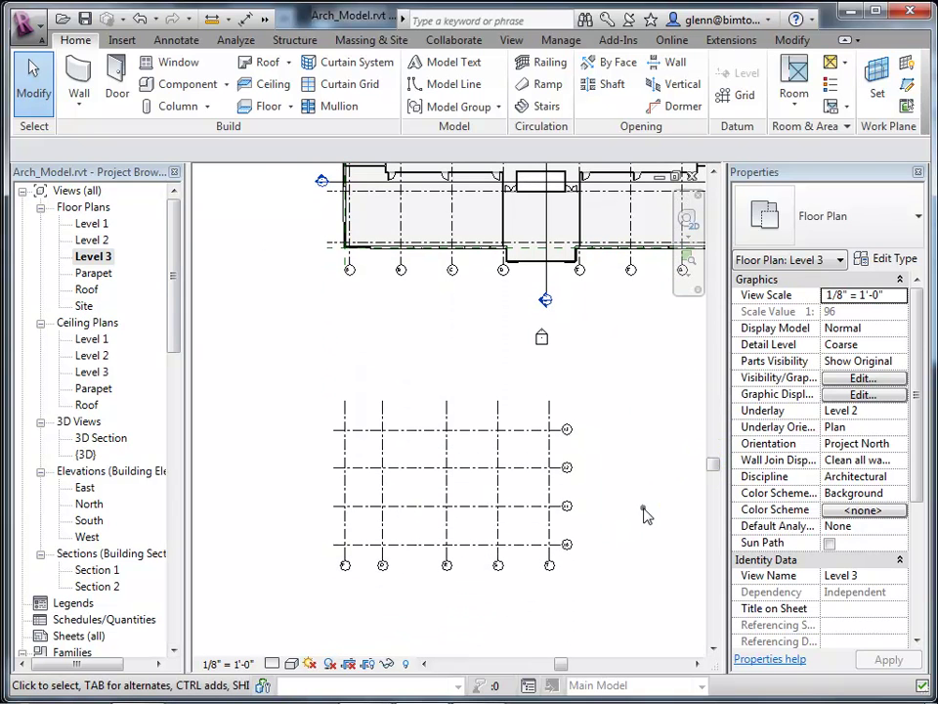
{"action": "left_click", "coordinate": [643, 513]}
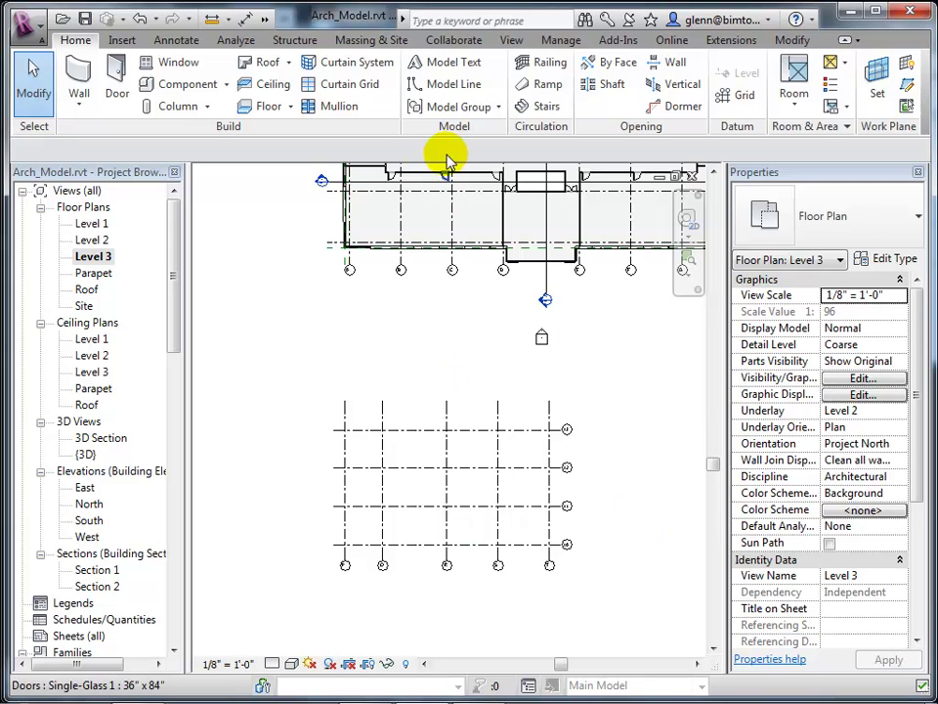
{"action": "left_click_drag", "start_coordinate": [287, 200], "coordinate": [575, 342]}
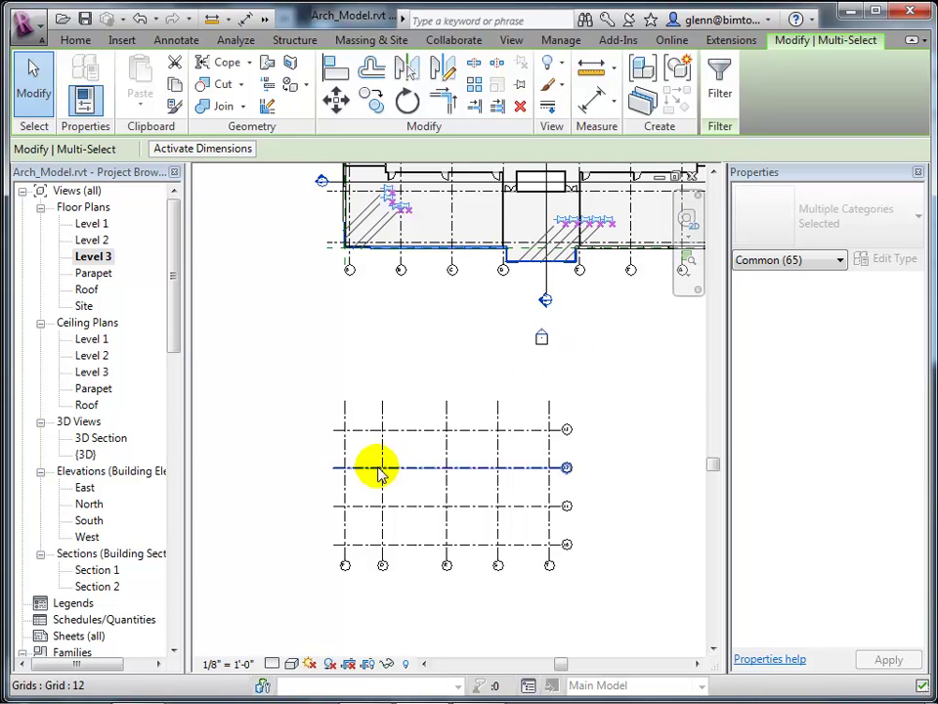
{"action": "left_click", "coordinate": [344, 452]}
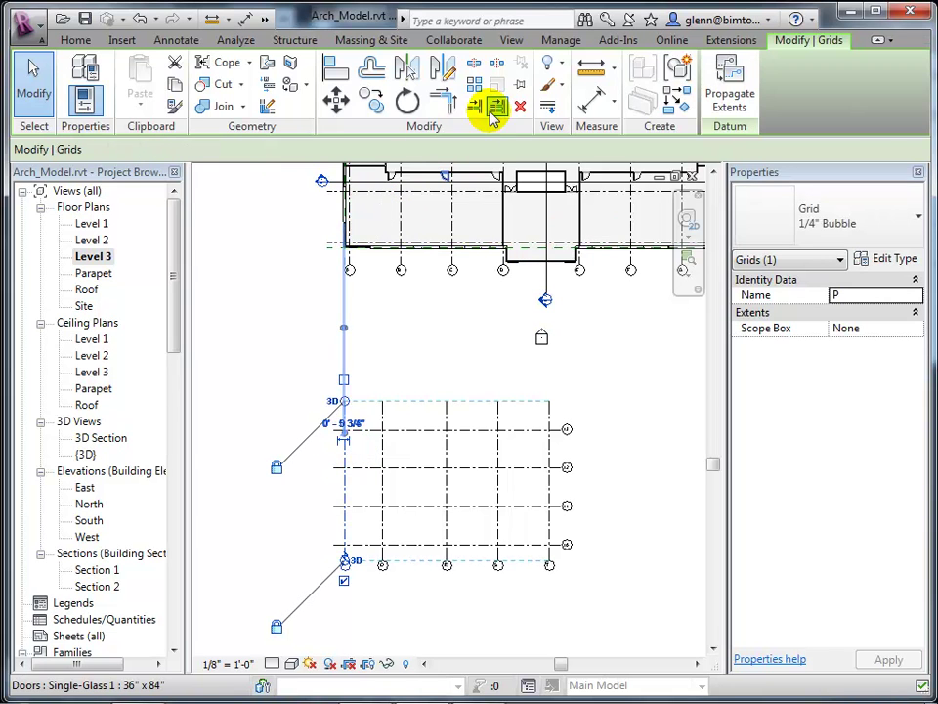
{"action": "left_click", "coordinate": [401, 332]}
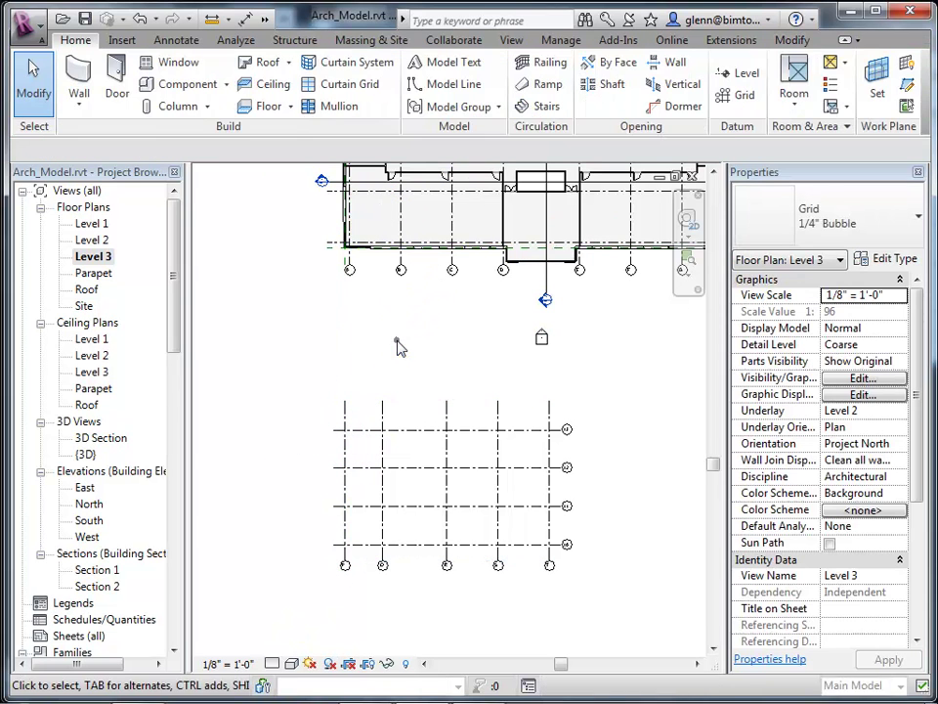
Step: Move grid Q in the lower grid layout closer to grid R
{"action": "left_click", "coordinate": [344, 466]}
{"action": "left_click_drag", "start_coordinate": [344, 467], "coordinate": [267, 446]}
{"action": "left_click_drag", "start_coordinate": [344, 451], "coordinate": [417, 455]}
{"action": "left_click", "coordinate": [385, 459]}
{"action": "left_click", "coordinate": [299, 425]}
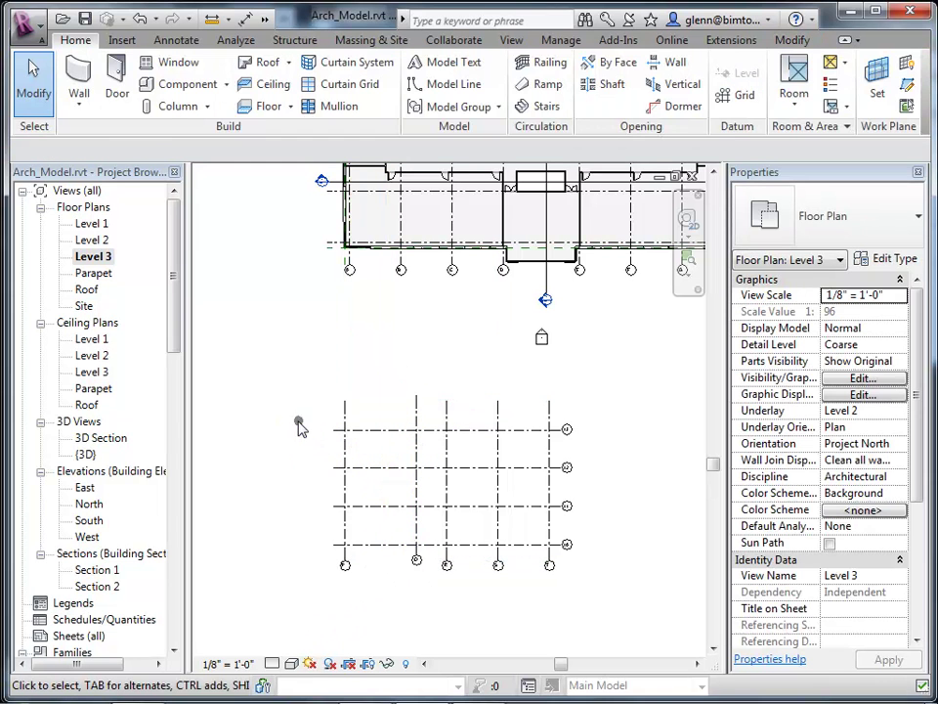
{"action": "left_click", "coordinate": [344, 448]}
{"action": "left_click_drag", "start_coordinate": [344, 447], "coordinate": [251, 415]}
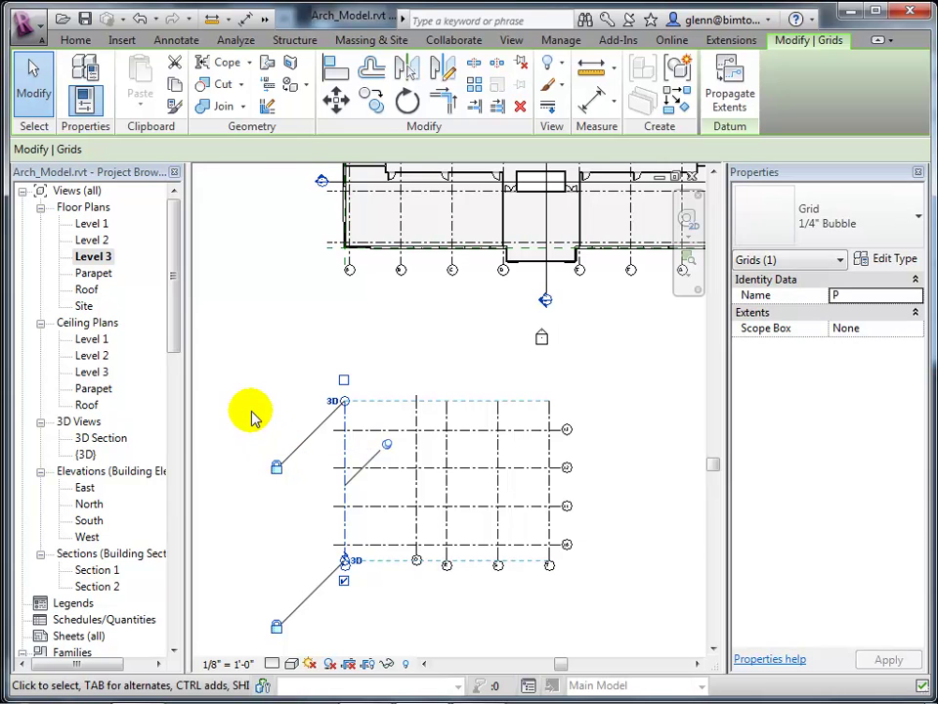
{"action": "left_click", "coordinate": [375, 430]}
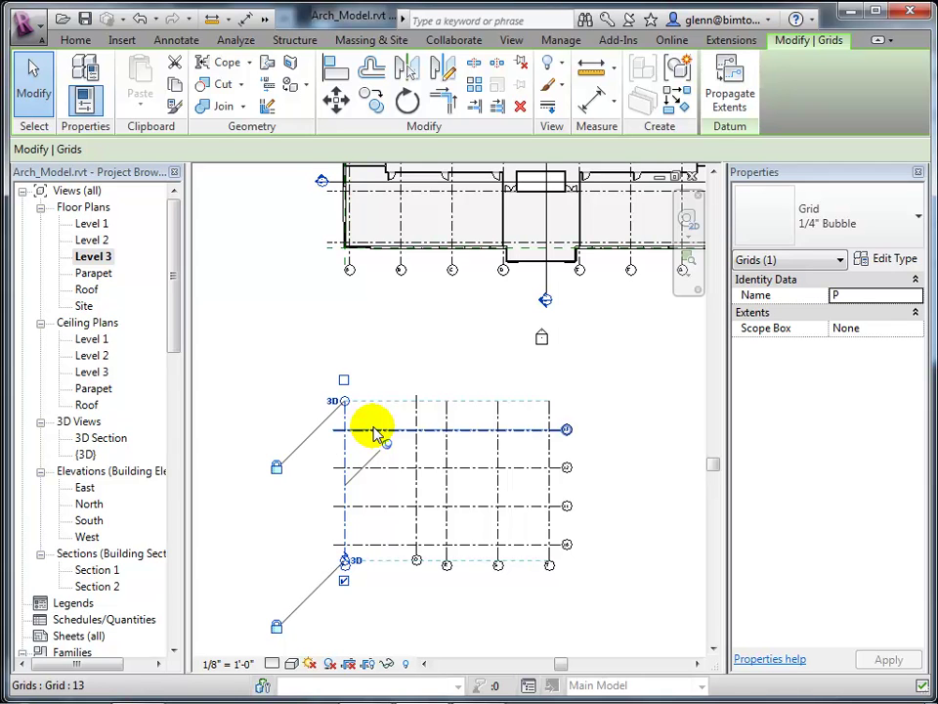
Step: Open the South elevation and examine the level names and heights beside grid H
{"action": "double_click", "coordinate": [97, 522]}
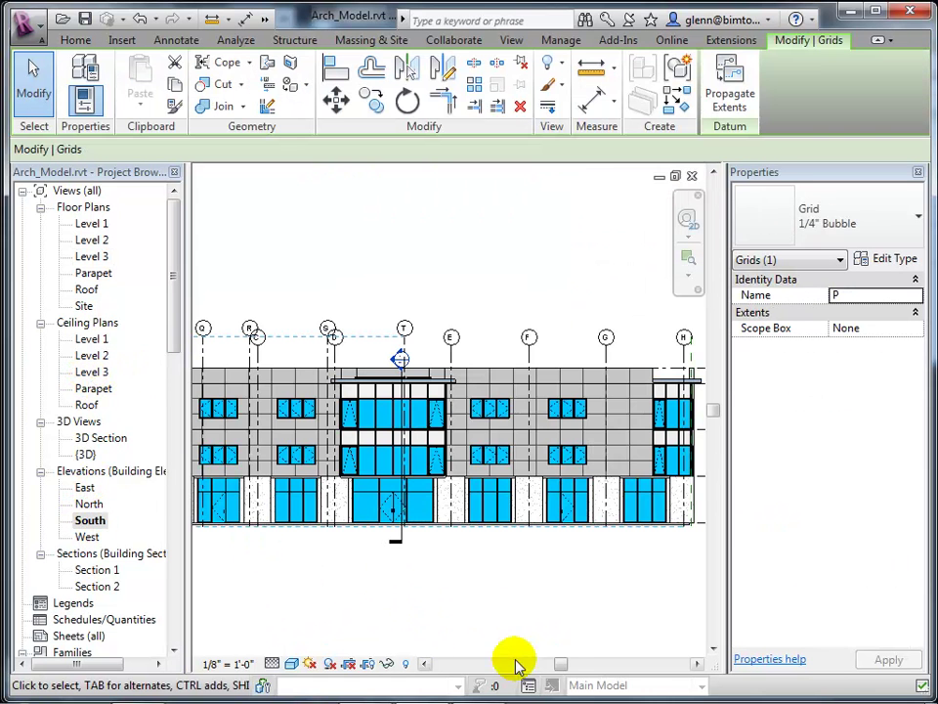
{"action": "left_click_drag", "start_coordinate": [551, 665], "coordinate": [588, 665]}
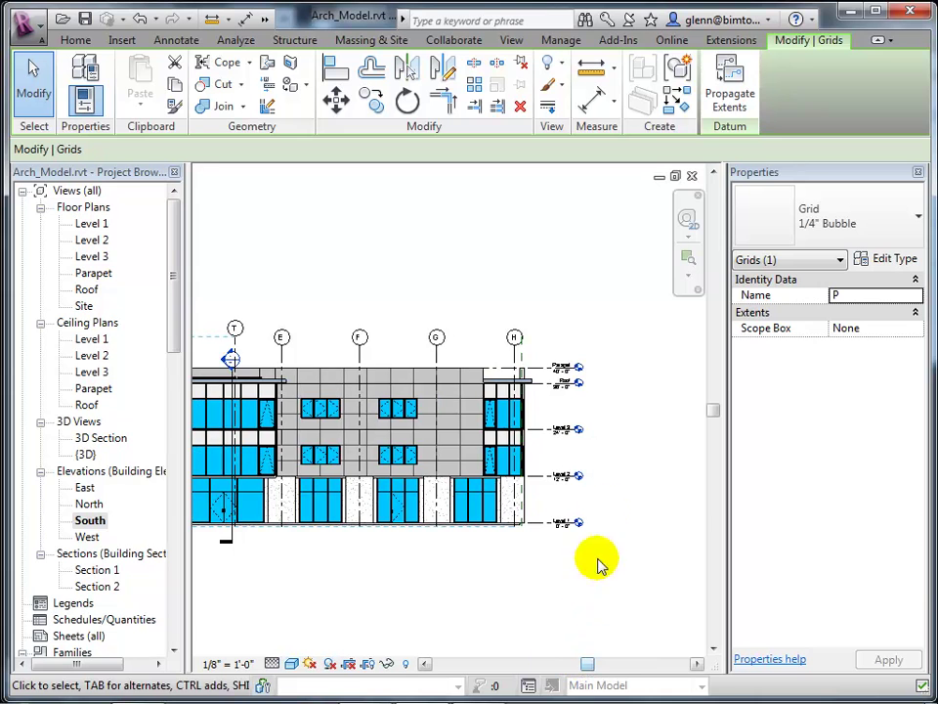
{"action": "scroll", "coordinate": [597, 507], "scroll_direction": "up", "scroll_amount": 5}
{"action": "middle_click_drag", "start_coordinate": [598, 506], "coordinate": [609, 575]}
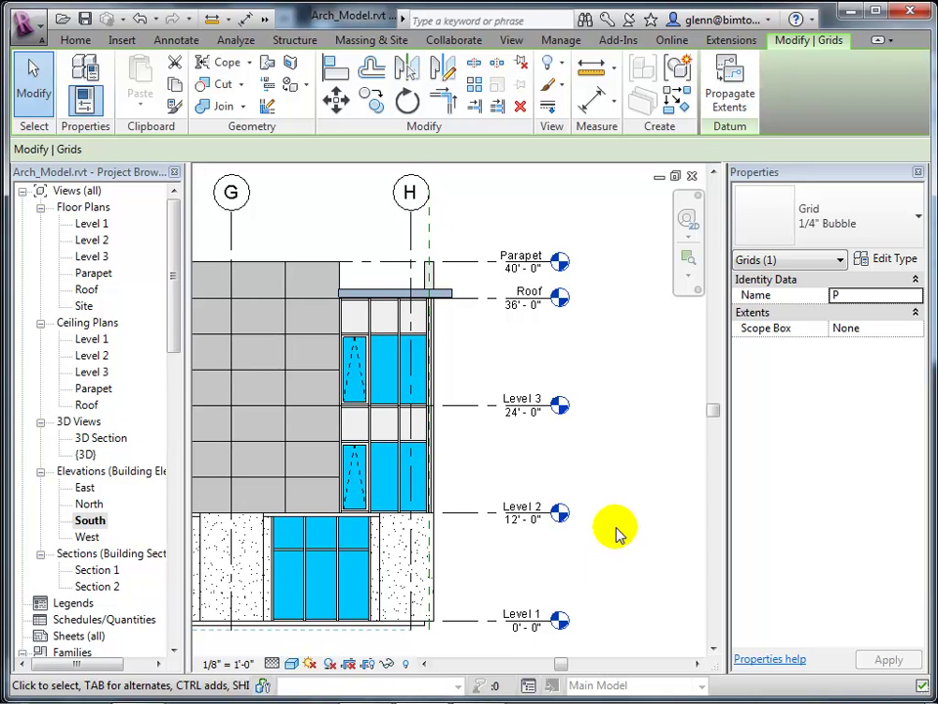
{"action": "left_click", "coordinate": [661, 579]}
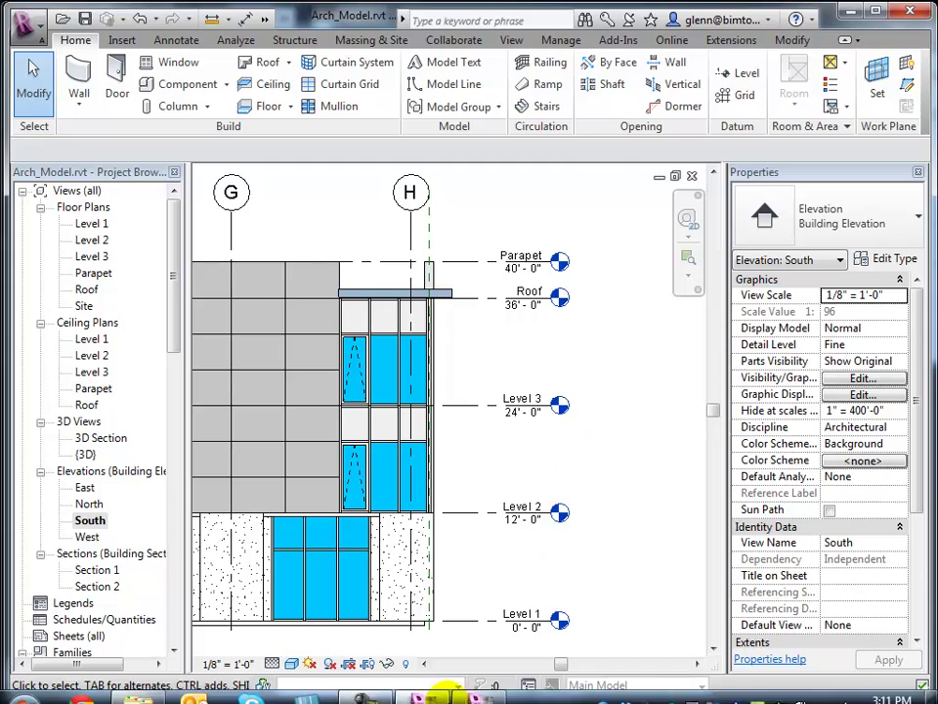
Step: Switch to Revit Structure, create a new project and open its South elevation to examine the default levels
{"action": "left_click", "coordinate": [469, 687]}
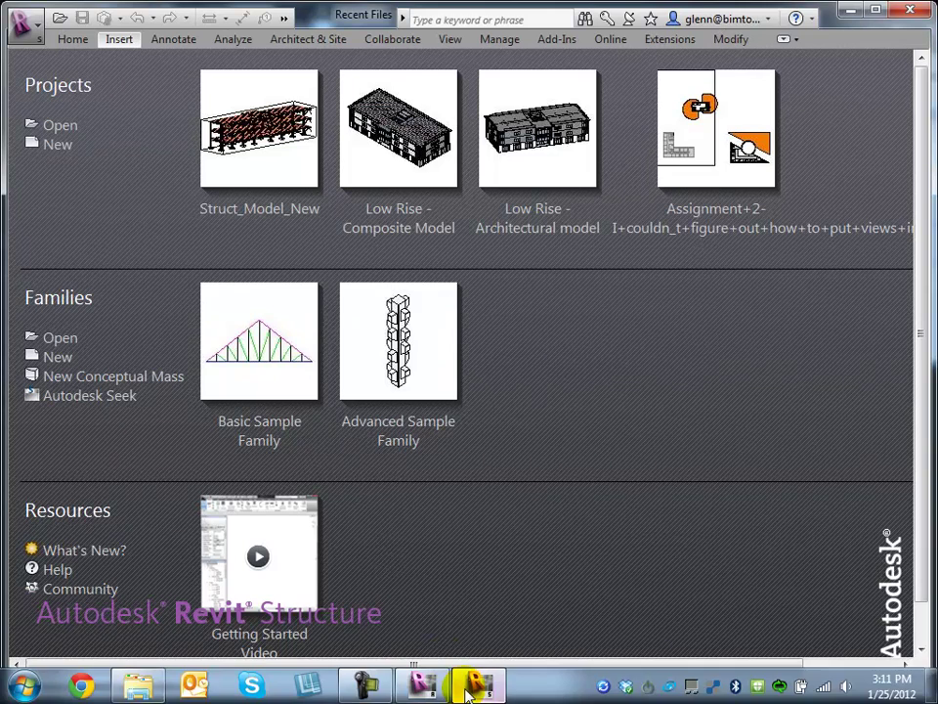
{"action": "left_click", "coordinate": [58, 147]}
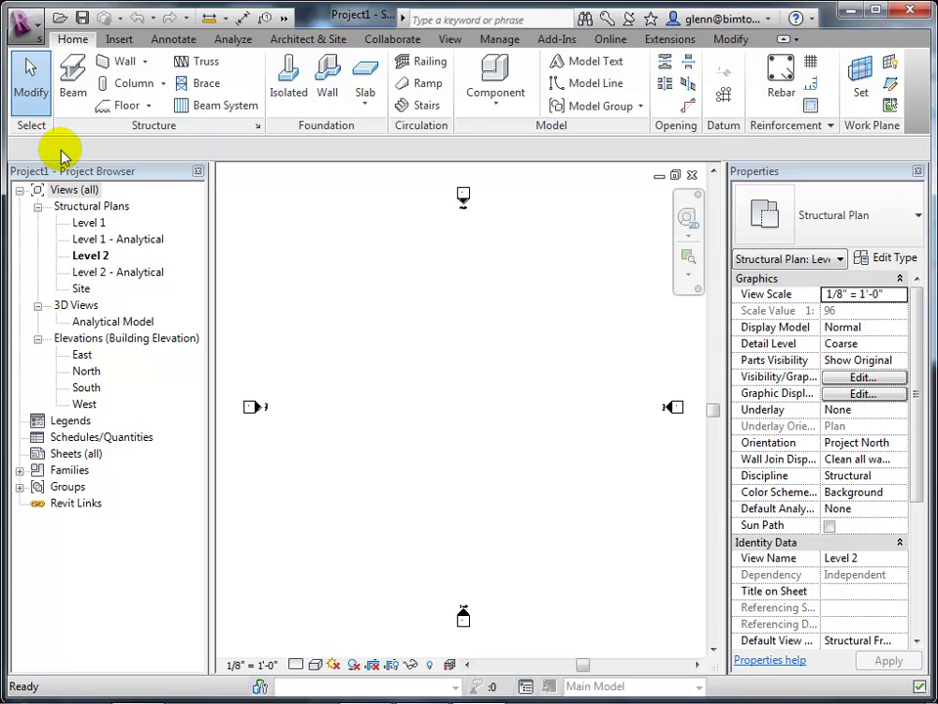
{"action": "double_click", "coordinate": [86, 389]}
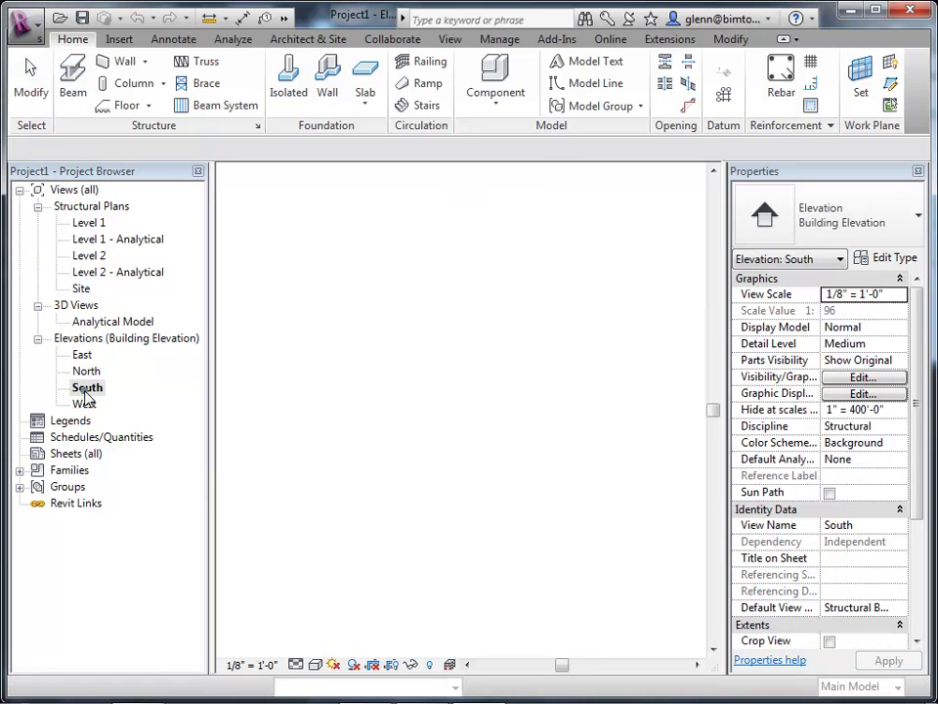
{"action": "scroll", "coordinate": [629, 508], "scroll_direction": "up", "scroll_amount": 2}
{"action": "middle_click_drag", "start_coordinate": [625, 503], "coordinate": [599, 564]}
{"action": "scroll", "coordinate": [620, 517], "scroll_direction": "up", "scroll_amount": 5}
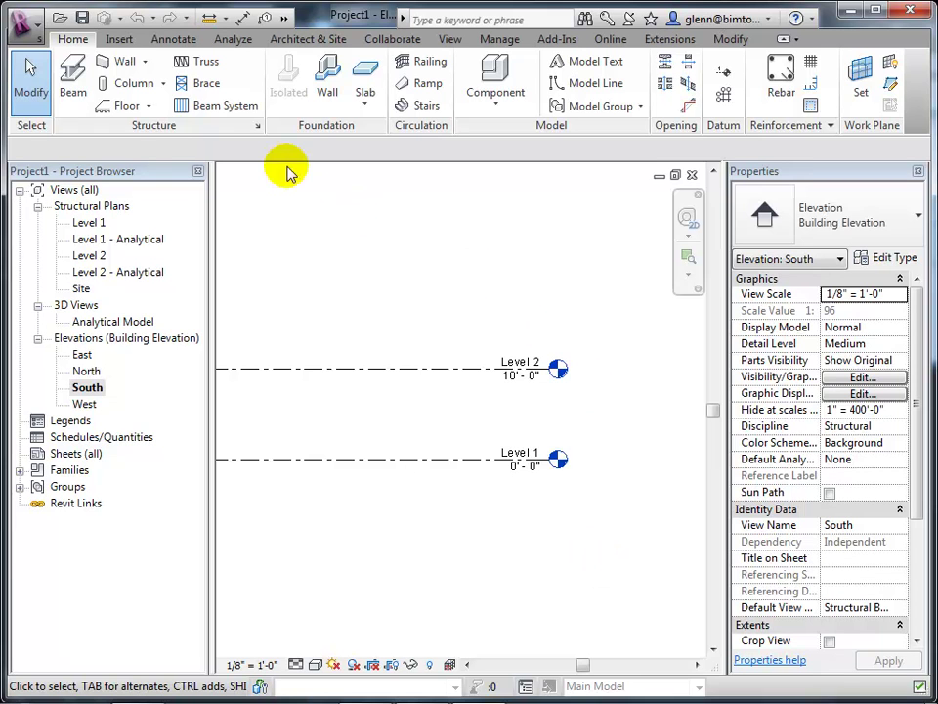
Step: Open the Level 1 structural plan and link Arch_Model.rvt into it with Auto - Origin to Origin positioning
{"action": "double_click", "coordinate": [82, 224]}
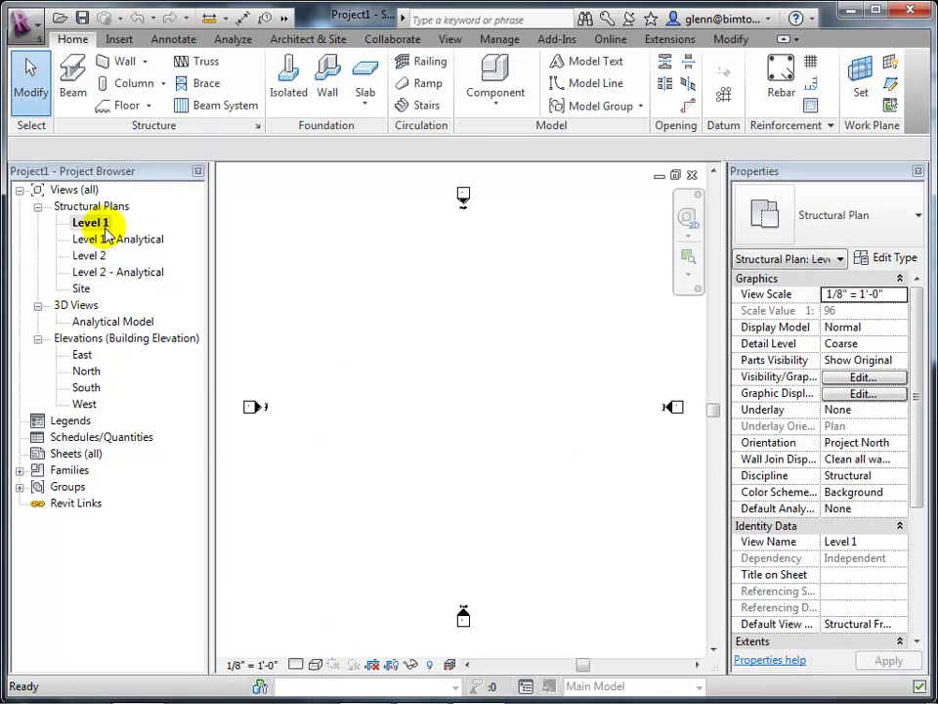
{"action": "left_click", "coordinate": [124, 41]}
{"action": "left_click", "coordinate": [77, 108]}
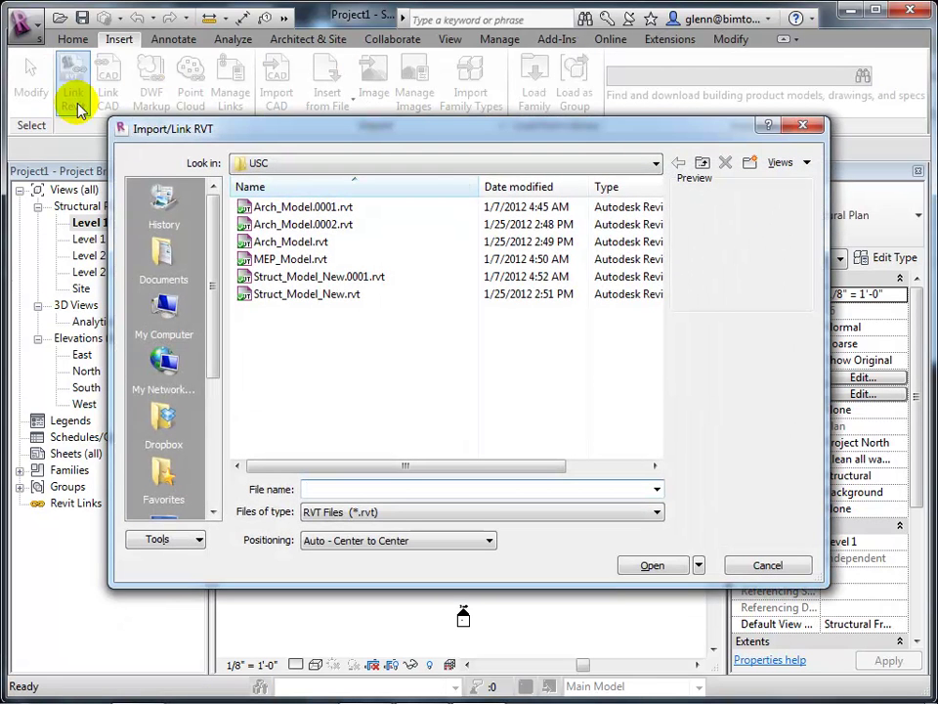
{"action": "left_click", "coordinate": [272, 243]}
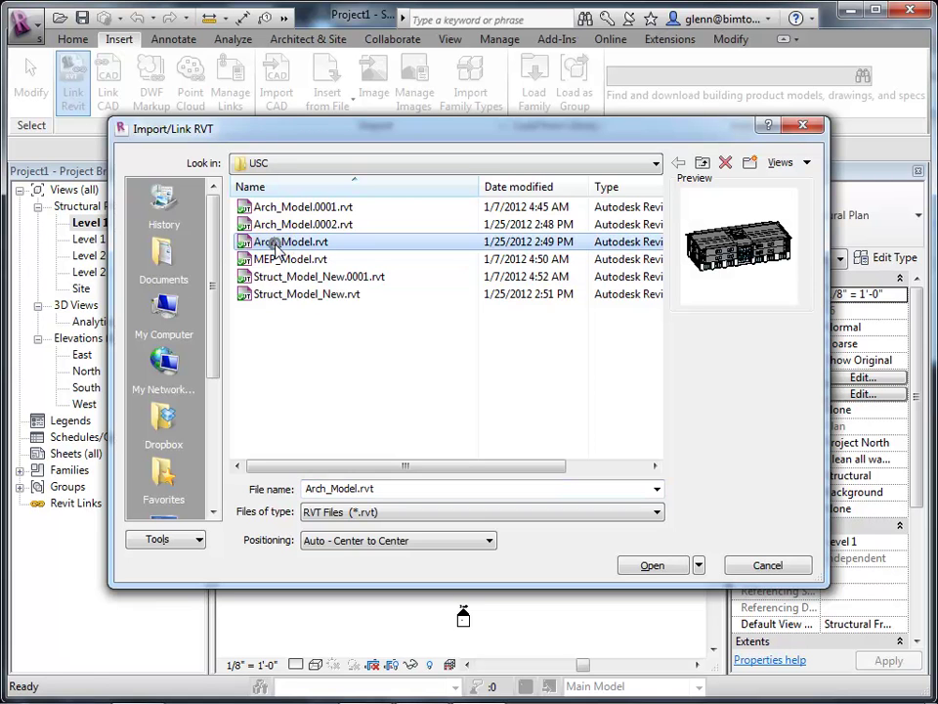
{"action": "left_click", "coordinate": [319, 543]}
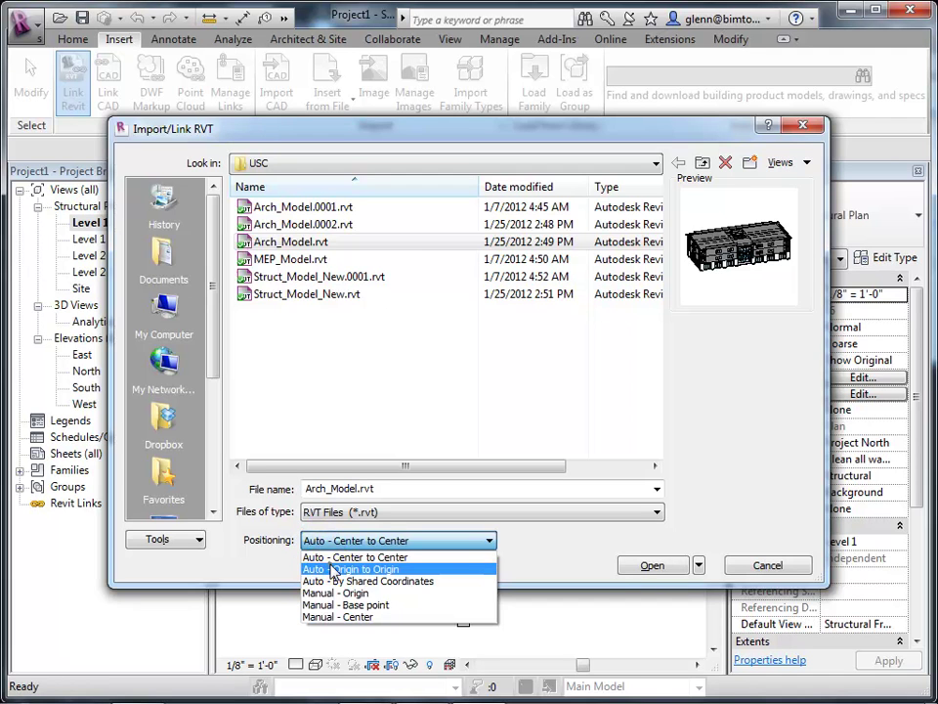
{"action": "left_click", "coordinate": [333, 570]}
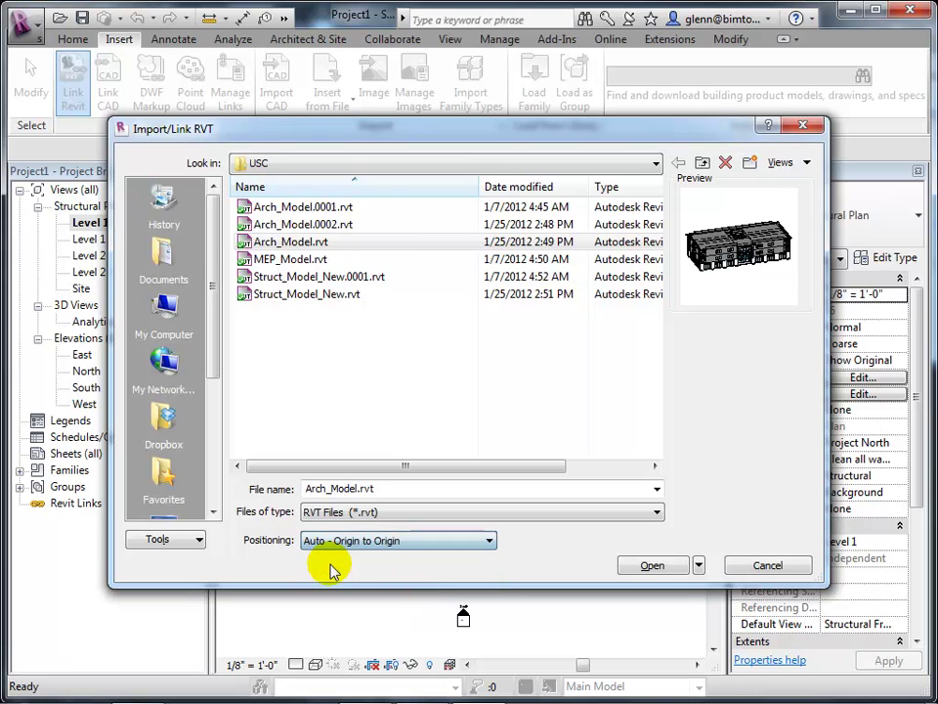
{"action": "left_click", "coordinate": [651, 569]}
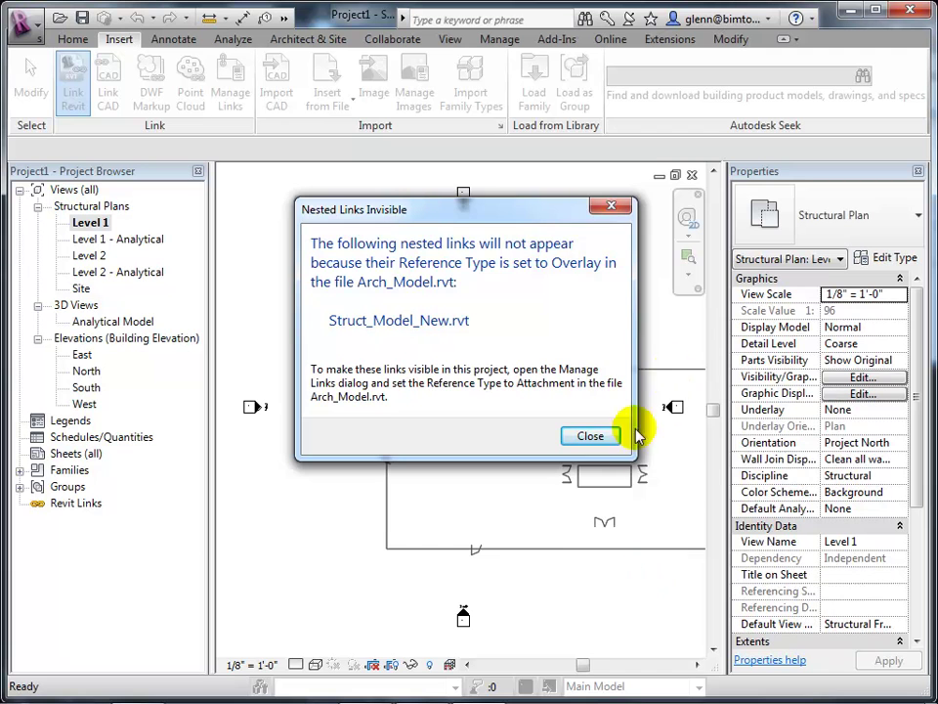
{"action": "left_click", "coordinate": [590, 436]}
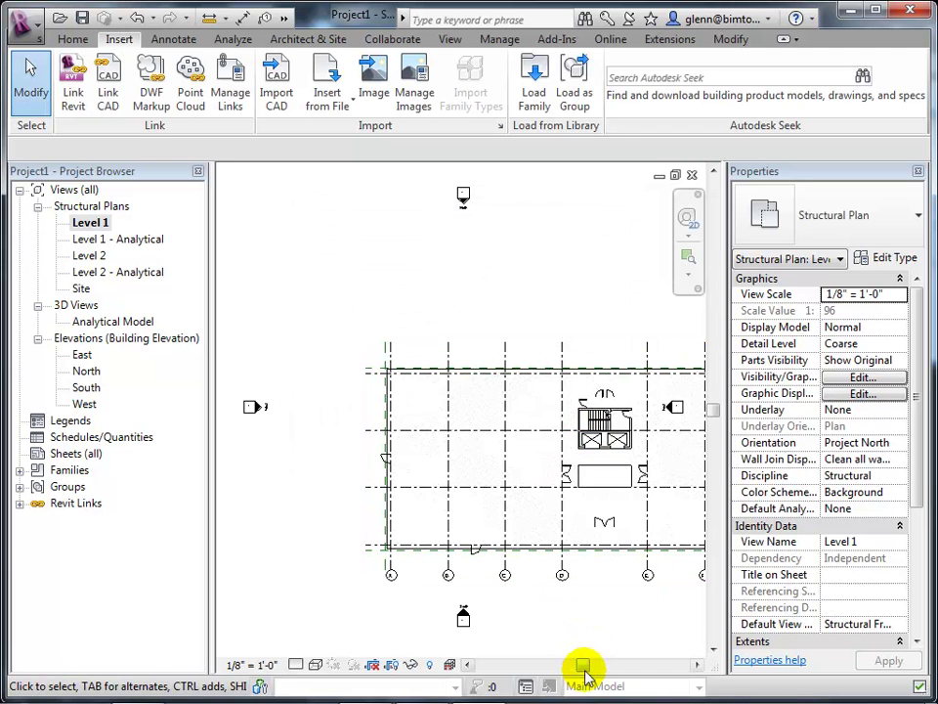
Step: Examine the linked architectural model and its grids on the Level 1 plan, checking that it selects as one object
{"action": "left_click_drag", "start_coordinate": [585, 665], "coordinate": [718, 660]}
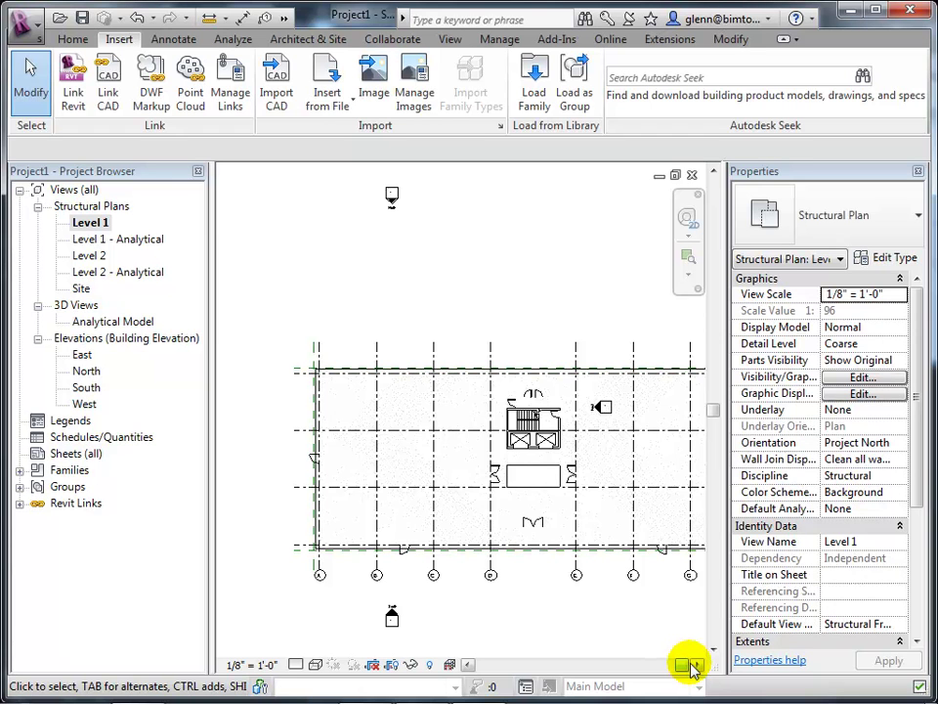
{"action": "left_click", "coordinate": [696, 665]}
{"action": "left_click", "coordinate": [697, 665]}
{"action": "left_click", "coordinate": [696, 665]}
{"action": "left_click", "coordinate": [696, 664]}
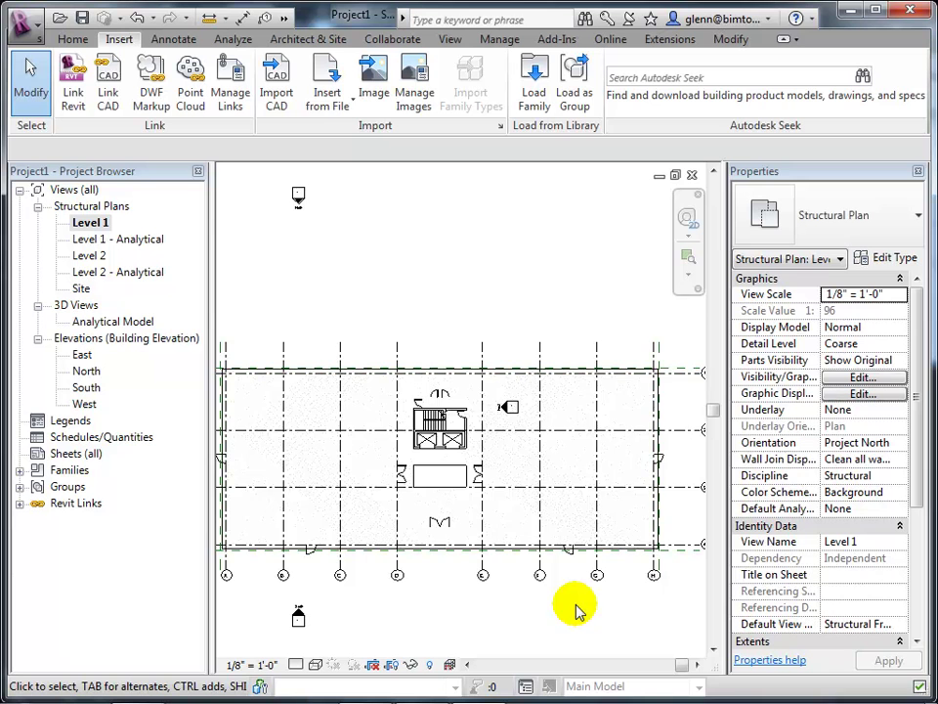
{"action": "scroll", "coordinate": [486, 630], "scroll_direction": "down", "scroll_amount": 2}
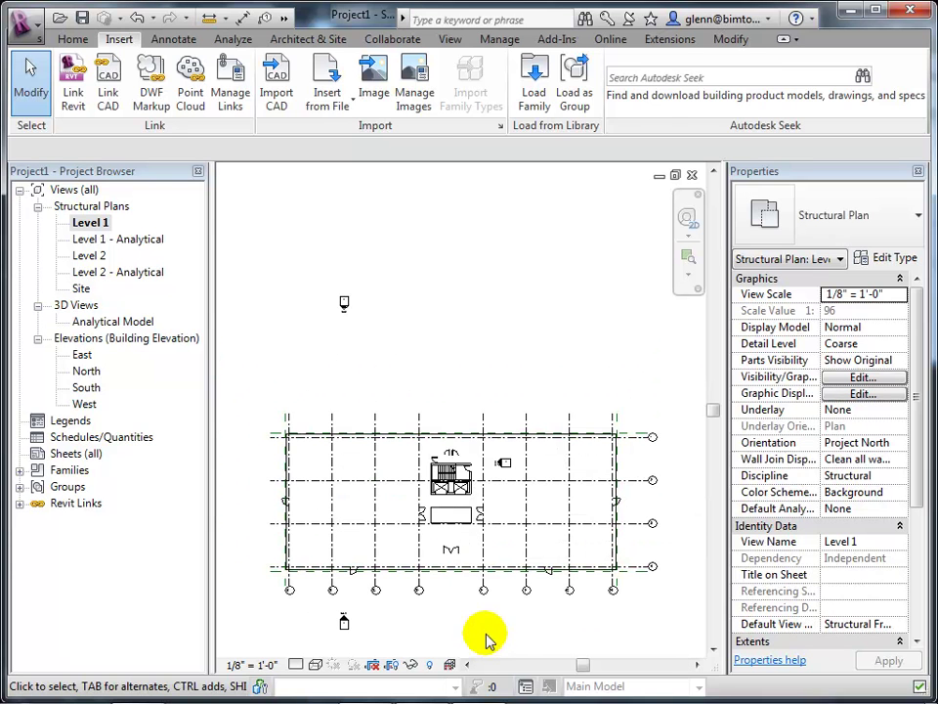
{"action": "left_click", "coordinate": [478, 482]}
{"action": "left_click", "coordinate": [490, 653]}
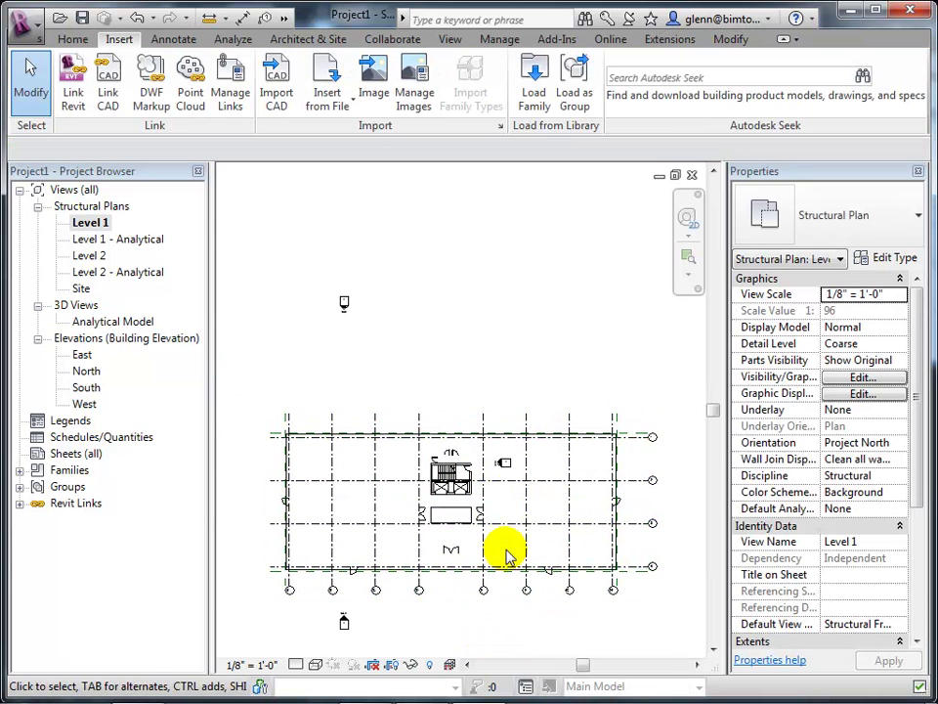
{"action": "left_click", "coordinate": [509, 530]}
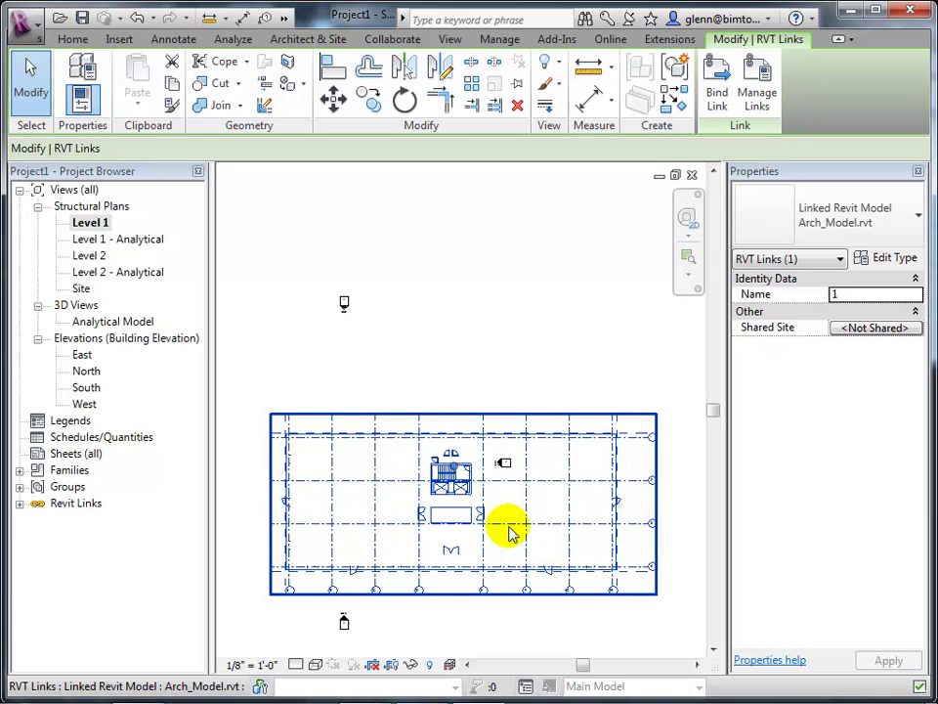
{"action": "left_click", "coordinate": [515, 357]}
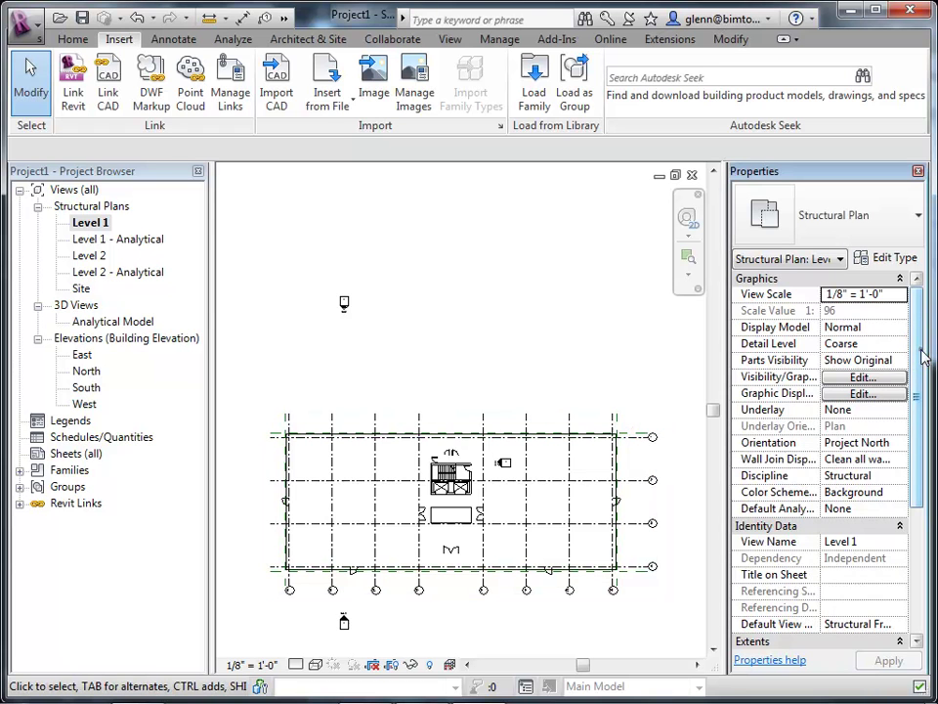
Step: Check the available Discipline options for the Level 1 structural plan without changing the setting
{"action": "scroll", "coordinate": [915, 373], "scroll_direction": "down", "scroll_amount": 1}
{"action": "left_click", "coordinate": [899, 461]}
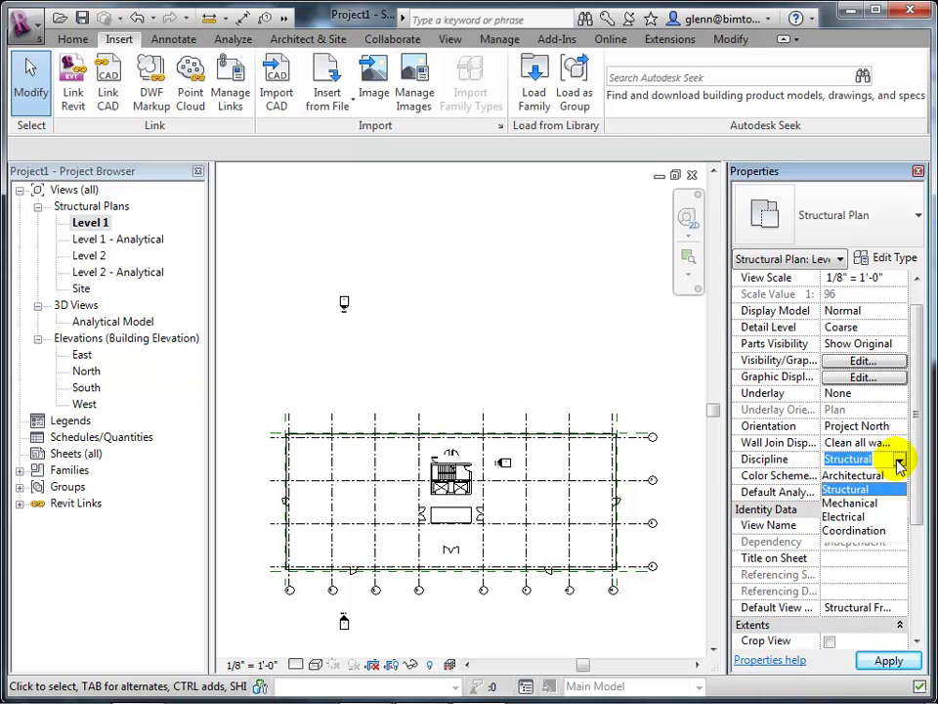
{"action": "left_click", "coordinate": [540, 192]}
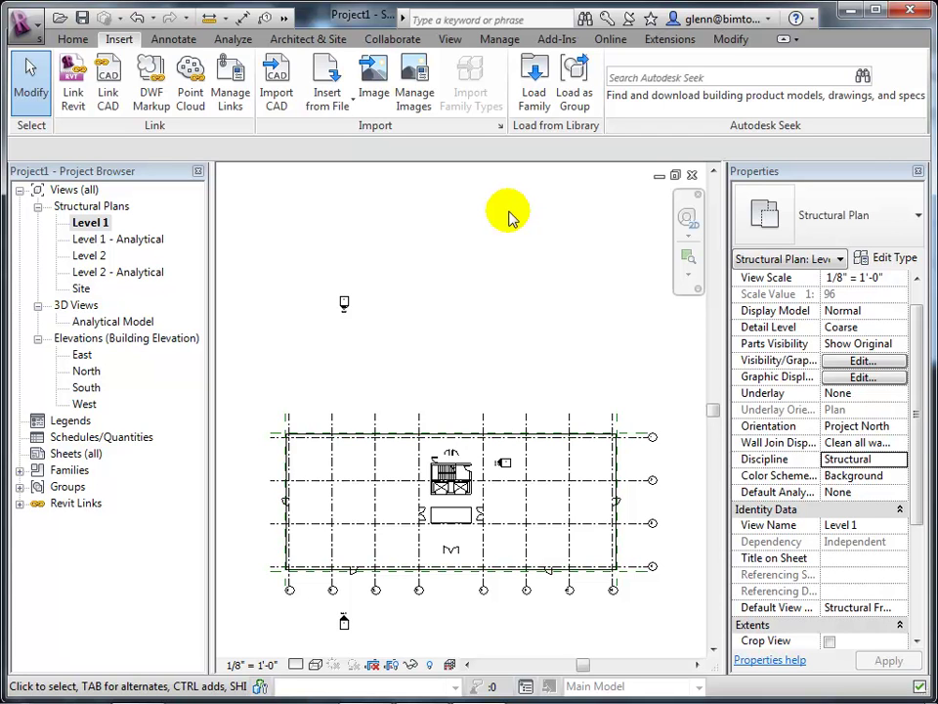
Step: Duplicate the Level 1 structural plan view
{"action": "right_click", "coordinate": [89, 228]}
{"action": "mouse_move", "coordinate": [168, 409]}
{"action": "left_click", "coordinate": [403, 403]}
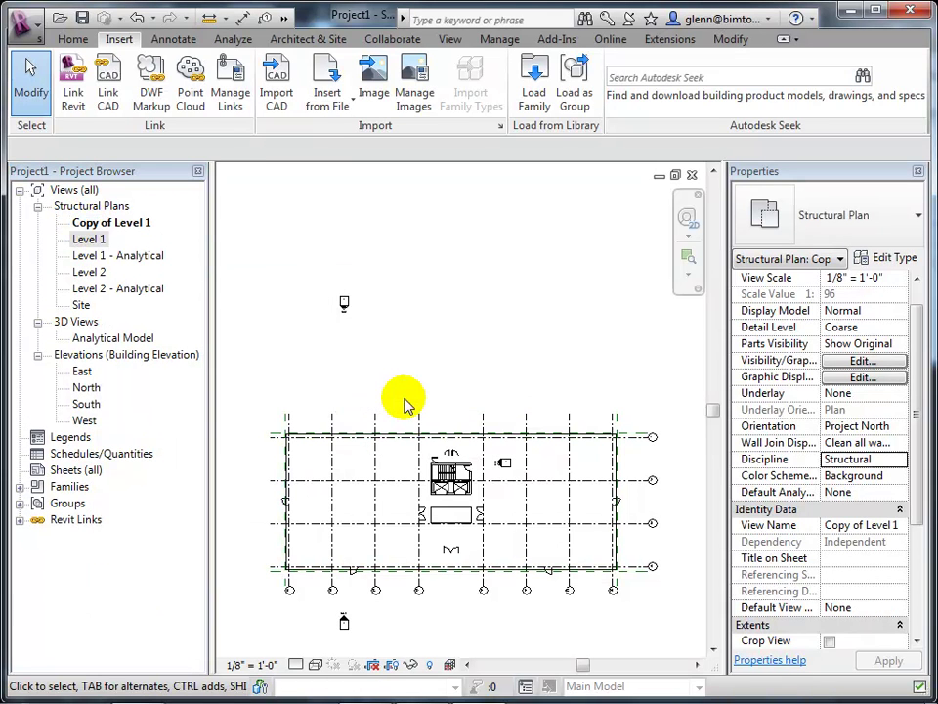
Step: Rename the duplicated Level 1 plan view as Level 1 - Arch
{"action": "right_click", "coordinate": [112, 223]}
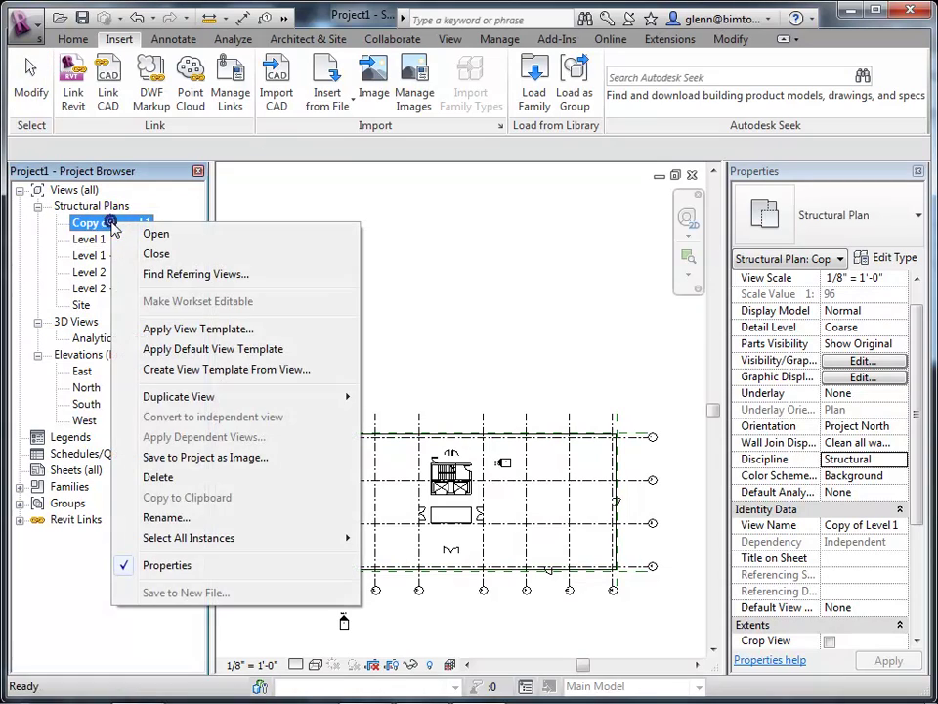
{"action": "left_click", "coordinate": [164, 519]}
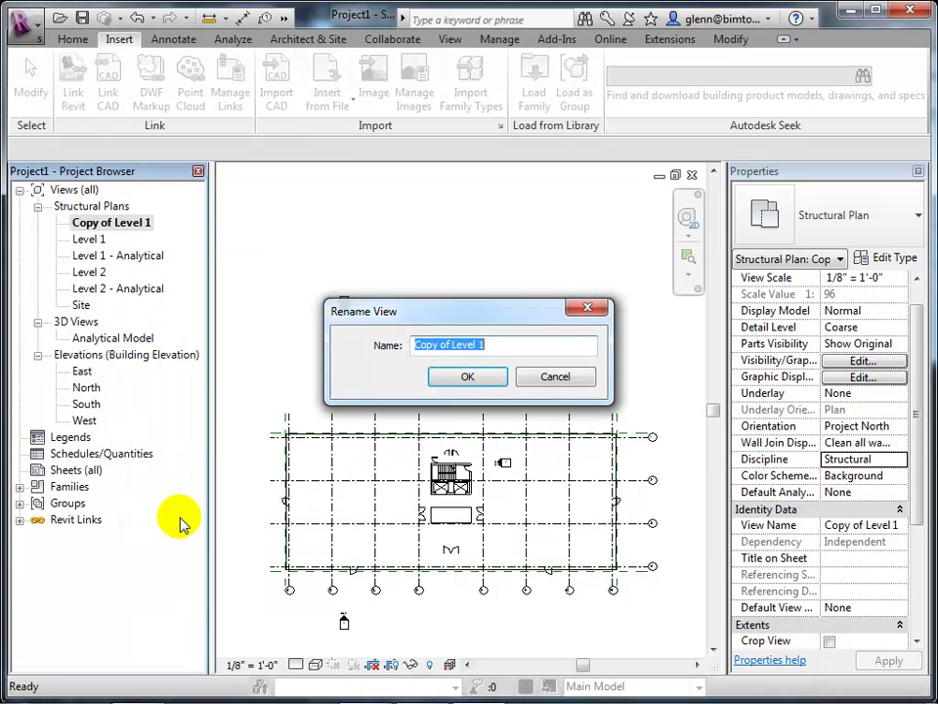
{"action": "type", "text": "Lrb"}
{"action": "key", "text": "BackSpace"}
{"action": "key", "text": "BackSpace"}
{"action": "type", "text": "evel 1 - Arch"}
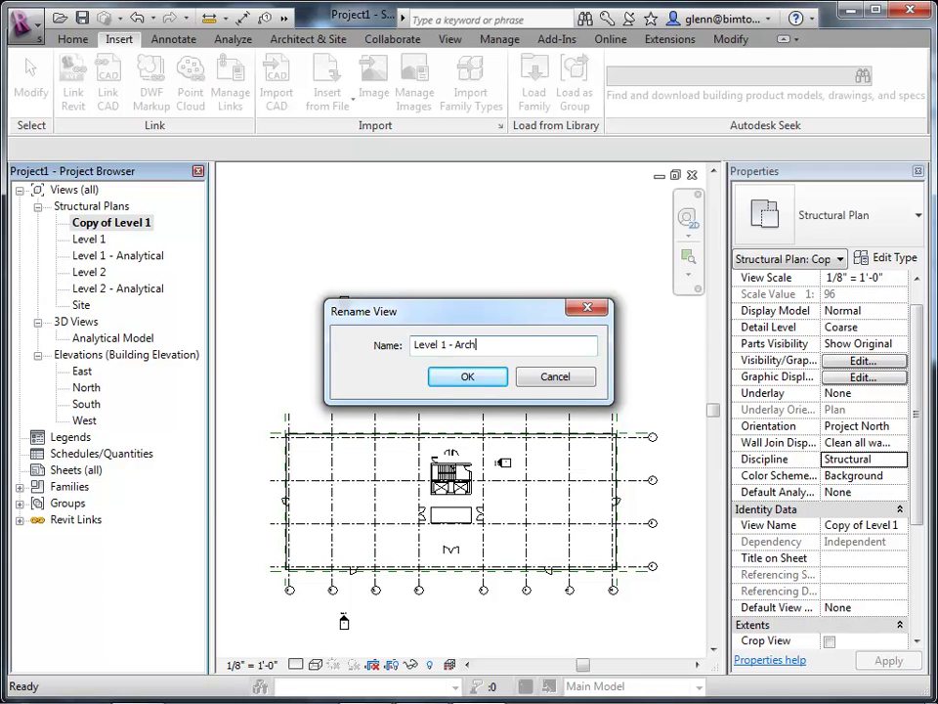
{"action": "left_click", "coordinate": [478, 380]}
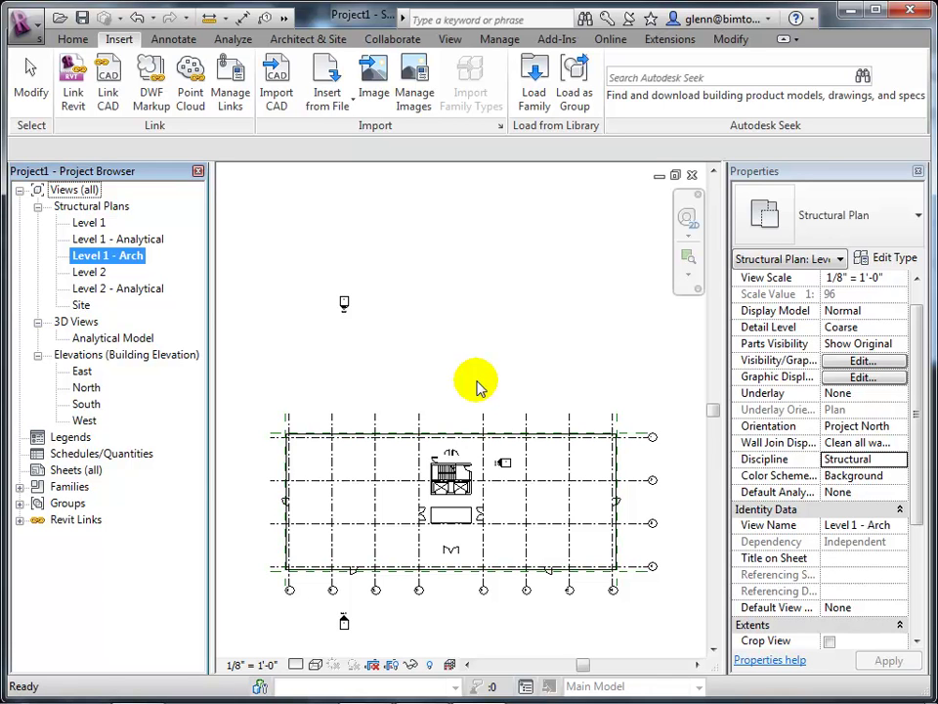
Step: Set the Level 1 - Arch view's discipline to Architectural and inspect the linked walls around grids D to G
{"action": "left_click", "coordinate": [898, 459]}
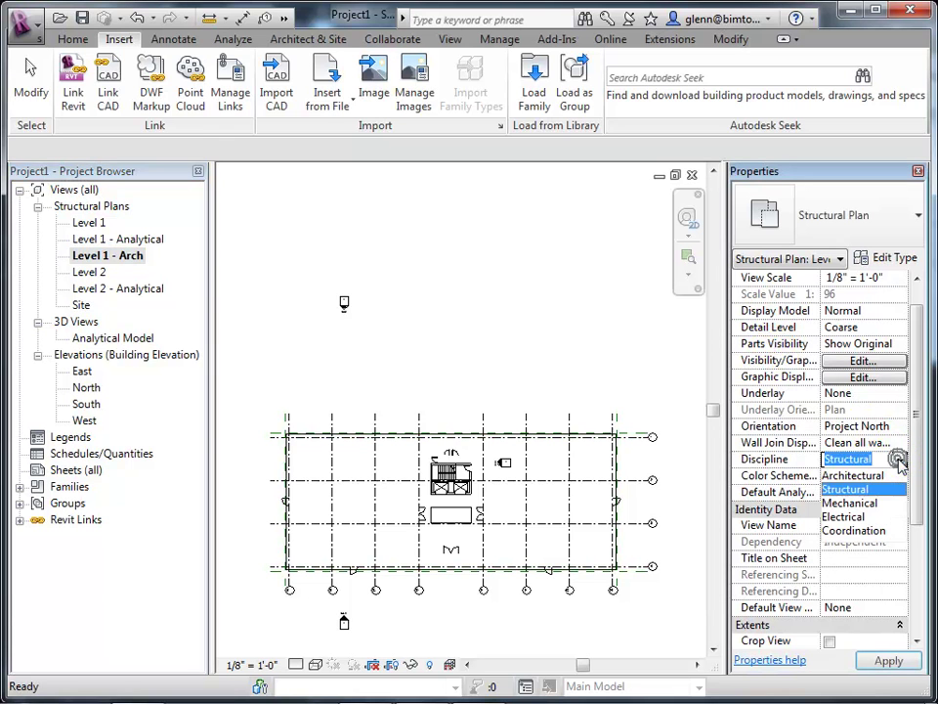
{"action": "left_click", "coordinate": [883, 475]}
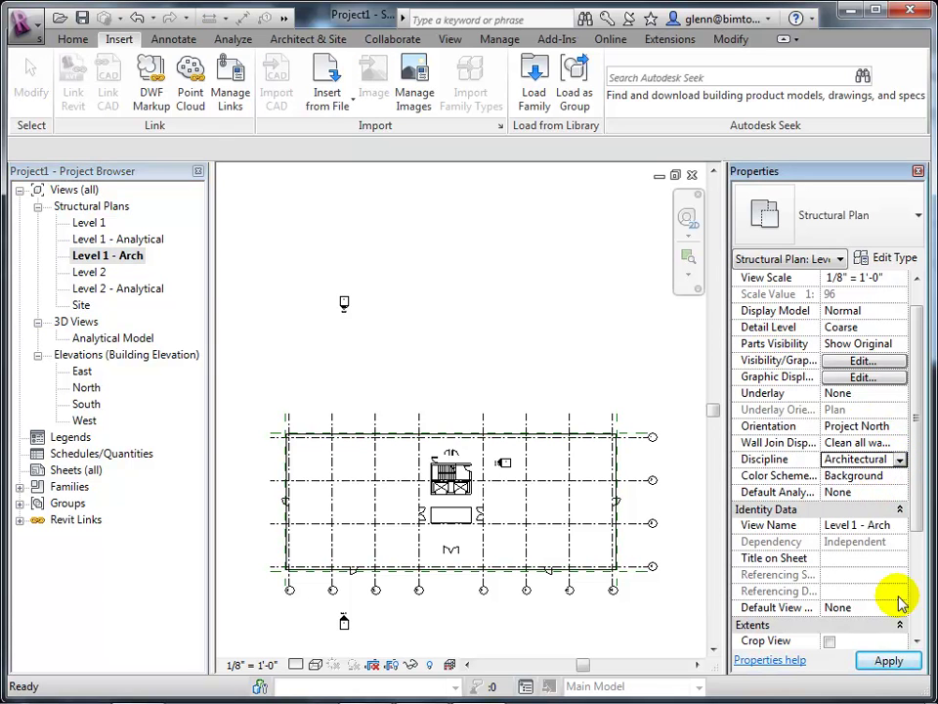
{"action": "left_click", "coordinate": [889, 661]}
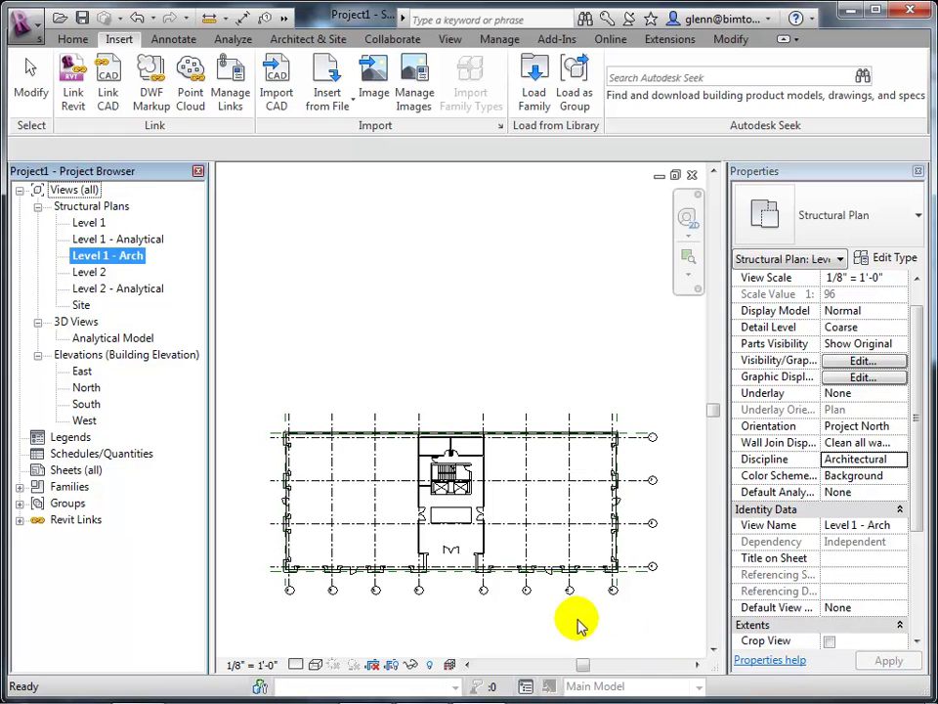
{"action": "left_click", "coordinate": [526, 591]}
{"action": "scroll", "coordinate": [526, 591], "scroll_direction": "up", "scroll_amount": 3}
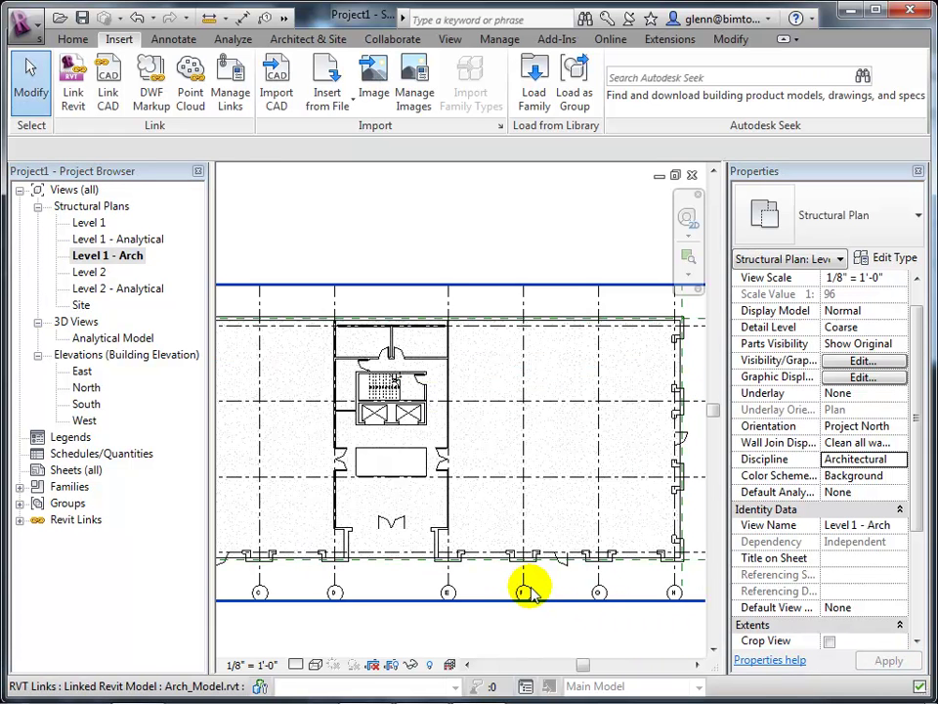
{"action": "scroll", "coordinate": [528, 593], "scroll_direction": "up", "scroll_amount": 2}
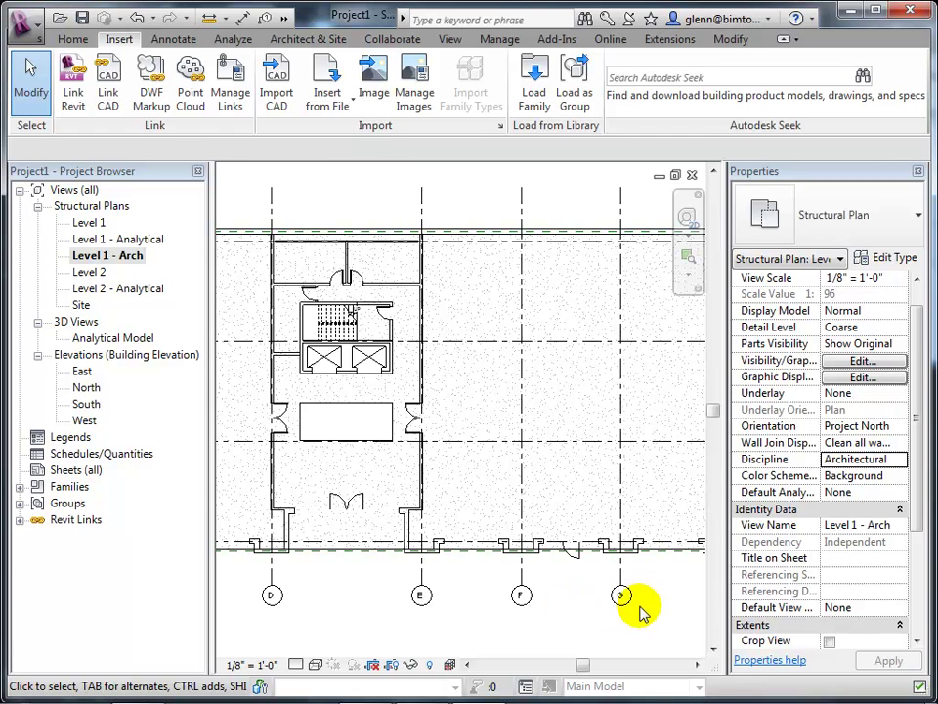
{"action": "scroll", "coordinate": [641, 612], "scroll_direction": "up", "scroll_amount": 1}
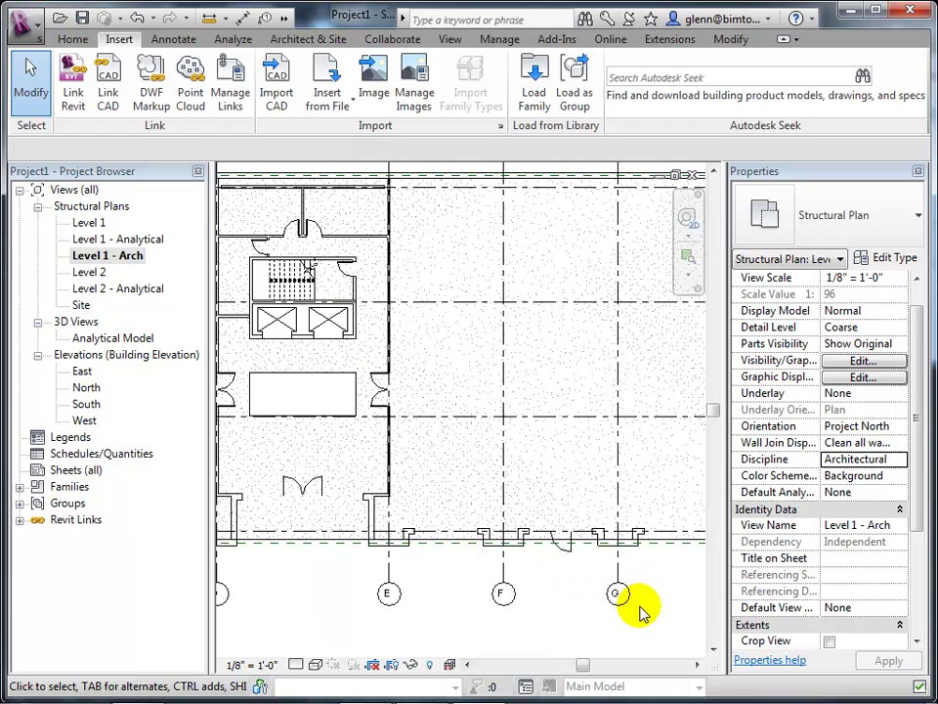
Step: Set the Level 1 - Arch view's discipline to Coordination and apply the change
{"action": "left_click", "coordinate": [899, 460]}
{"action": "left_click", "coordinate": [854, 530]}
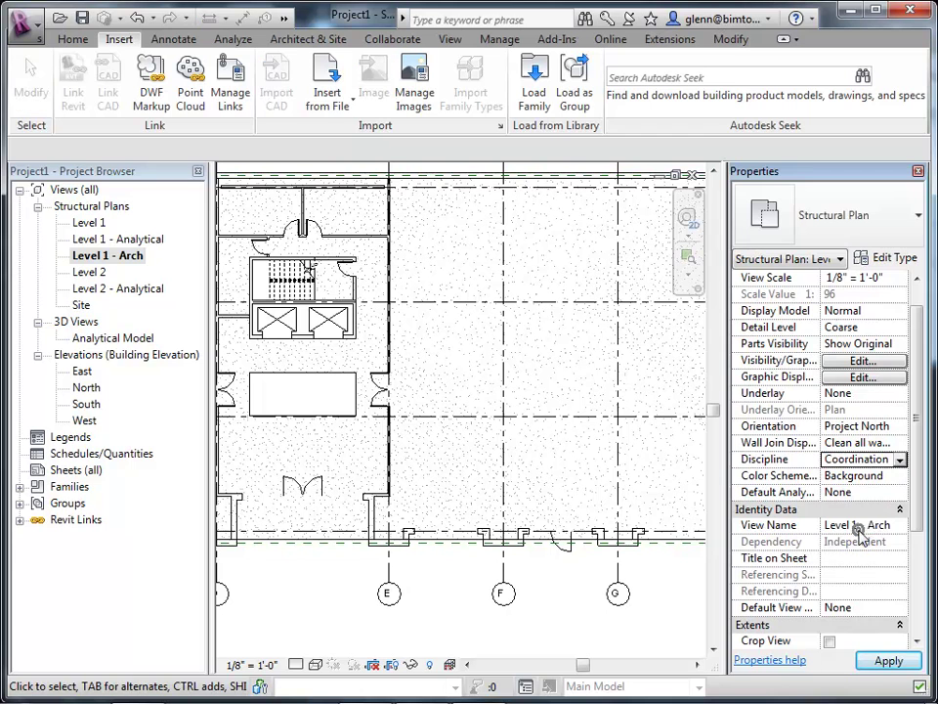
{"action": "left_click", "coordinate": [887, 661]}
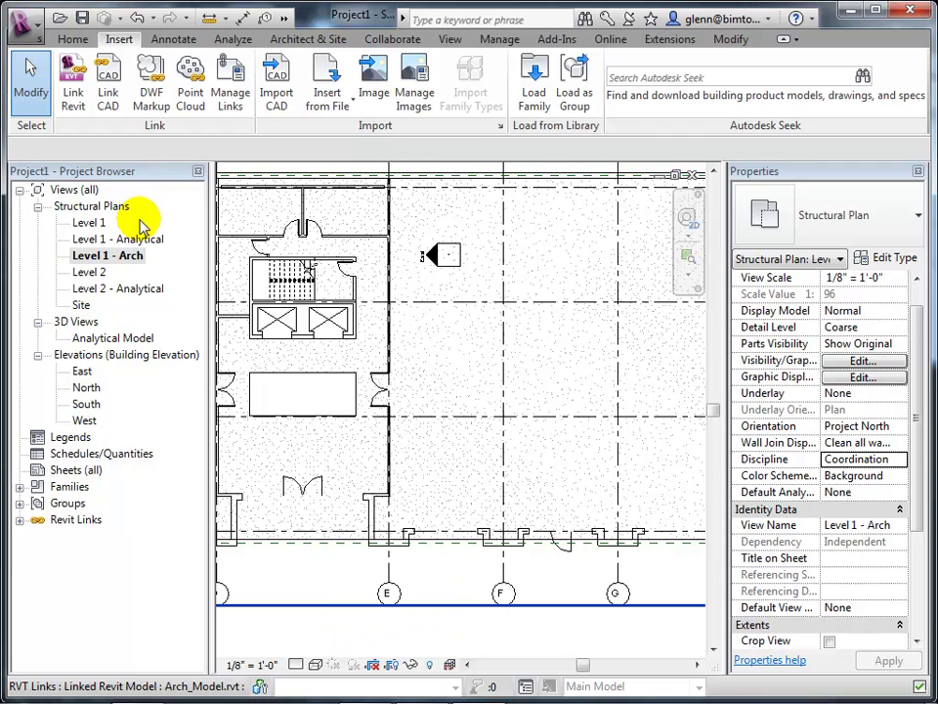
Step: Reopen the Level 1 structural plan and compare its view properties with those of Level 1 - Arch
{"action": "double_click", "coordinate": [94, 223]}
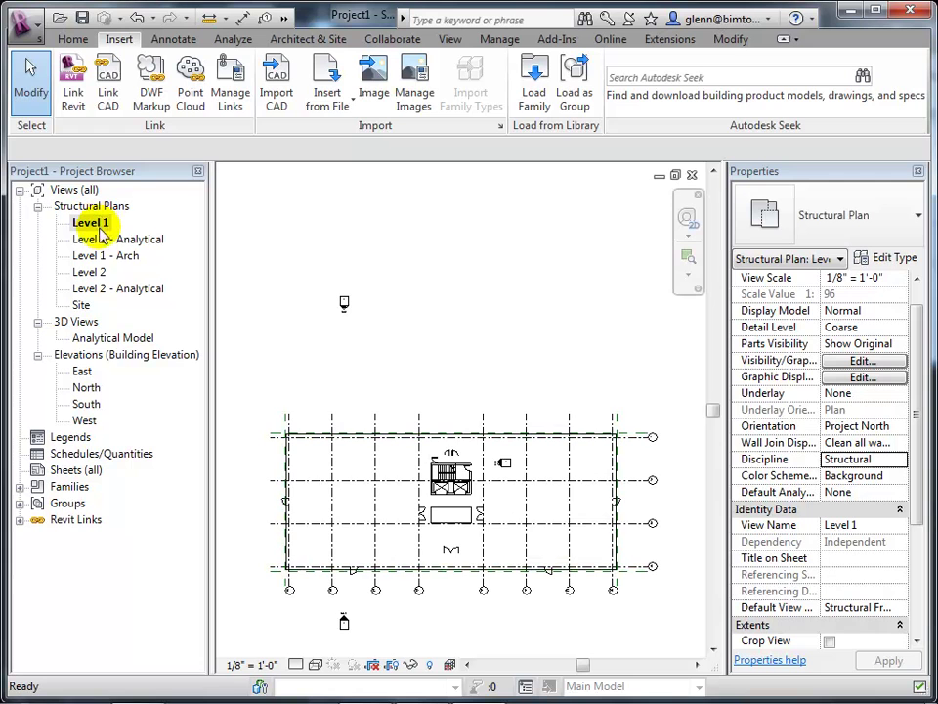
{"action": "left_click", "coordinate": [106, 257]}
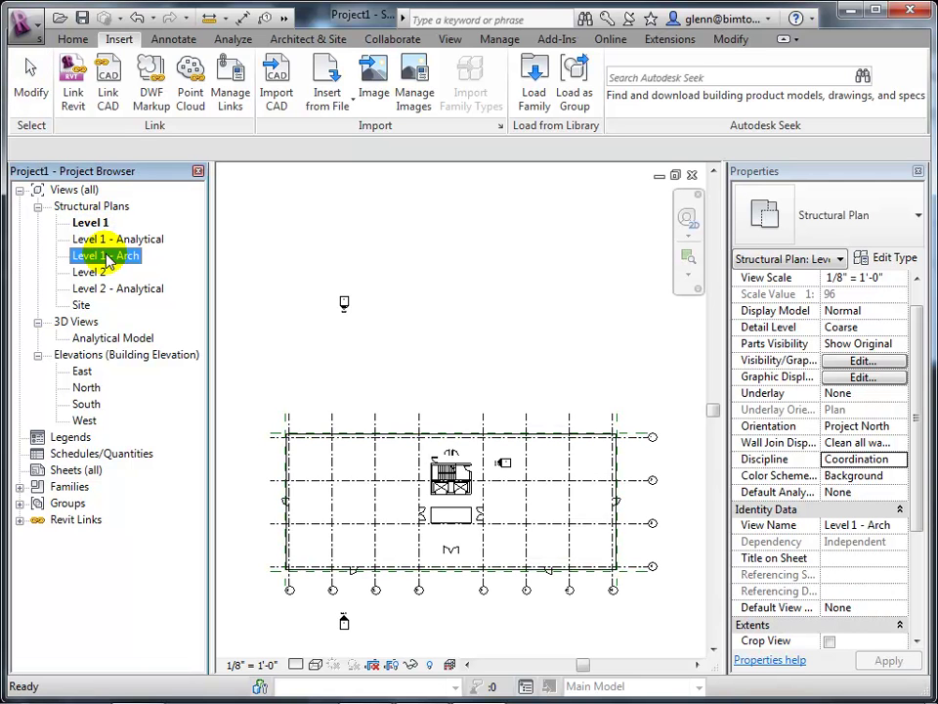
{"action": "left_click", "coordinate": [448, 344]}
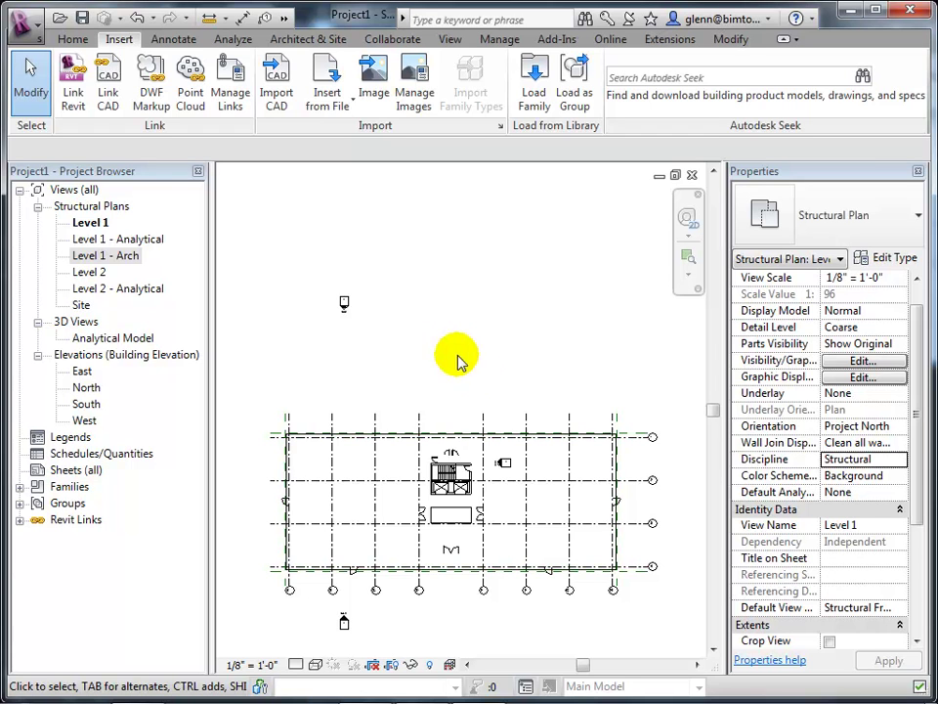
Step: Open the South elevation and compare the linked model's levels beside grid H with the structural project's own levels
{"action": "double_click", "coordinate": [85, 404]}
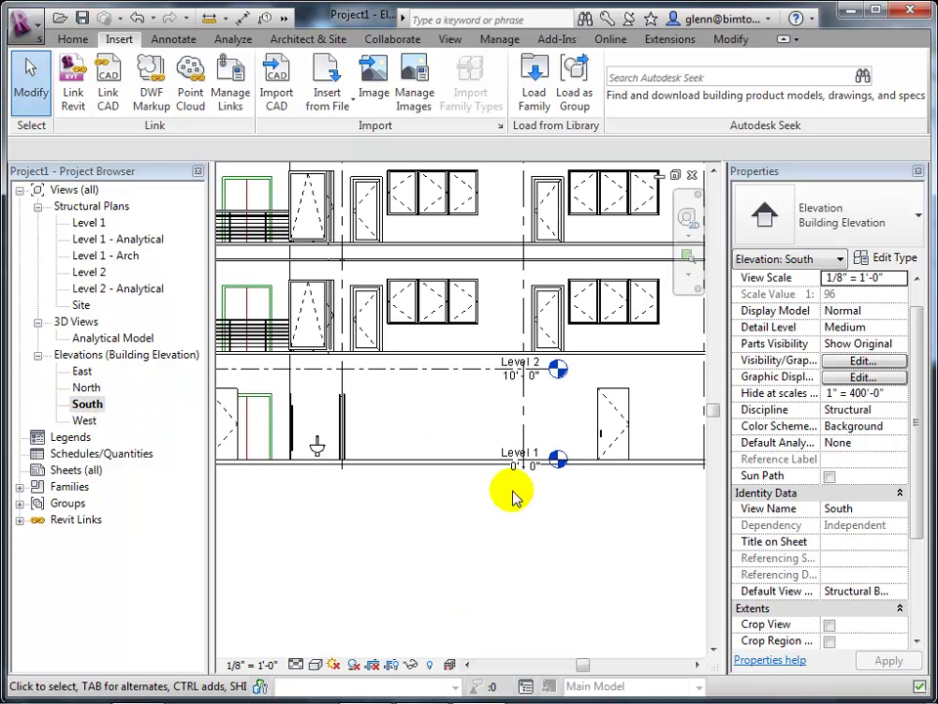
{"action": "scroll", "coordinate": [561, 557], "scroll_direction": "down", "scroll_amount": 4}
{"action": "middle_click_drag", "start_coordinate": [576, 566], "coordinate": [412, 603]}
{"action": "scroll", "coordinate": [413, 603], "scroll_direction": "down", "scroll_amount": 1}
{"action": "scroll", "coordinate": [606, 518], "scroll_direction": "up", "scroll_amount": 5}
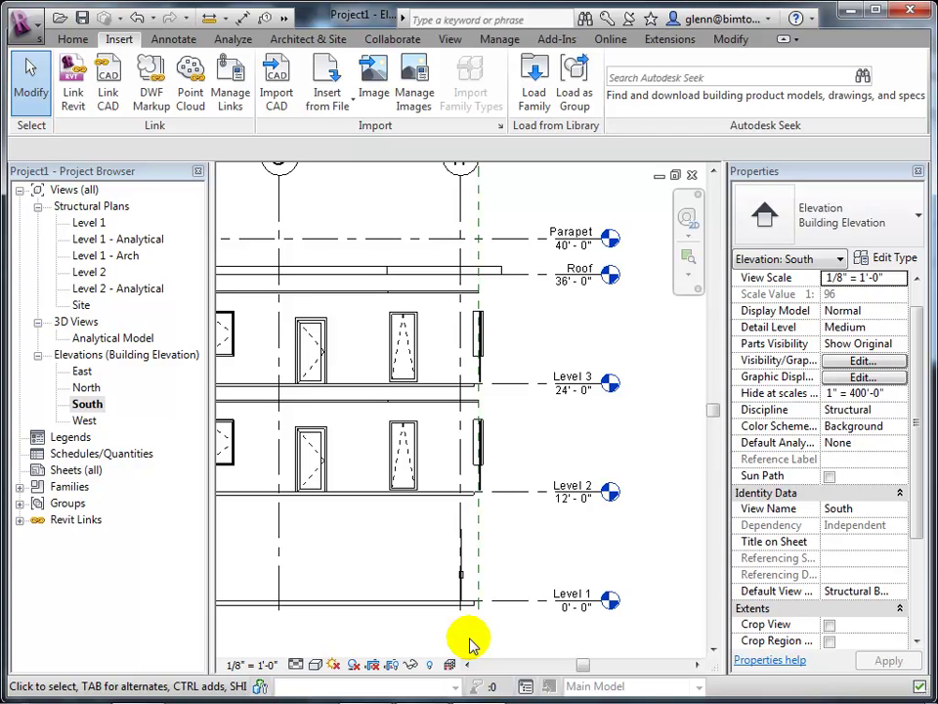
{"action": "scroll", "coordinate": [389, 575], "scroll_direction": "down", "scroll_amount": 4}
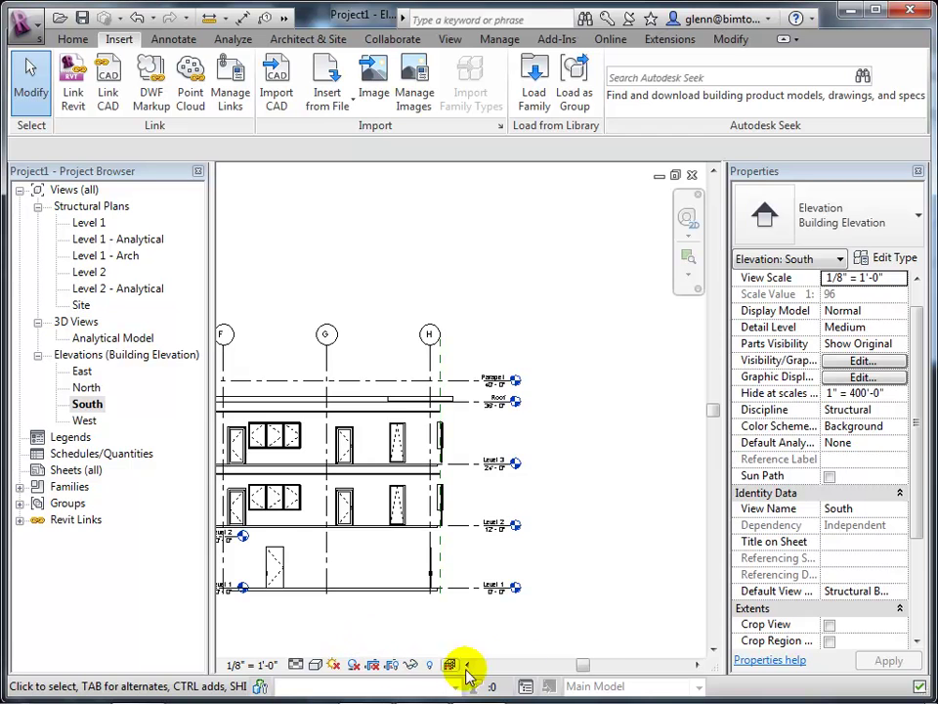
{"action": "left_click_drag", "start_coordinate": [588, 666], "coordinate": [550, 665]}
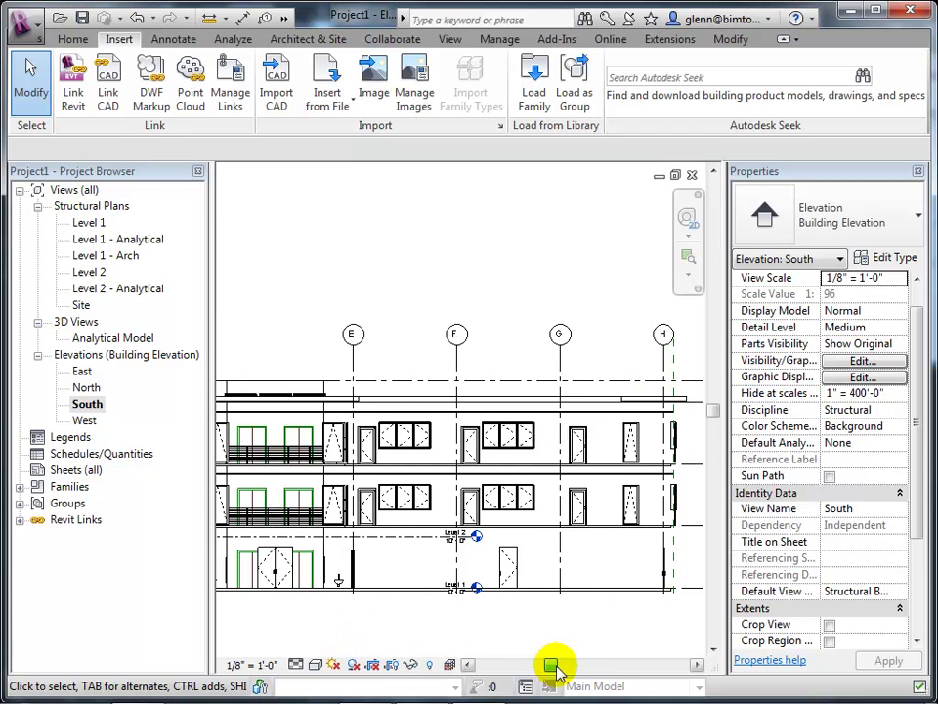
Step: Try deleting the structural project's own Level 2 together with its plan views, and undo the deletion
{"action": "left_click", "coordinate": [423, 543]}
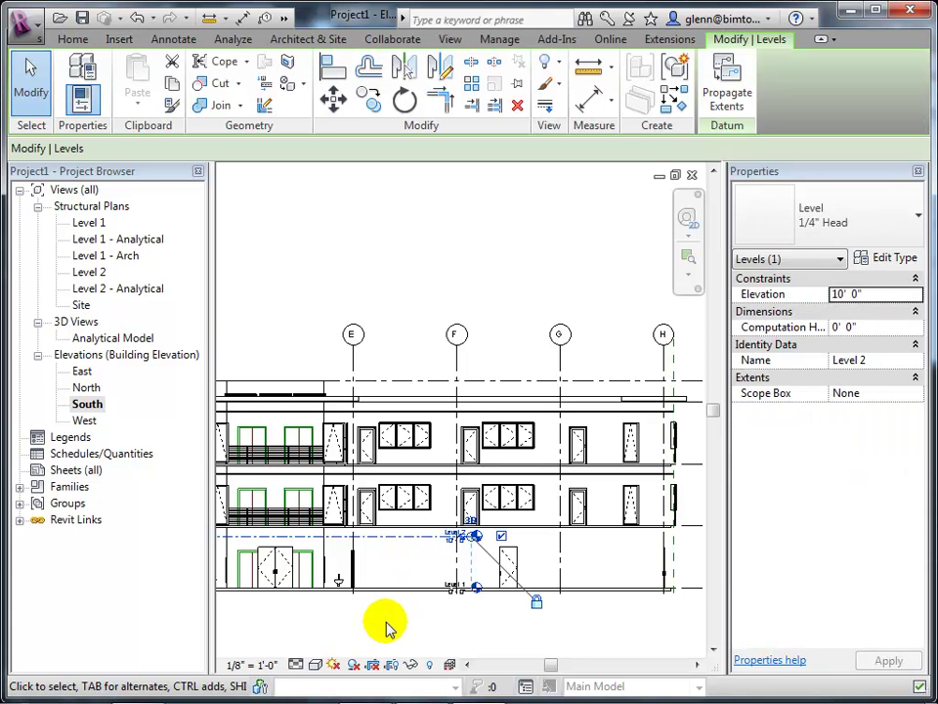
{"action": "key", "text": "Delete"}
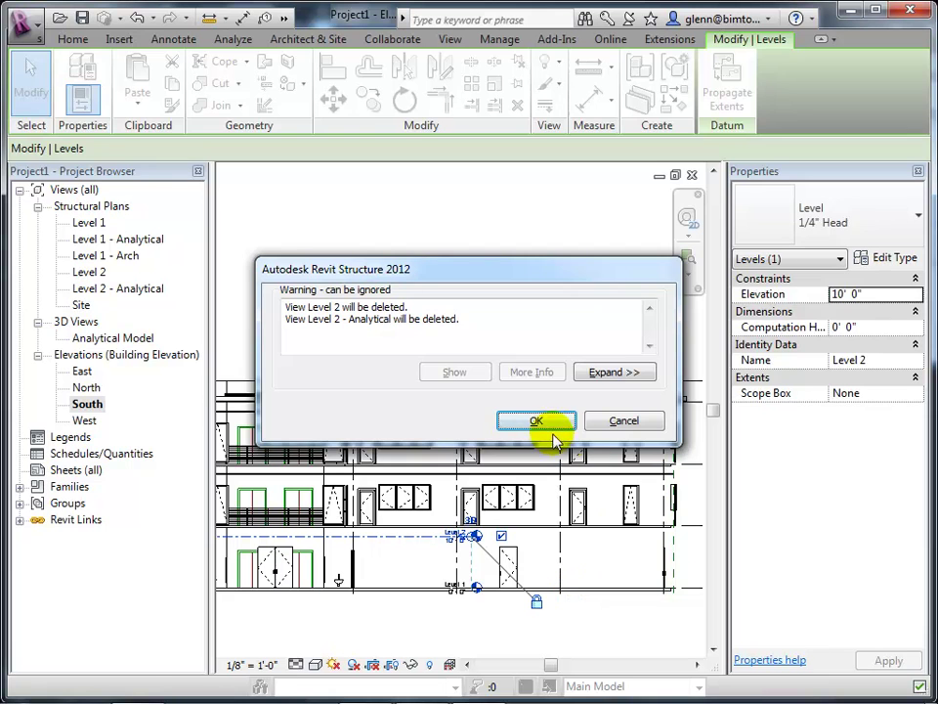
{"action": "left_click", "coordinate": [536, 420]}
{"action": "left_click", "coordinate": [408, 633]}
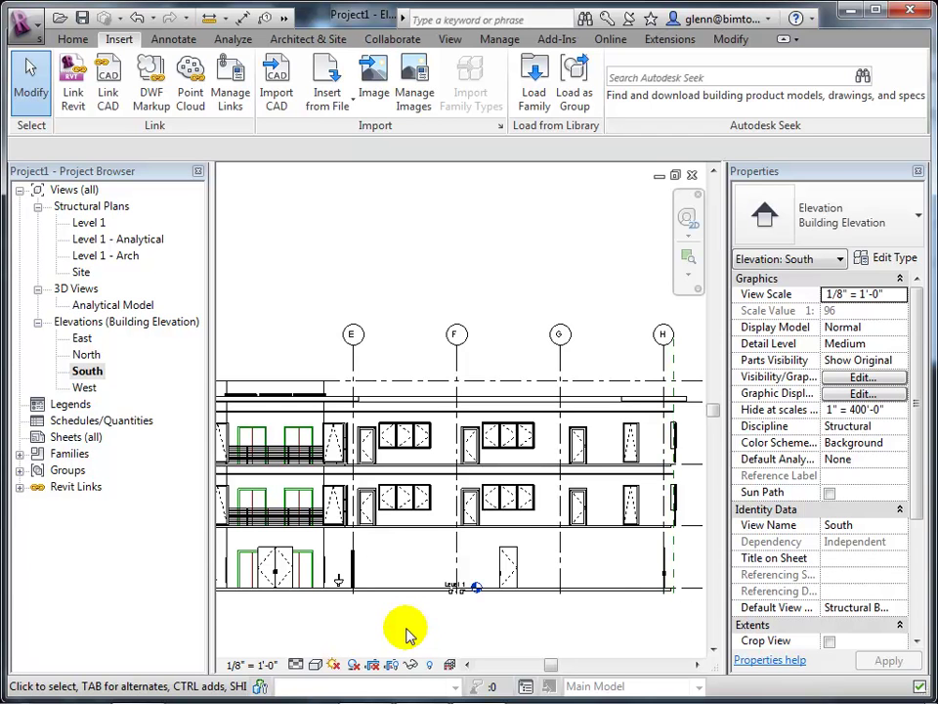
{"action": "scroll", "coordinate": [373, 622], "scroll_direction": "down", "scroll_amount": 1}
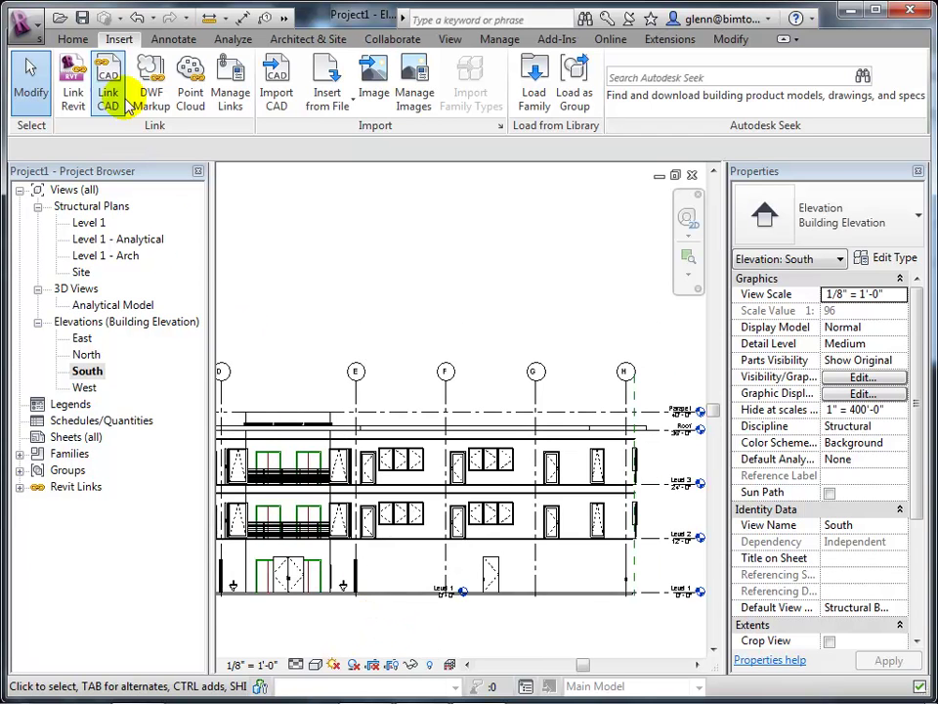
{"action": "left_click", "coordinate": [136, 18]}
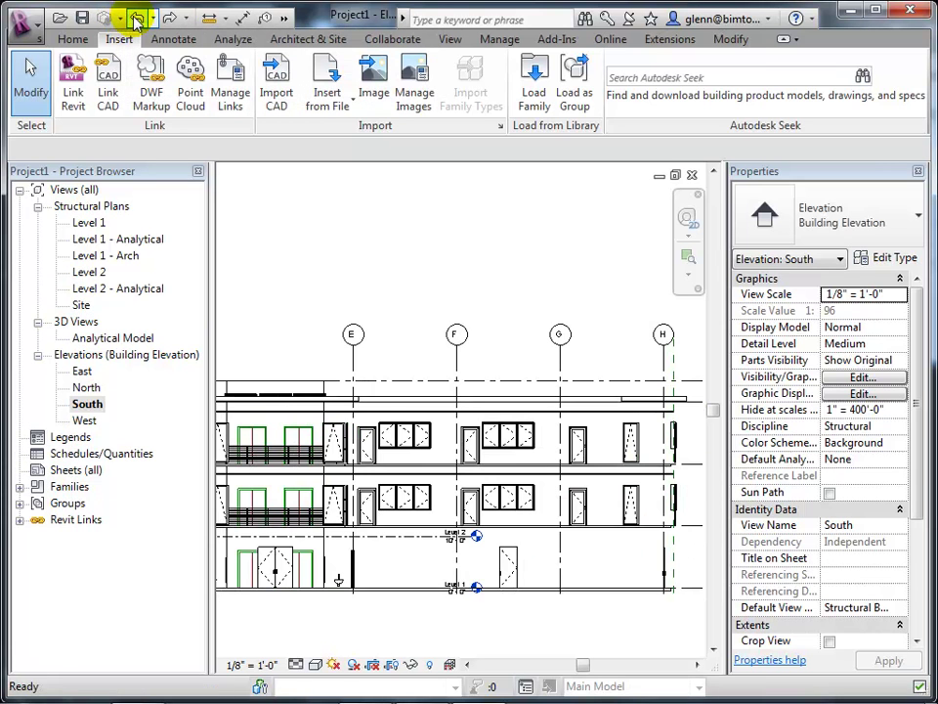
Step: Delete the structural project's own Level 2, accept removing its two plan views, and check the linked levels beside grid H
{"action": "left_click", "coordinate": [391, 537]}
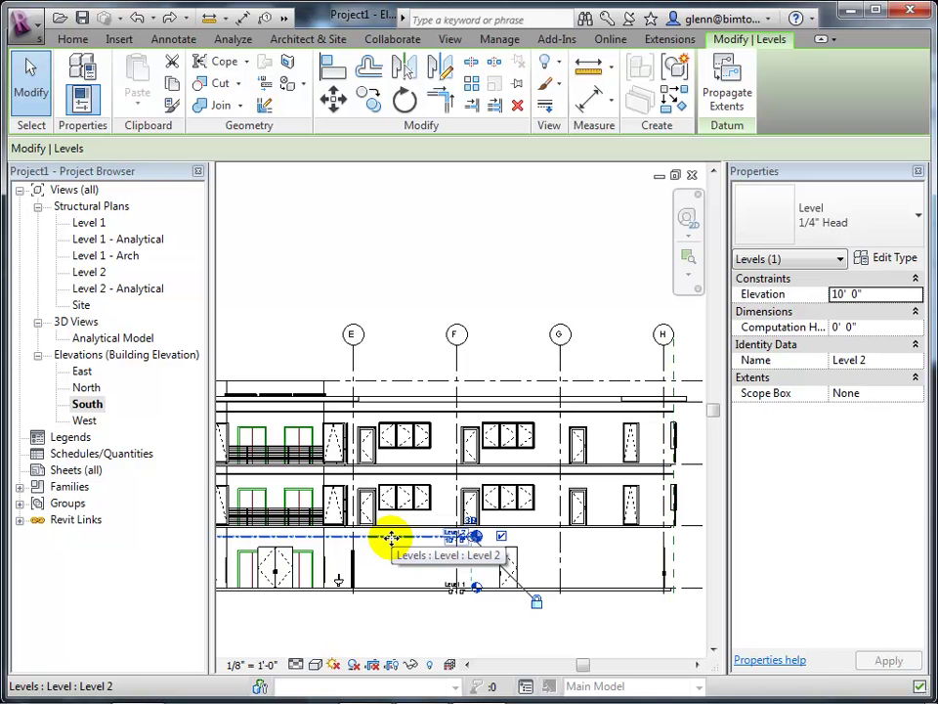
{"action": "key", "text": "Delete"}
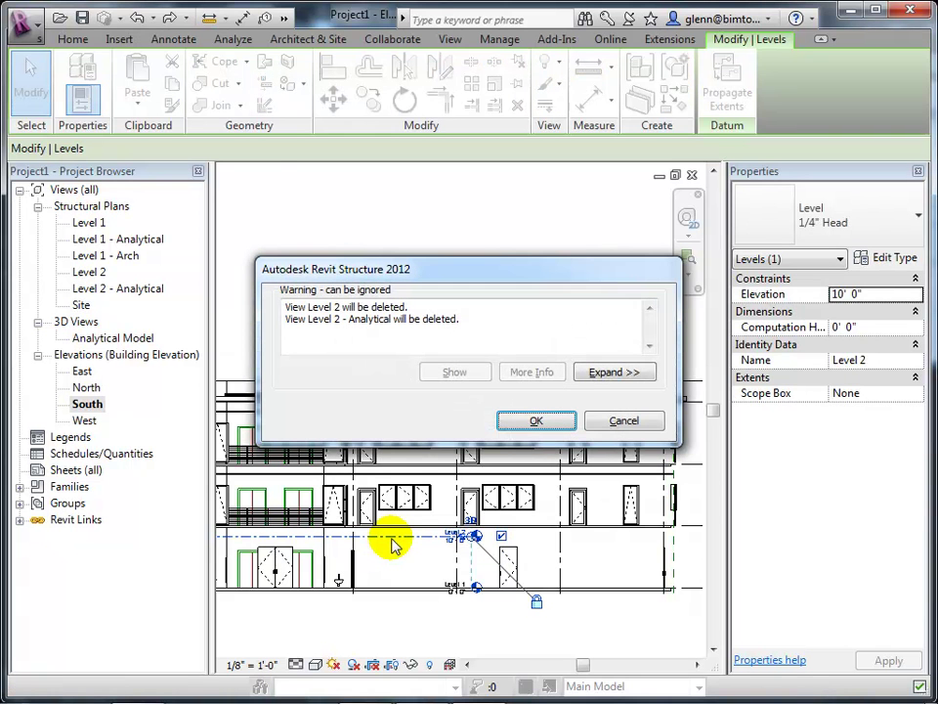
{"action": "left_click", "coordinate": [534, 420]}
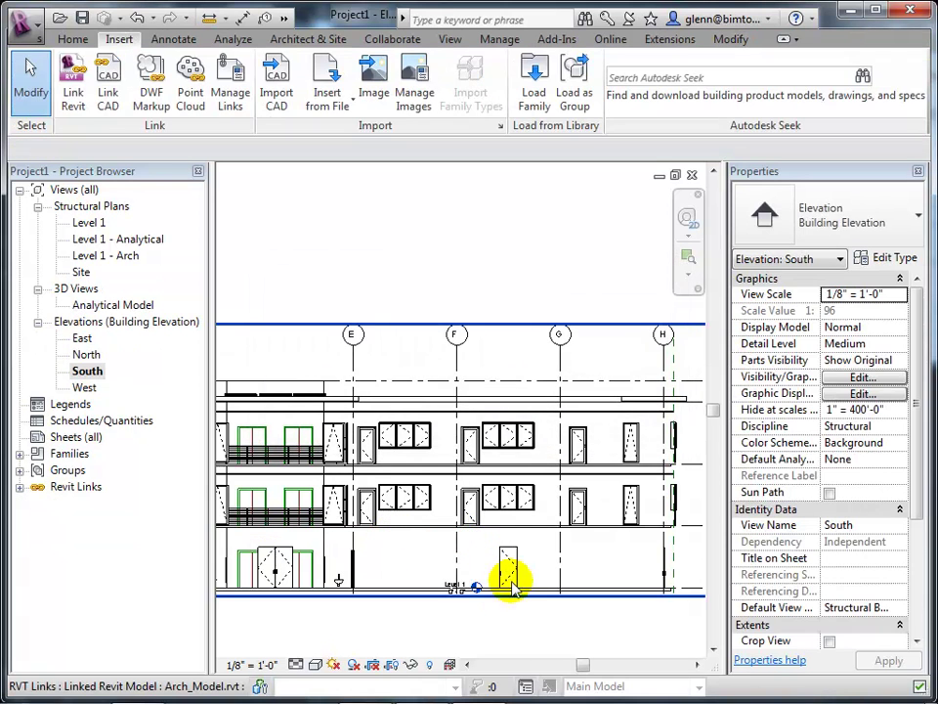
{"action": "left_click", "coordinate": [575, 665]}
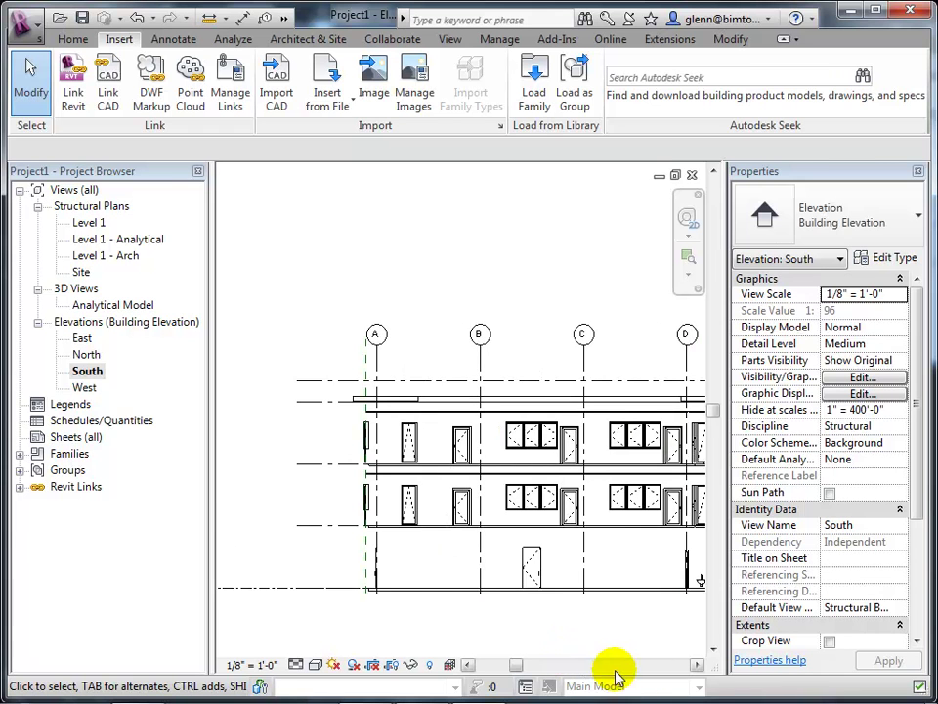
{"action": "left_click_drag", "start_coordinate": [516, 665], "coordinate": [600, 667]}
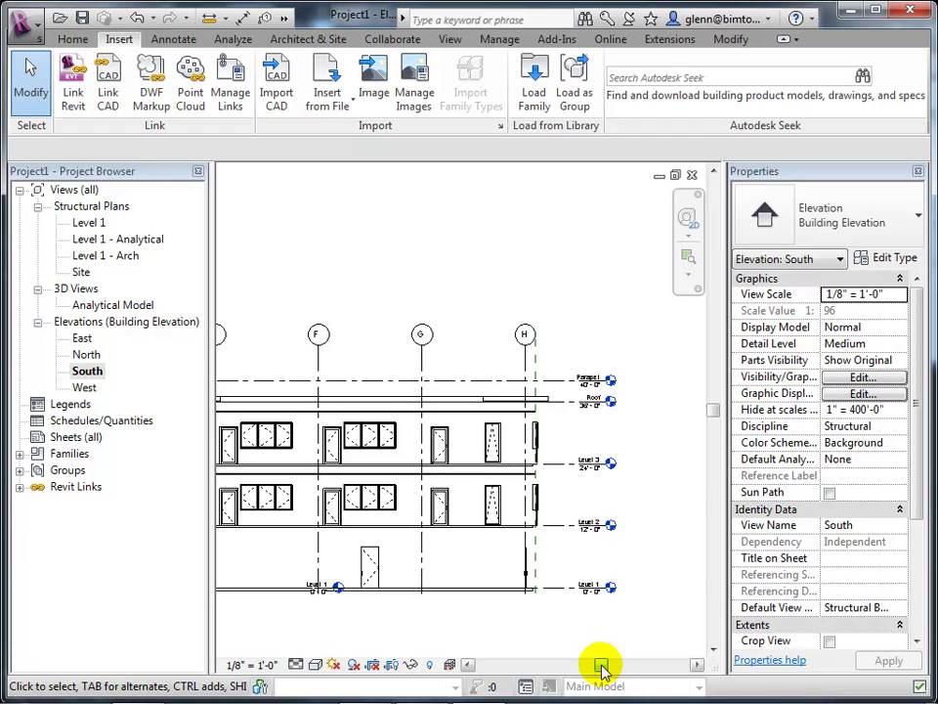
Step: Open the Level 1 structural plan and start Copy/Monitor on the linked architectural model
{"action": "double_click", "coordinate": [89, 223]}
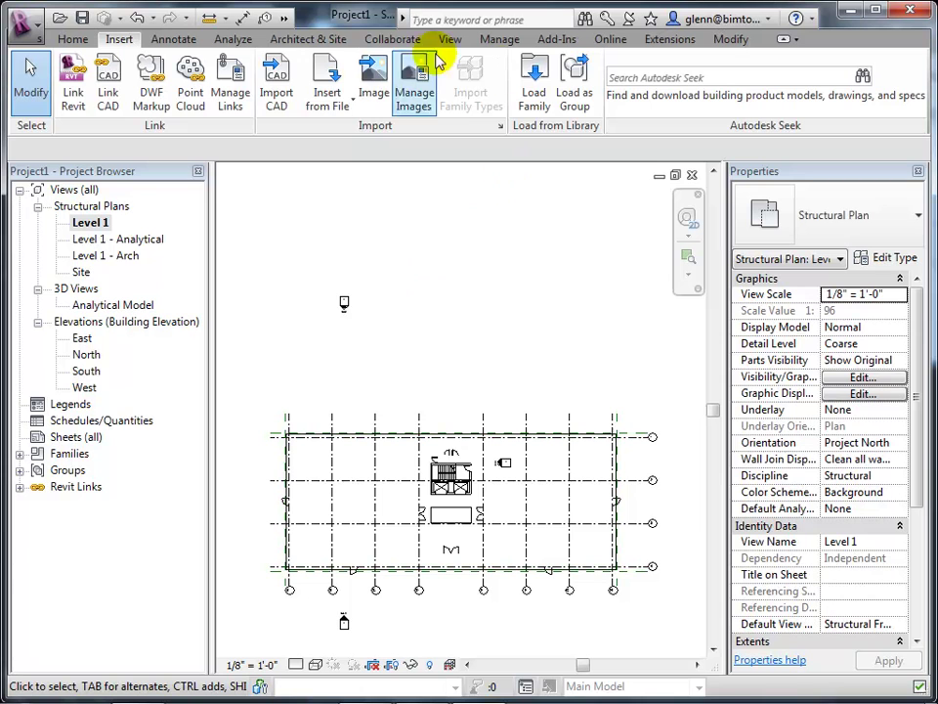
{"action": "left_click", "coordinate": [407, 41]}
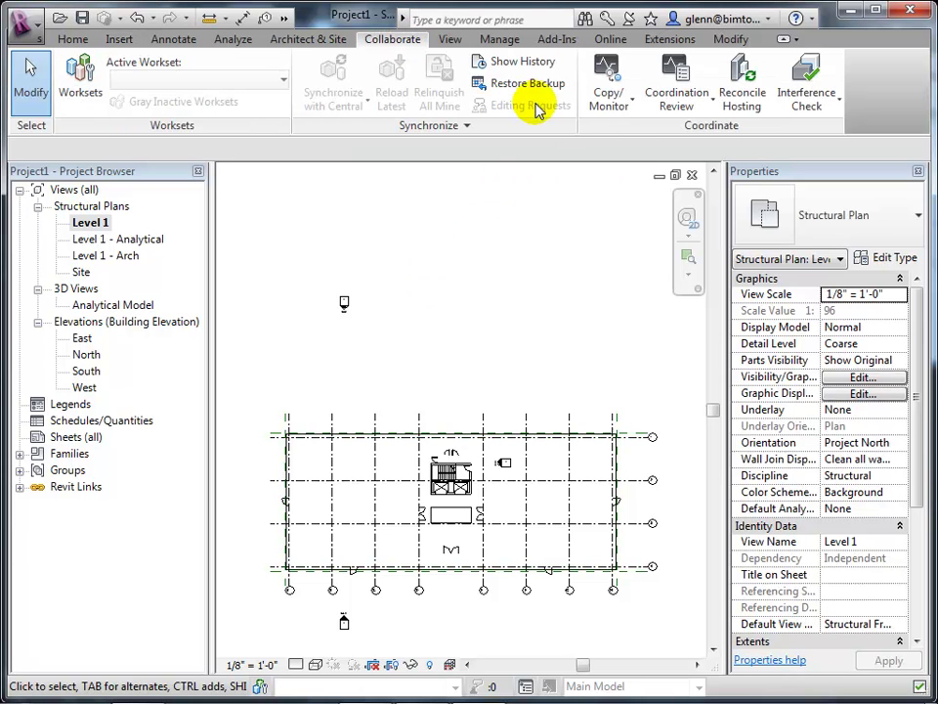
{"action": "left_click", "coordinate": [619, 117]}
{"action": "left_click", "coordinate": [619, 119]}
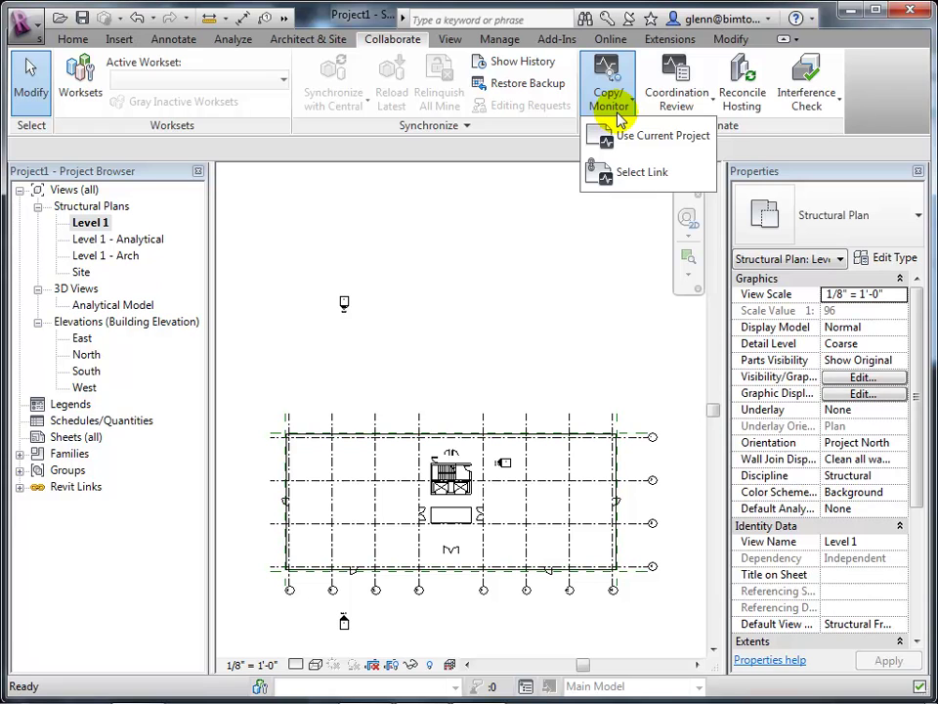
{"action": "left_click", "coordinate": [665, 173]}
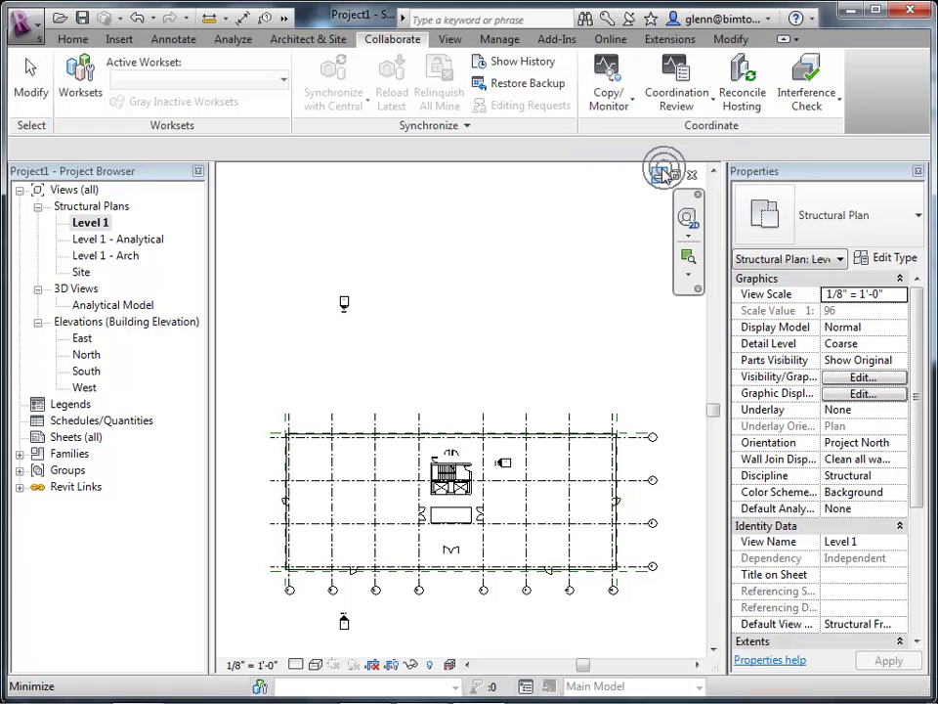
{"action": "left_click", "coordinate": [511, 435]}
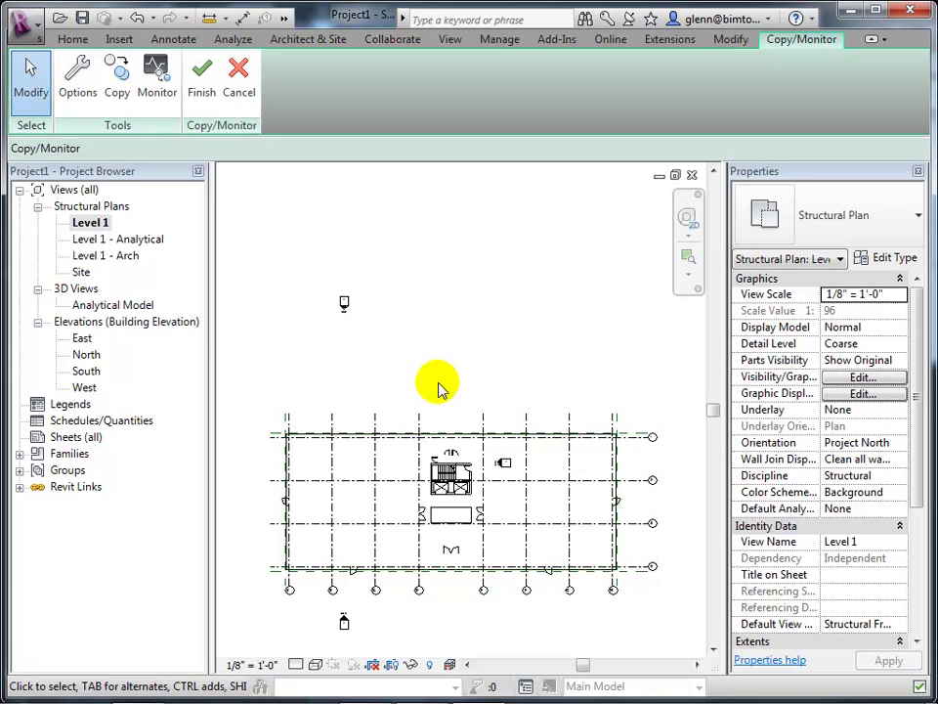
Step: Start the Copy tool with Multiple enabled and select the whole linked building plan, including all its grids, with a crossing window
{"action": "left_click", "coordinate": [119, 86]}
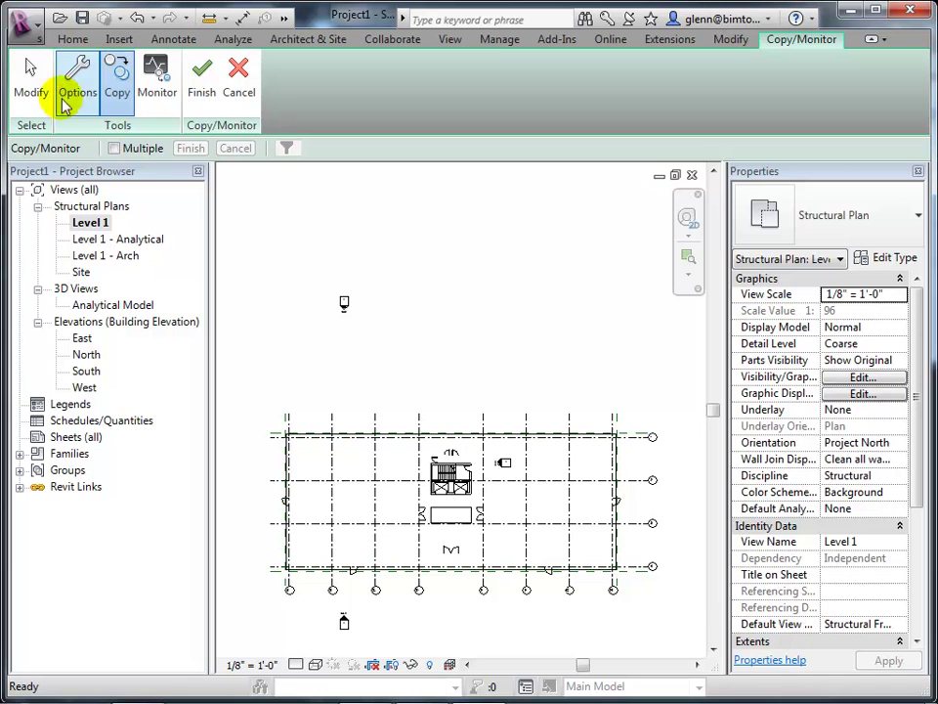
{"action": "left_click", "coordinate": [114, 147]}
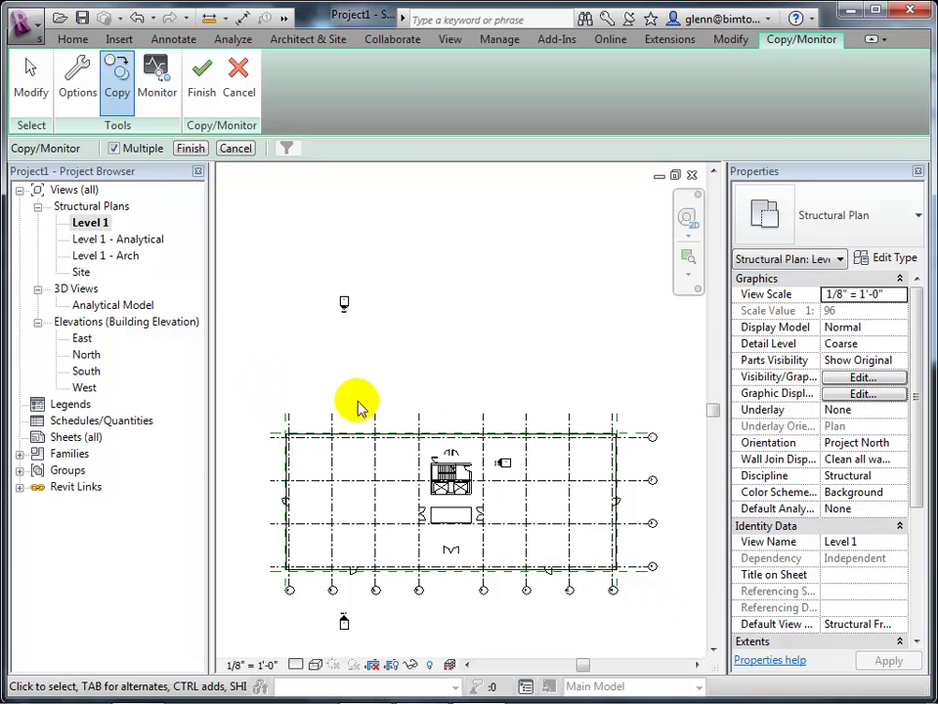
{"action": "mouse_move", "coordinate": [246, 386]}
{"action": "left_mouse_down"}
{"action": "mouse_move", "coordinate": [313, 452]}
{"action": "mouse_move", "coordinate": [646, 620]}
{"action": "mouse_move", "coordinate": [451, 488]}
{"action": "mouse_move", "coordinate": [268, 381]}
{"action": "mouse_move", "coordinate": [394, 480]}
{"action": "mouse_move", "coordinate": [572, 591]}
{"action": "mouse_move", "coordinate": [685, 635]}
{"action": "left_mouse_up"}
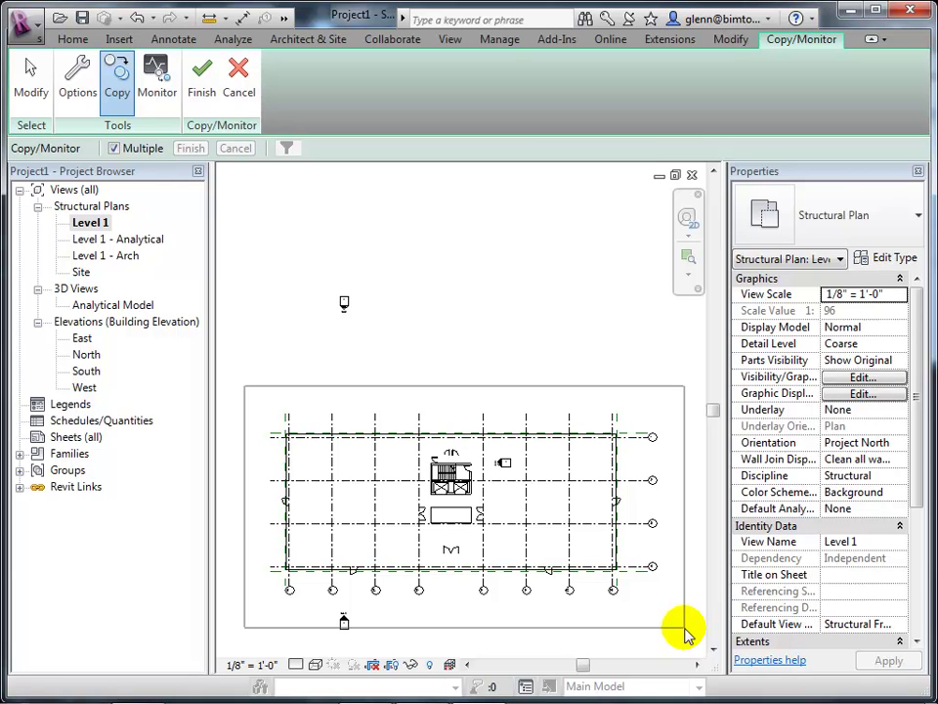
{"action": "left_click_drag", "start_coordinate": [684, 627], "coordinate": [446, 615]}
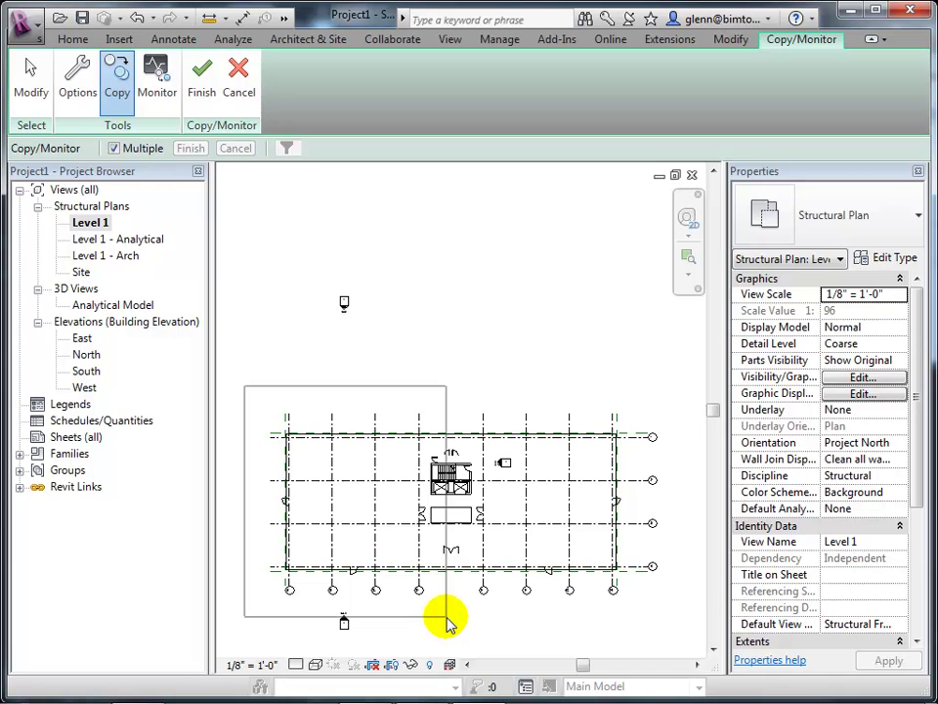
{"action": "left_click_drag", "start_coordinate": [448, 622], "coordinate": [584, 336]}
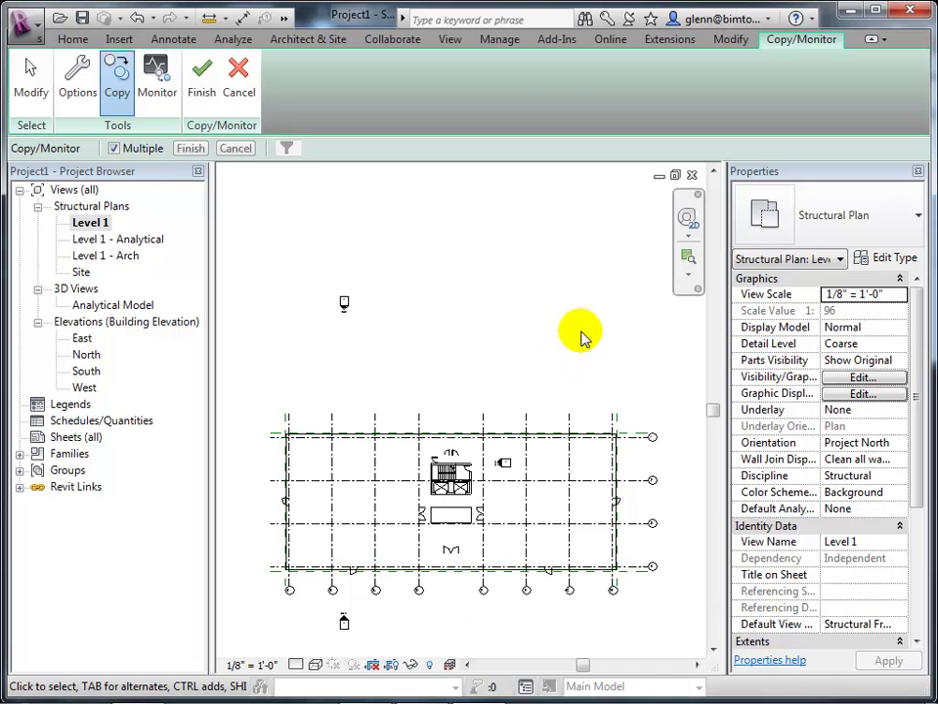
{"action": "mouse_move", "coordinate": [667, 599]}
{"action": "left_mouse_down"}
{"action": "mouse_move", "coordinate": [342, 419]}
{"action": "mouse_move", "coordinate": [257, 406]}
{"action": "left_mouse_up"}
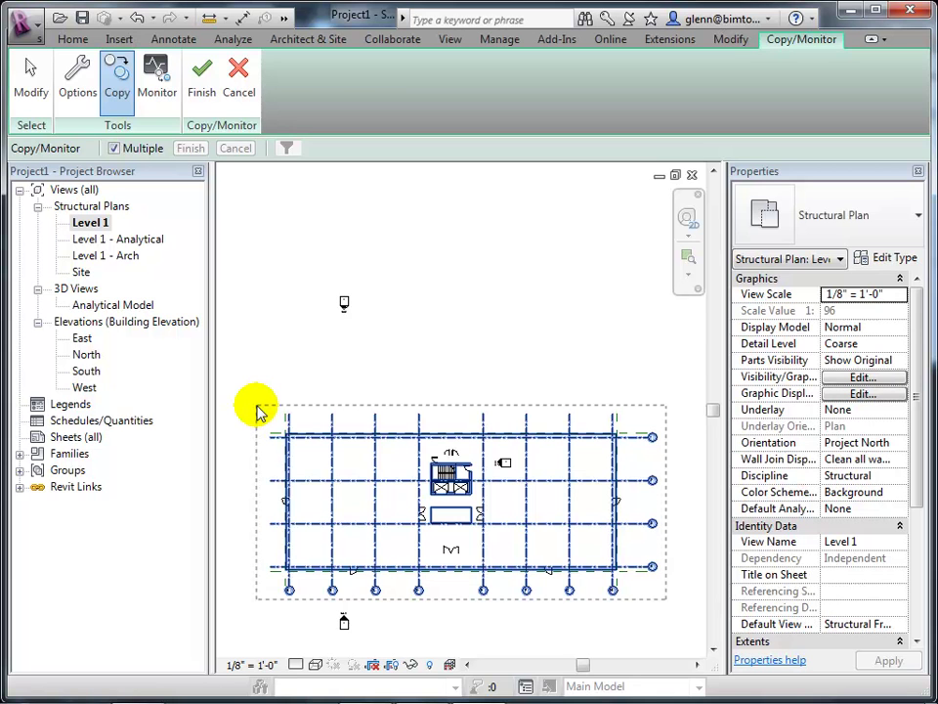
{"action": "left_click", "coordinate": [257, 412]}
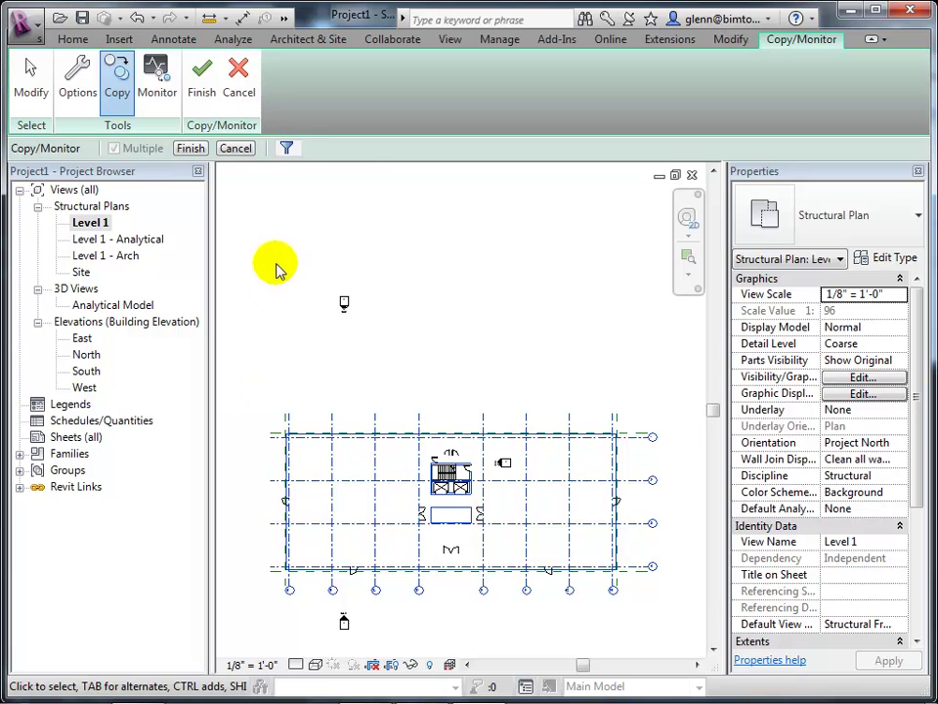
Step: Filter the selection to Grids only, excluding Structural Foundations and Walls, and complete the multiple copy
{"action": "left_click", "coordinate": [289, 149]}
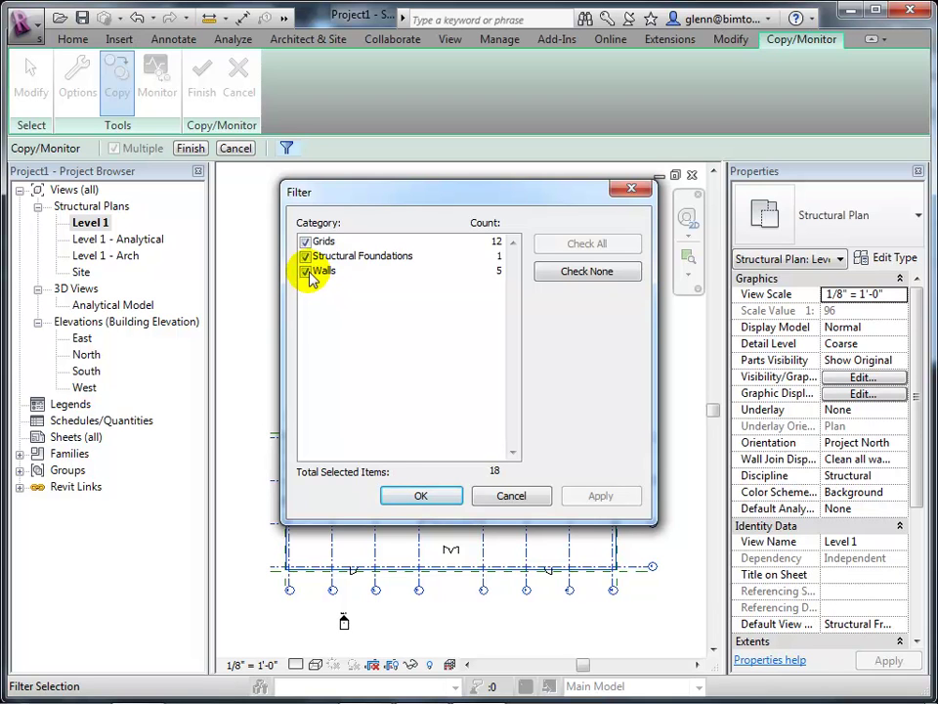
{"action": "left_click", "coordinate": [306, 271]}
{"action": "left_click", "coordinate": [305, 256]}
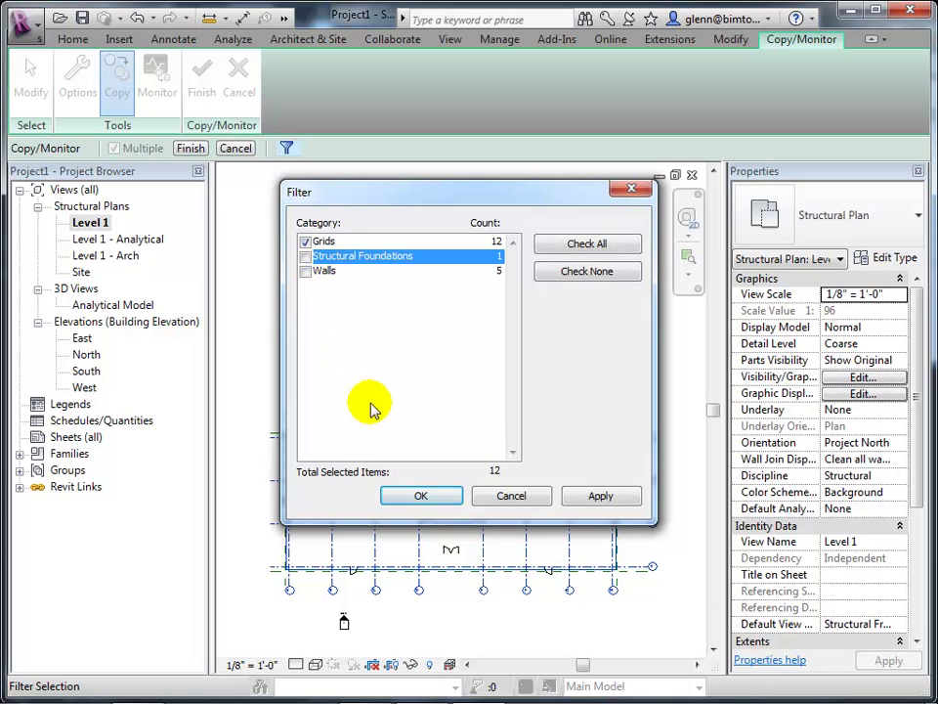
{"action": "left_click", "coordinate": [420, 497]}
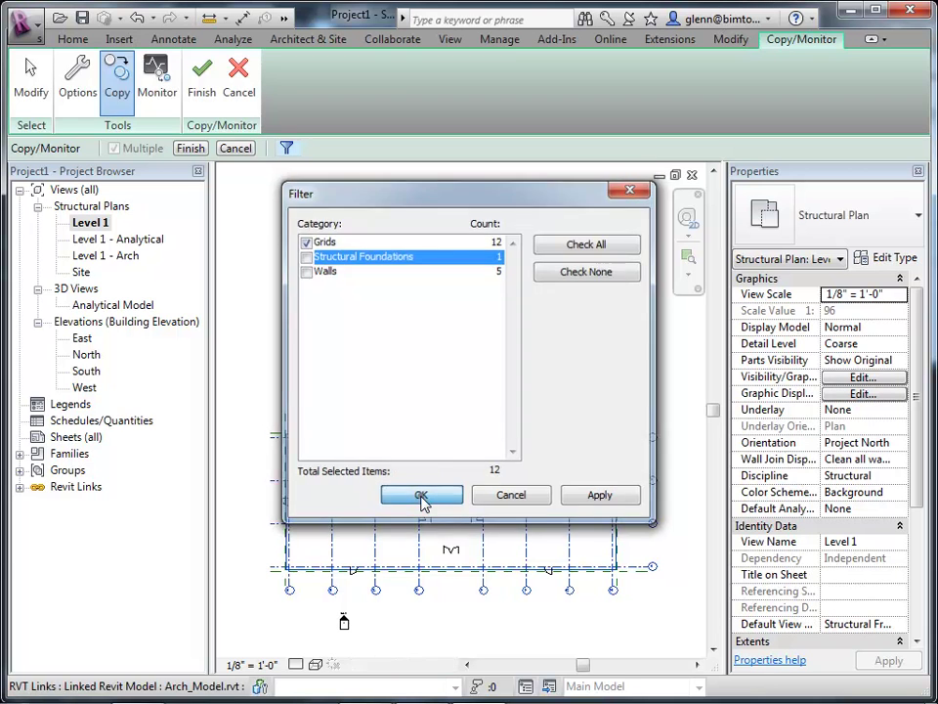
{"action": "left_click", "coordinate": [421, 499]}
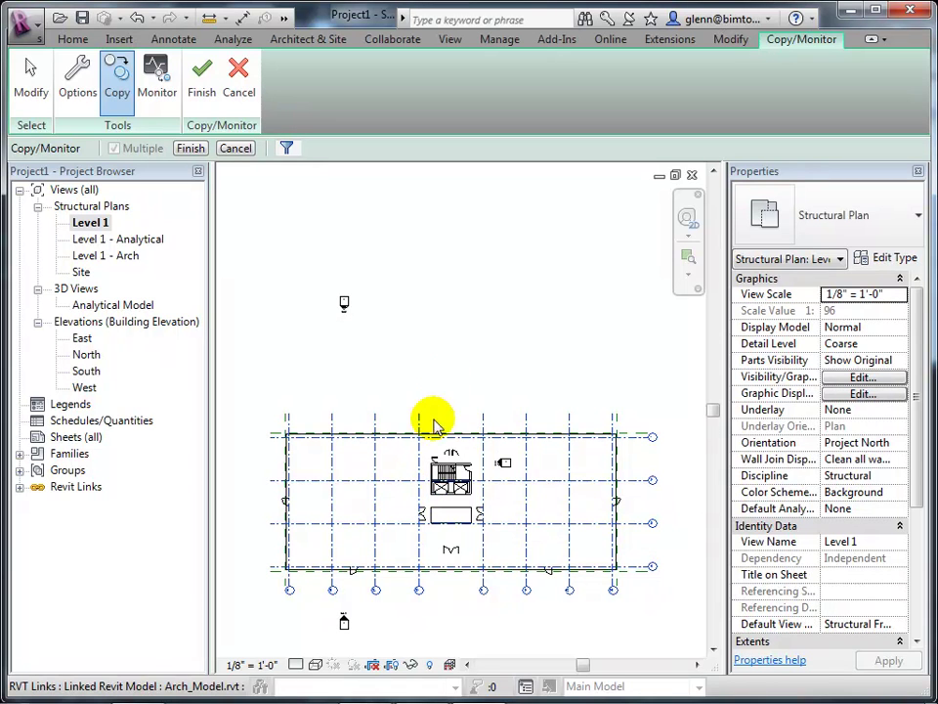
{"action": "left_click", "coordinate": [188, 148]}
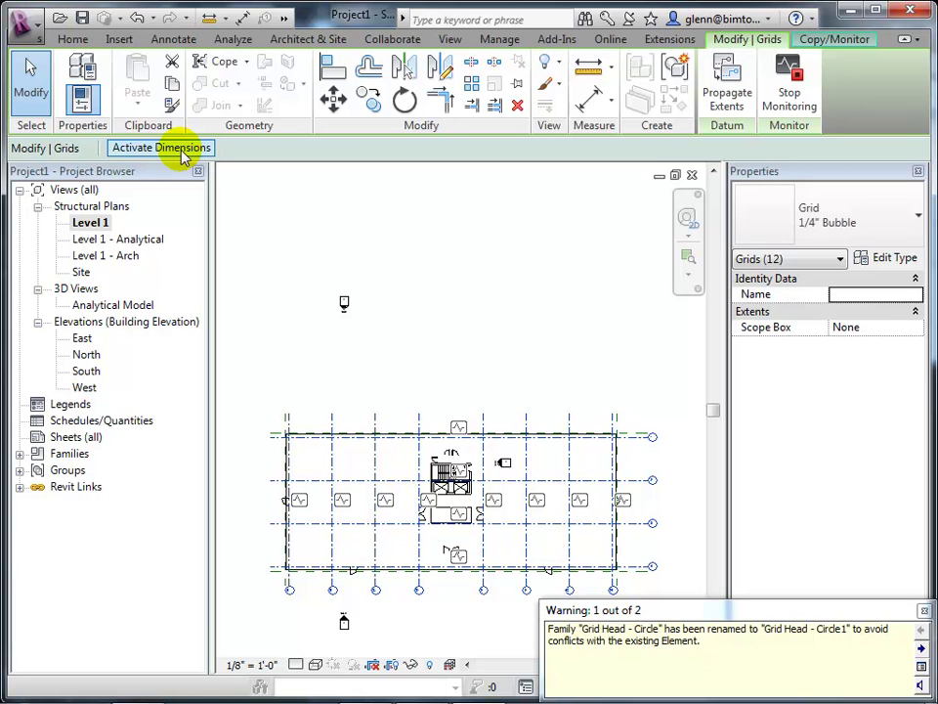
Step: Dismiss the grid head naming warning and finish the Copy/Monitor session
{"action": "left_click", "coordinate": [925, 613]}
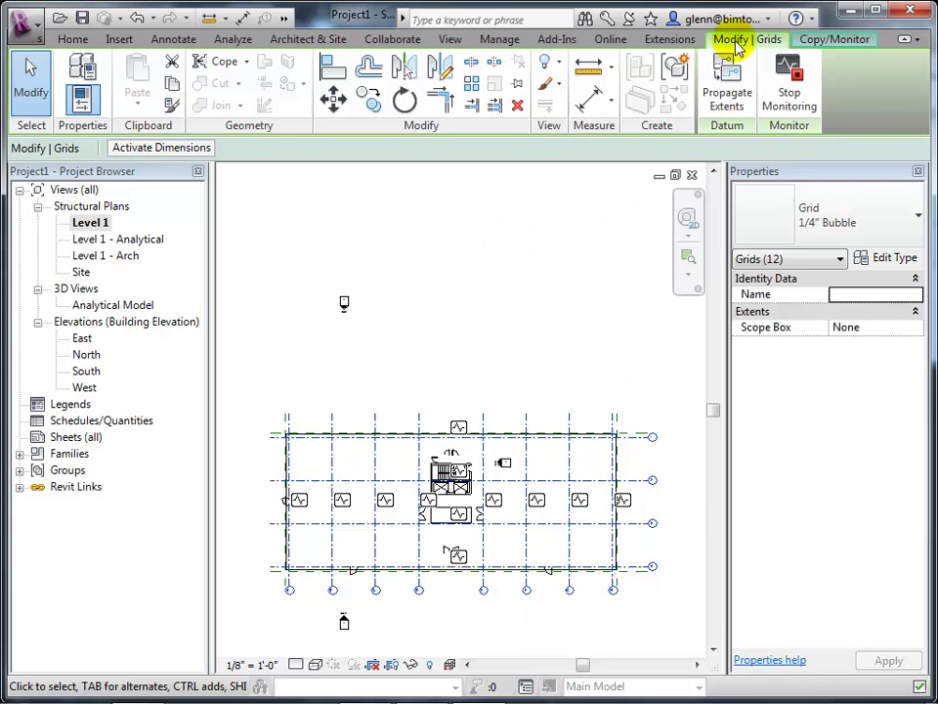
{"action": "left_click", "coordinate": [821, 41]}
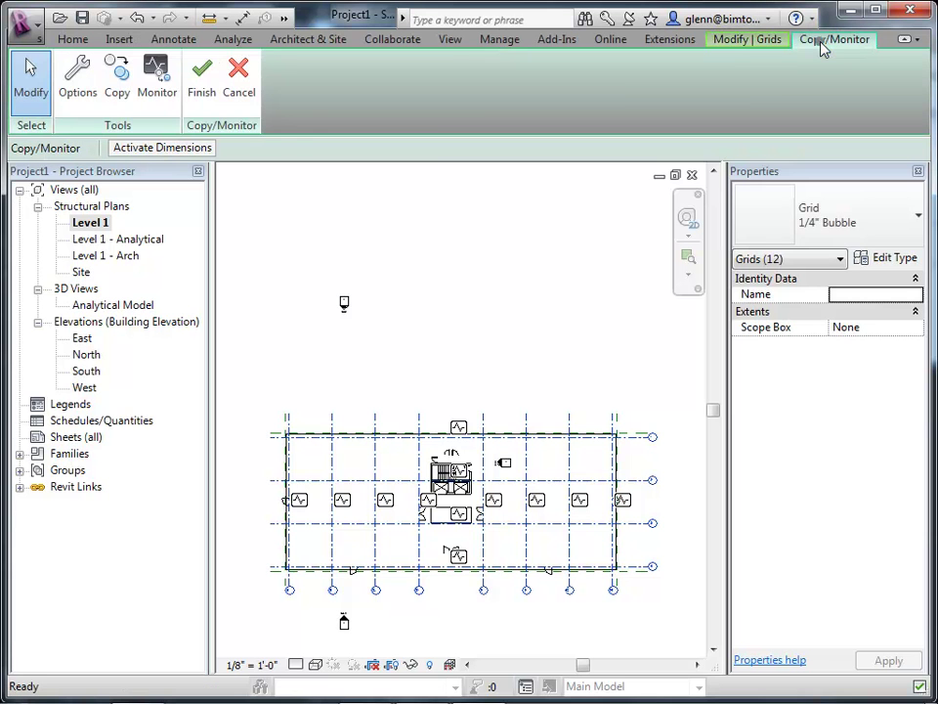
{"action": "left_click", "coordinate": [206, 93]}
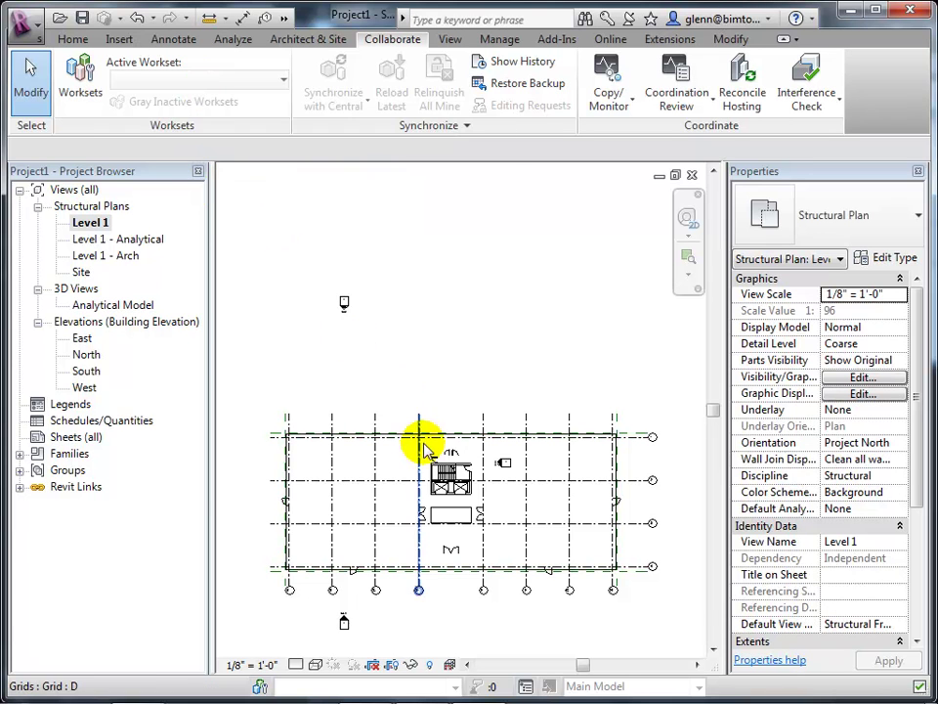
Step: Inspect the copied grids in the Level 1 plan, select grid B, and compare the plan with Level 1 - Arch
{"action": "scroll", "coordinate": [425, 444], "scroll_direction": "up", "scroll_amount": 2}
{"action": "scroll", "coordinate": [415, 452], "scroll_direction": "down", "scroll_amount": 2}
{"action": "scroll", "coordinate": [408, 459], "scroll_direction": "down", "scroll_amount": 1}
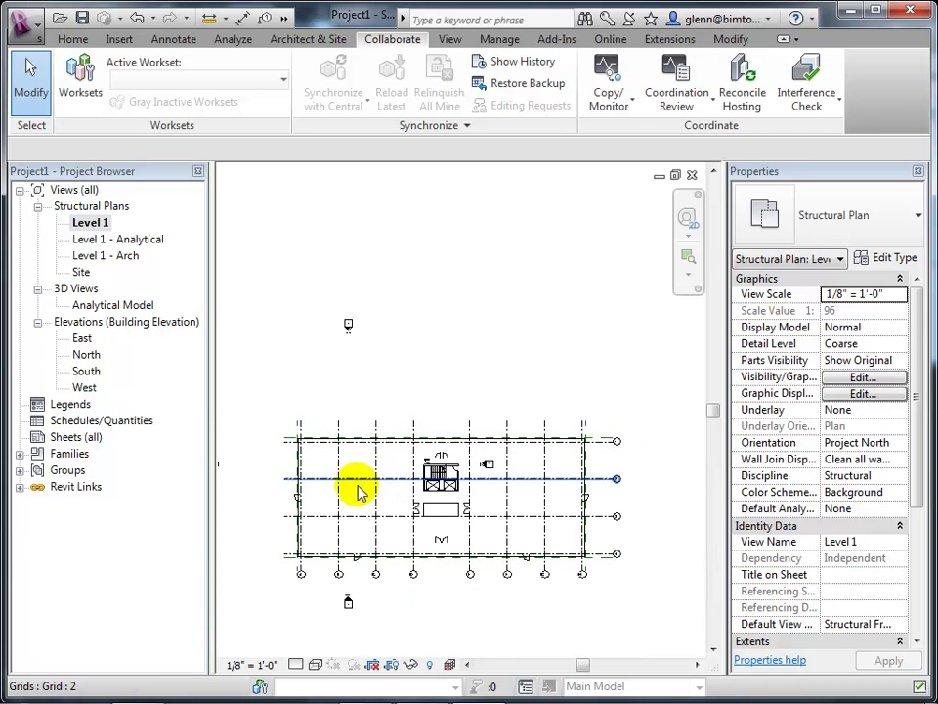
{"action": "left_click", "coordinate": [360, 494]}
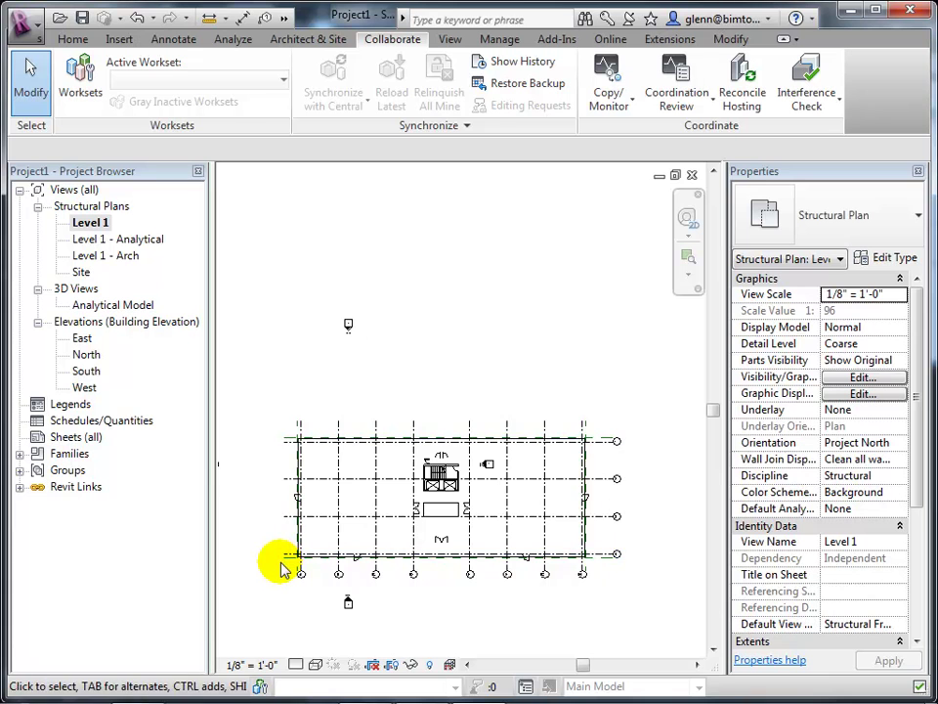
{"action": "left_click", "coordinate": [340, 553]}
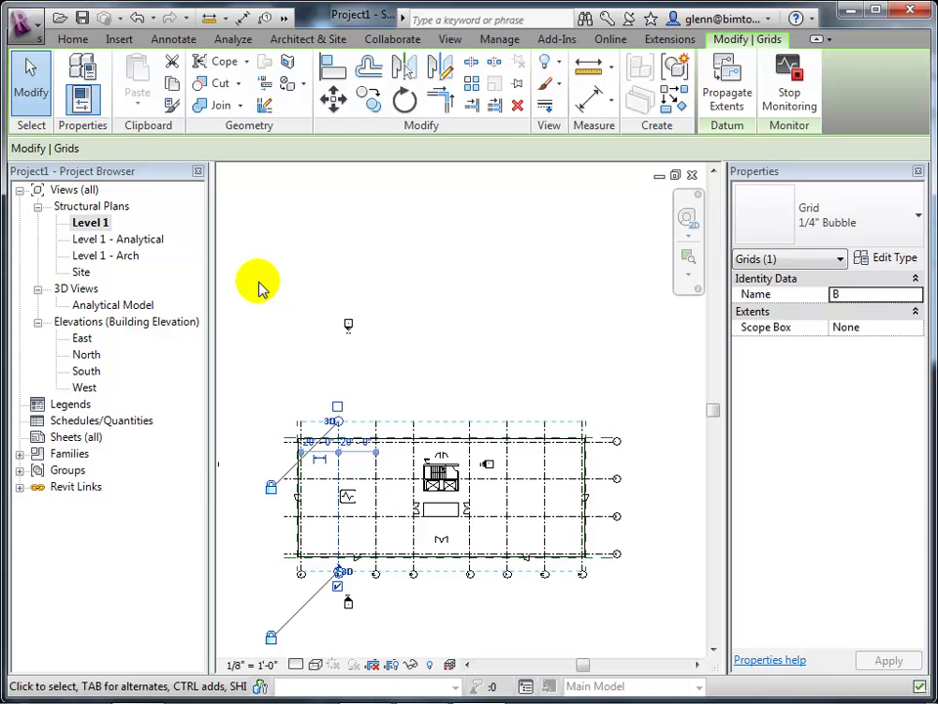
{"action": "double_click", "coordinate": [125, 257]}
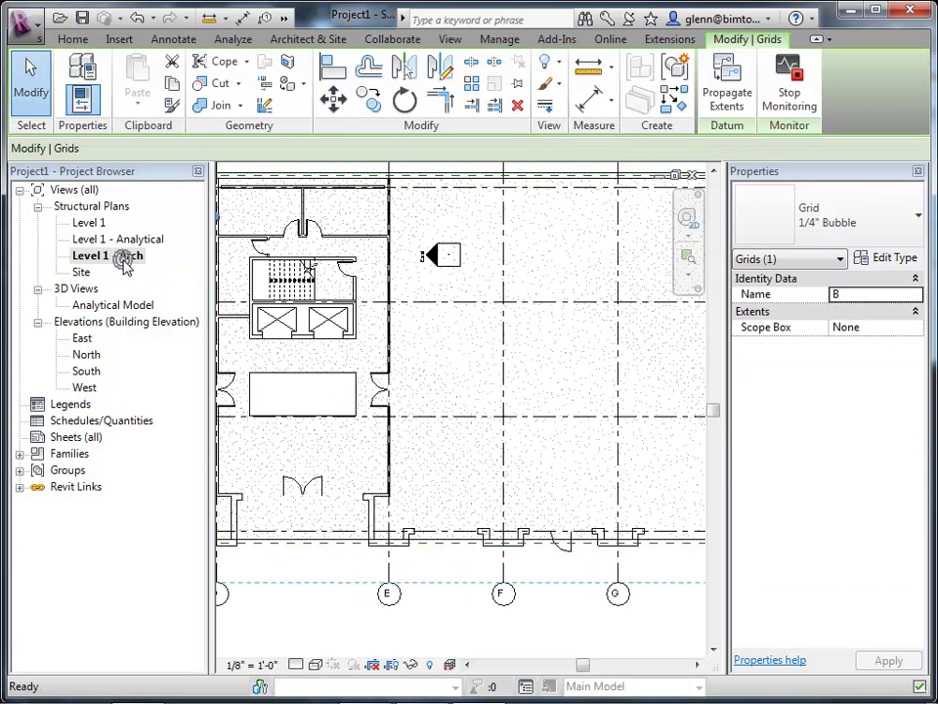
{"action": "double_click", "coordinate": [98, 227]}
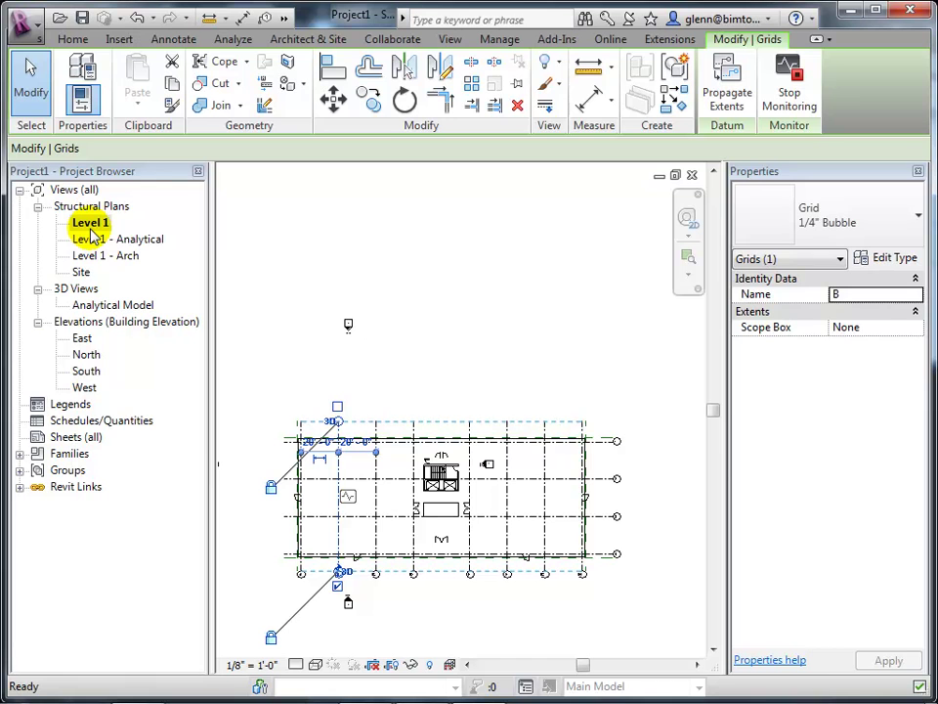
Step: Deselect grid B, open the South elevation, and start a Copy/Monitor session on the linked architectural model
{"action": "left_click", "coordinate": [488, 272]}
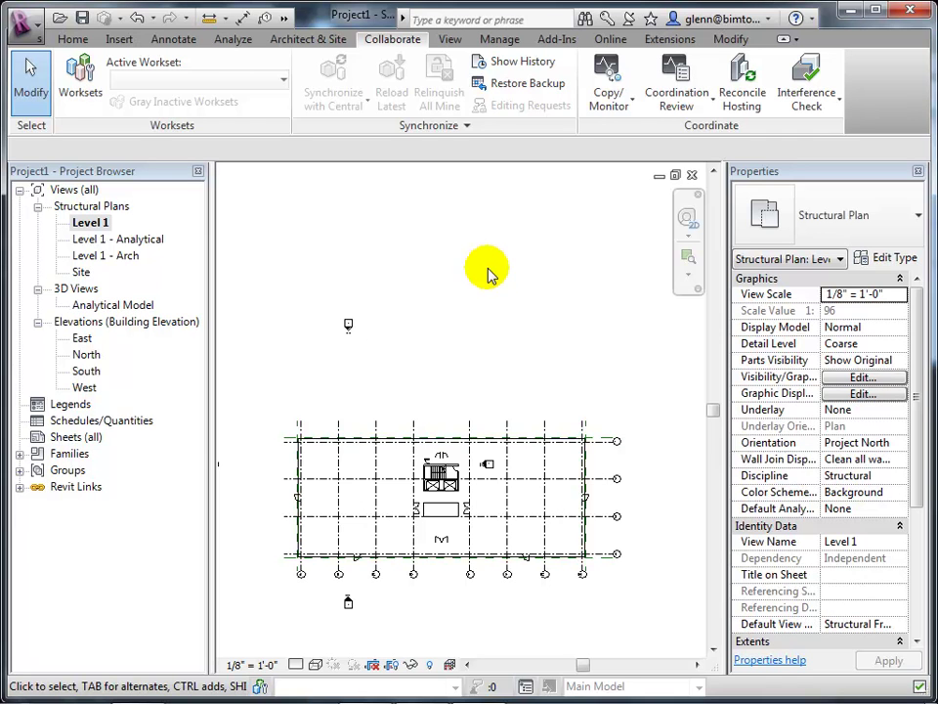
{"action": "left_click", "coordinate": [566, 366]}
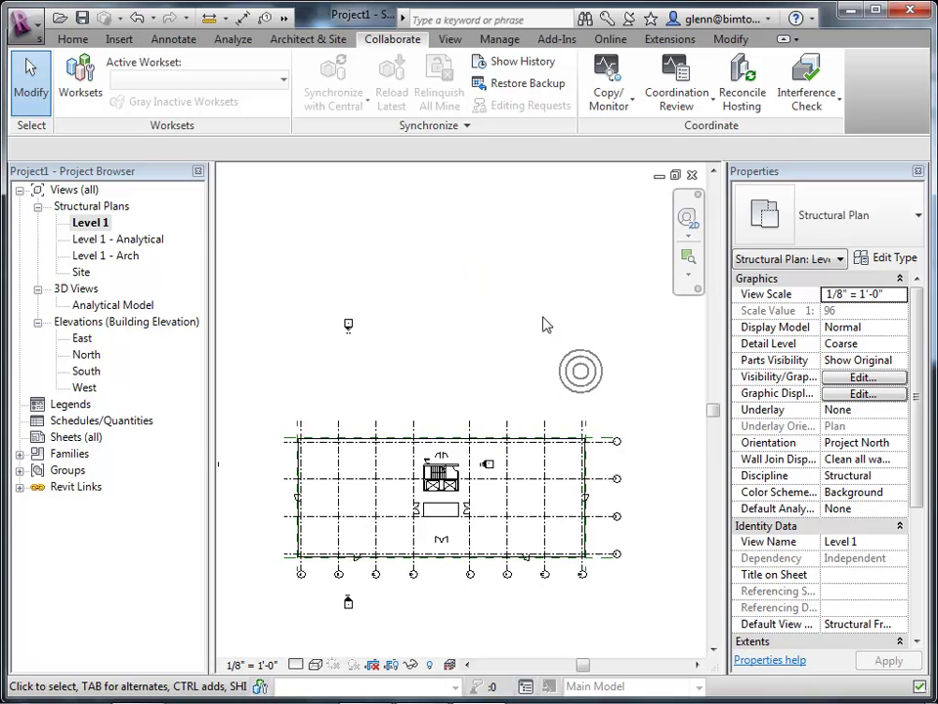
{"action": "double_click", "coordinate": [86, 371]}
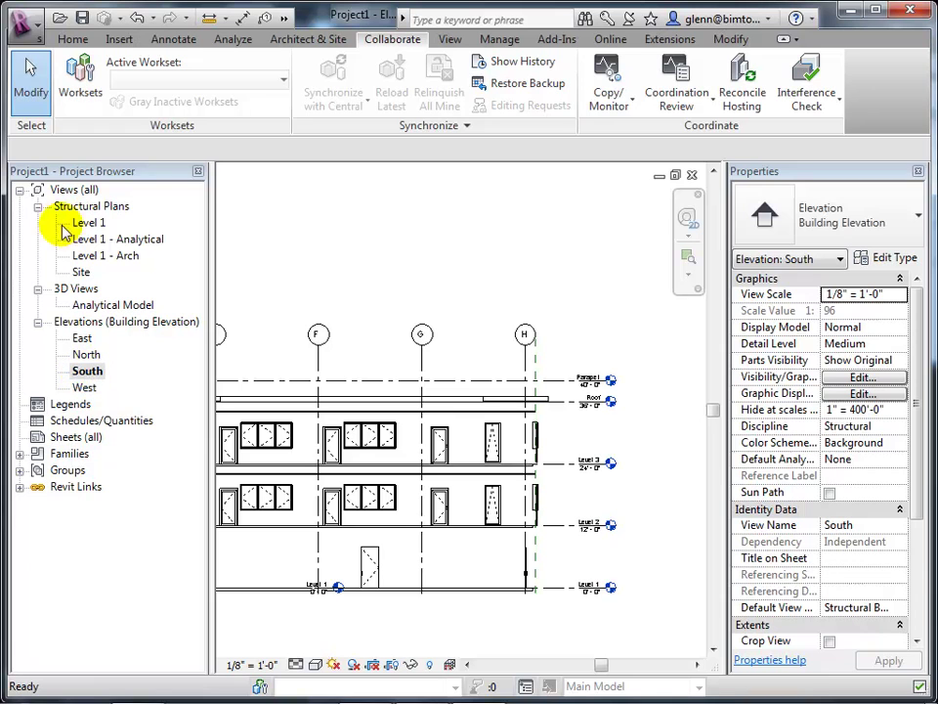
{"action": "left_click", "coordinate": [631, 107]}
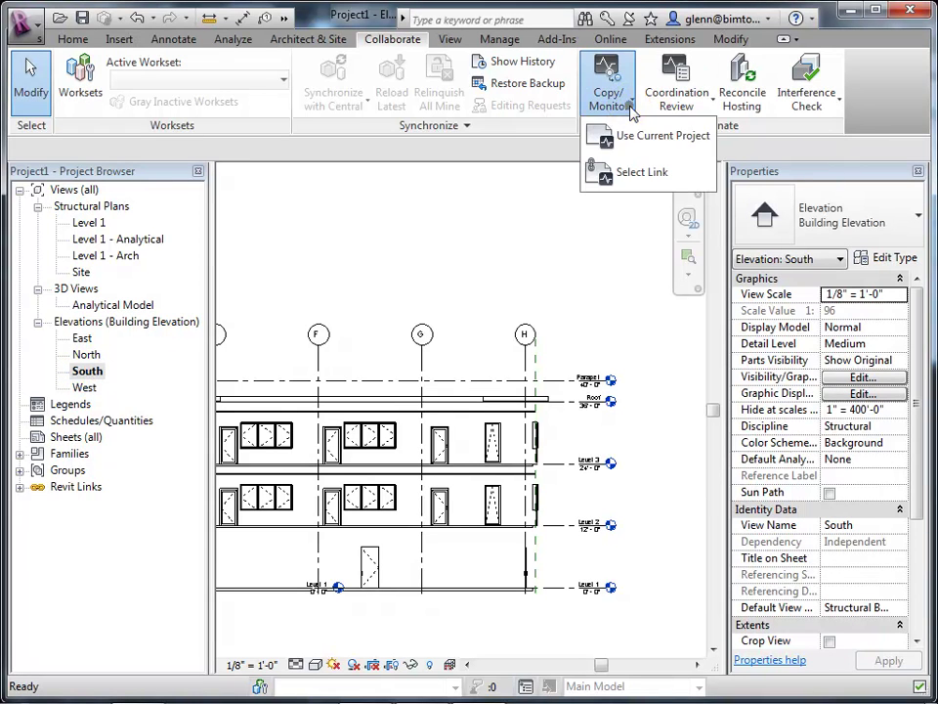
{"action": "left_click", "coordinate": [630, 174]}
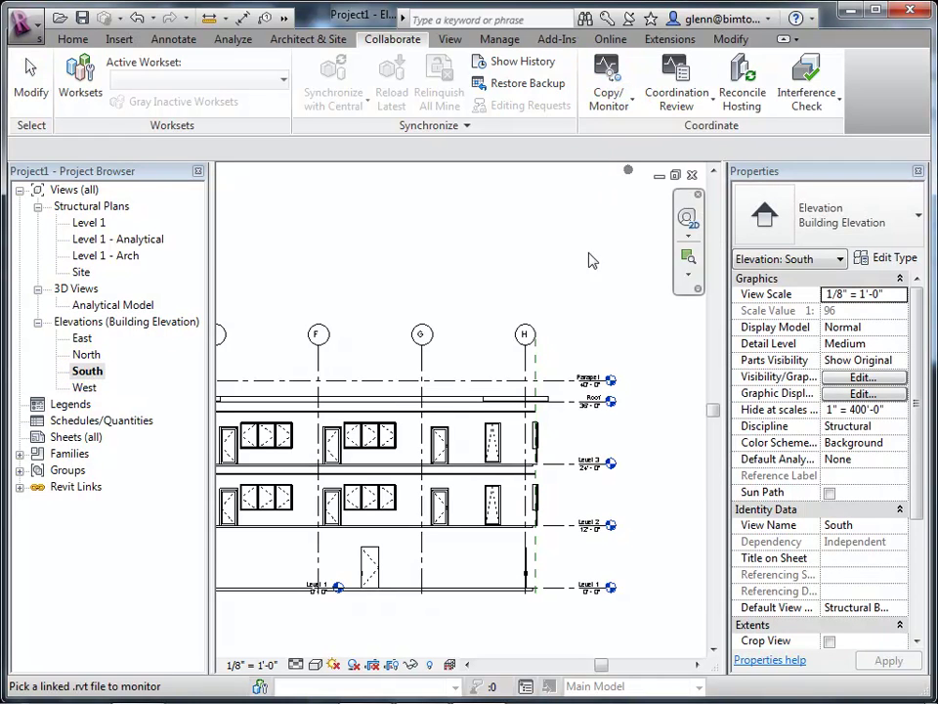
{"action": "left_click", "coordinate": [525, 330]}
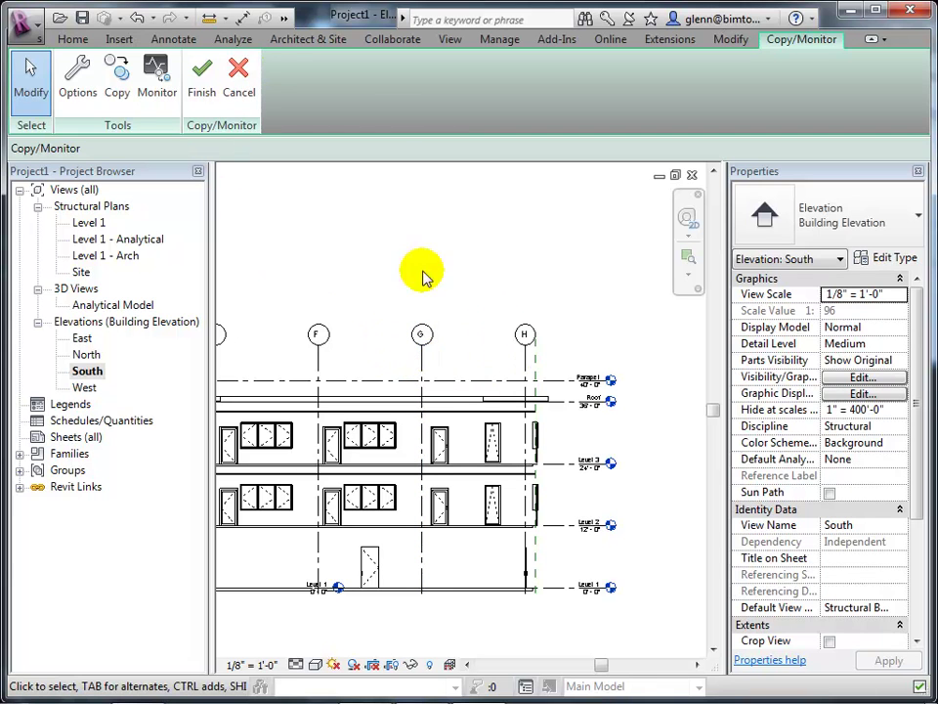
Step: Start the Copy tool with Multiple enabled and select the whole linked building elevation, including its levels, with a crossing window
{"action": "left_click", "coordinate": [110, 103]}
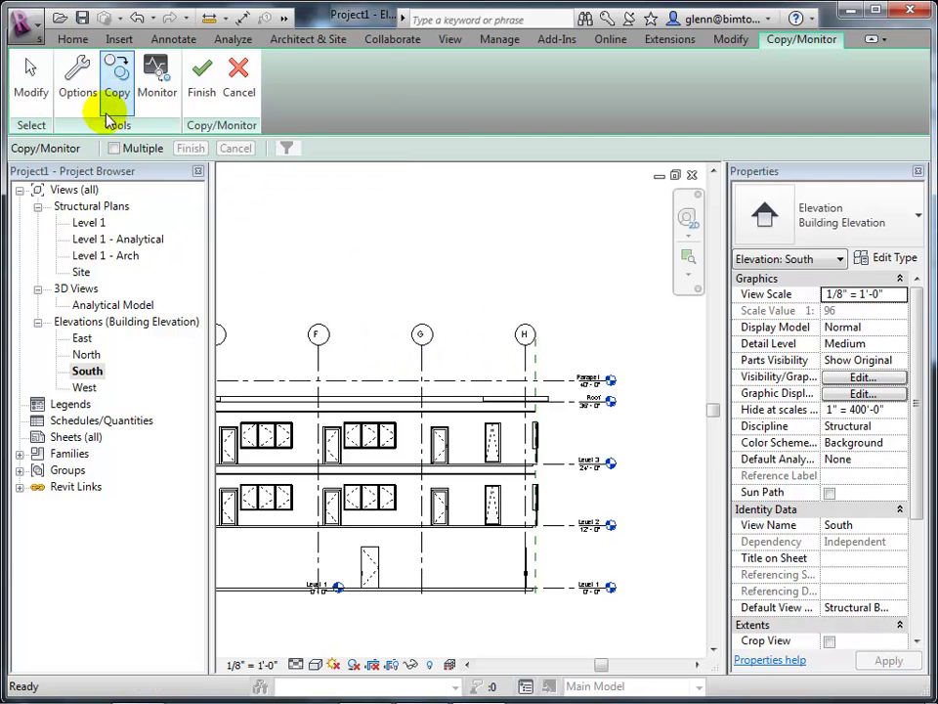
{"action": "left_click", "coordinate": [114, 148]}
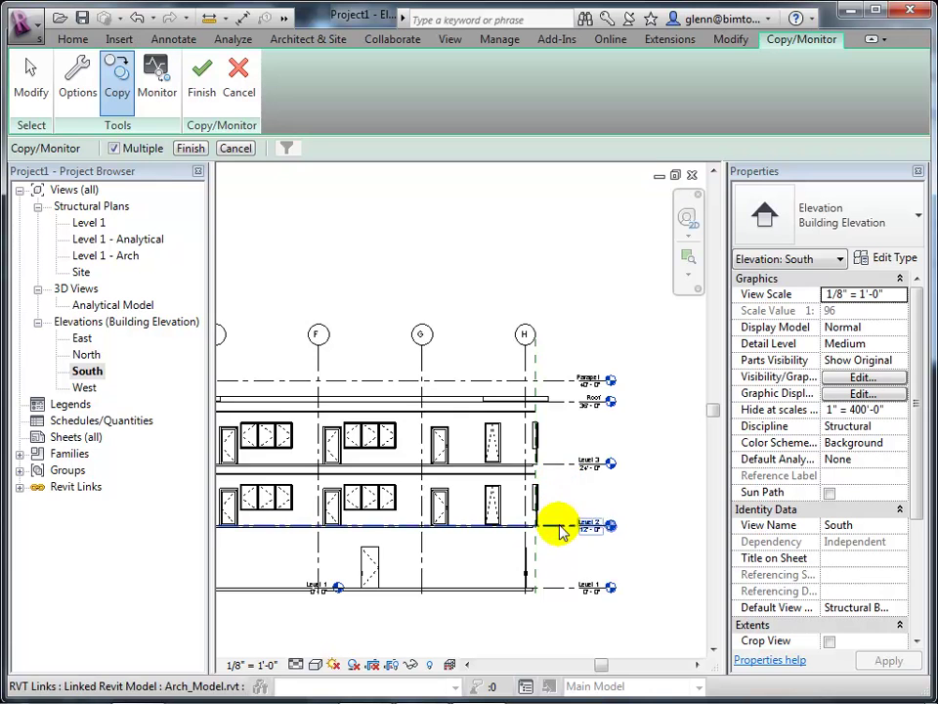
{"action": "scroll", "coordinate": [501, 611], "scroll_direction": "down", "scroll_amount": 3}
{"action": "scroll", "coordinate": [500, 611], "scroll_direction": "down", "scroll_amount": 1}
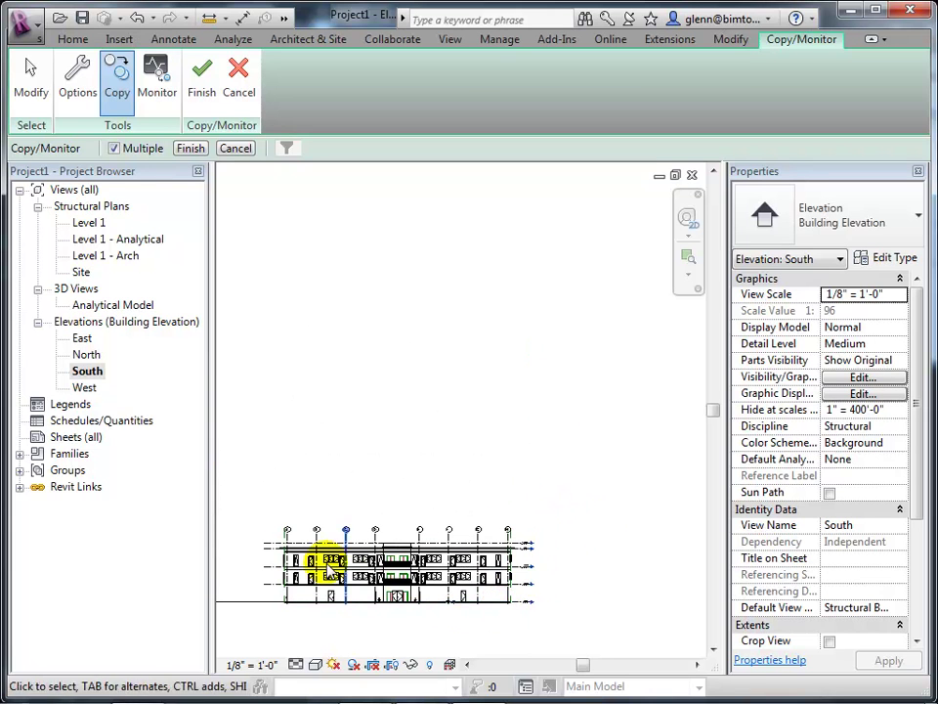
{"action": "left_click_drag", "start_coordinate": [573, 584], "coordinate": [242, 506]}
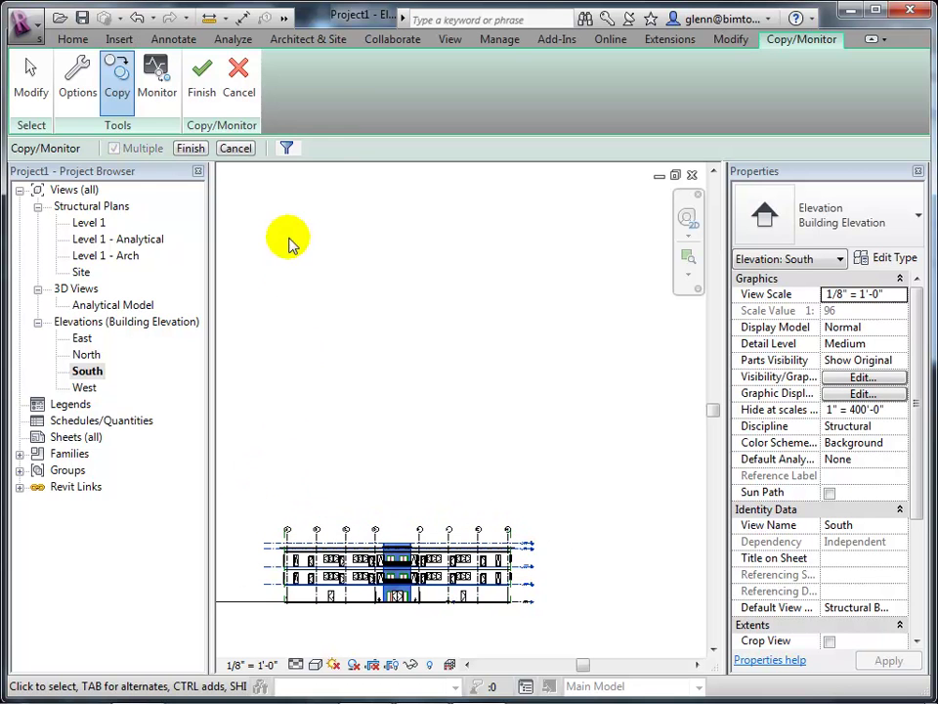
Step: Filter the selection to Levels only, excluding Floors, Grids and Walls, and complete the multiple copy
{"action": "left_click", "coordinate": [289, 149]}
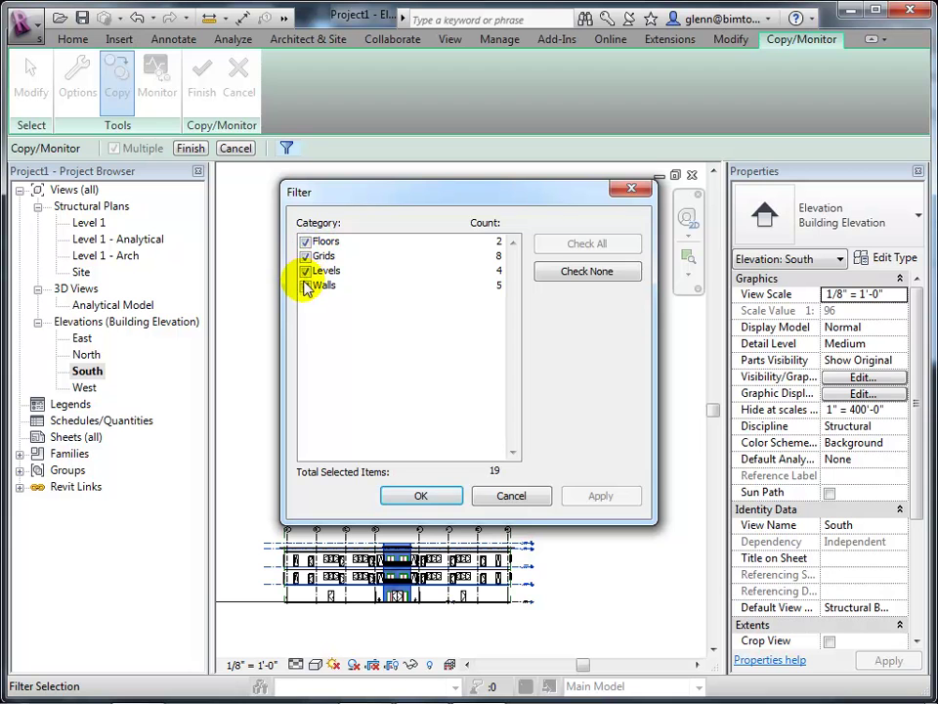
{"action": "left_click", "coordinate": [306, 285]}
{"action": "left_click", "coordinate": [307, 257]}
{"action": "left_click", "coordinate": [304, 242]}
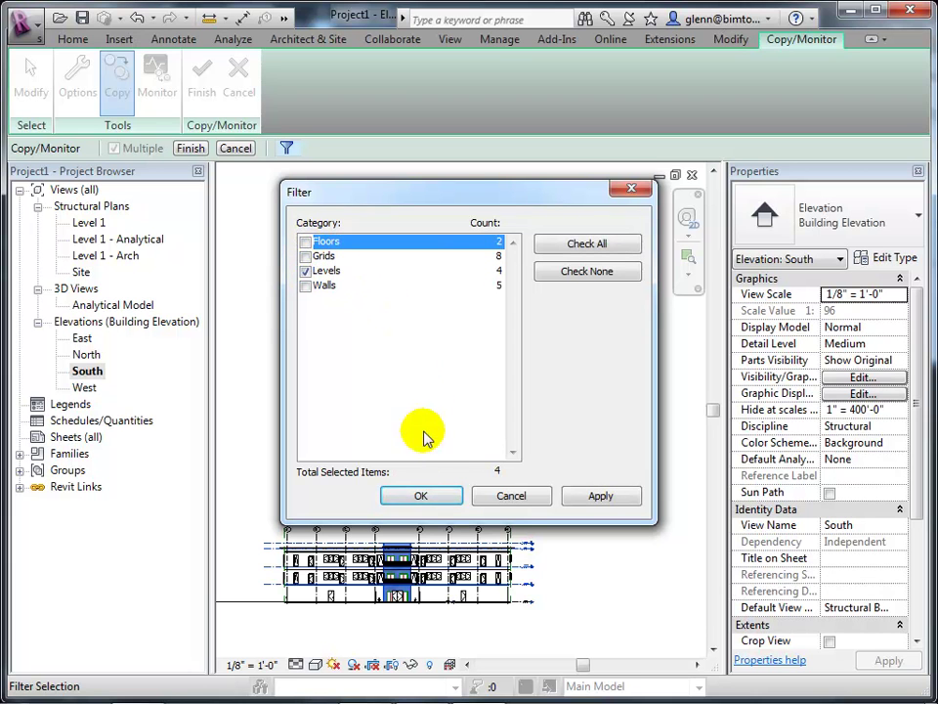
{"action": "left_click", "coordinate": [420, 494]}
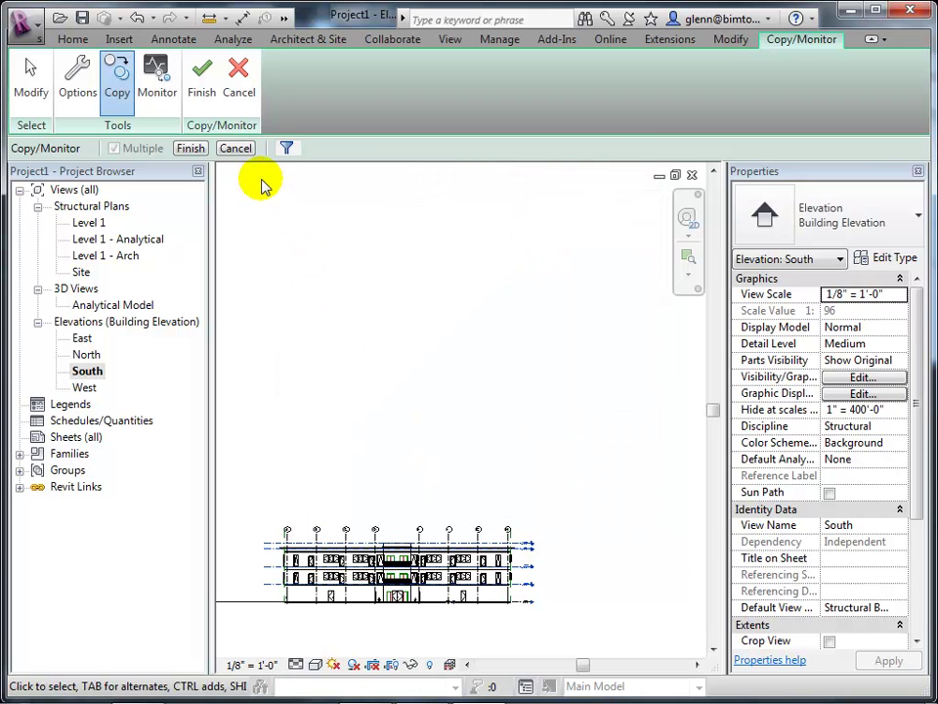
{"action": "left_click", "coordinate": [191, 148]}
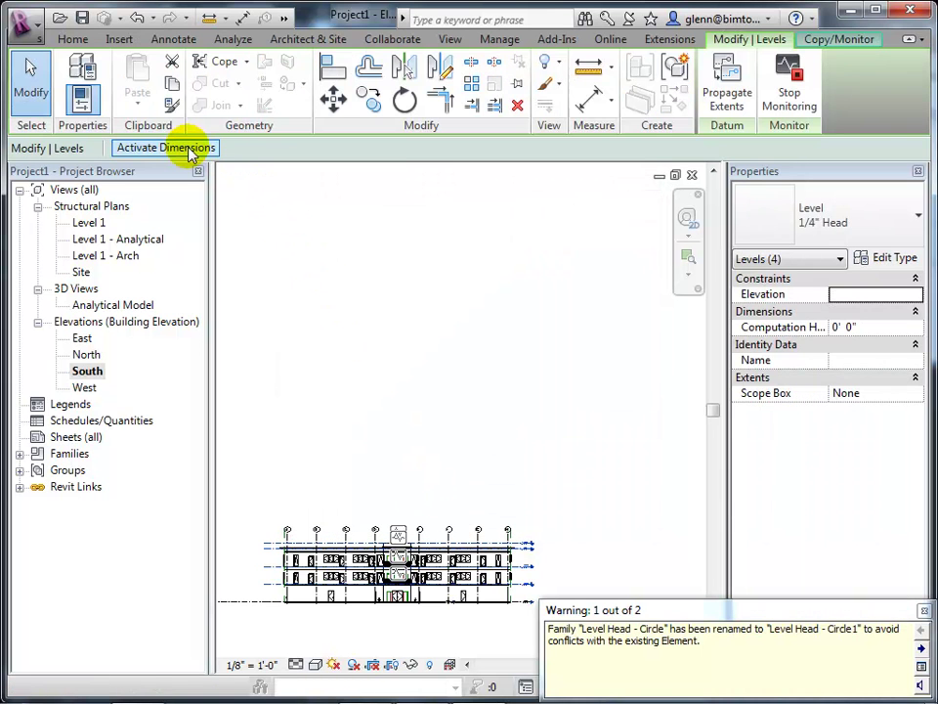
Step: Finish the Copy/Monitor session and inspect the copied level heads beside grid H in the South elevation
{"action": "left_click", "coordinate": [831, 41]}
{"action": "left_click", "coordinate": [202, 81]}
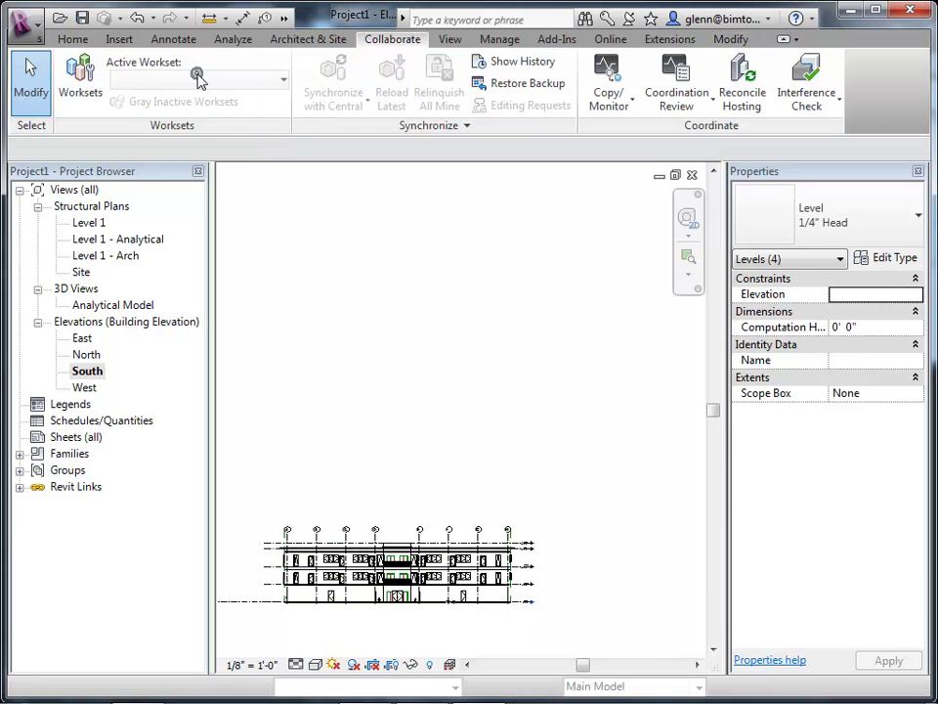
{"action": "scroll", "coordinate": [562, 586], "scroll_direction": "up", "scroll_amount": 1}
{"action": "scroll", "coordinate": [562, 586], "scroll_direction": "up", "scroll_amount": 3}
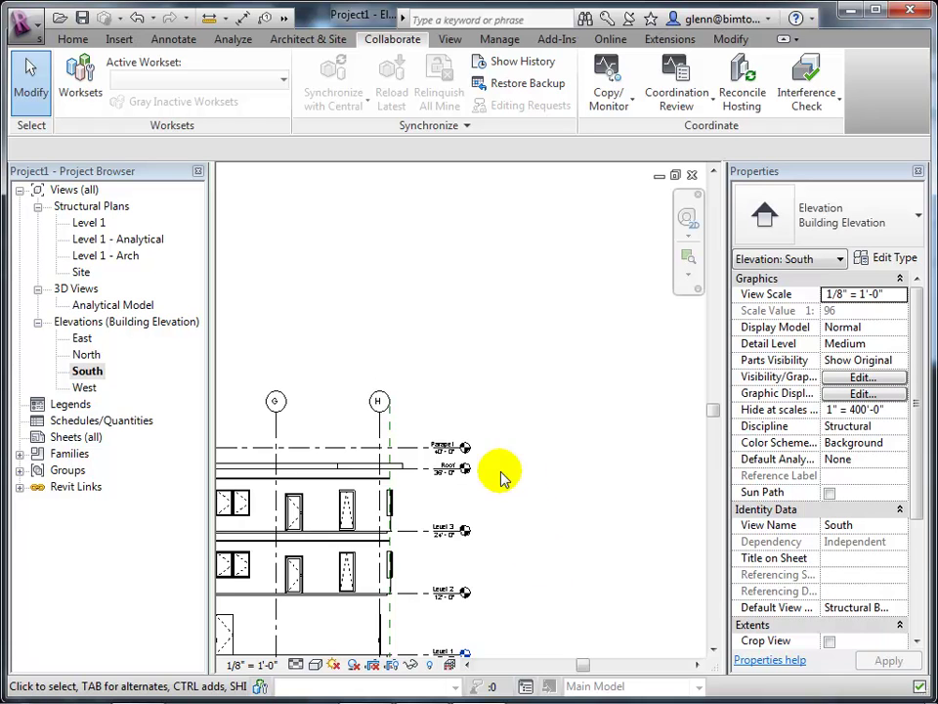
Step: Save the project as "Struct_Model_Start from Scratch.rvt" in the USC folder and close all its views
{"action": "left_click", "coordinate": [37, 38]}
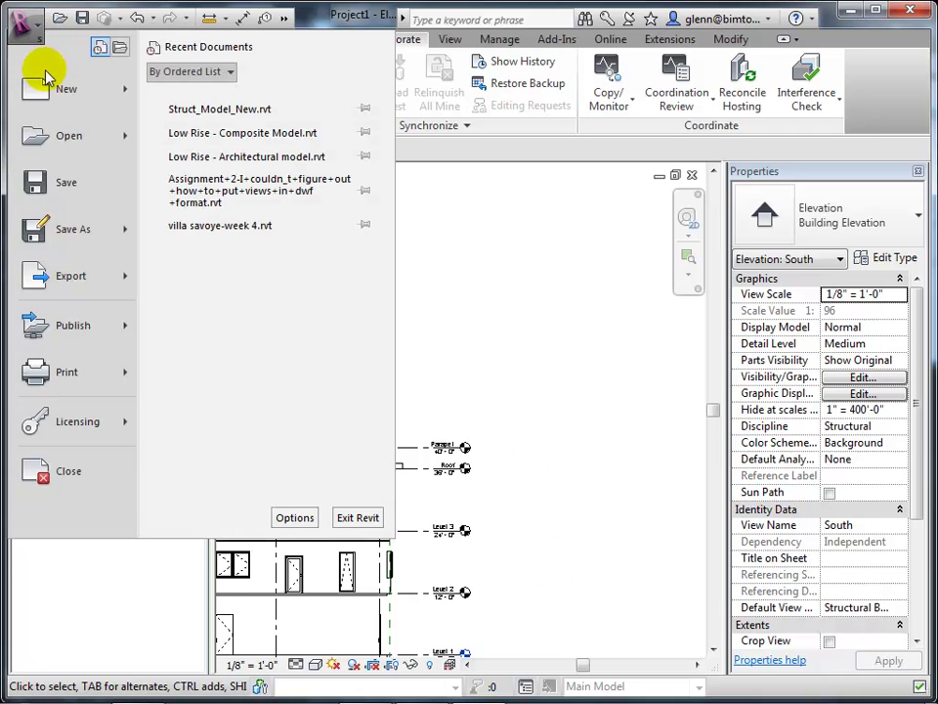
{"action": "left_click", "coordinate": [69, 185]}
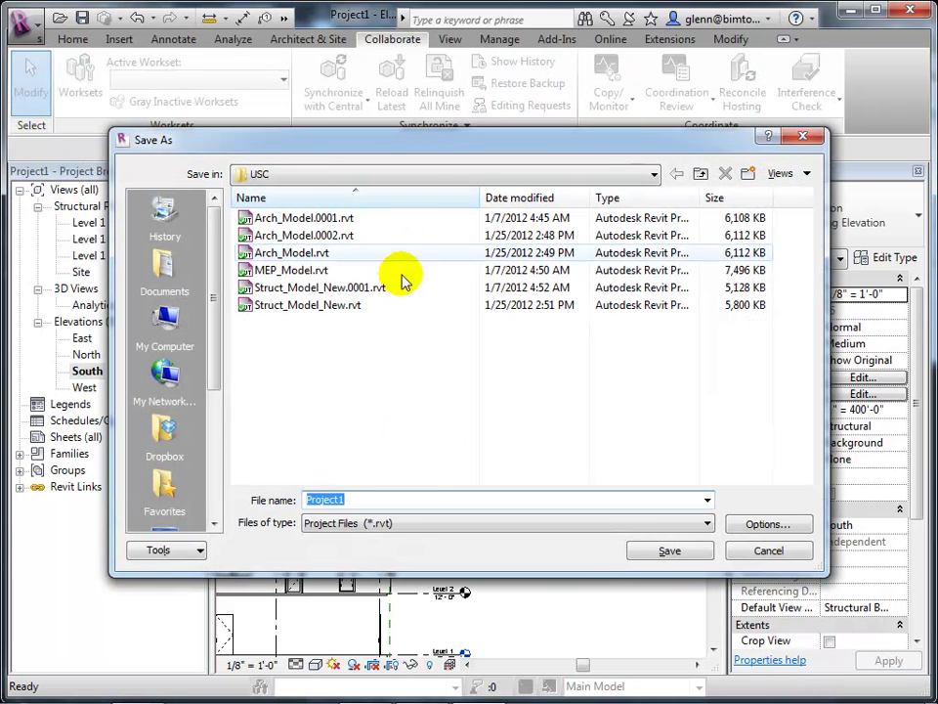
{"action": "left_click", "coordinate": [311, 305]}
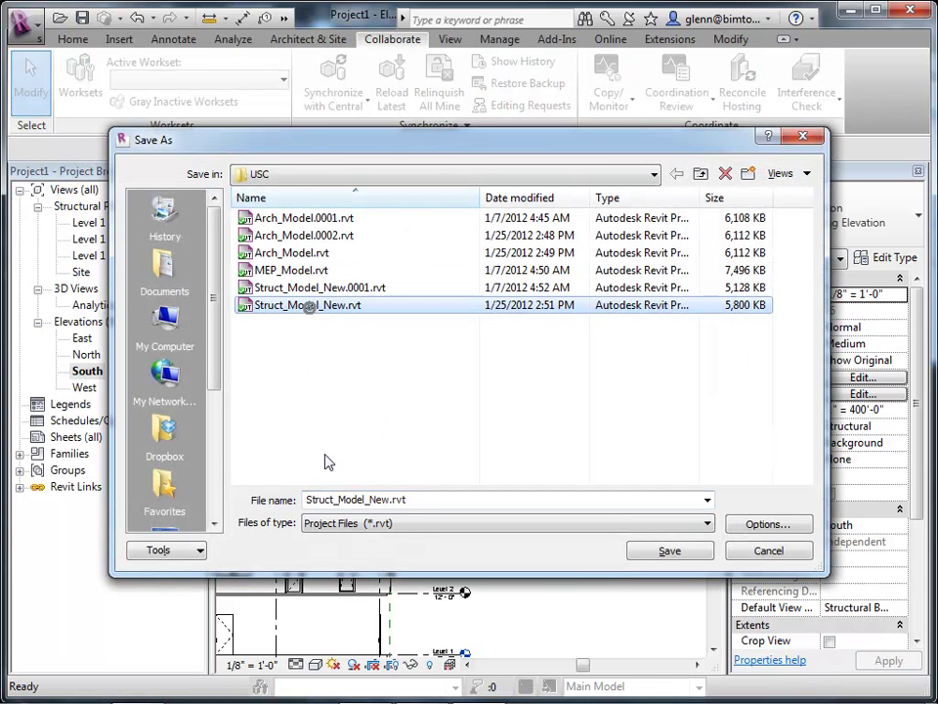
{"action": "double_click", "coordinate": [391, 499]}
{"action": "left_click", "coordinate": [389, 499]}
{"action": "left_click_drag", "start_coordinate": [370, 500], "coordinate": [392, 499]}
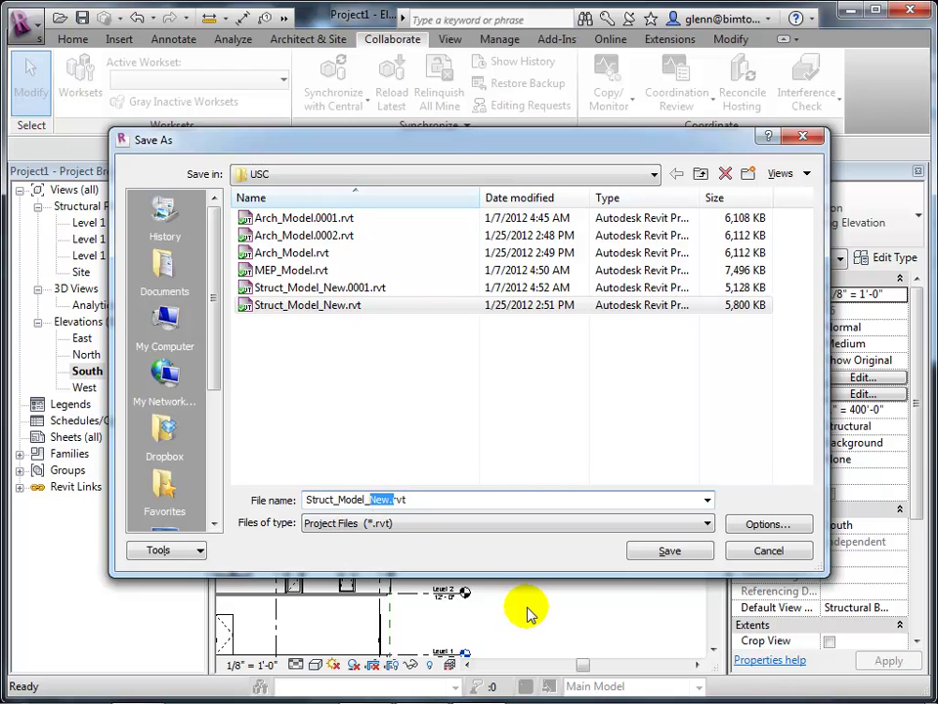
{"action": "type", "text": "Start from Scratch"}
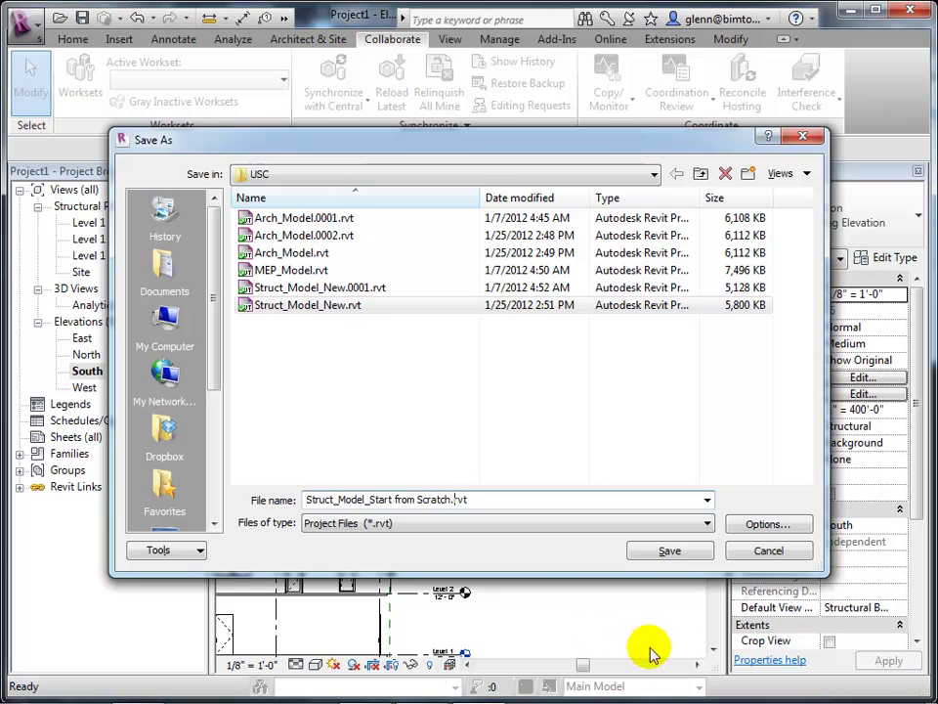
{"action": "left_click", "coordinate": [674, 552]}
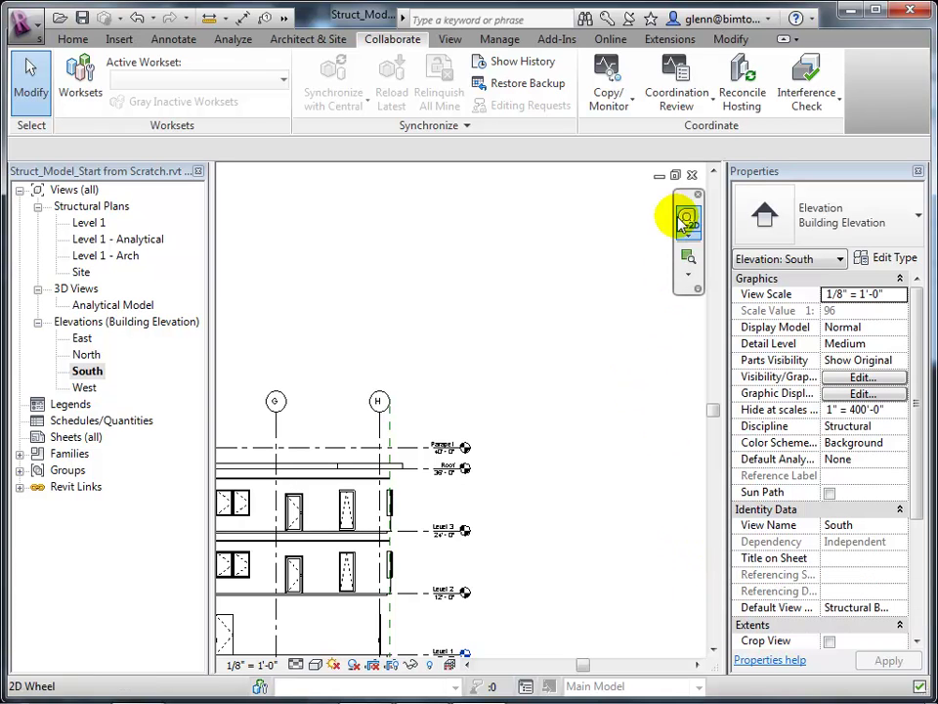
{"action": "left_click", "coordinate": [691, 175]}
{"action": "left_click", "coordinate": [691, 175]}
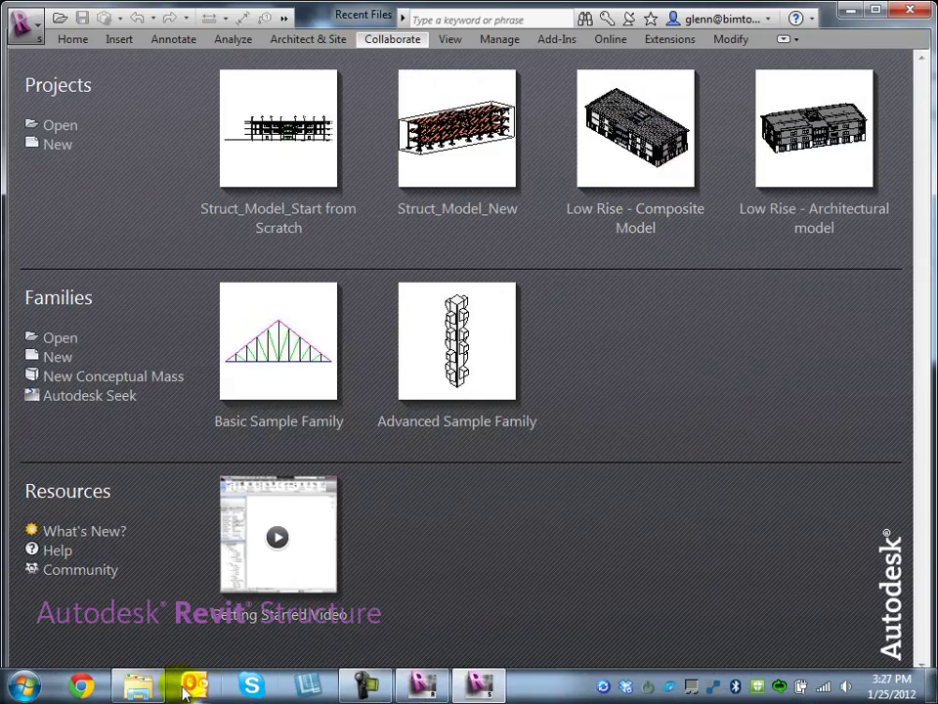
Step: Switch to Windows Explorer and open Arch_Model.rvt from the USC folder
{"action": "left_click", "coordinate": [137, 687]}
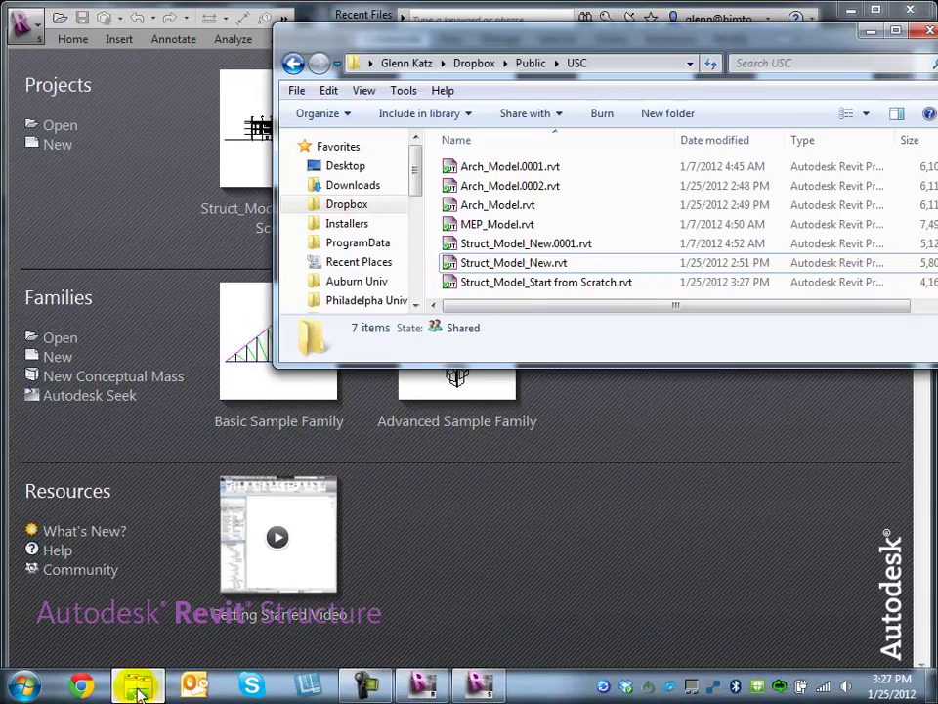
{"action": "left_click", "coordinate": [512, 206]}
{"action": "double_click", "coordinate": [512, 206]}
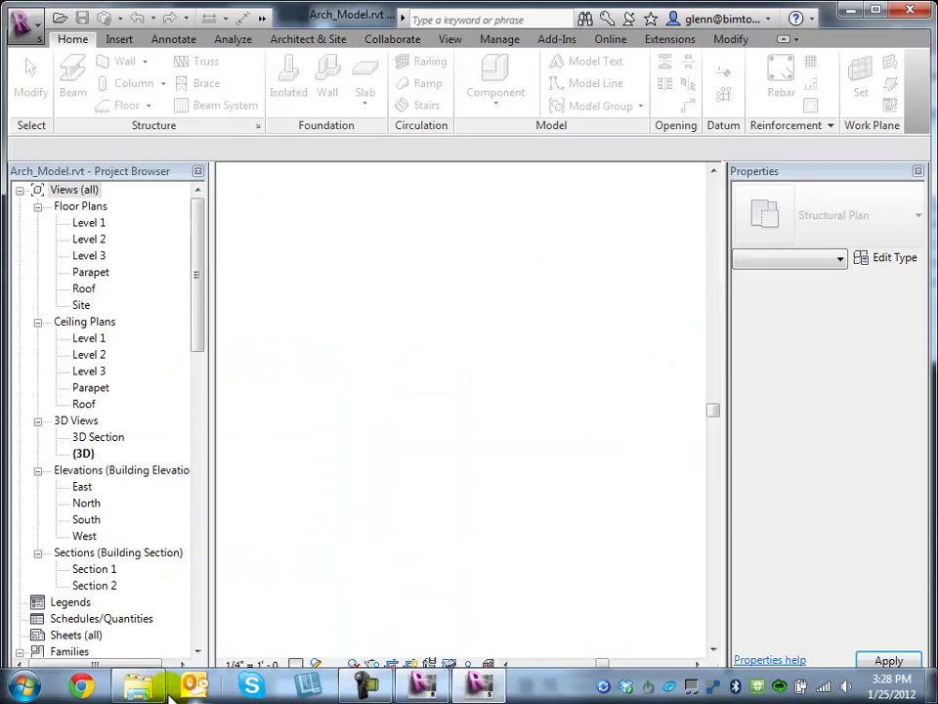
Step: Try to rename Arch_Model.rvt to Arch_Model_New.rvt in the USC folder in Windows Explorer
{"action": "left_click", "coordinate": [136, 686]}
{"action": "left_click", "coordinate": [515, 206]}
{"action": "left_click", "coordinate": [515, 205]}
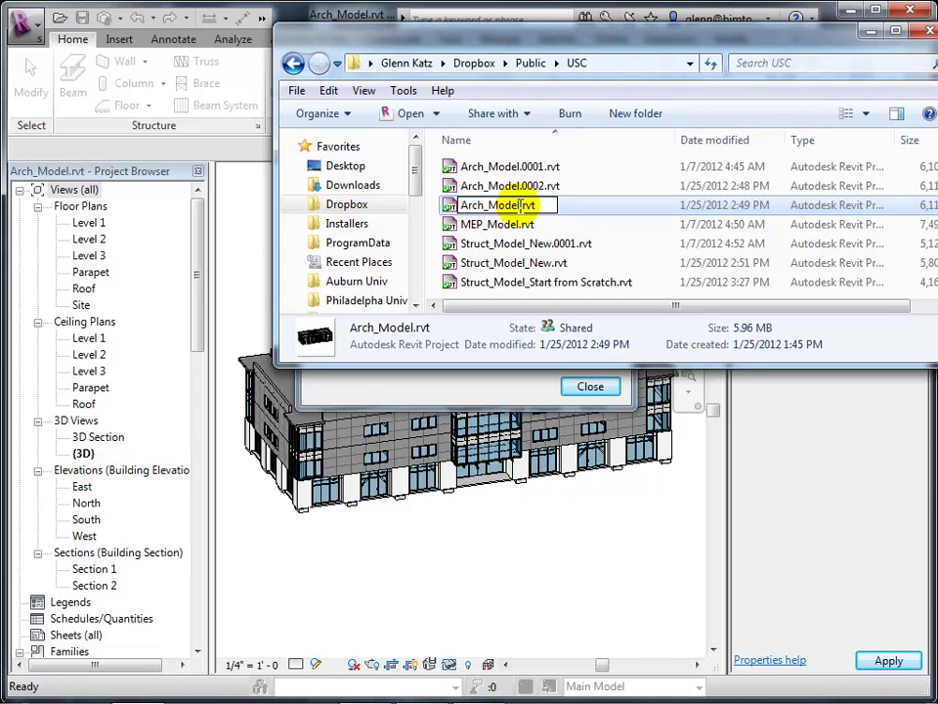
{"action": "type", "text": "_New"}
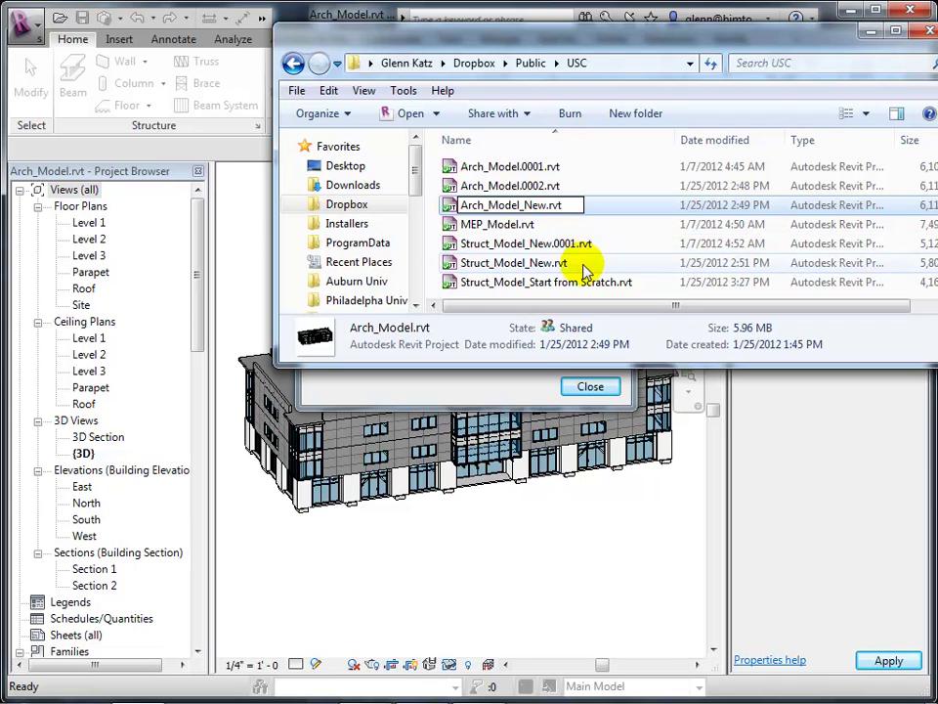
{"action": "left_click", "coordinate": [503, 315]}
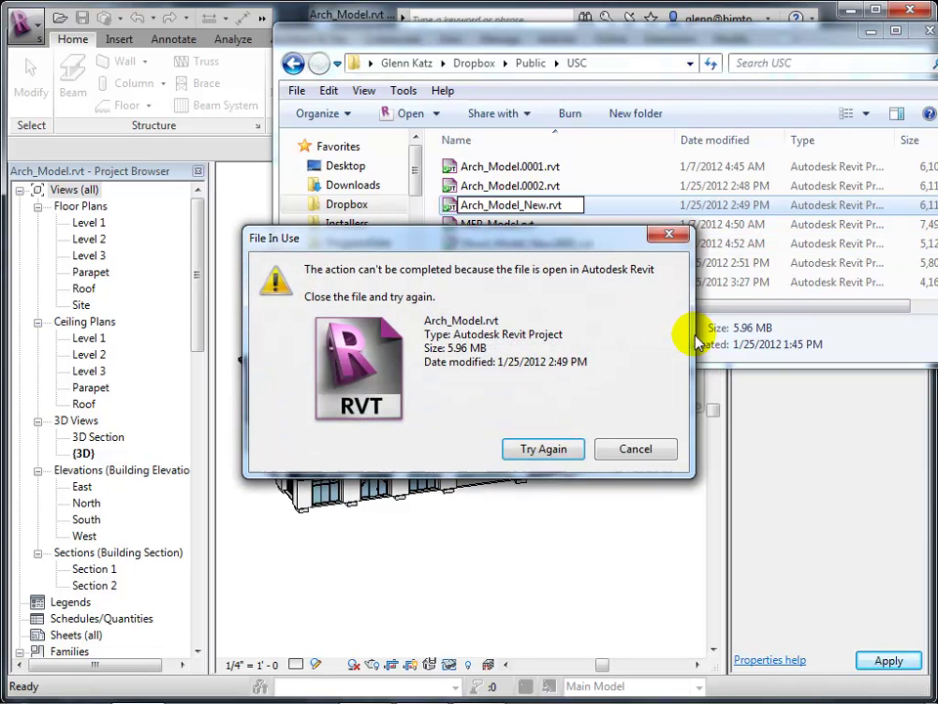
{"action": "left_click", "coordinate": [605, 449]}
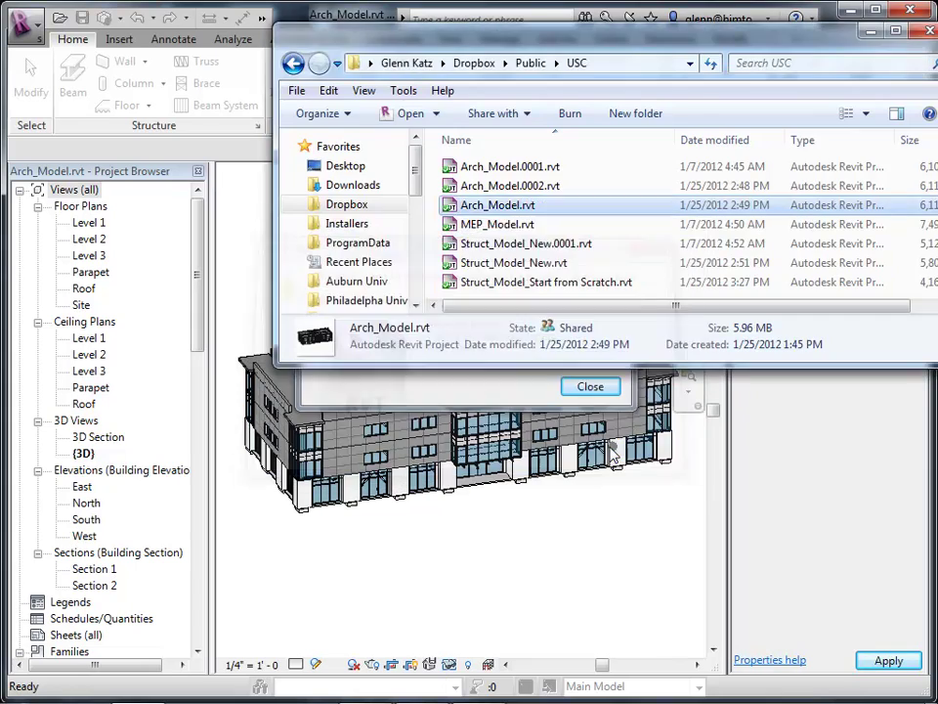
Step: Return to Revit Structure, dismiss the open dialog, and close the Arch_Model.rvt project
{"action": "left_click", "coordinate": [618, 528]}
{"action": "left_click", "coordinate": [591, 386]}
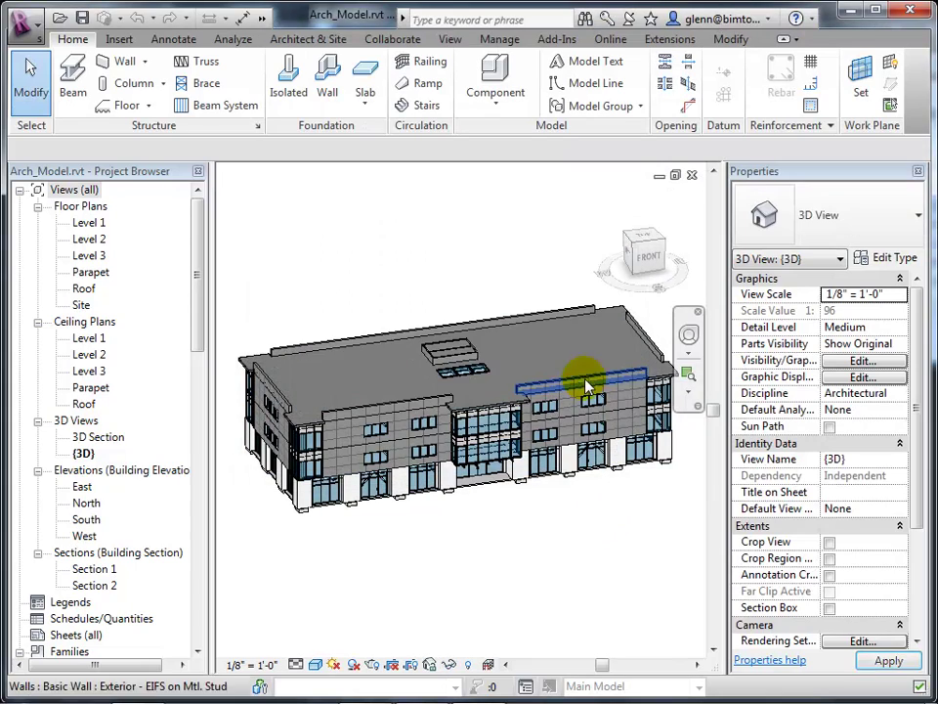
{"action": "left_click", "coordinate": [693, 175]}
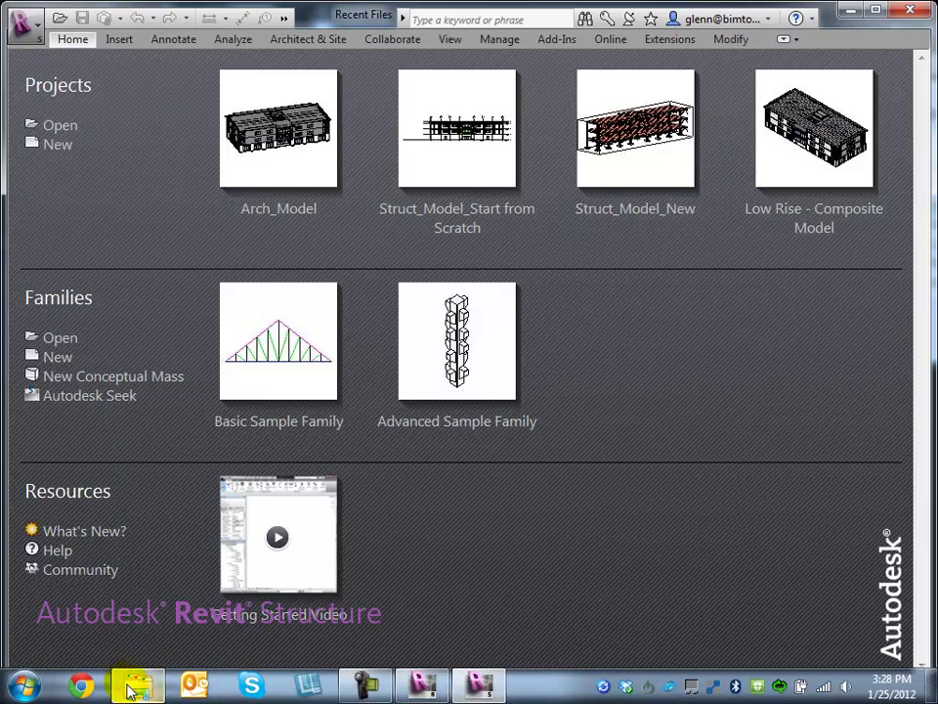
Step: Try to rename Arch_Model.rvt to Arch_Model_new.rvt in the USC folder in Windows Explorer, retry once, and cancel
{"action": "left_click", "coordinate": [130, 687]}
{"action": "left_click", "coordinate": [502, 205]}
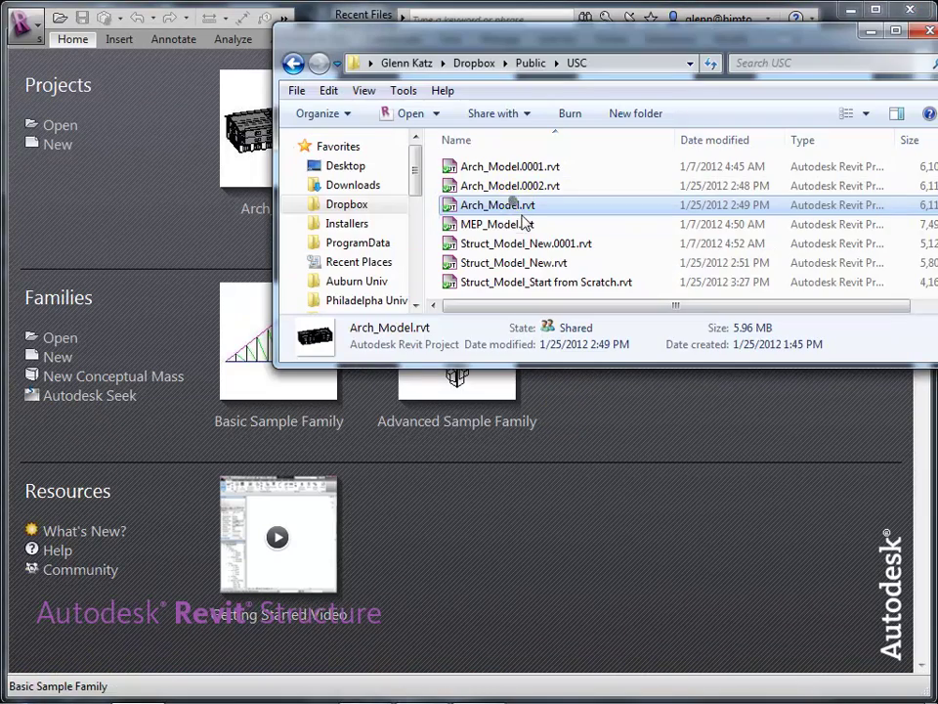
{"action": "left_click", "coordinate": [518, 213]}
{"action": "key", "text": "Right"}
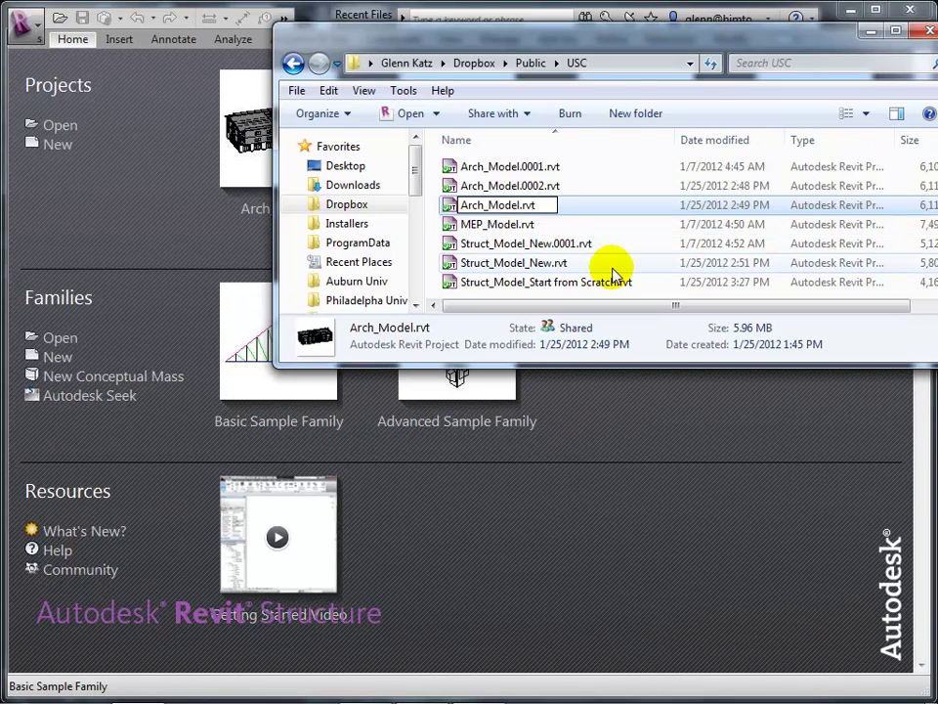
{"action": "type", "text": "_new"}
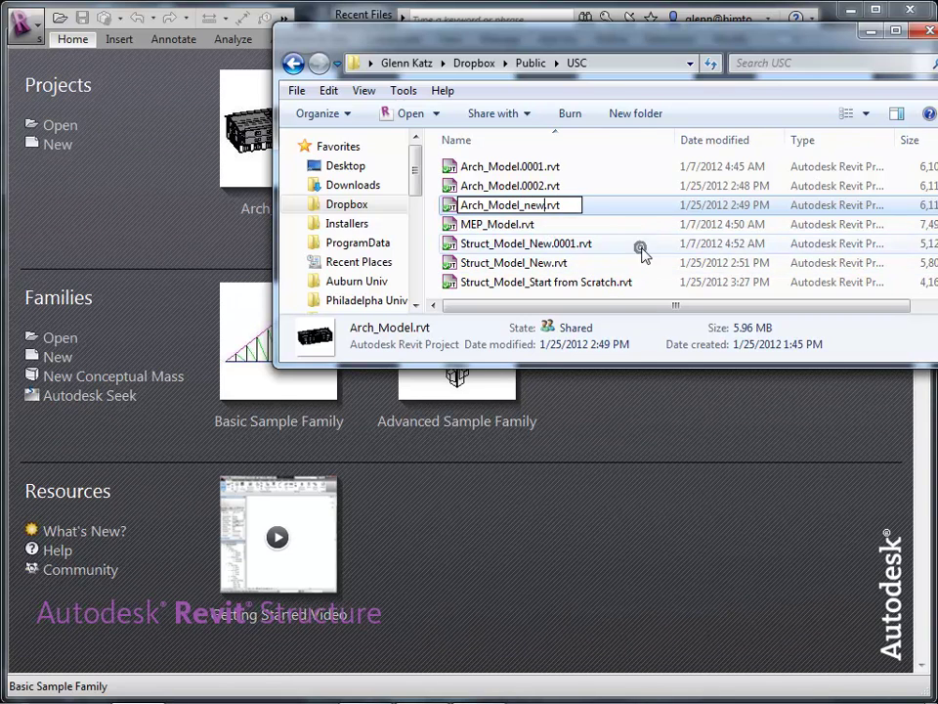
{"action": "key", "text": "Return"}
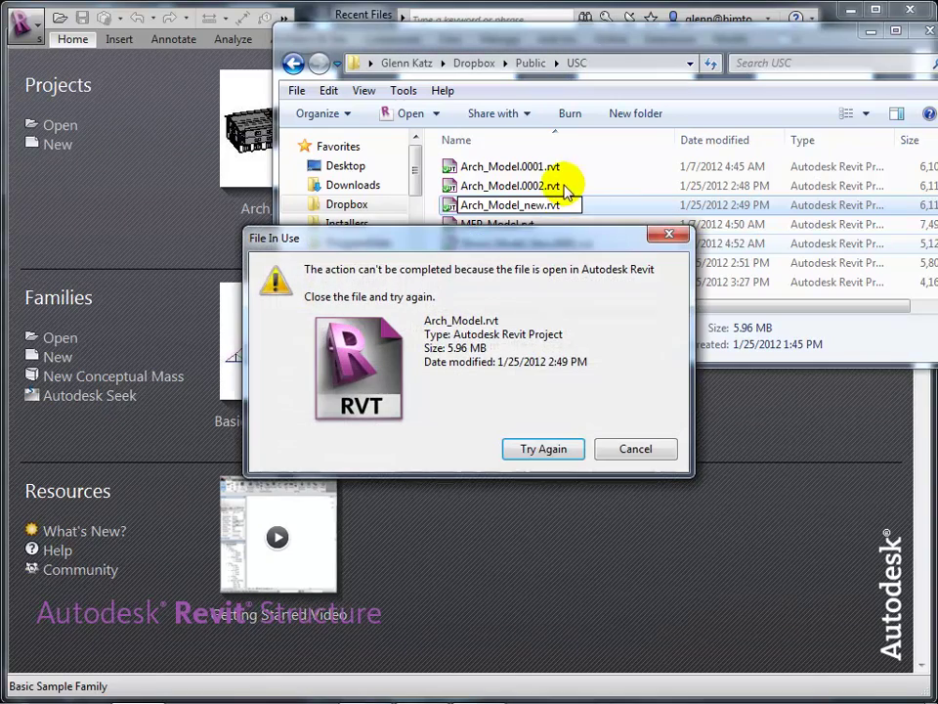
{"action": "left_click", "coordinate": [533, 446]}
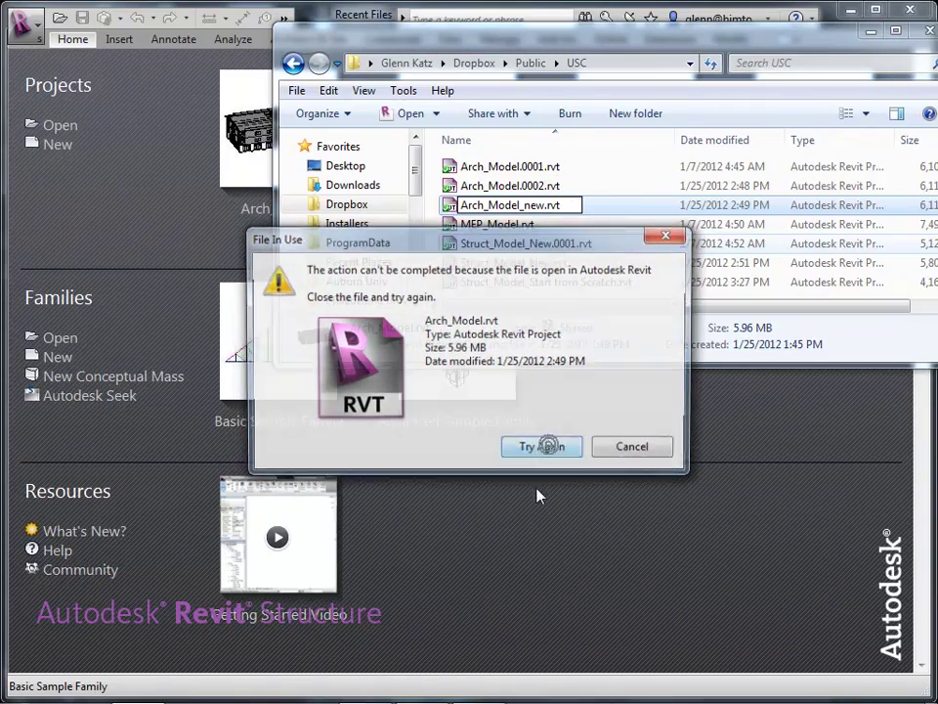
{"action": "left_click", "coordinate": [635, 449]}
{"action": "left_click", "coordinate": [598, 482]}
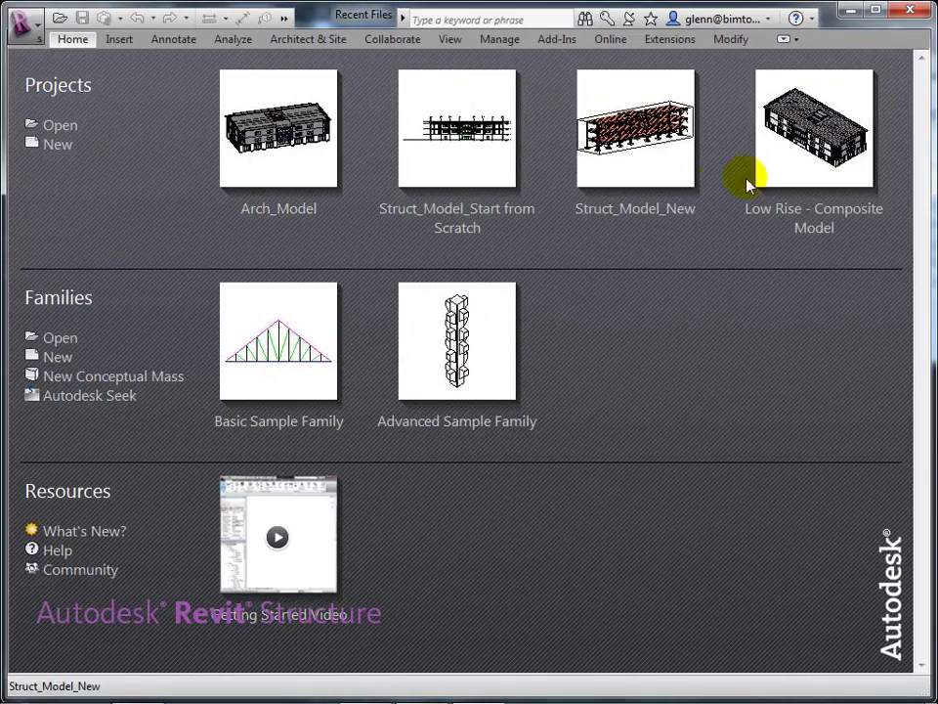
Step: Switch to Revit Architecture and close all views of Arch_Model.rvt without saving the changes
{"action": "left_click", "coordinate": [427, 685]}
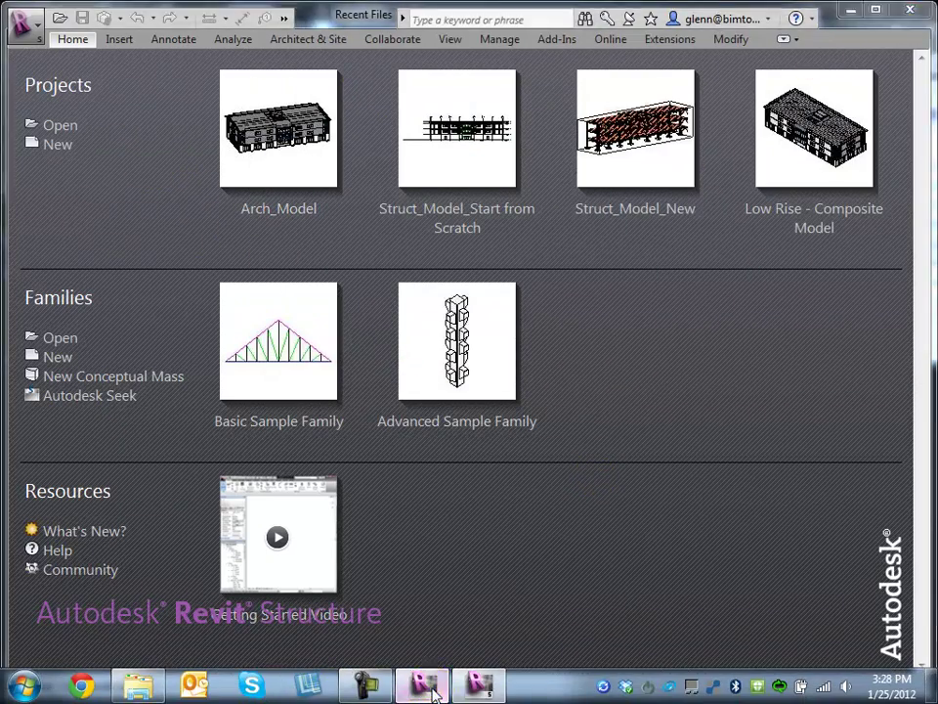
{"action": "left_click", "coordinate": [692, 176]}
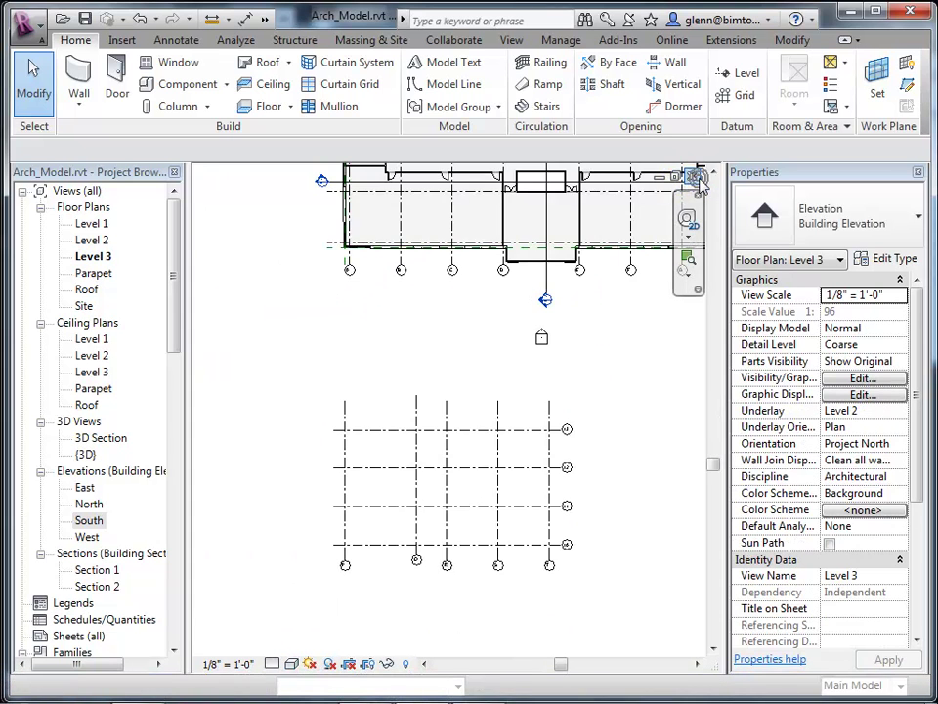
{"action": "left_click", "coordinate": [692, 176]}
{"action": "left_click", "coordinate": [692, 176]}
{"action": "left_click", "coordinate": [692, 176]}
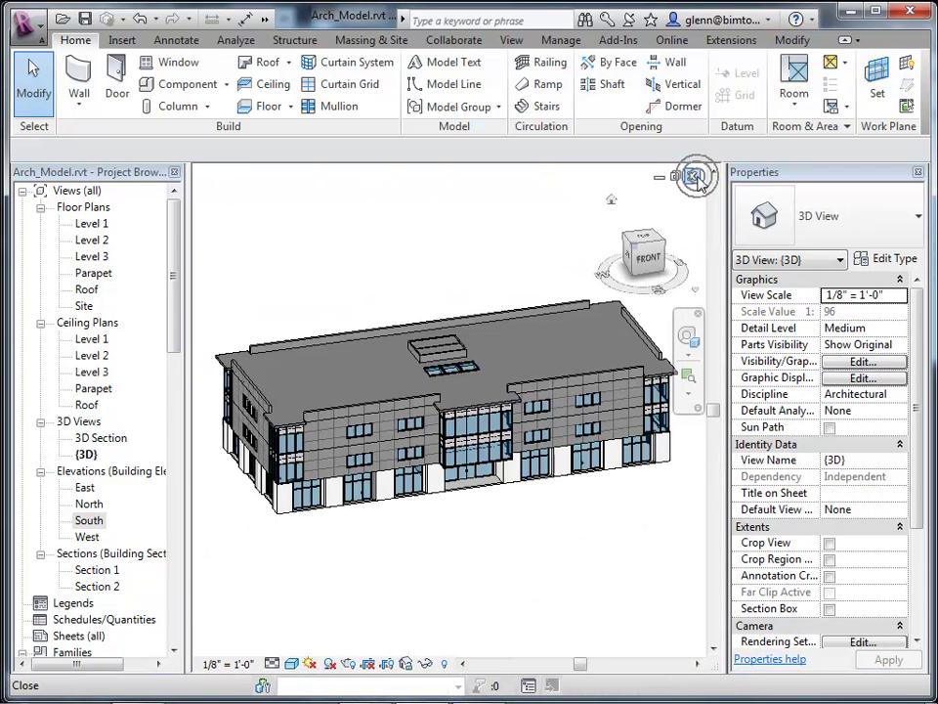
{"action": "left_click", "coordinate": [692, 176]}
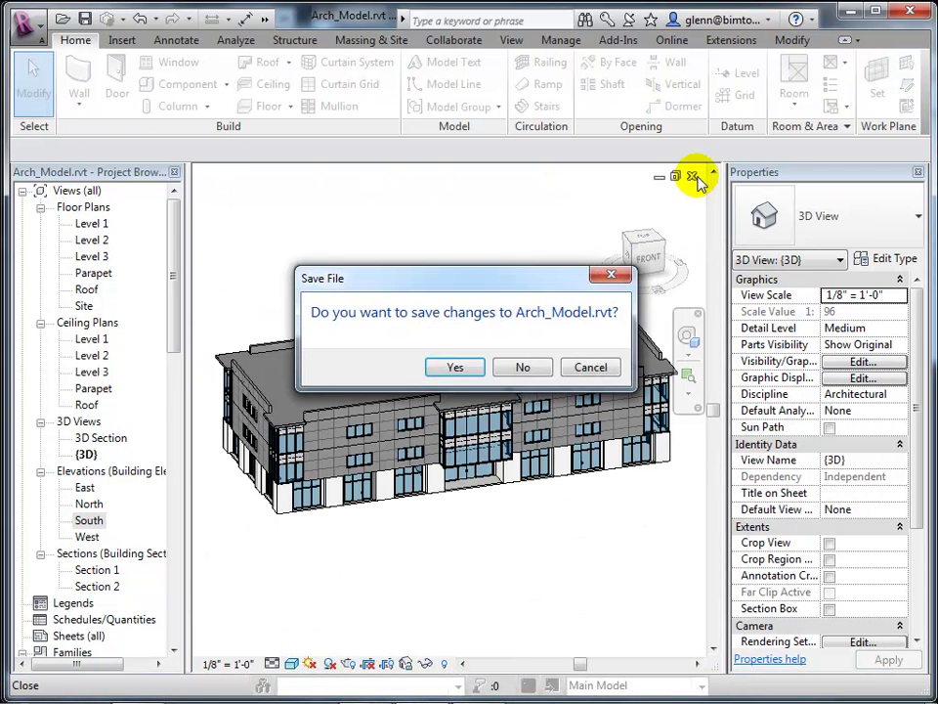
{"action": "left_click", "coordinate": [528, 369]}
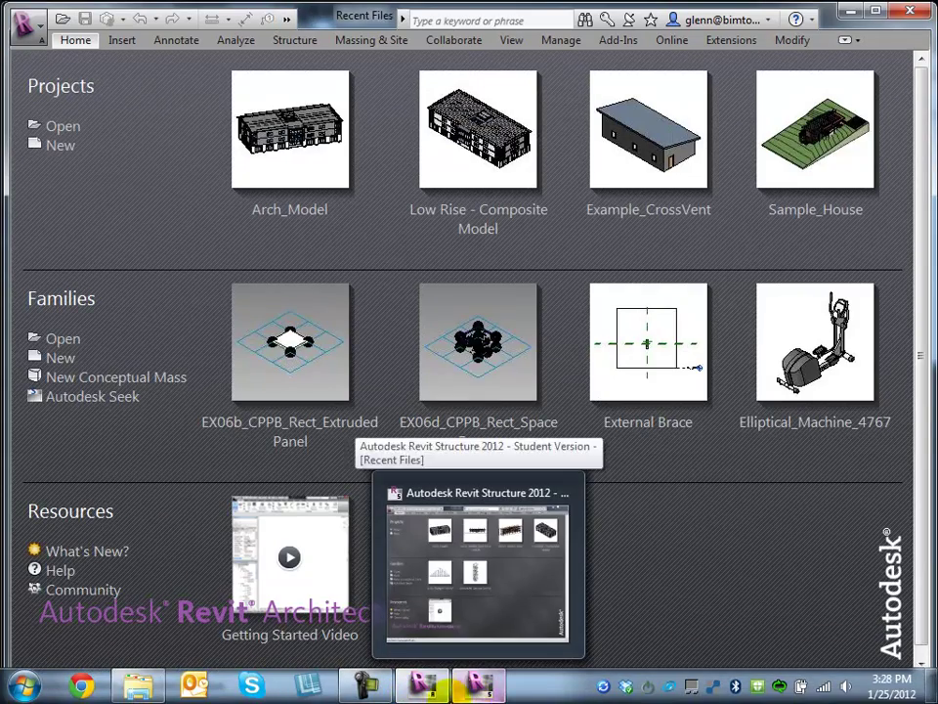
Step: Switch to Windows Explorer and rename Arch_Model.rvt in the USC folder as Arch_Model_New Version.rvt
{"action": "left_click", "coordinate": [147, 683]}
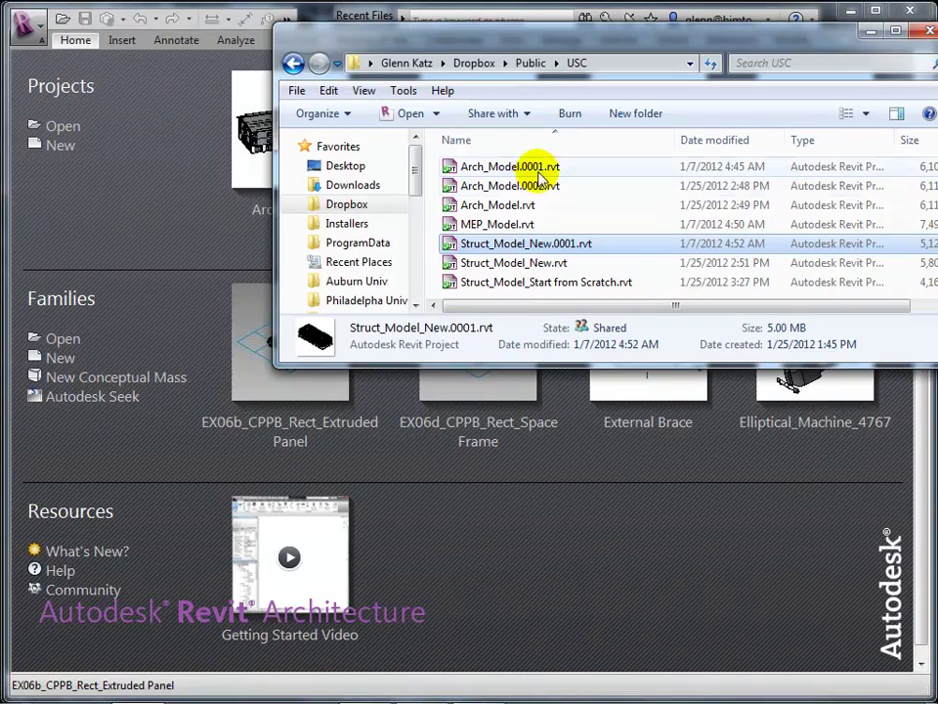
{"action": "left_click", "coordinate": [525, 207]}
{"action": "left_click", "coordinate": [509, 206]}
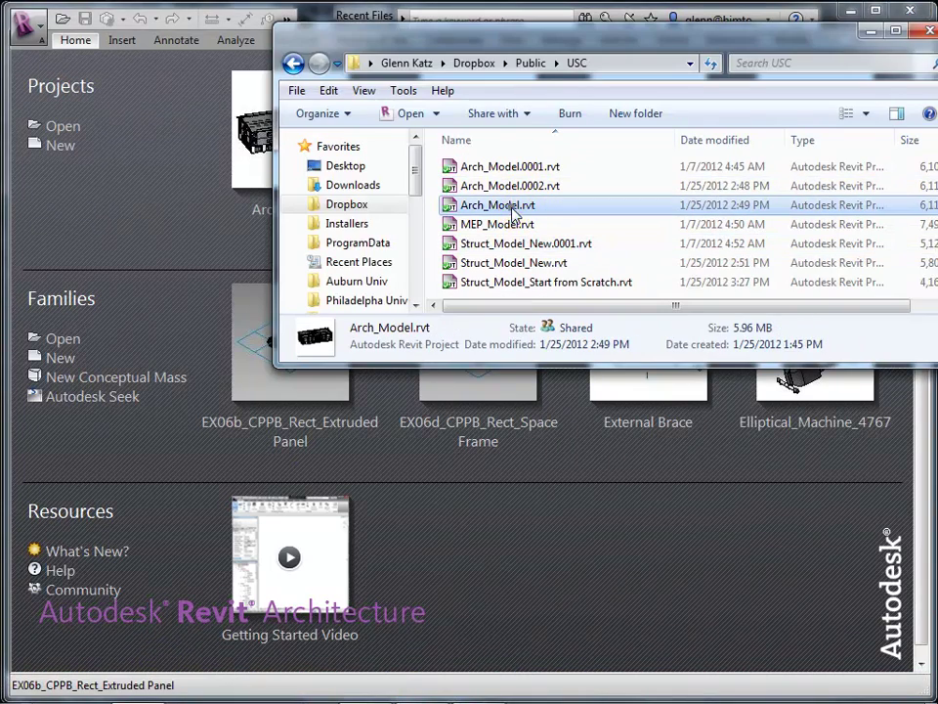
{"action": "left_click", "coordinate": [521, 205]}
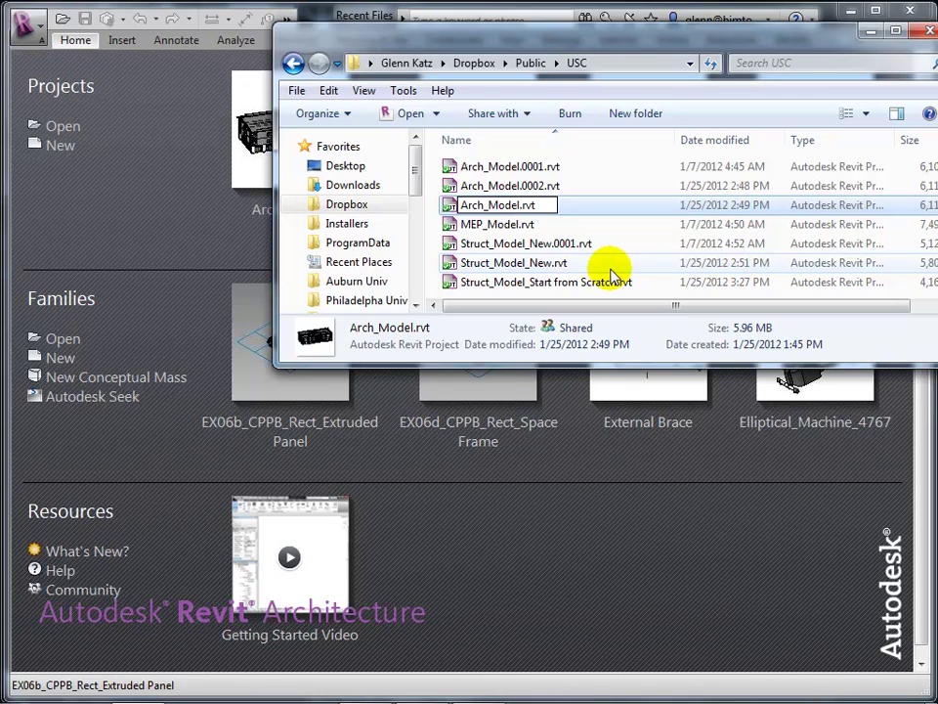
{"action": "type", "text": "_New Version"}
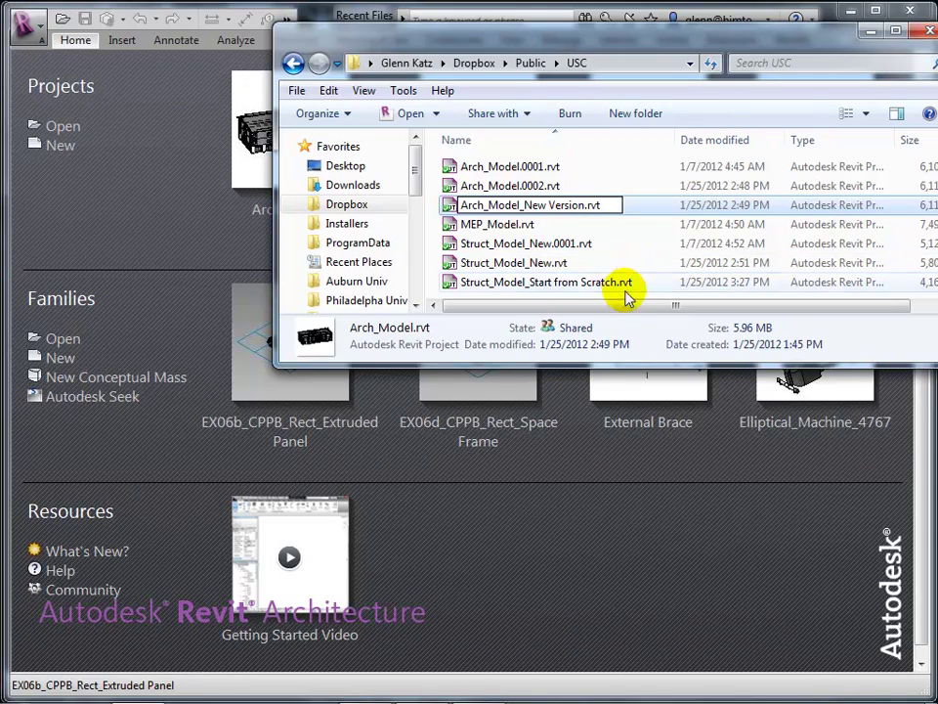
{"action": "left_click", "coordinate": [625, 311]}
{"action": "key", "text": "alt+F4"}
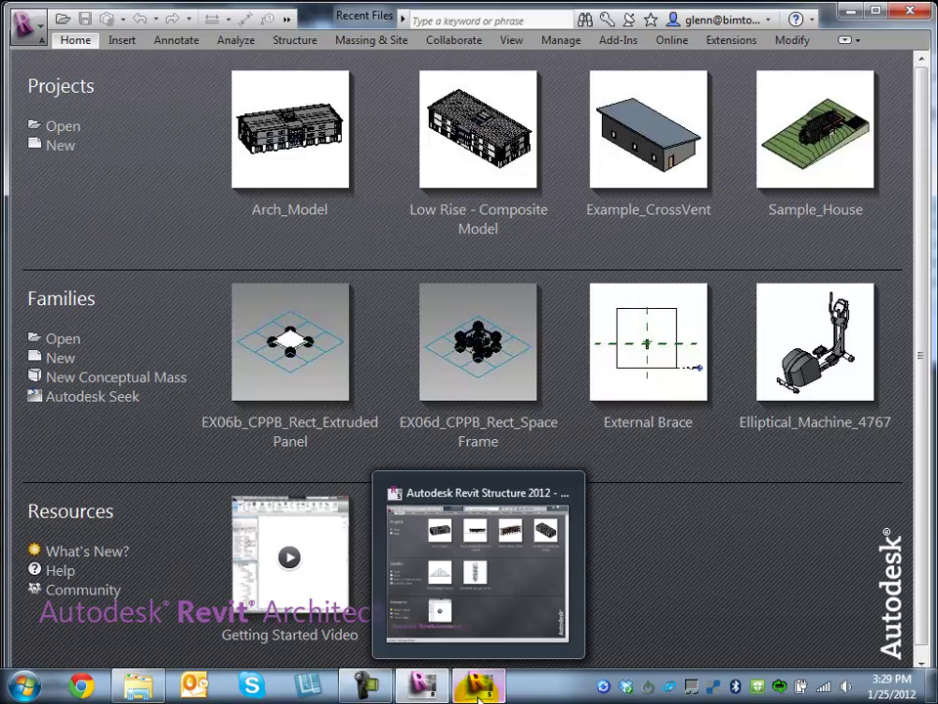
Step: In Revit Structure, open Struct_Model_Start from Scratch, ignoring the unresolved reference, and display its Level 1 structural plan
{"action": "left_click", "coordinate": [485, 694]}
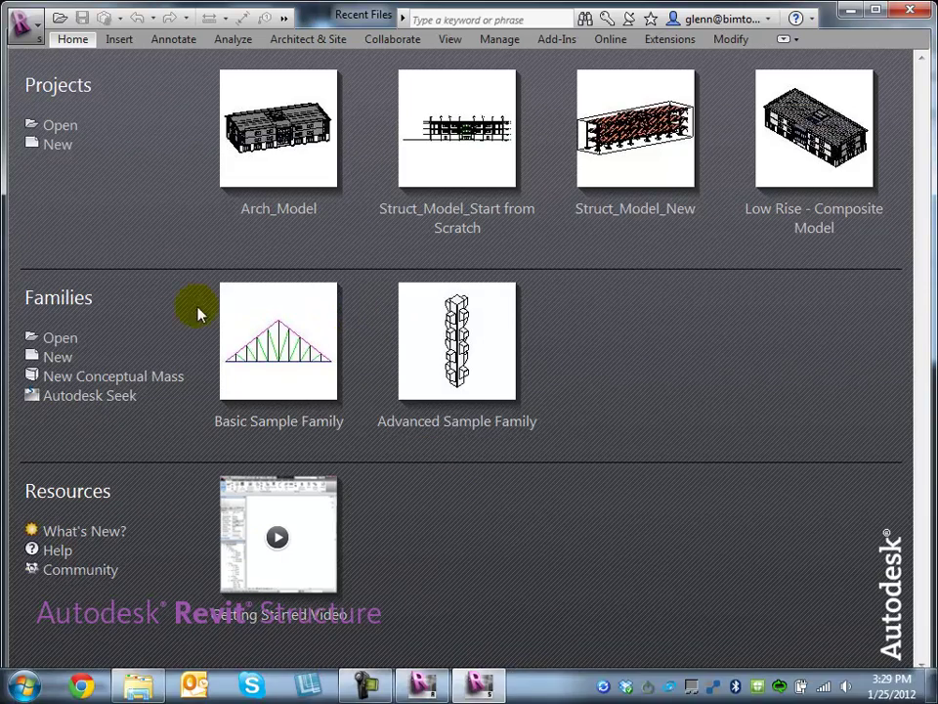
{"action": "left_click", "coordinate": [401, 220]}
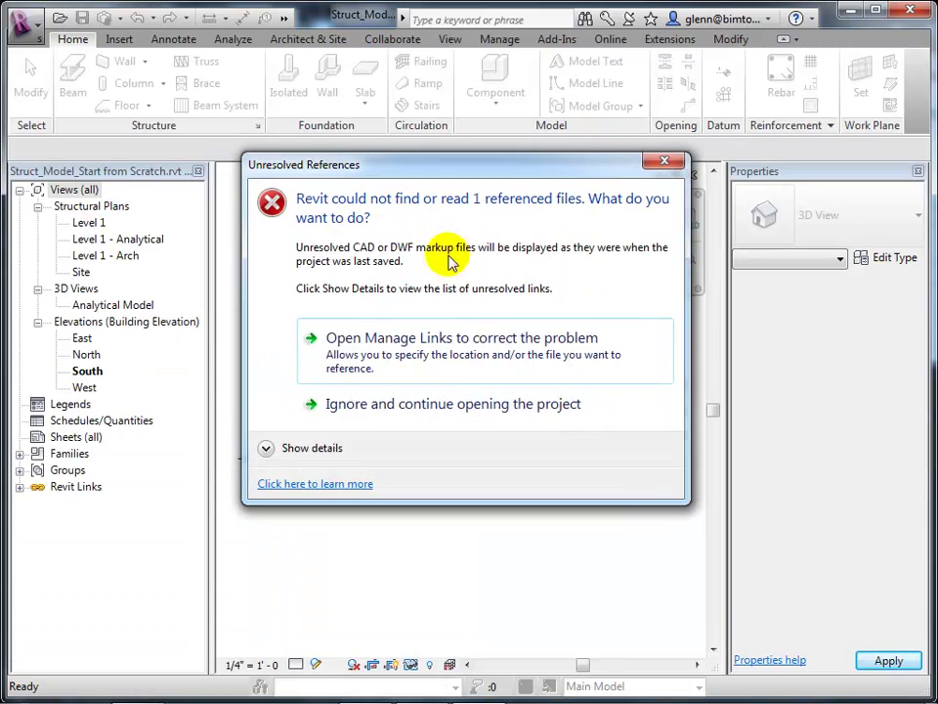
{"action": "left_click", "coordinate": [432, 409]}
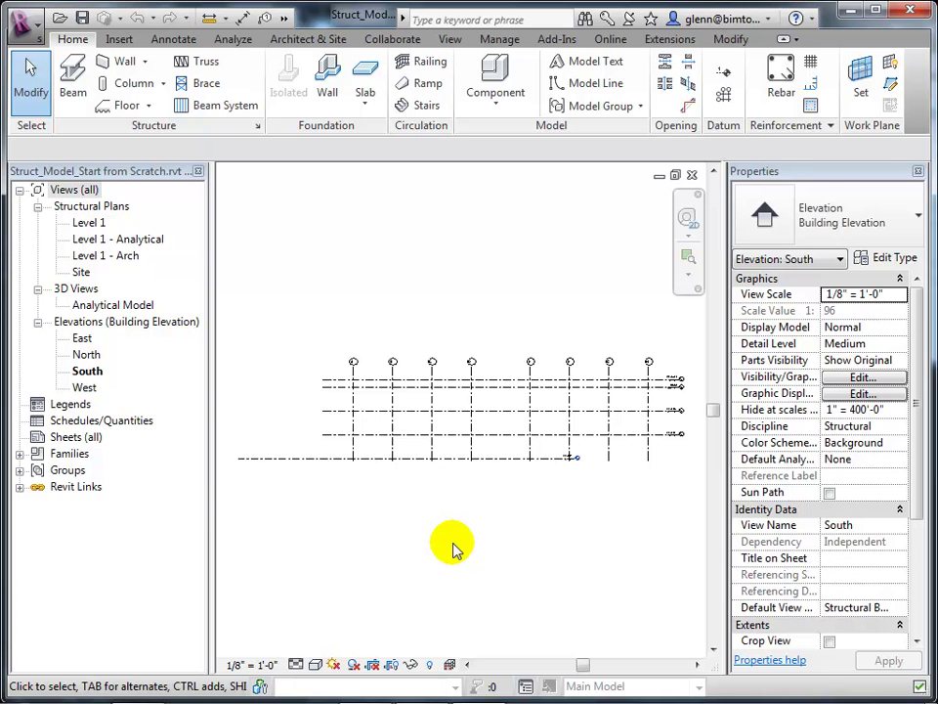
{"action": "double_click", "coordinate": [87, 223]}
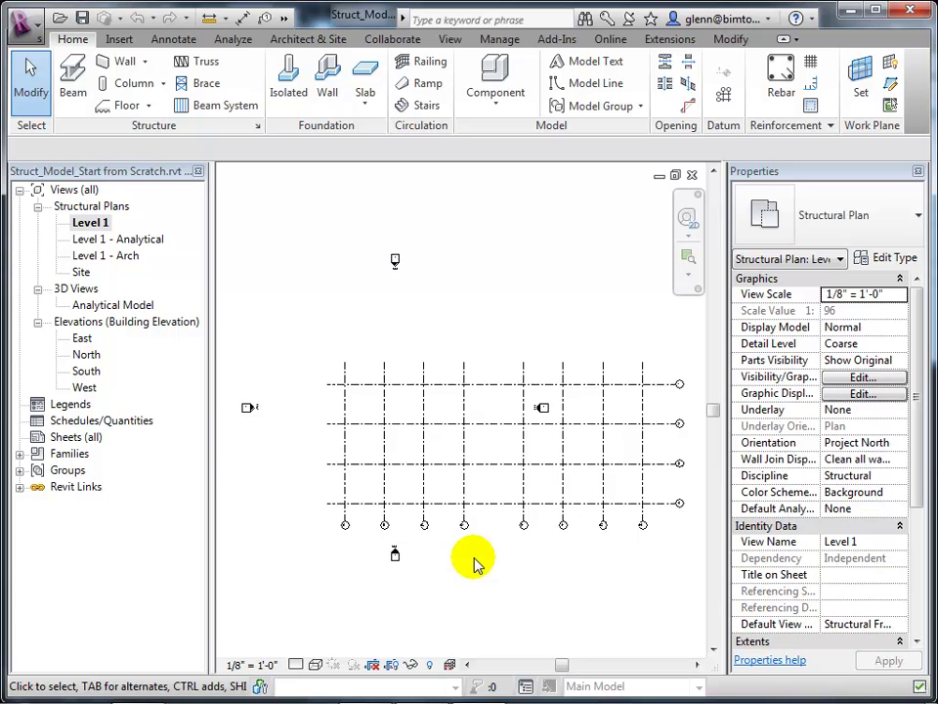
{"action": "left_click", "coordinate": [695, 665]}
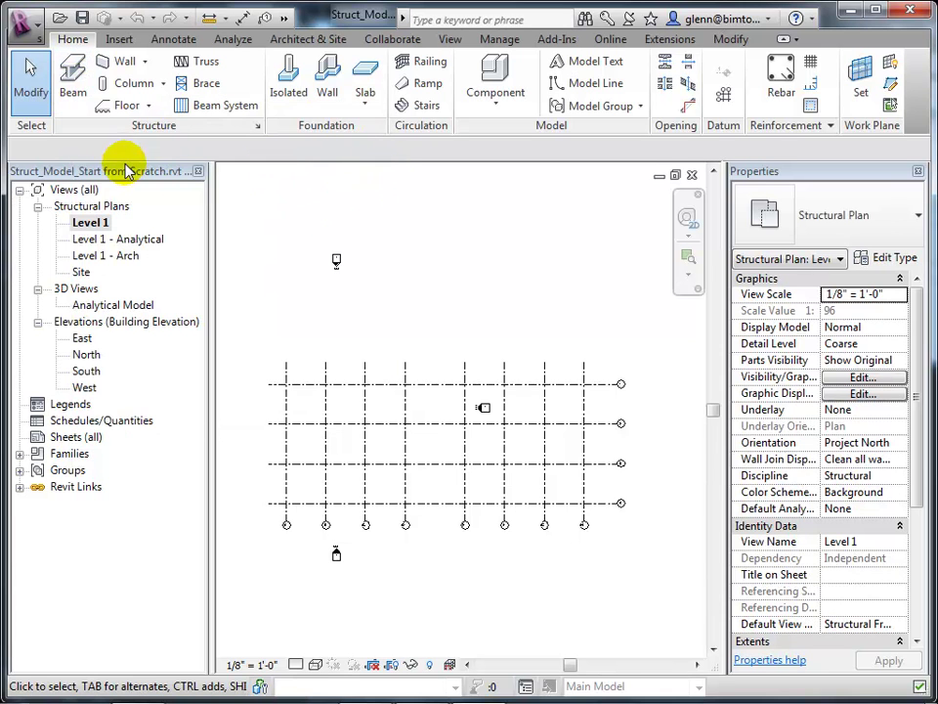
Step: Place a vertical W14X43 wide flange structural column at the intersection of grids A and 1 on Level 1
{"action": "left_click", "coordinate": [164, 84]}
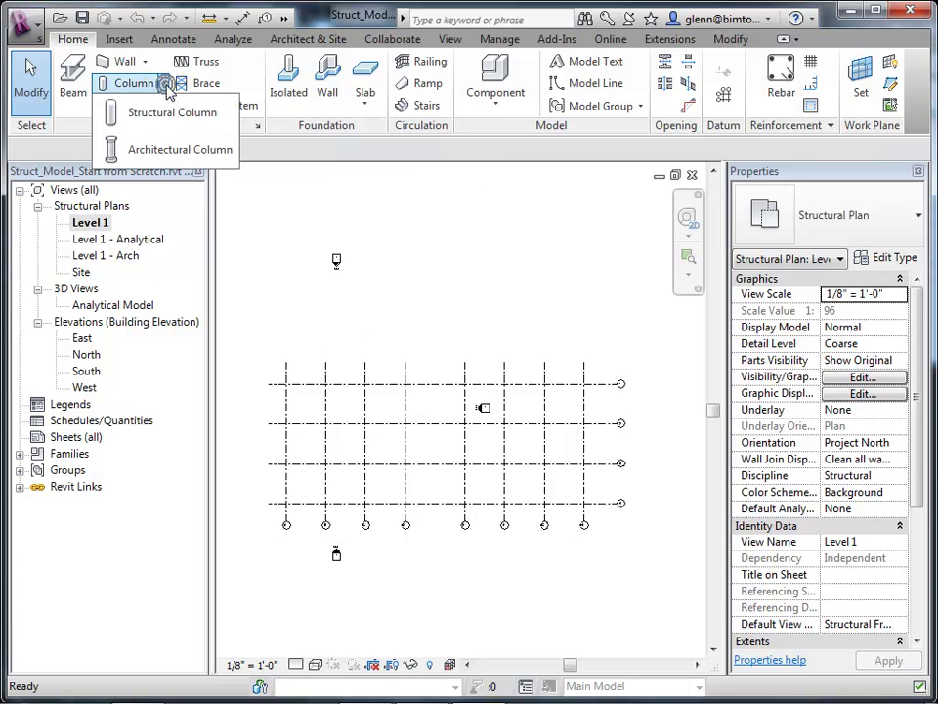
{"action": "left_click", "coordinate": [164, 110]}
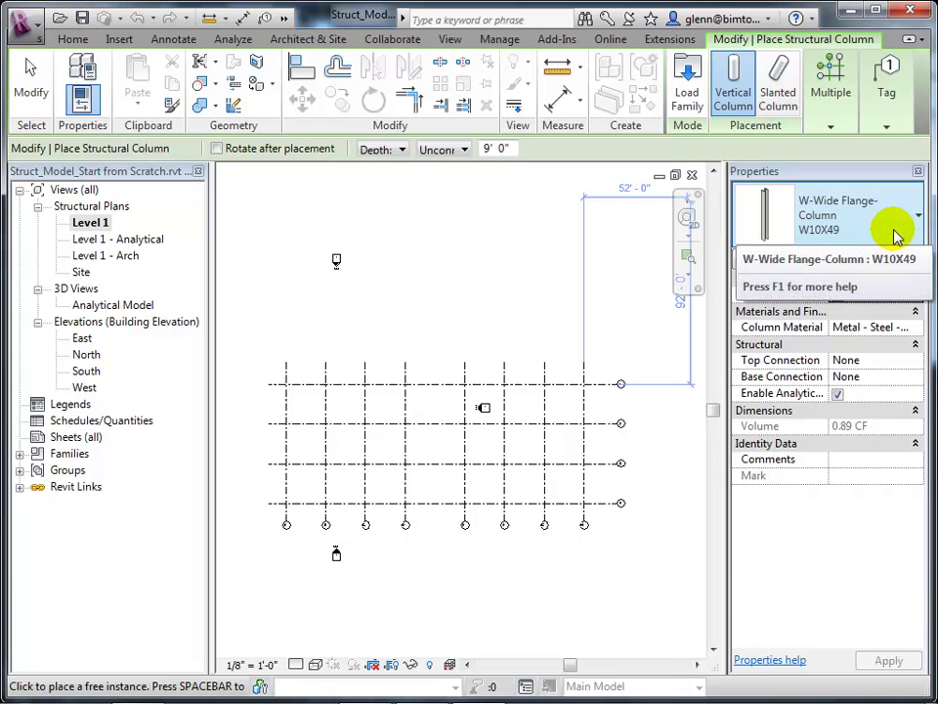
{"action": "scroll", "coordinate": [328, 420], "scroll_direction": "up", "scroll_amount": 3}
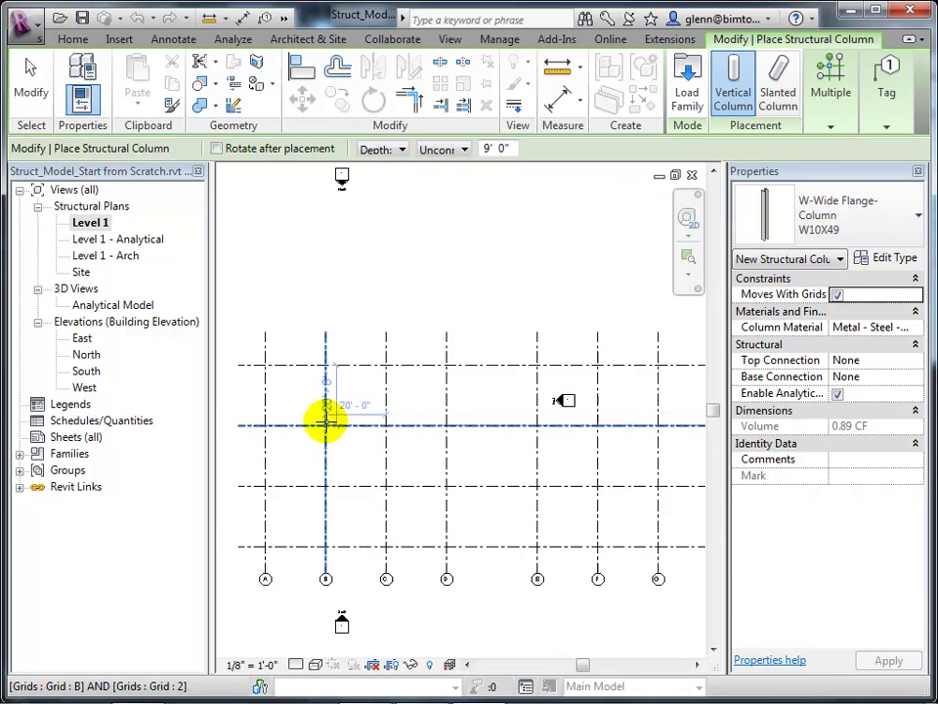
{"action": "middle_click_drag", "start_coordinate": [323, 431], "coordinate": [416, 462]}
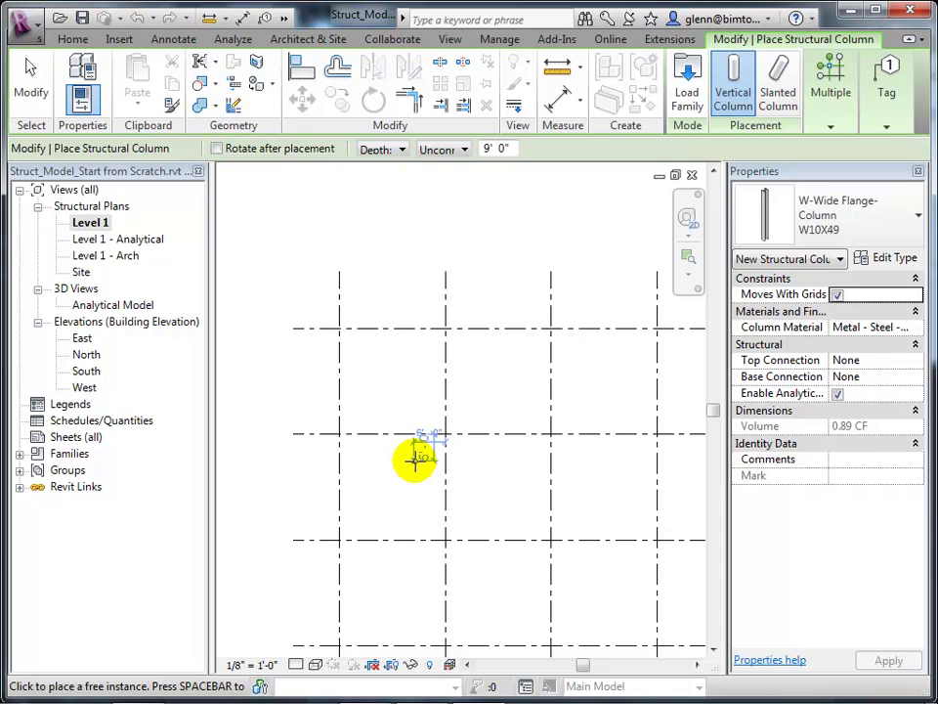
{"action": "scroll", "coordinate": [415, 459], "scroll_direction": "up", "scroll_amount": 5}
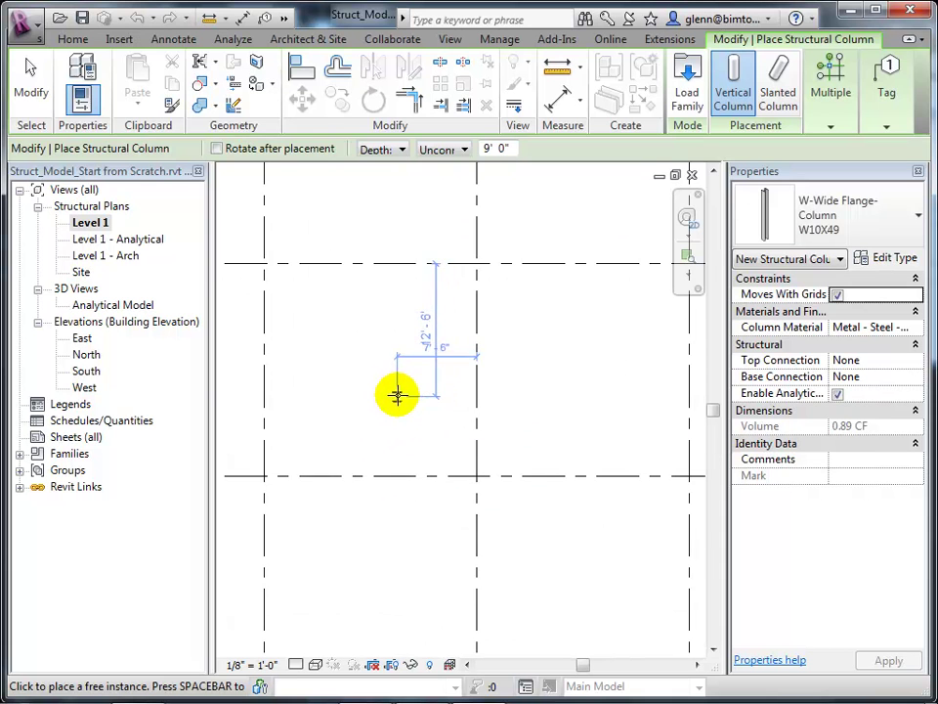
{"action": "middle_click_drag", "start_coordinate": [397, 395], "coordinate": [460, 387]}
{"action": "scroll", "coordinate": [461, 385], "scroll_direction": "down", "scroll_amount": 2}
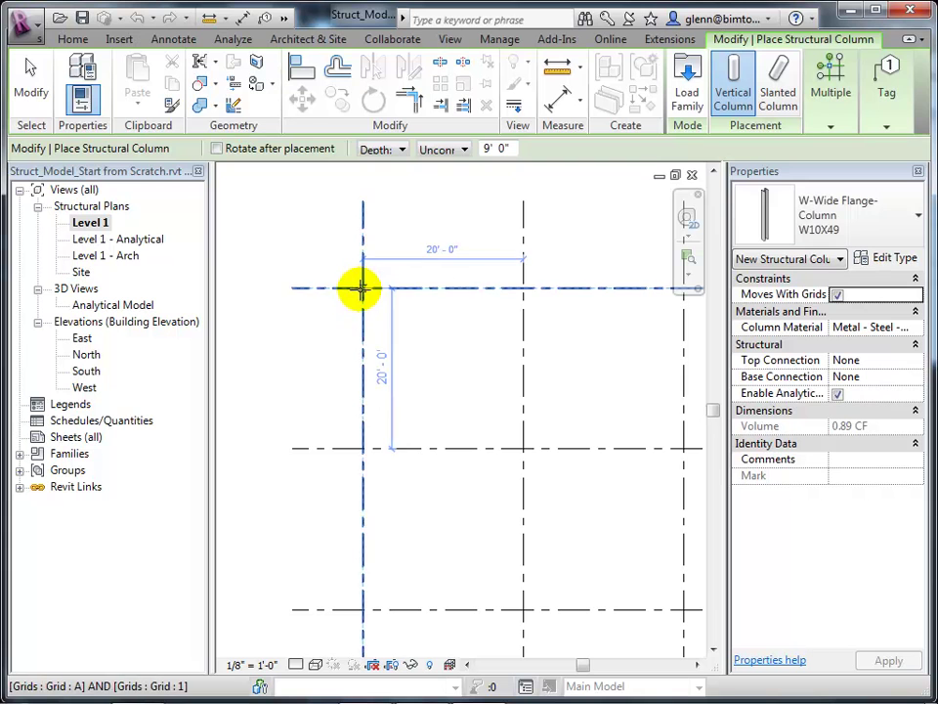
{"action": "scroll", "coordinate": [394, 308], "scroll_direction": "up", "scroll_amount": 4}
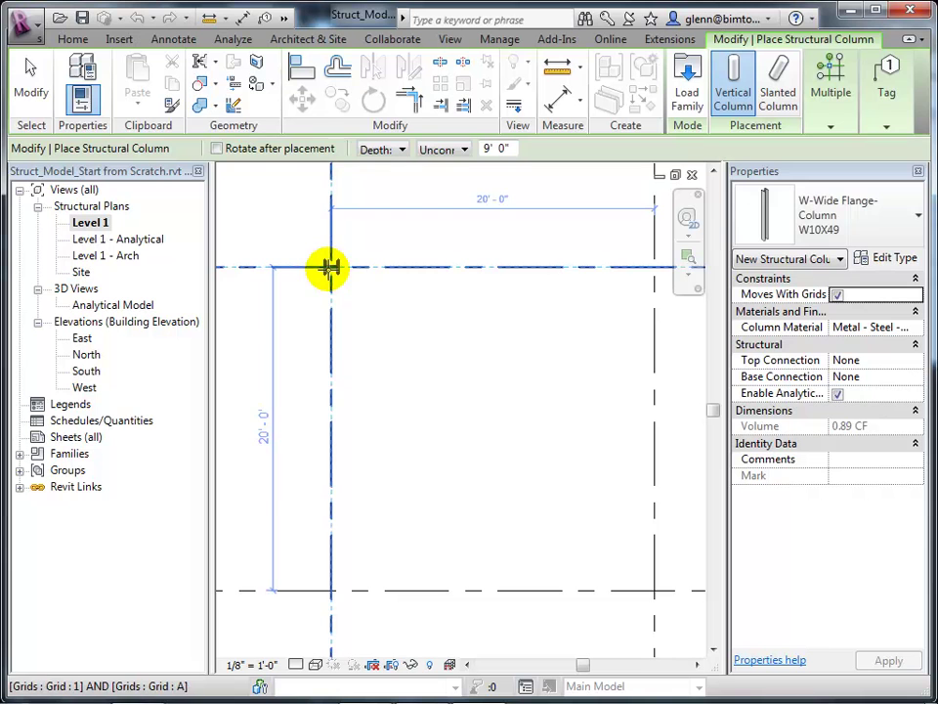
{"action": "left_click", "coordinate": [859, 234]}
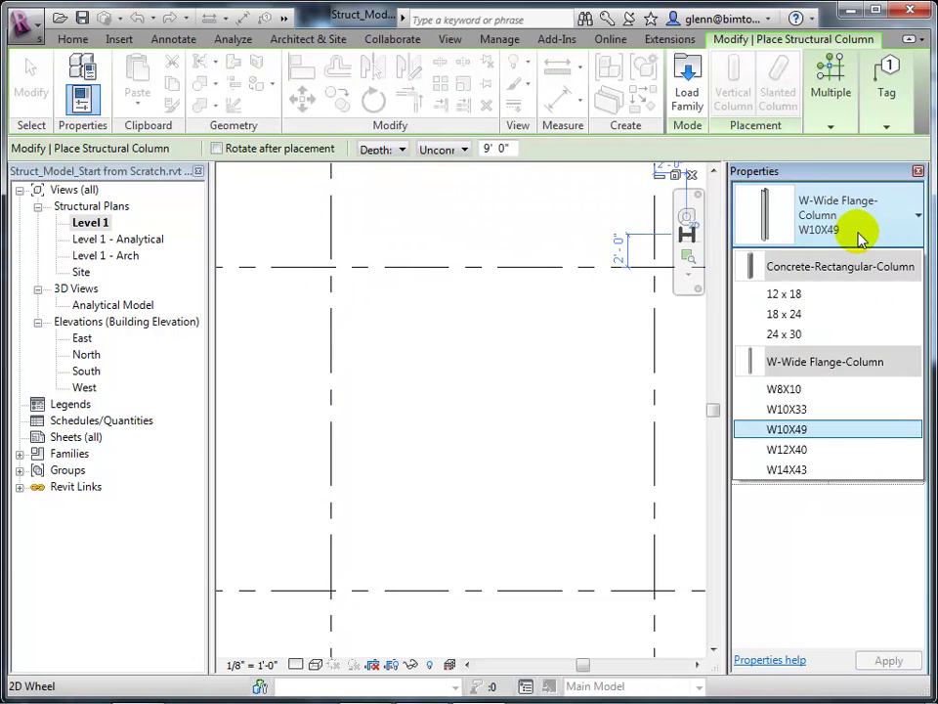
{"action": "left_click", "coordinate": [833, 471]}
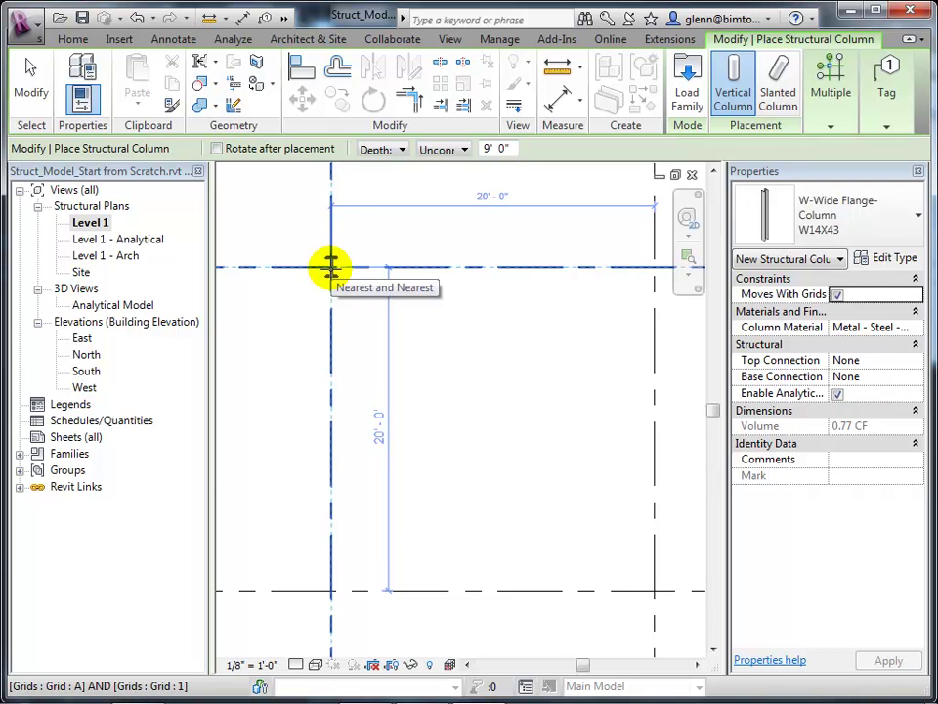
{"action": "left_click", "coordinate": [331, 266]}
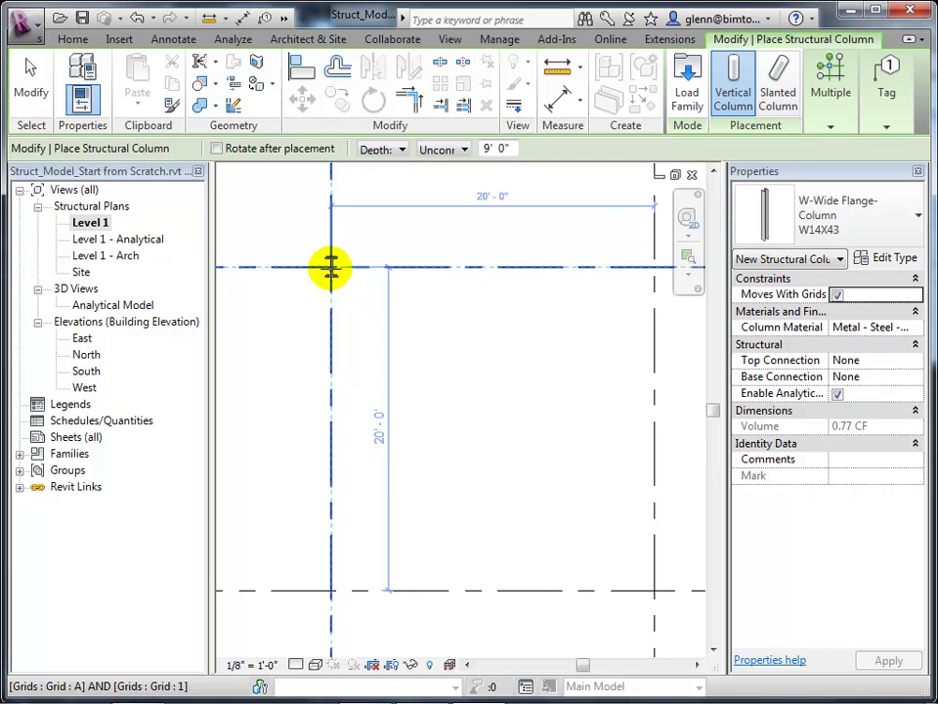
{"action": "scroll", "coordinate": [379, 297], "scroll_direction": "down", "scroll_amount": 4}
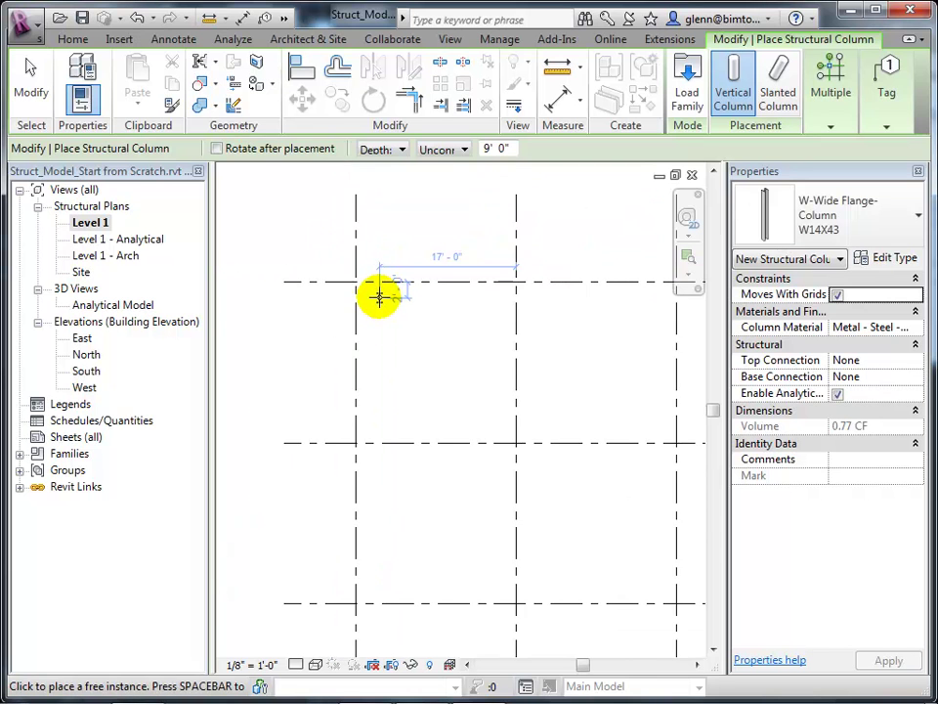
{"action": "middle_click_drag", "start_coordinate": [391, 309], "coordinate": [314, 328]}
{"action": "scroll", "coordinate": [314, 329], "scroll_direction": "down", "scroll_amount": 1}
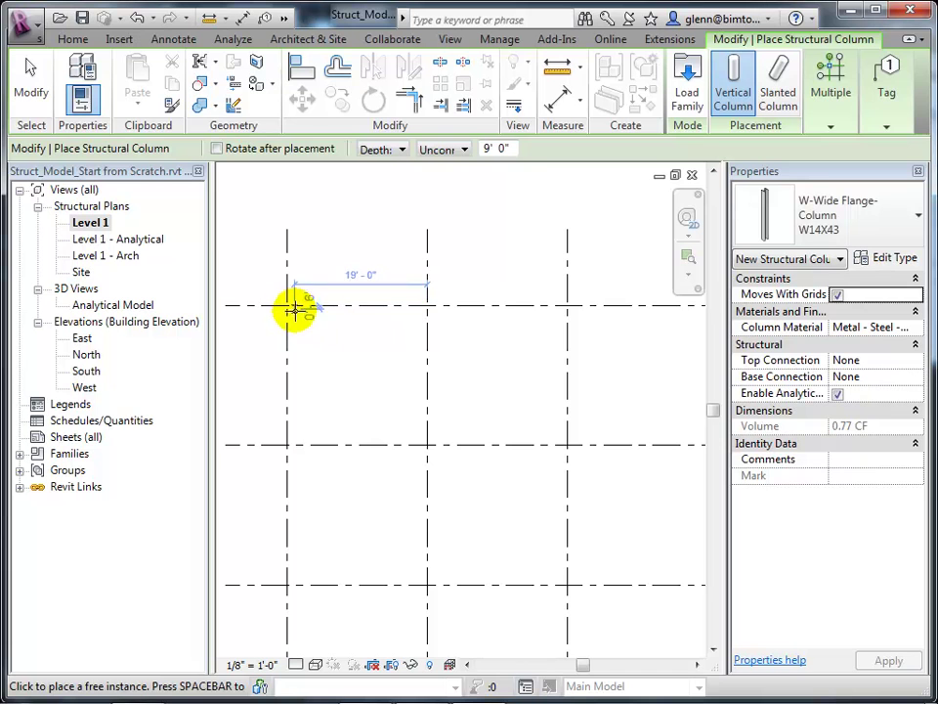
{"action": "scroll", "coordinate": [398, 370], "scroll_direction": "down", "scroll_amount": 2}
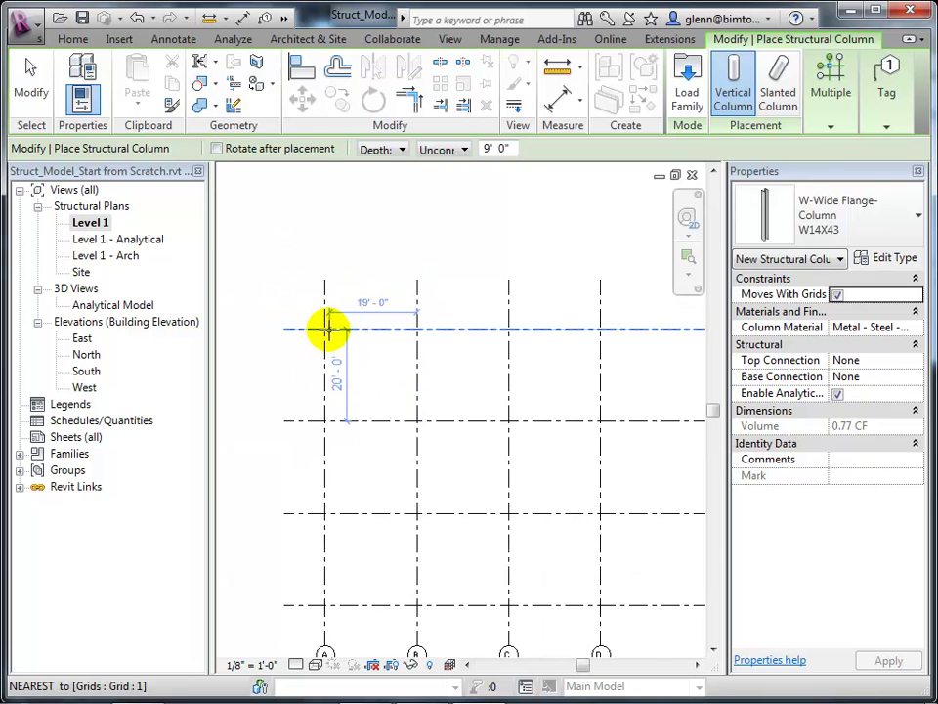
{"action": "scroll", "coordinate": [419, 348], "scroll_direction": "down", "scroll_amount": 2}
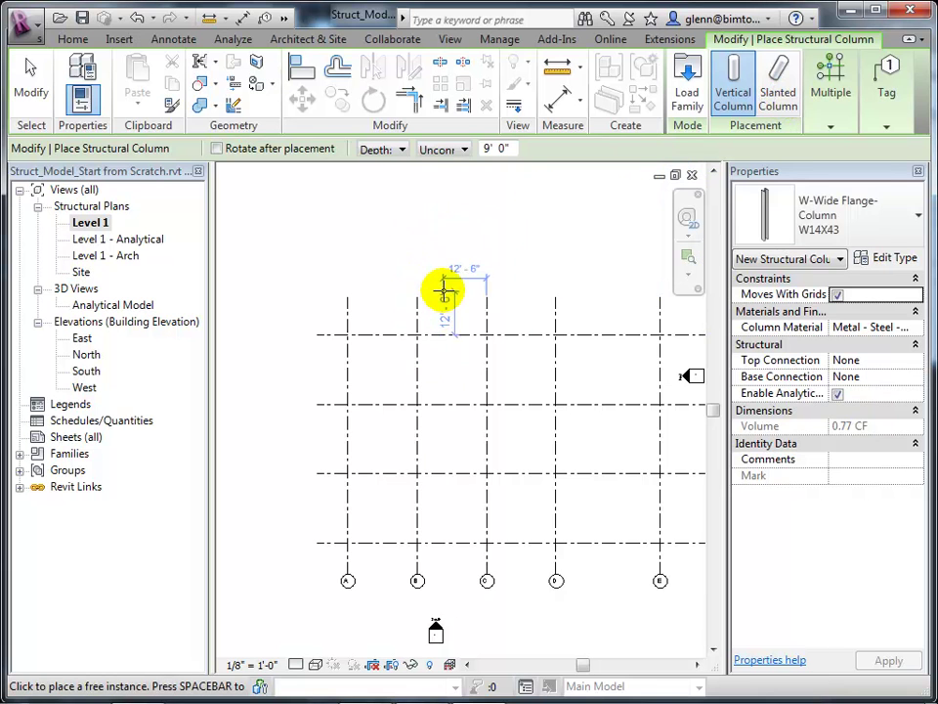
{"action": "scroll", "coordinate": [443, 286], "scroll_direction": "down", "scroll_amount": 1}
{"action": "left_click", "coordinate": [833, 96]}
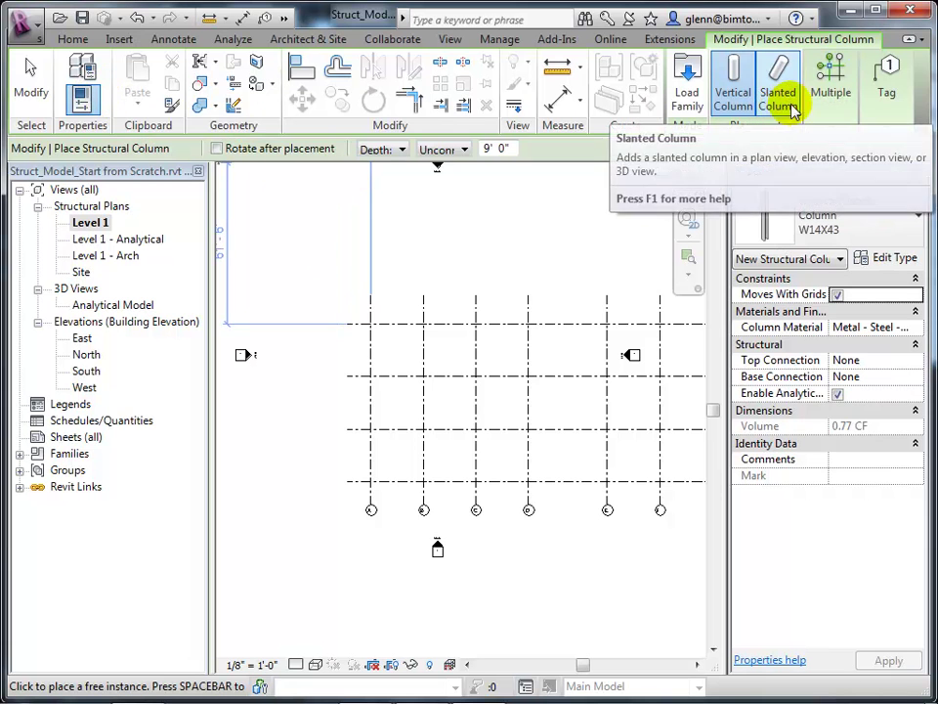
{"action": "mouse_move", "coordinate": [824, 97]}
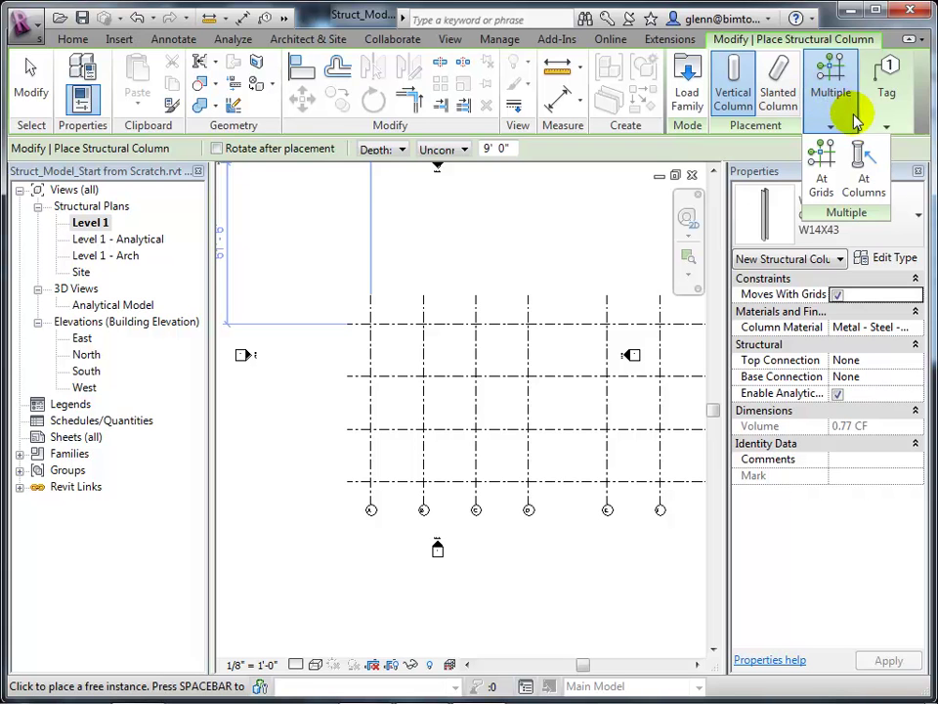
{"action": "left_click", "coordinate": [824, 174]}
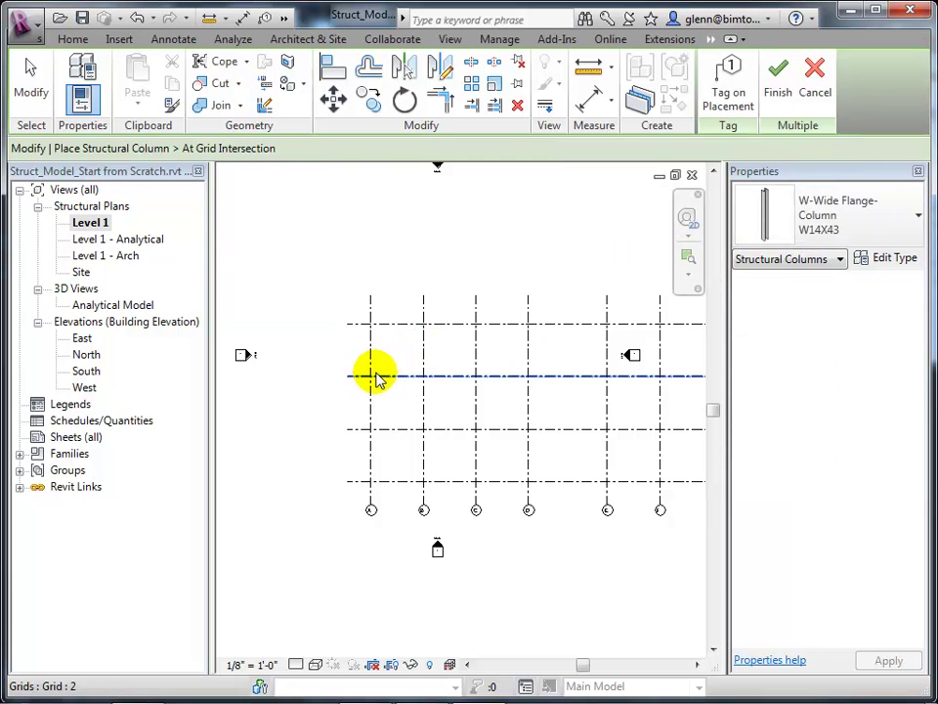
{"action": "scroll", "coordinate": [381, 377], "scroll_direction": "up", "scroll_amount": 5}
{"action": "scroll", "coordinate": [440, 313], "scroll_direction": "up", "scroll_amount": 3}
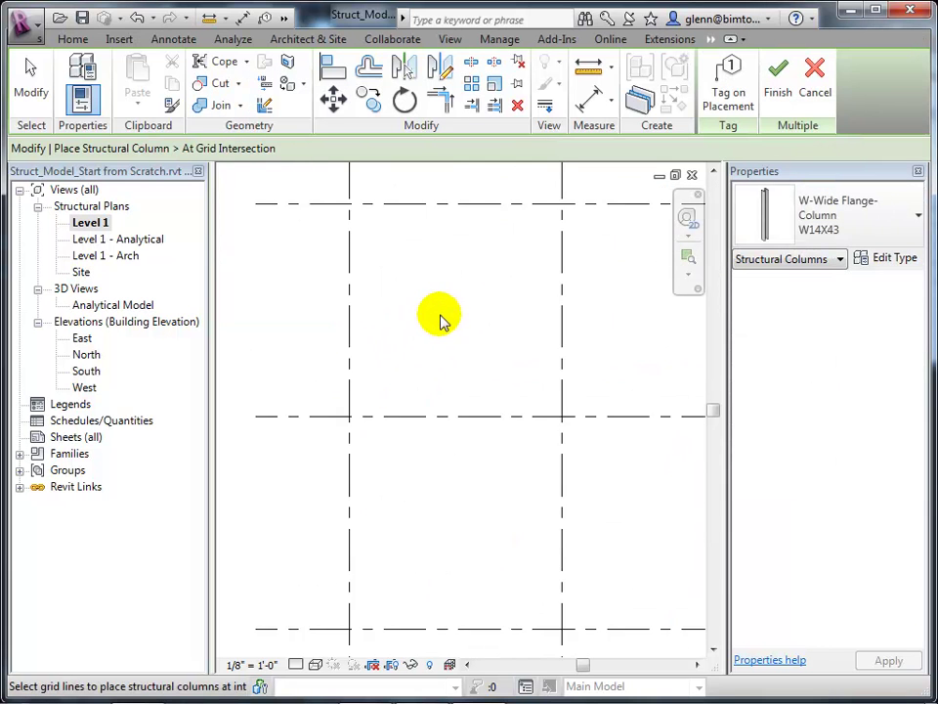
{"action": "left_click", "coordinate": [397, 213]}
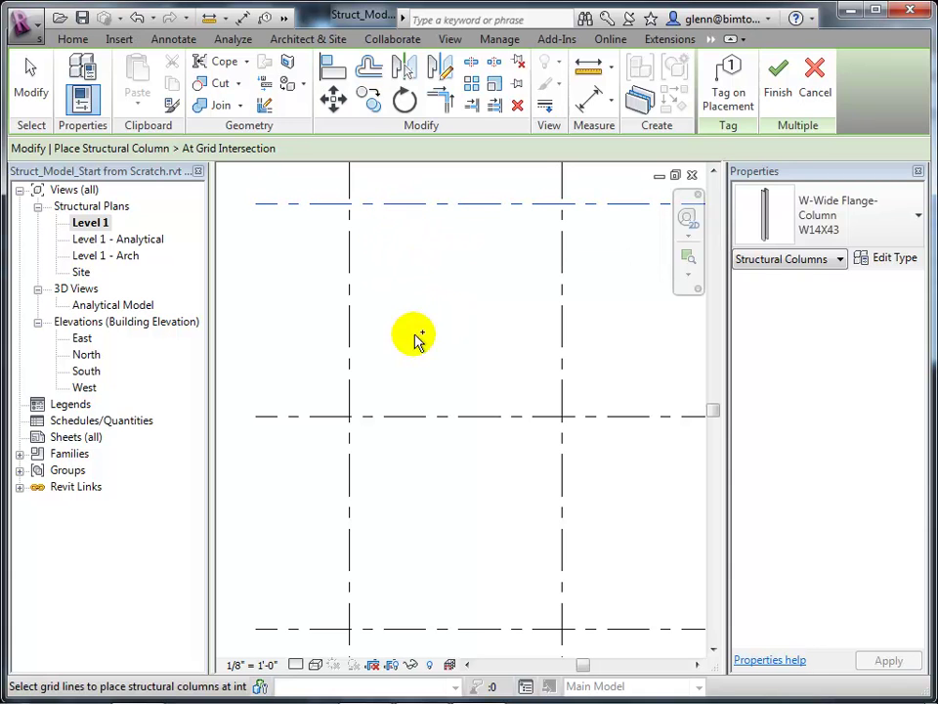
{"action": "left_click", "coordinate": [431, 419], "text": "ctrl"}
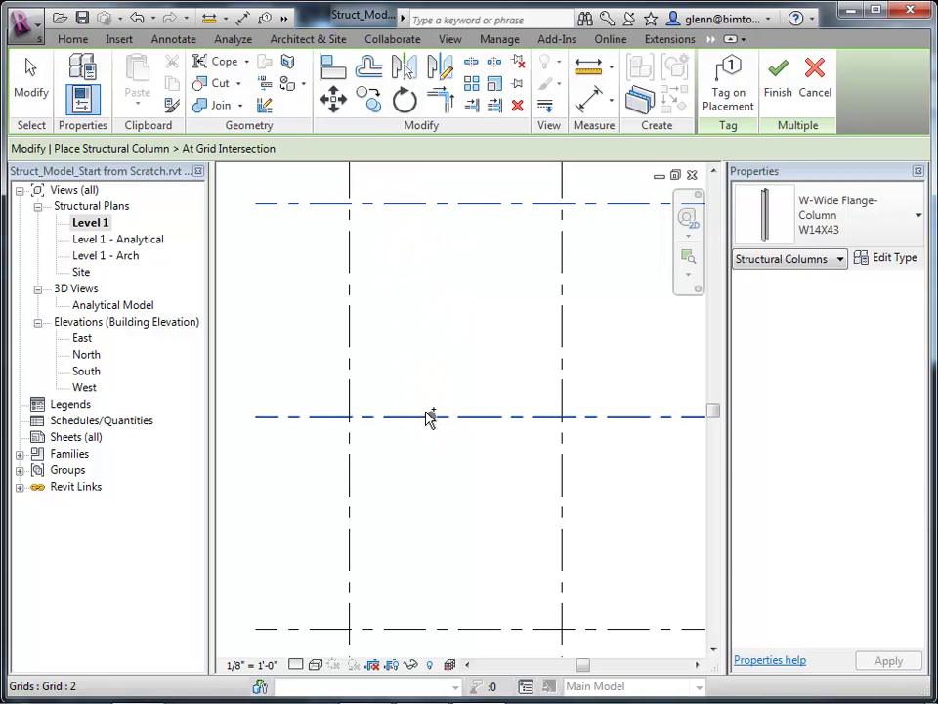
{"action": "left_click", "coordinate": [352, 364], "text": "ctrl"}
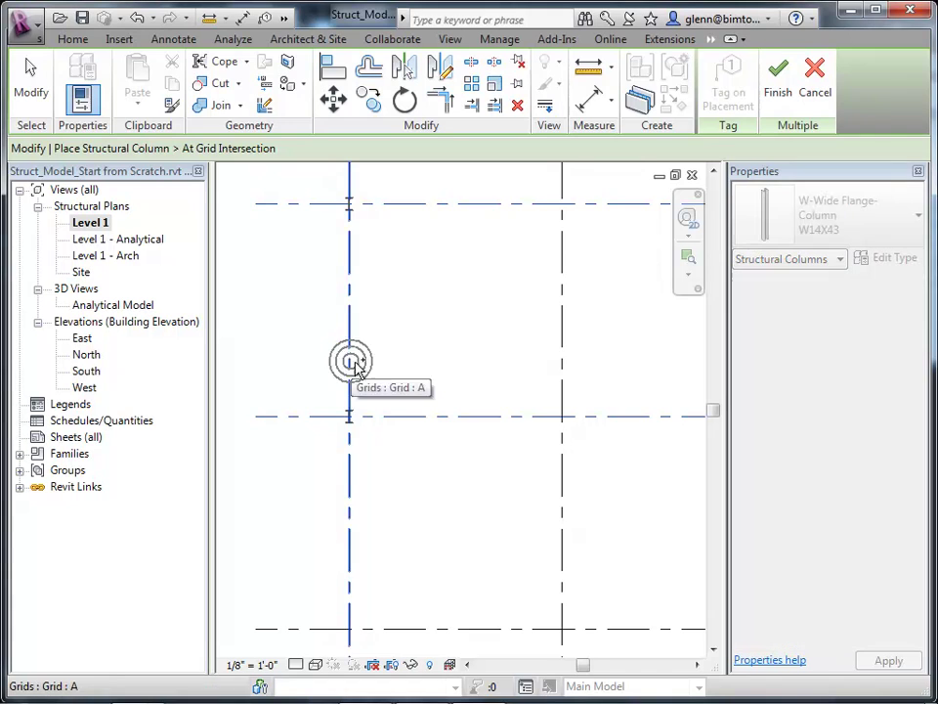
{"action": "left_click", "coordinate": [565, 391], "text": "ctrl"}
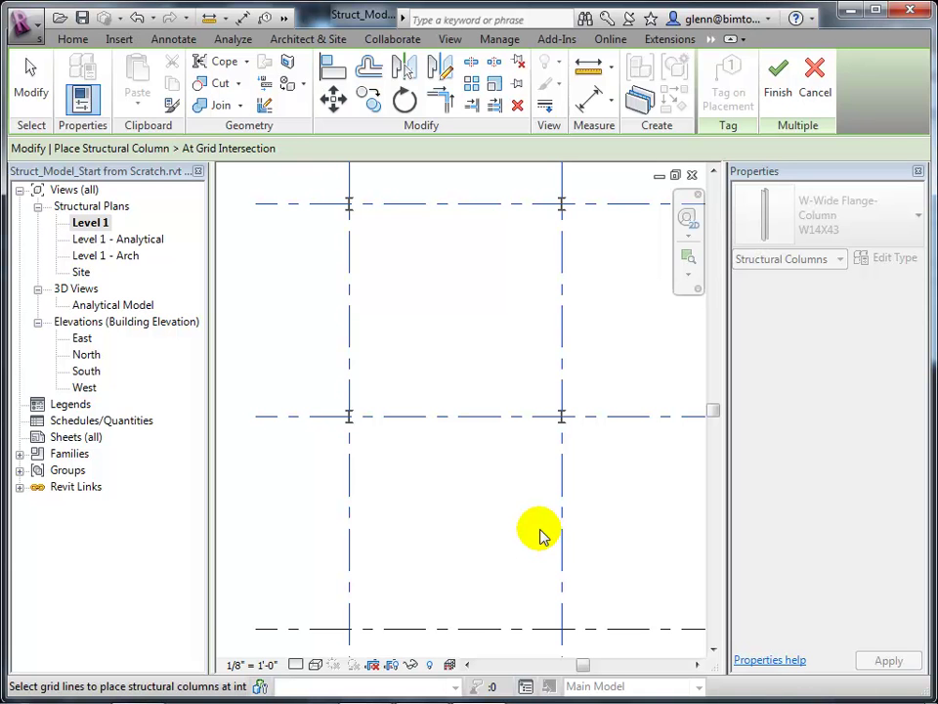
{"action": "key", "text": "Escape"}
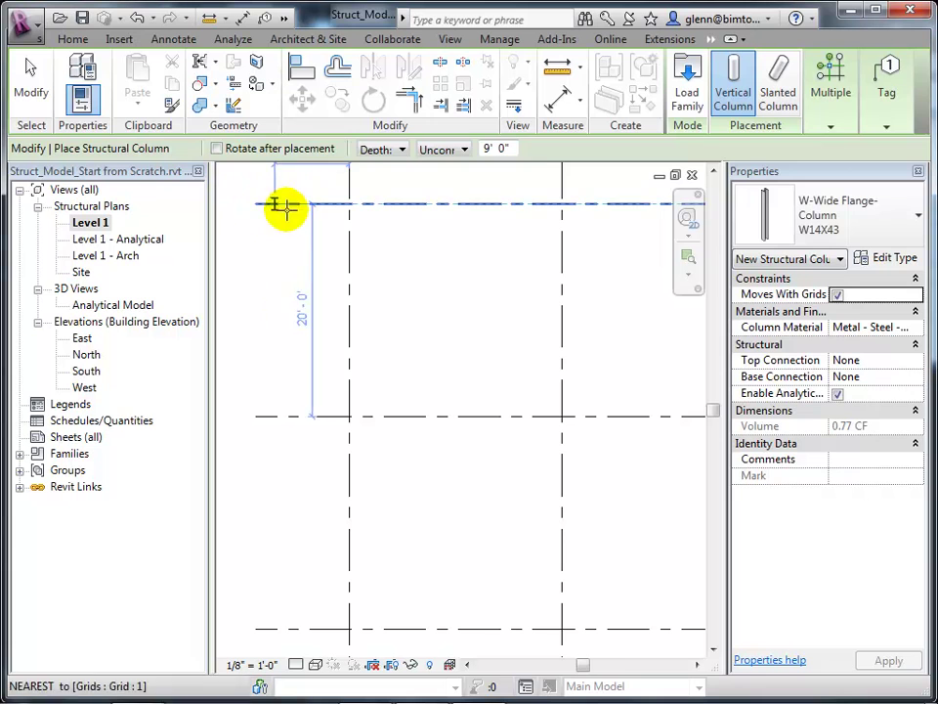
Step: Set new structural columns to be placed by height, extending up to Level 2
{"action": "left_click", "coordinate": [383, 152]}
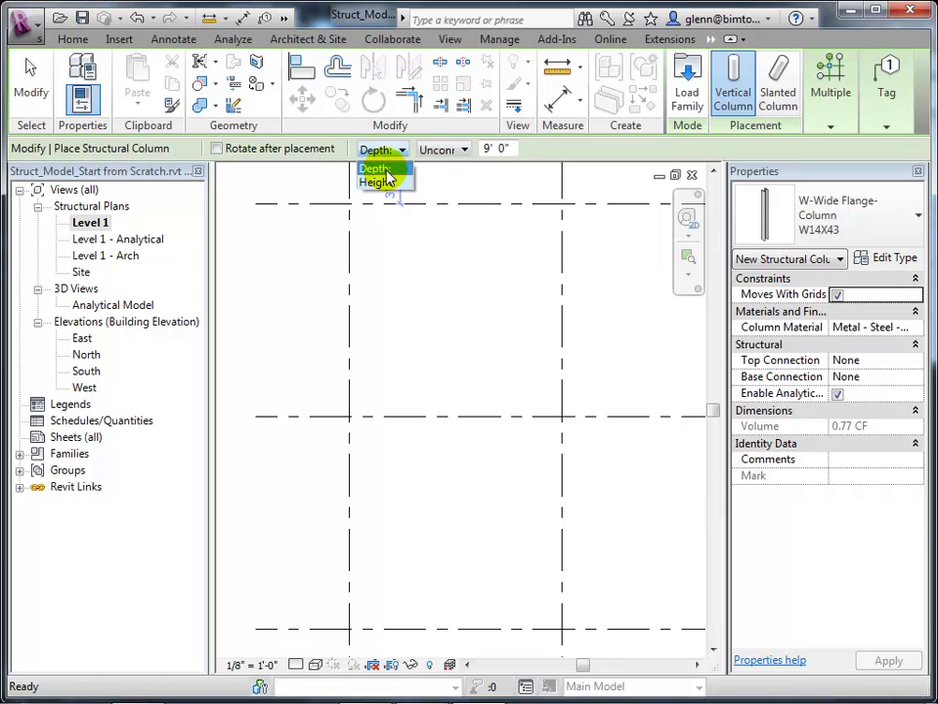
{"action": "left_click", "coordinate": [391, 181]}
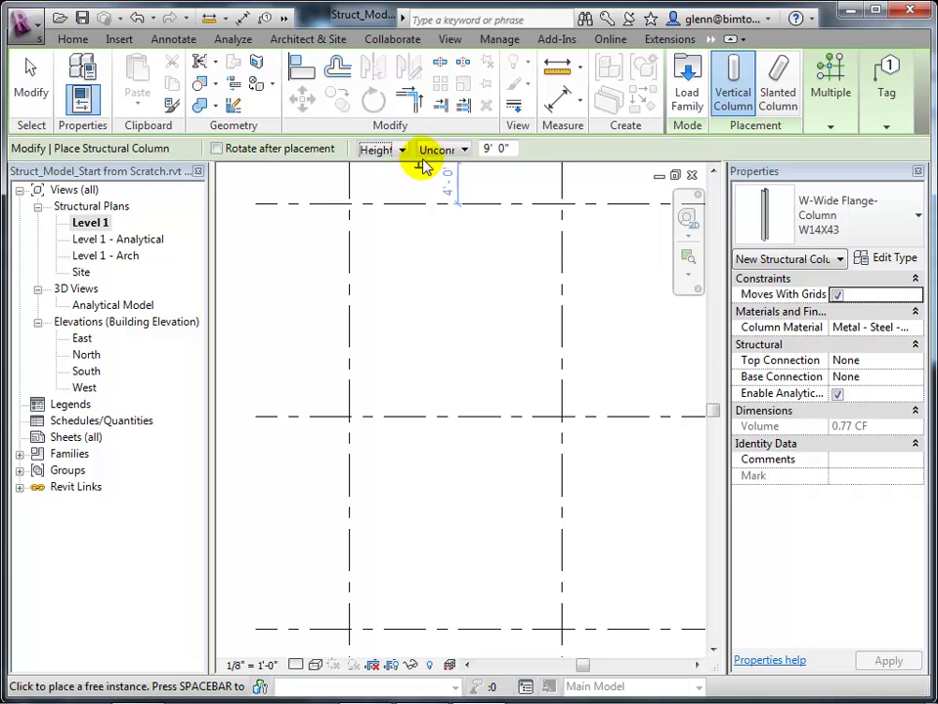
{"action": "left_click", "coordinate": [427, 152]}
{"action": "left_click", "coordinate": [435, 182]}
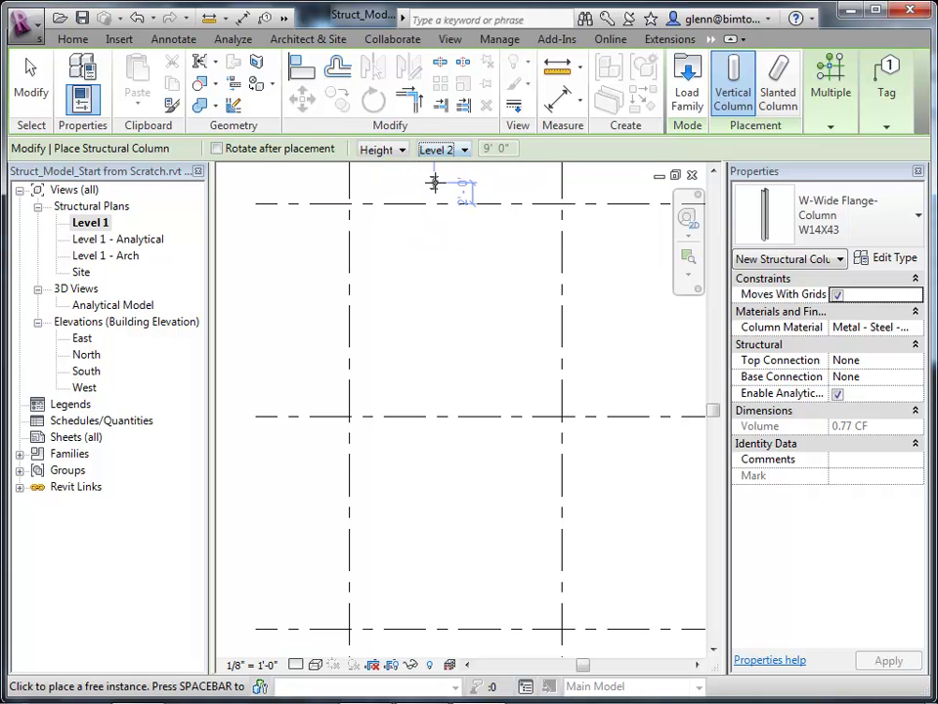
{"action": "left_click", "coordinate": [832, 88]}
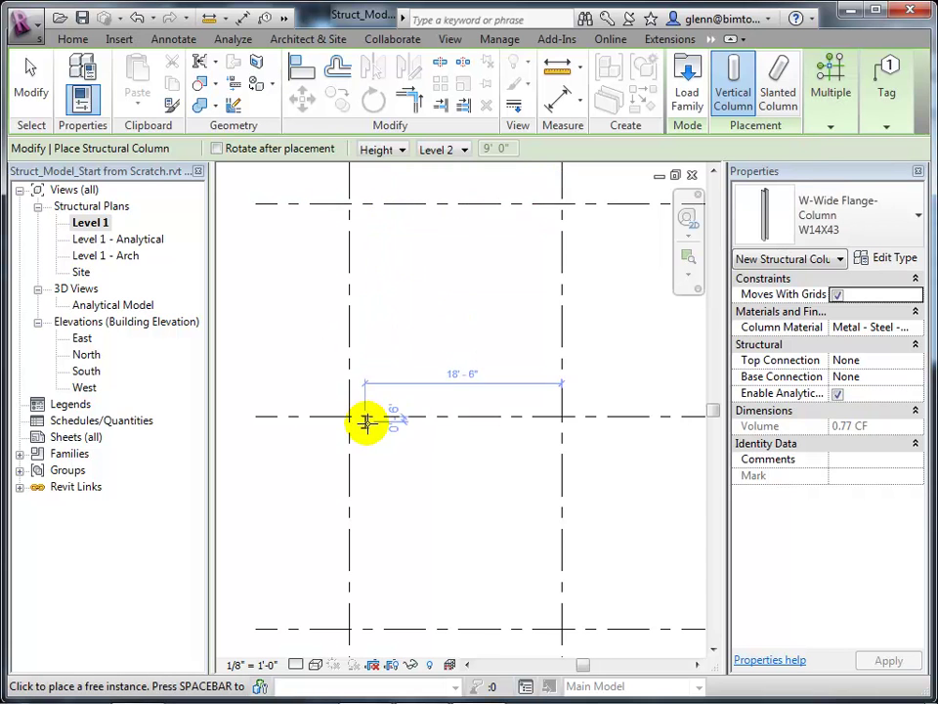
{"action": "scroll", "coordinate": [387, 440], "scroll_direction": "down", "scroll_amount": 2}
{"action": "scroll", "coordinate": [385, 438], "scroll_direction": "down", "scroll_amount": 4}
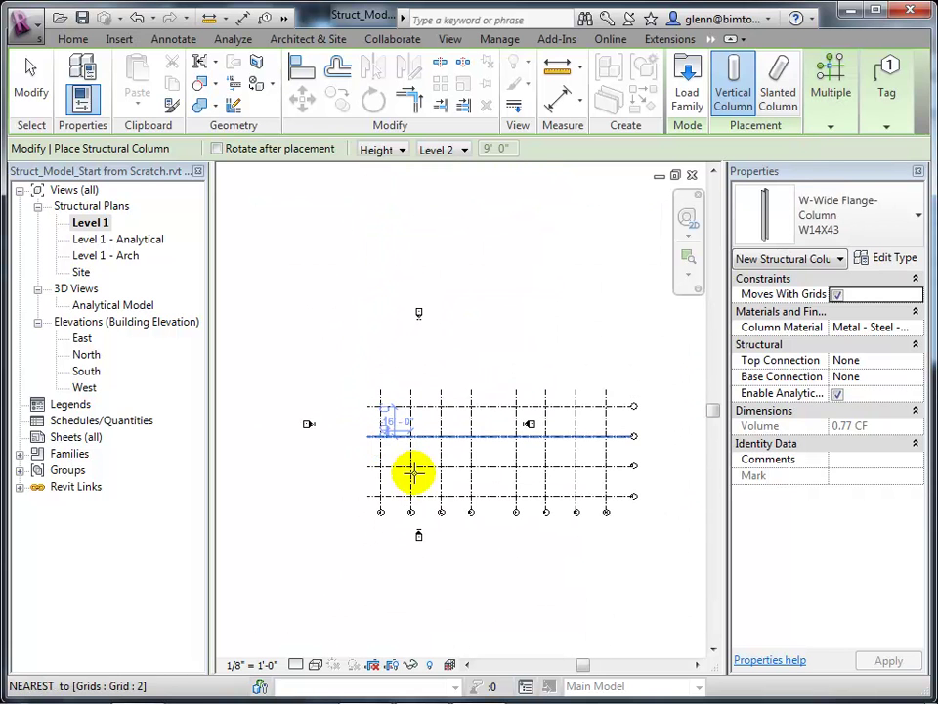
{"action": "left_click", "coordinate": [33, 88]}
{"action": "left_click_drag", "start_coordinate": [348, 359], "coordinate": [656, 551]}
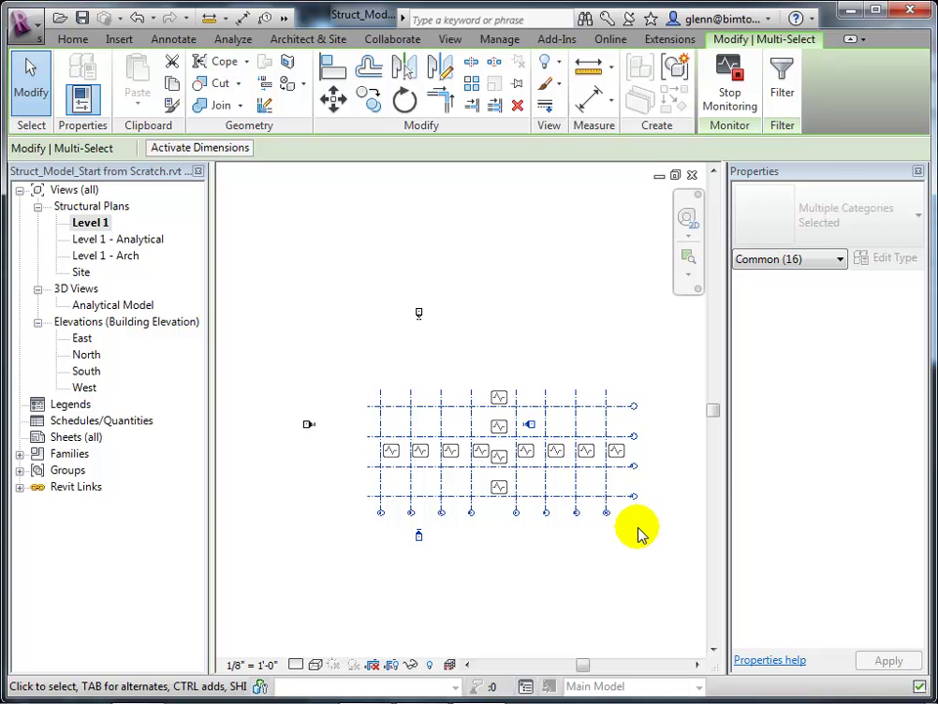
{"action": "scroll", "coordinate": [637, 533], "scroll_direction": "up", "scroll_amount": 5}
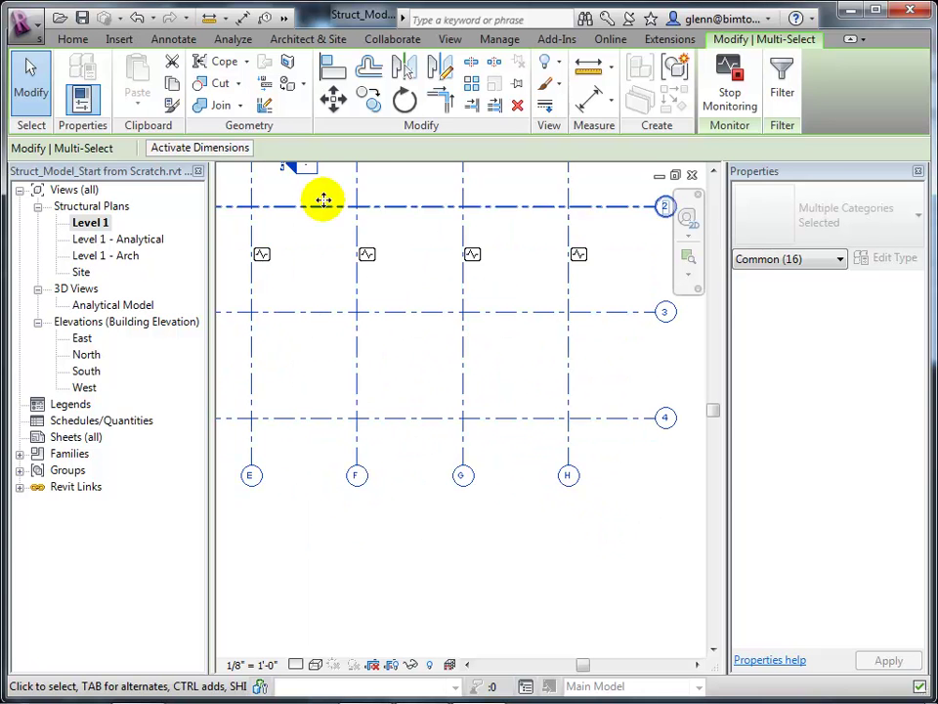
{"action": "left_click", "coordinate": [72, 39]}
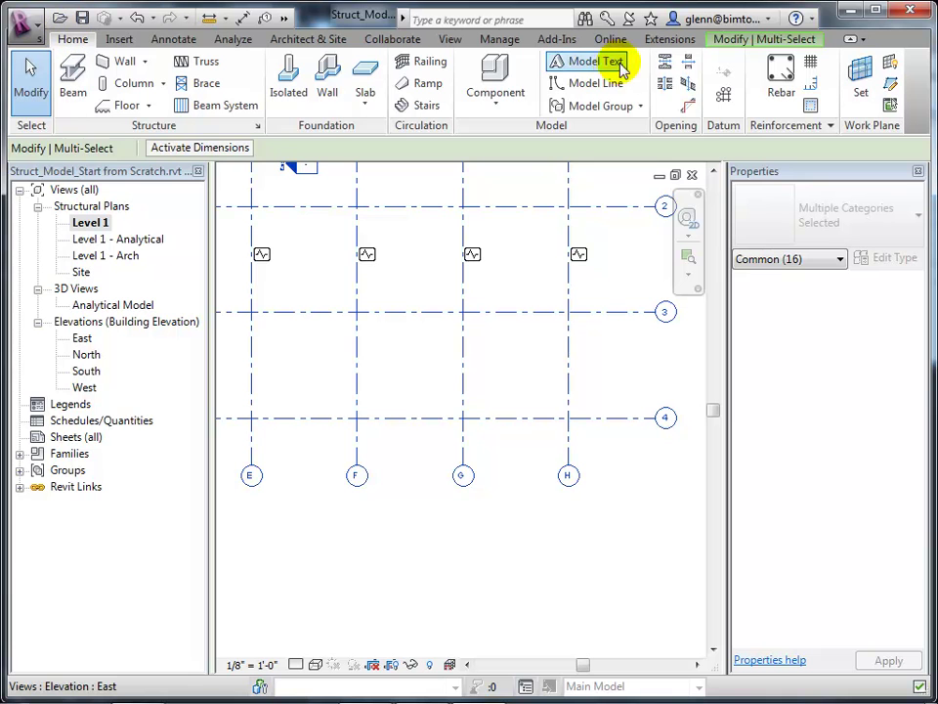
{"action": "left_click", "coordinate": [132, 85]}
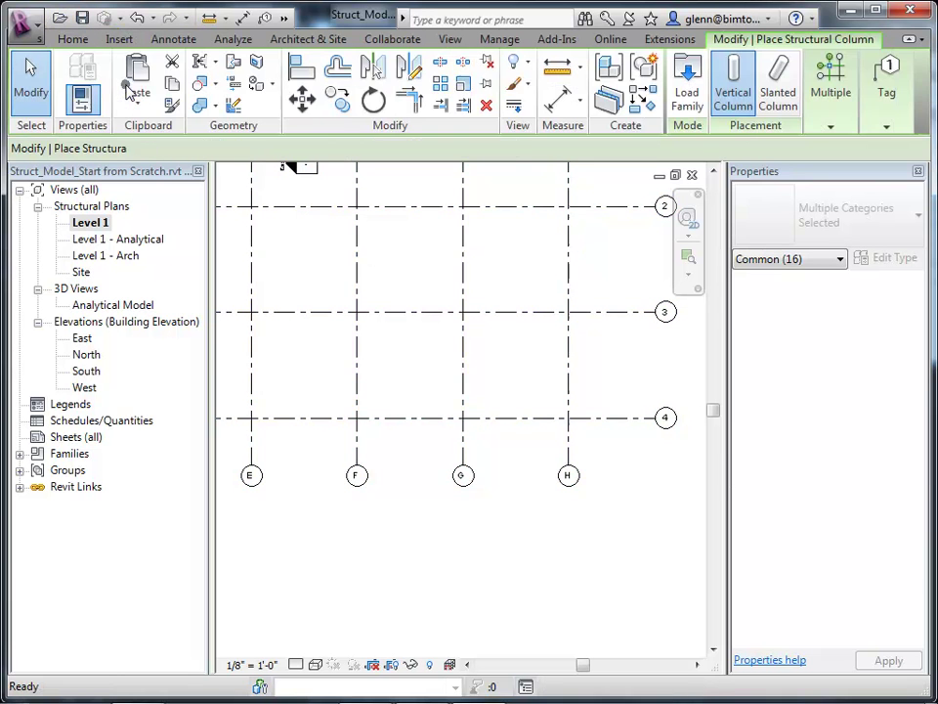
{"action": "left_click", "coordinate": [833, 123]}
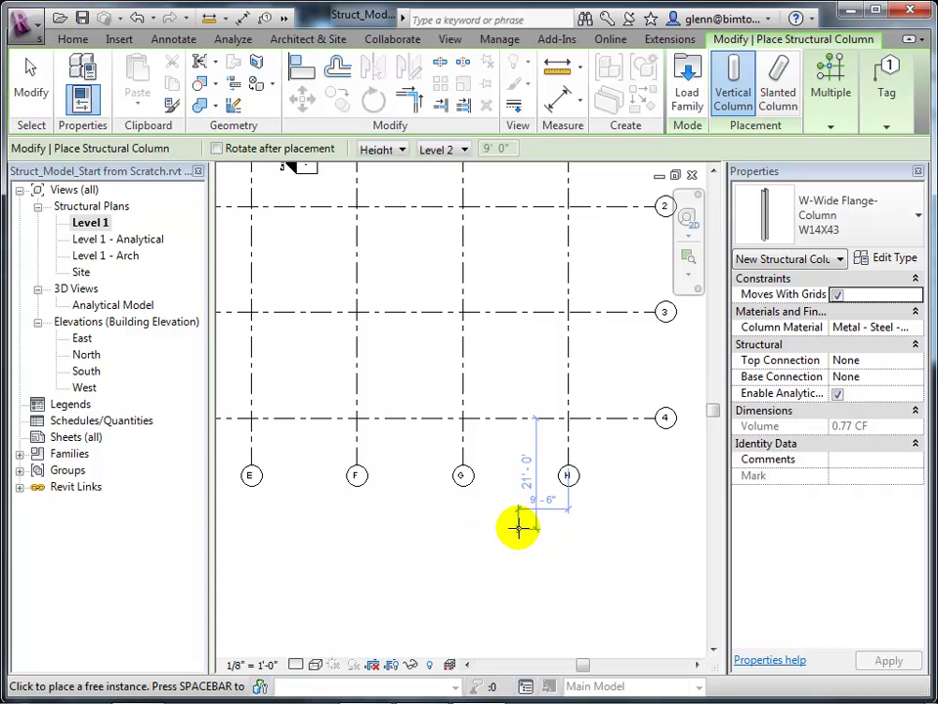
Step: Delete the stray structural column lying off the grid, just beyond the intersection of grids A and 1
{"action": "scroll", "coordinate": [511, 557], "scroll_direction": "down", "scroll_amount": 4}
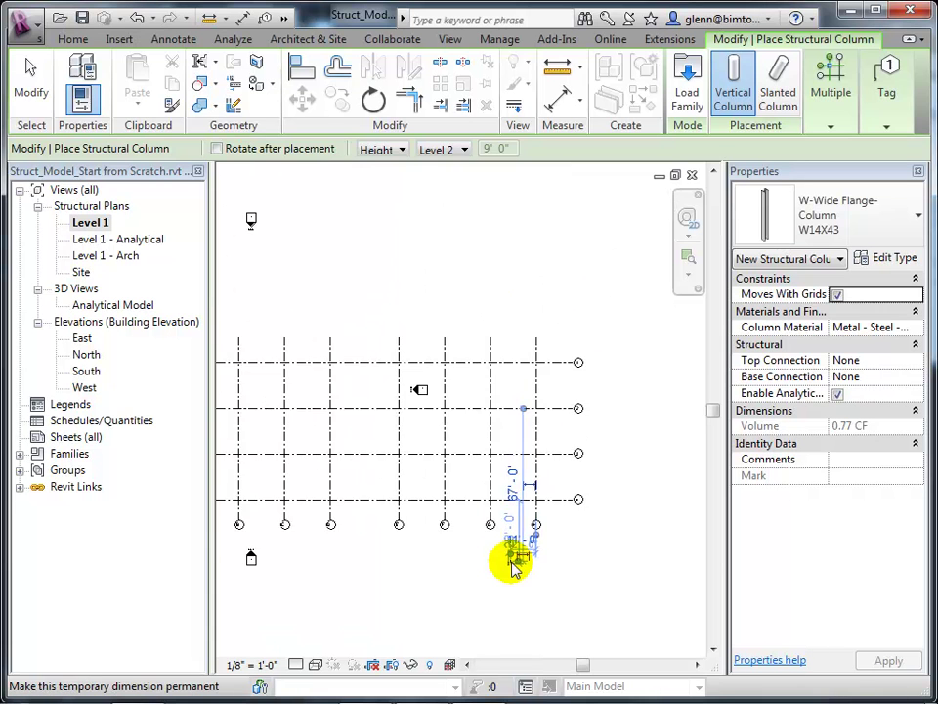
{"action": "scroll", "coordinate": [511, 567], "scroll_direction": "down", "scroll_amount": 2}
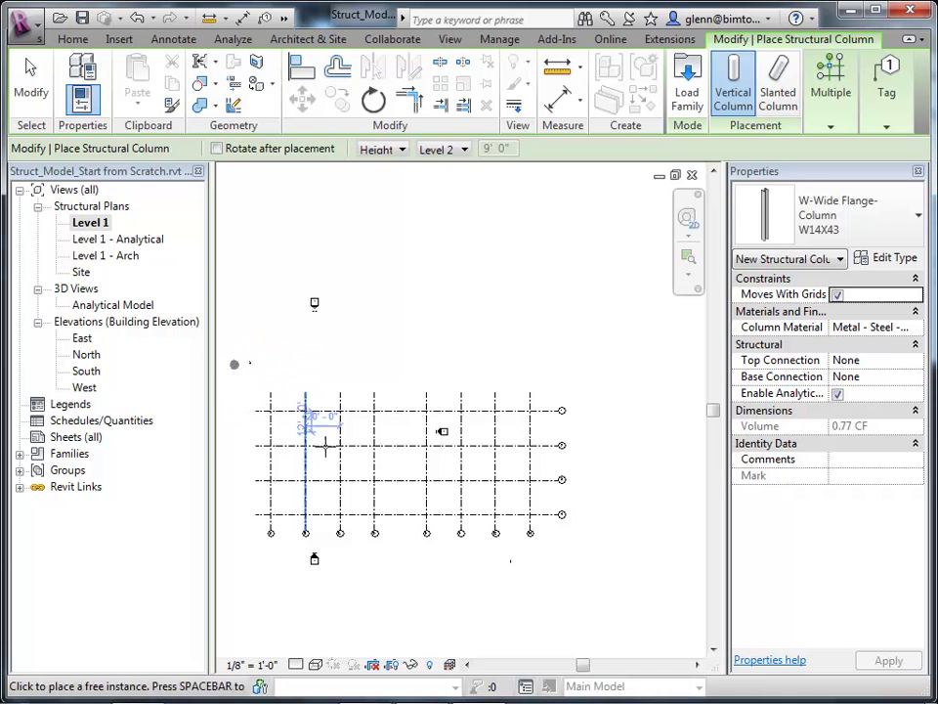
{"action": "left_click", "coordinate": [29, 93]}
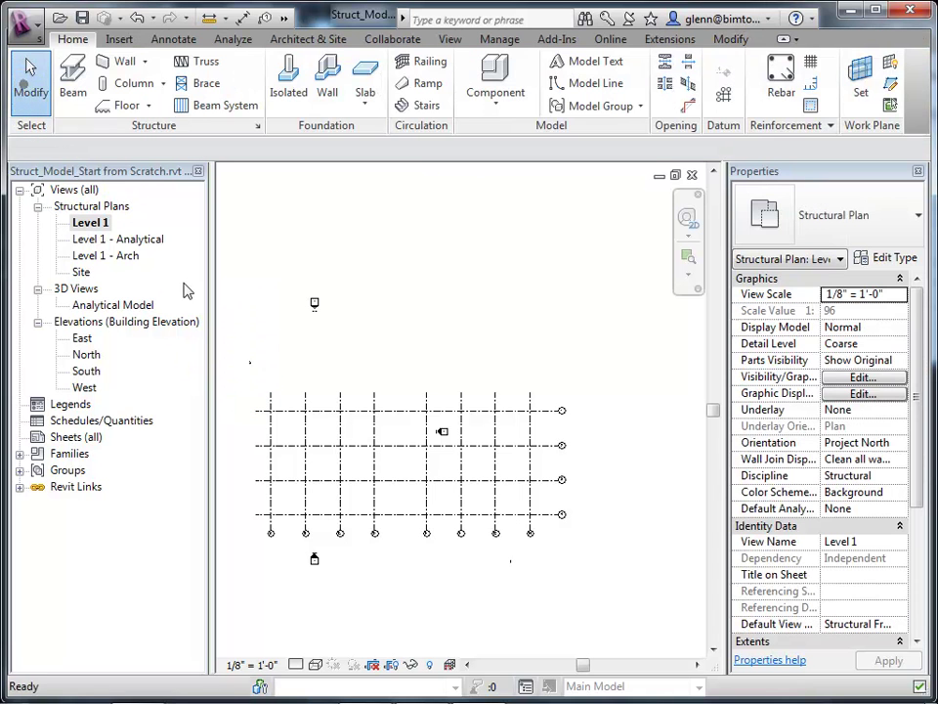
{"action": "left_click", "coordinate": [252, 366]}
{"action": "key", "text": "Delete"}
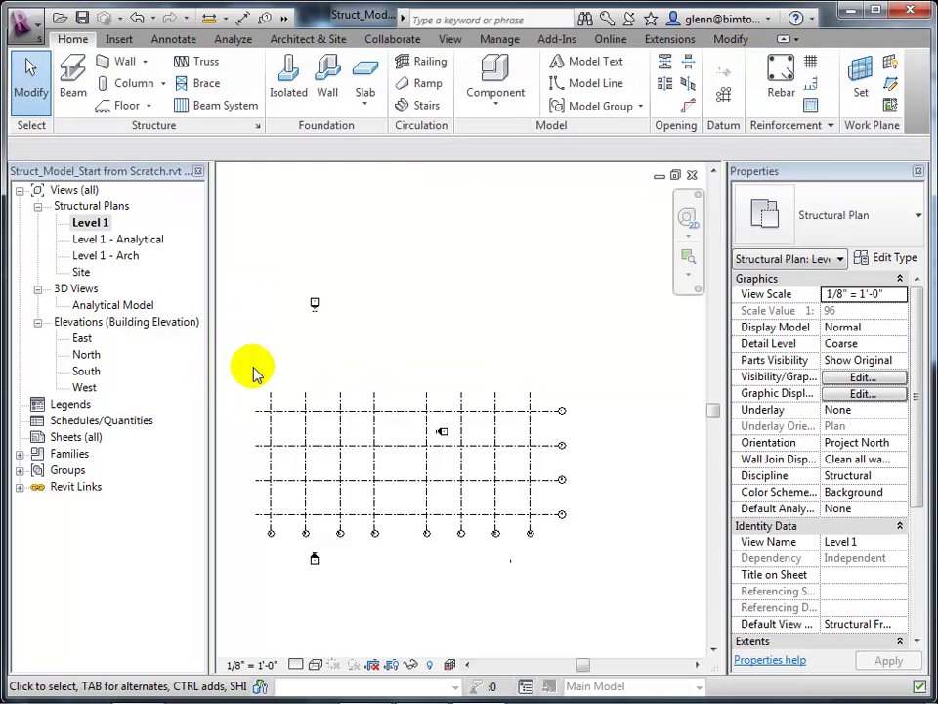
{"action": "left_click", "coordinate": [133, 84]}
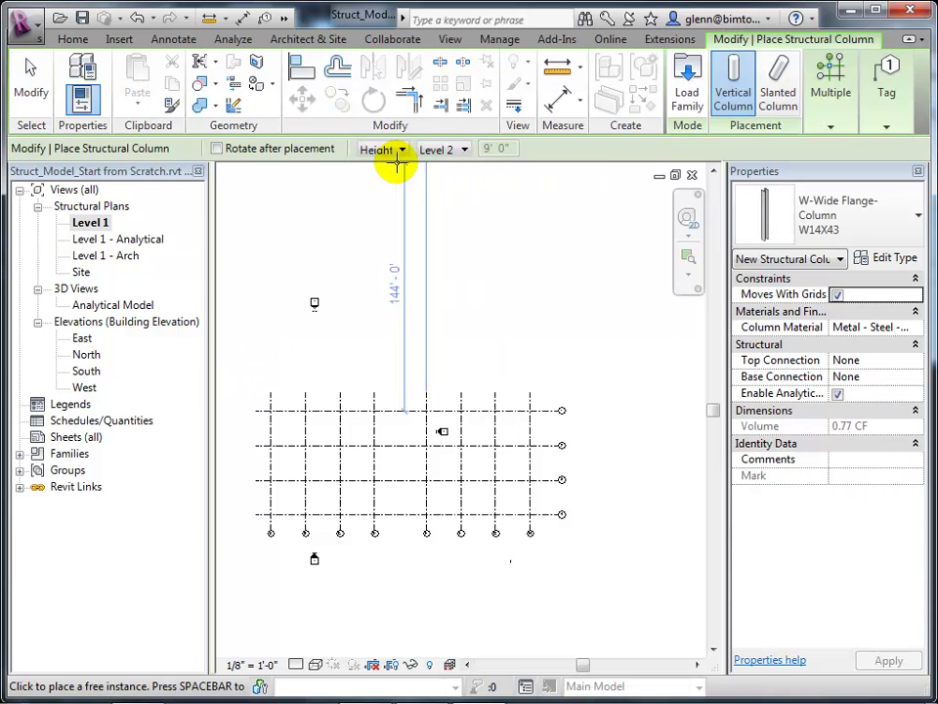
{"action": "left_click", "coordinate": [32, 80]}
{"action": "left_click", "coordinate": [295, 412]}
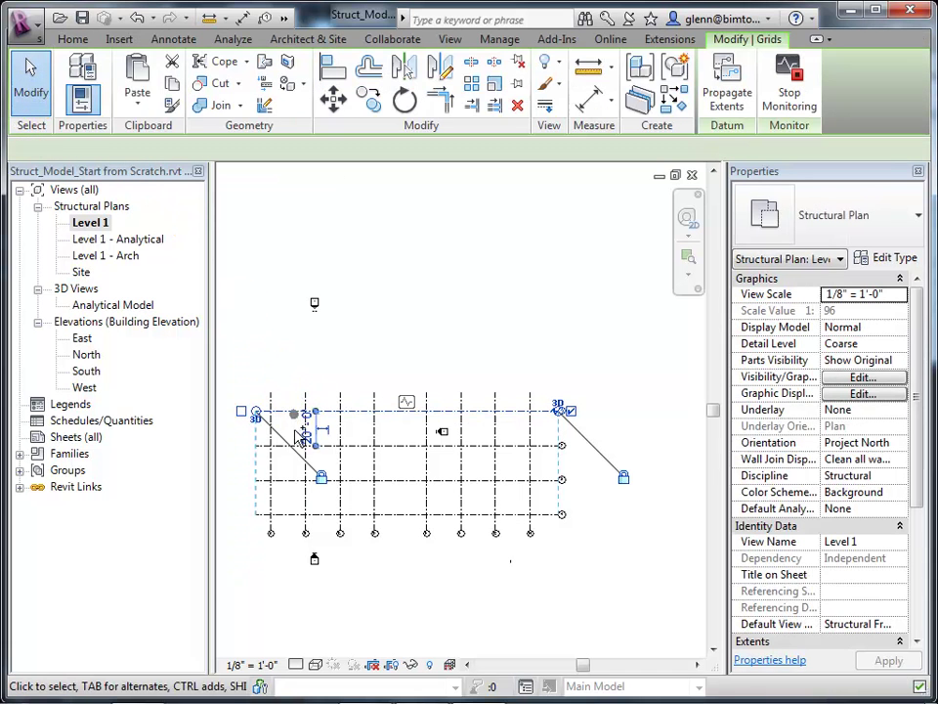
{"action": "left_click", "coordinate": [283, 446], "text": "ctrl"}
{"action": "left_click", "coordinate": [274, 479], "text": "ctrl"}
{"action": "left_click", "coordinate": [286, 514], "text": "ctrl"}
{"action": "left_click", "coordinate": [272, 427], "text": "ctrl"}
{"action": "left_click", "coordinate": [306, 431], "text": "ctrl"}
{"action": "left_click", "coordinate": [342, 433], "text": "ctrl"}
{"action": "left_click", "coordinate": [372, 426], "text": "ctrl"}
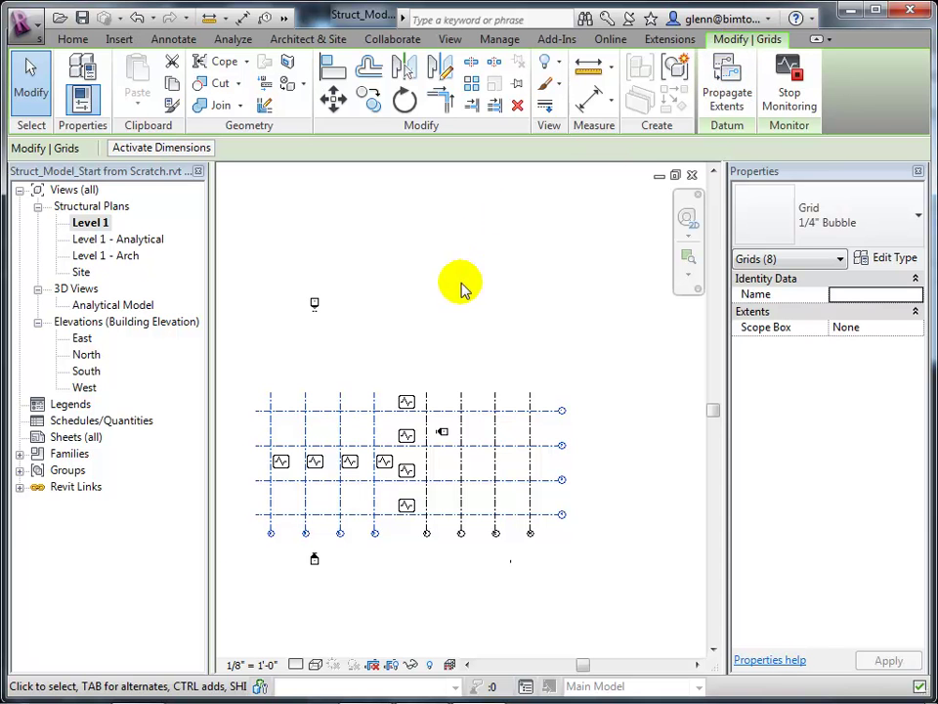
{"action": "scroll", "coordinate": [394, 385], "scroll_direction": "up", "scroll_amount": 2}
{"action": "middle_click_drag", "start_coordinate": [394, 385], "coordinate": [507, 288]}
{"action": "left_click", "coordinate": [30, 70]}
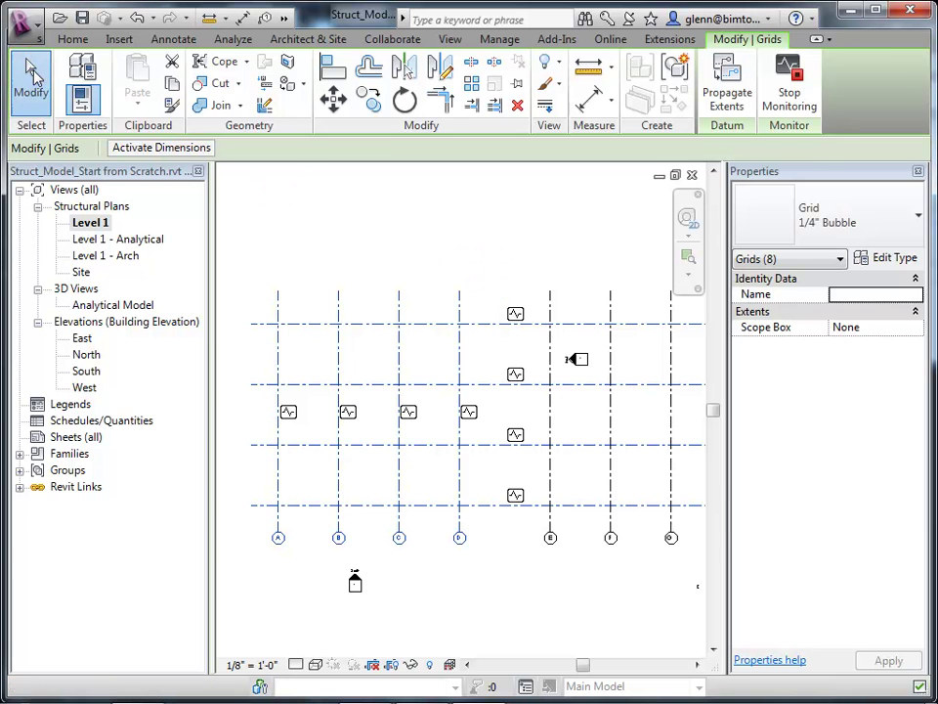
Step: Place vertical W14X43 structural columns at all intersections of grids 1 to 4 with grids A to D, using placement at grids
{"action": "left_click", "coordinate": [112, 83]}
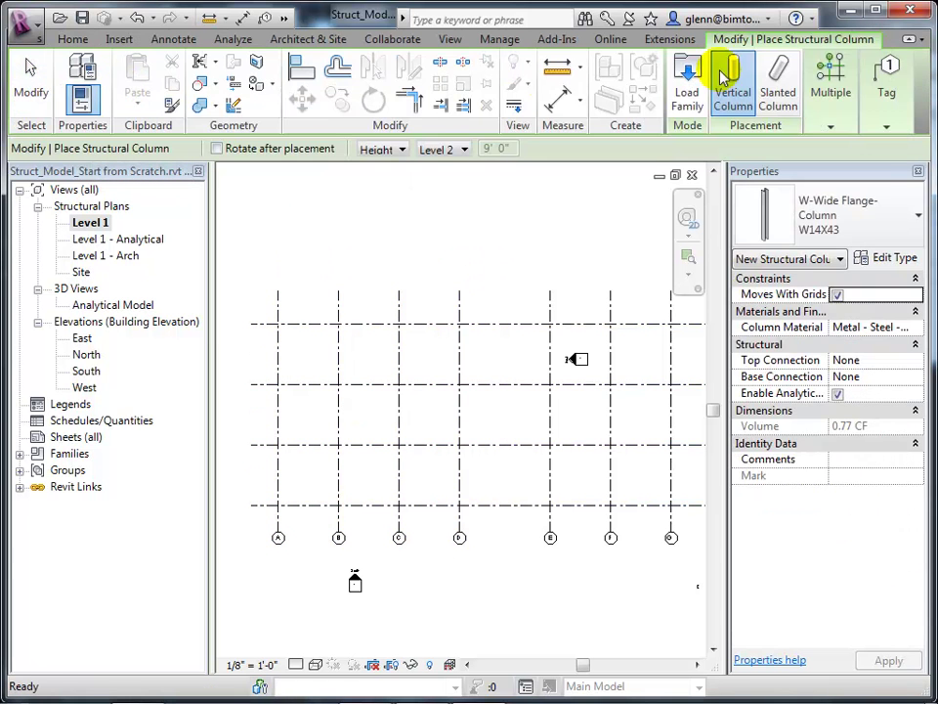
{"action": "mouse_move", "coordinate": [834, 74]}
{"action": "left_click", "coordinate": [823, 156]}
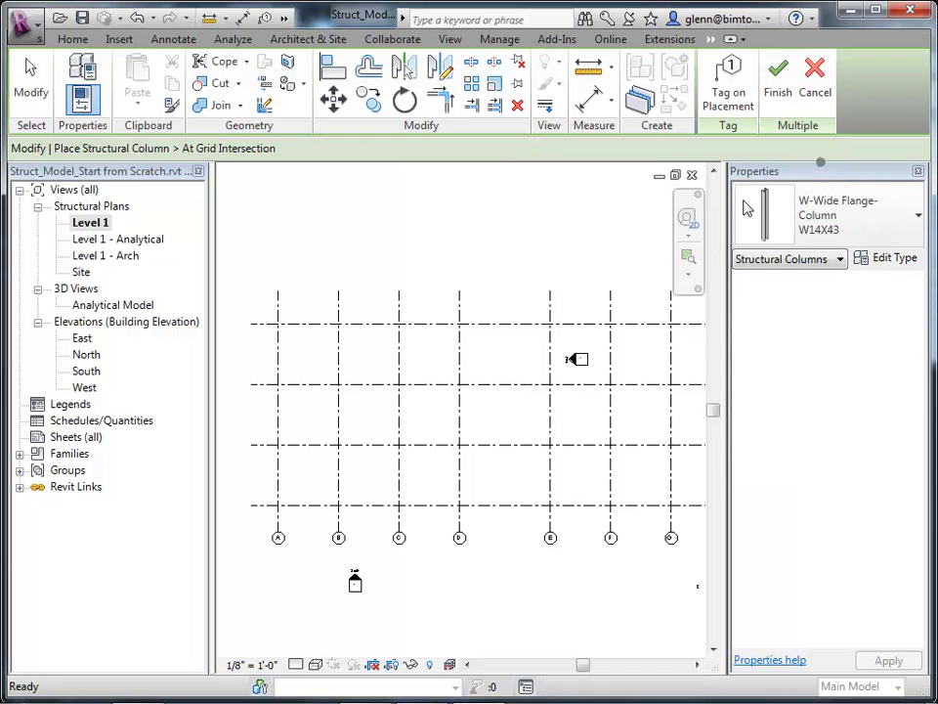
{"action": "left_click", "coordinate": [325, 324]}
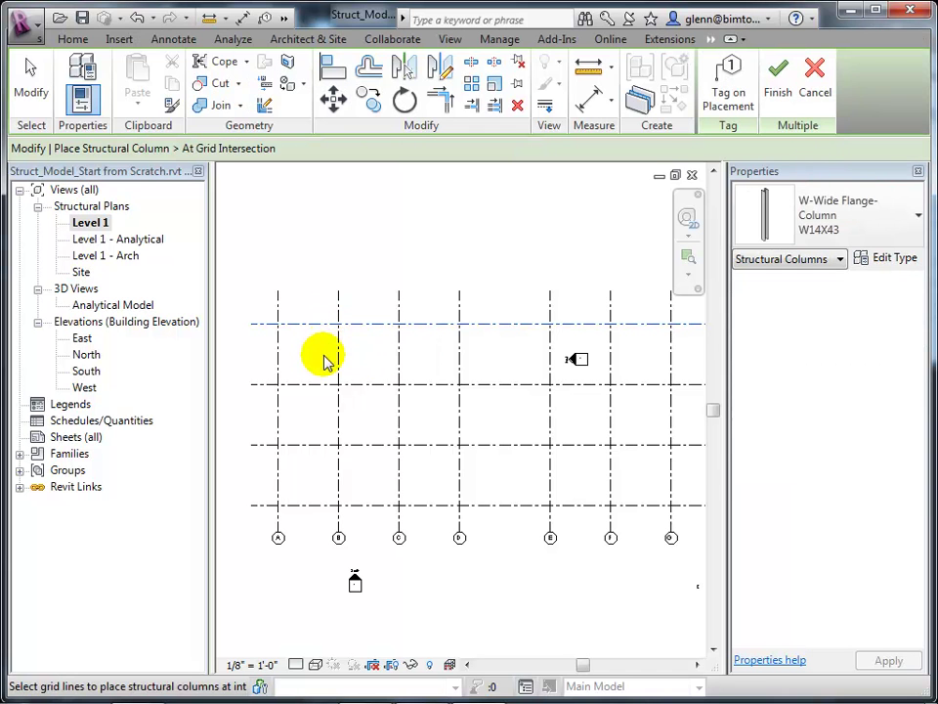
{"action": "left_click", "coordinate": [278, 362], "text": "ctrl"}
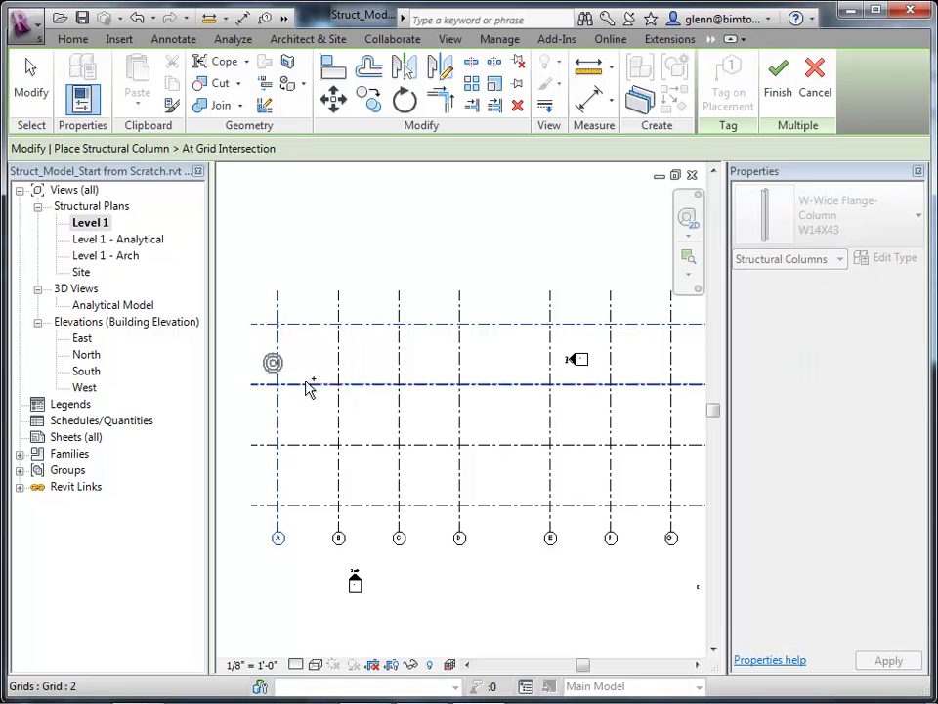
{"action": "left_click", "coordinate": [339, 371], "text": "ctrl"}
{"action": "left_click", "coordinate": [310, 383], "text": "ctrl"}
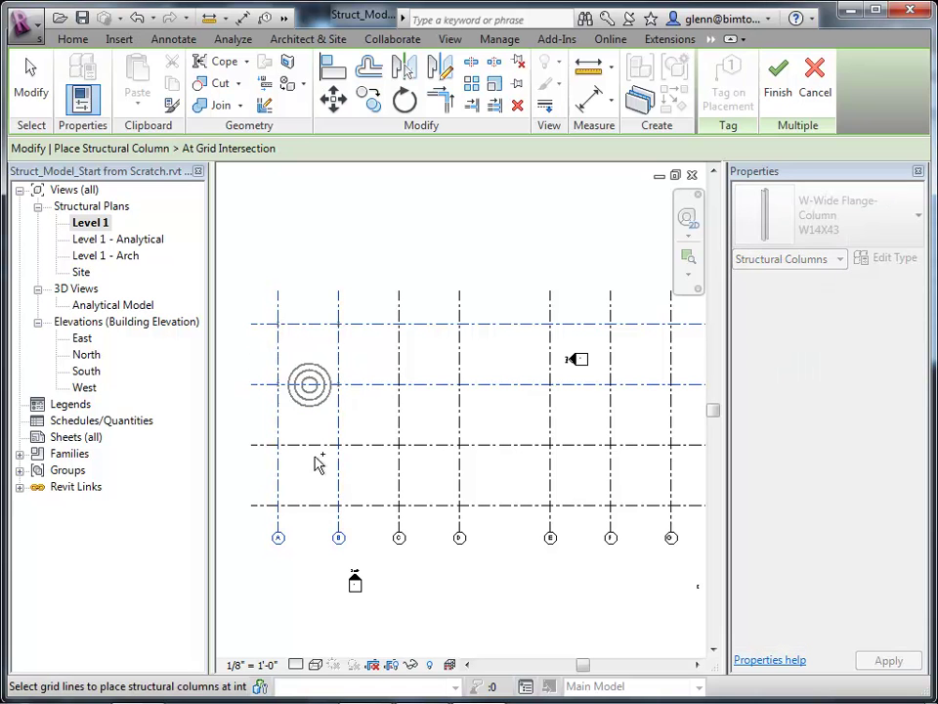
{"action": "left_click", "coordinate": [316, 445], "text": "ctrl"}
{"action": "left_click", "coordinate": [314, 507], "text": "ctrl"}
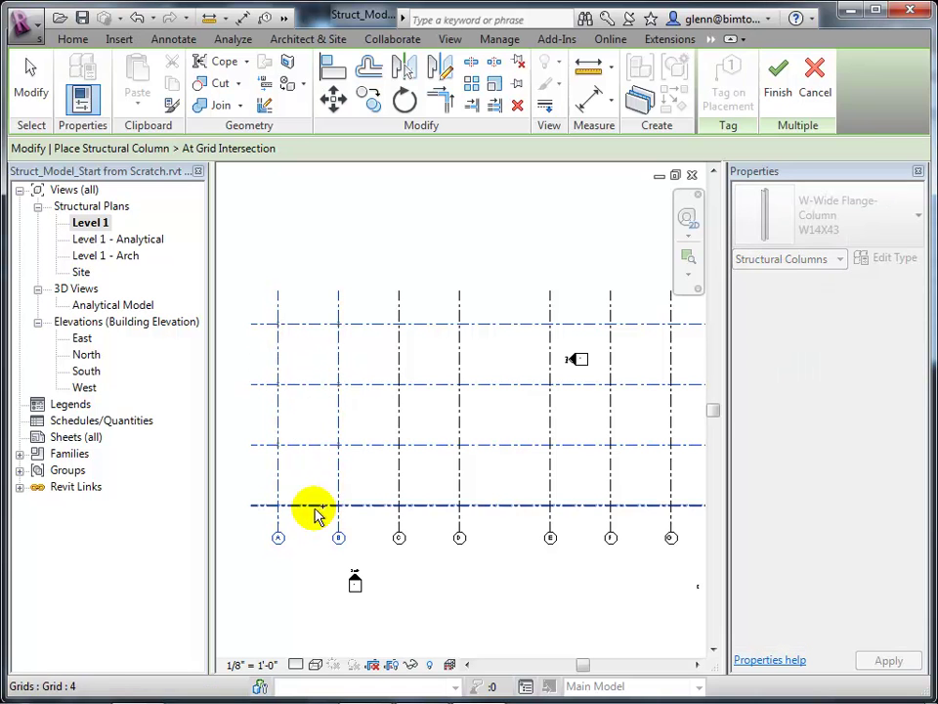
{"action": "left_click", "coordinate": [398, 469], "text": "ctrl"}
{"action": "left_click", "coordinate": [459, 469], "text": "ctrl"}
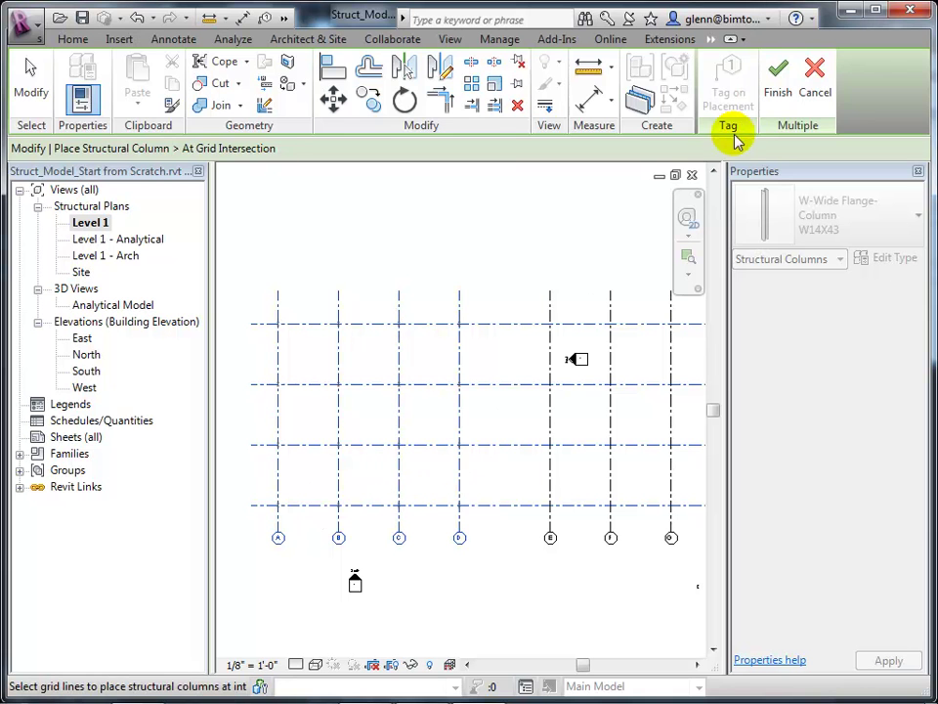
{"action": "left_click", "coordinate": [782, 101]}
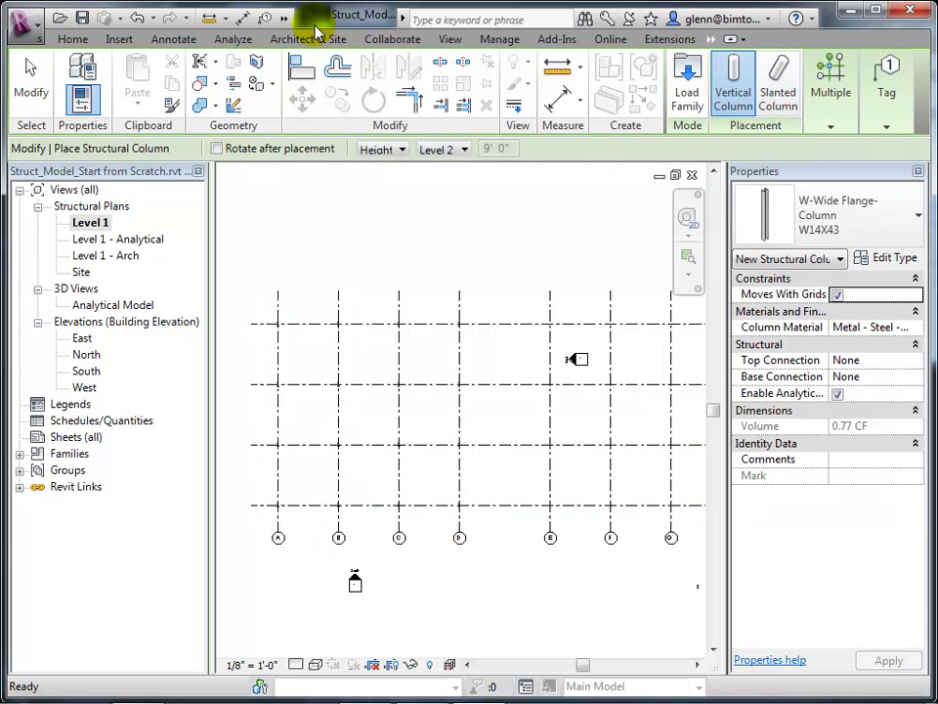
Step: Inspect the placed structural columns in the default 3D view and end column placement
{"action": "left_click", "coordinate": [287, 18]}
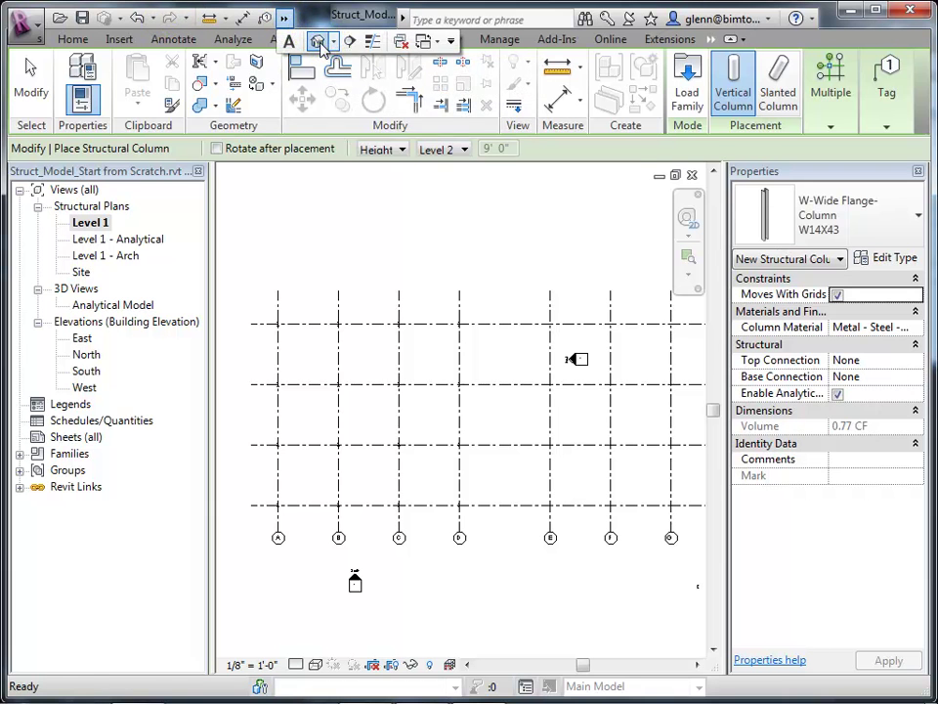
{"action": "left_click", "coordinate": [315, 39]}
{"action": "scroll", "coordinate": [373, 558], "scroll_direction": "up", "scroll_amount": 5}
{"action": "middle_click_drag", "start_coordinate": [372, 557], "coordinate": [390, 656]}
{"action": "scroll", "coordinate": [386, 636], "scroll_direction": "down", "scroll_amount": 3}
{"action": "scroll", "coordinate": [400, 572], "scroll_direction": "up", "scroll_amount": 2}
{"action": "scroll", "coordinate": [390, 656], "scroll_direction": "down", "scroll_amount": 3}
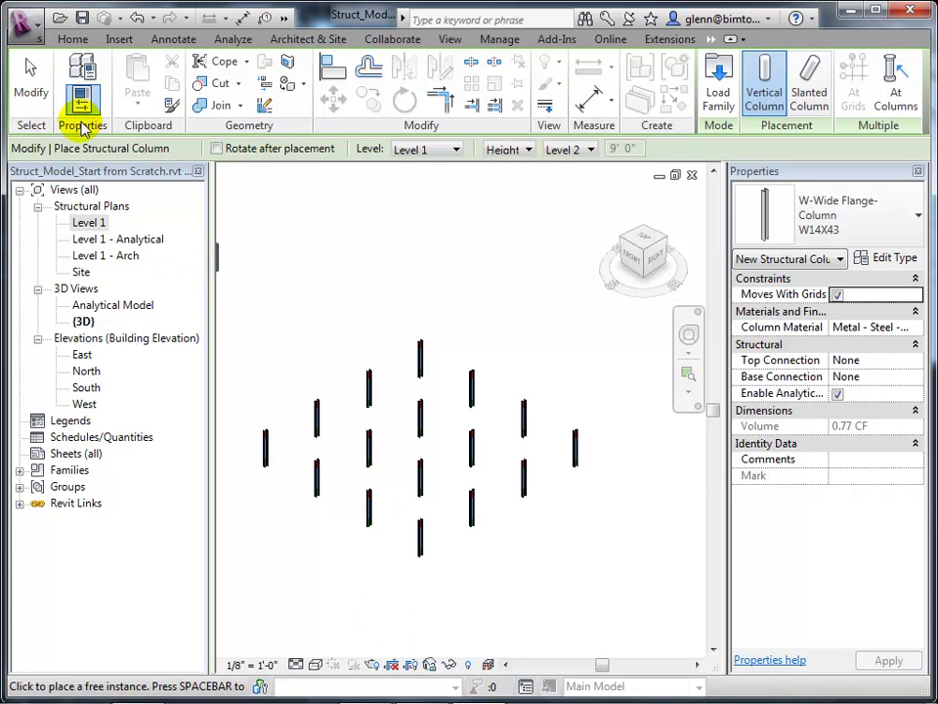
{"action": "left_click", "coordinate": [30, 80]}
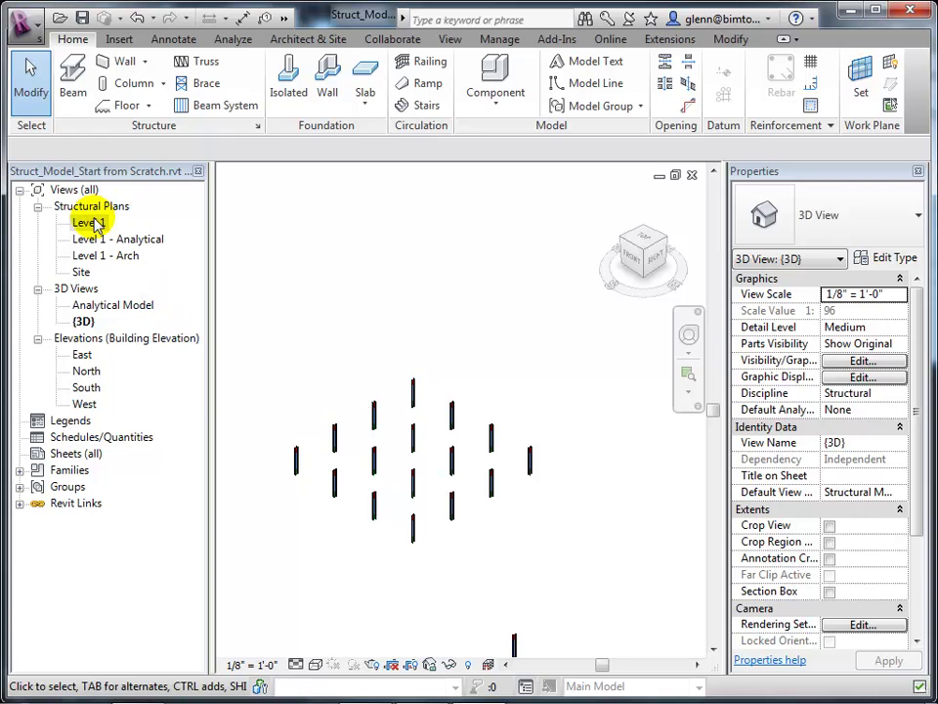
Step: In the Level 1 structural plan, move grid B by setting its spacing to grid C to 15'
{"action": "double_click", "coordinate": [95, 222]}
{"action": "scroll", "coordinate": [303, 354], "scroll_direction": "up", "scroll_amount": 2}
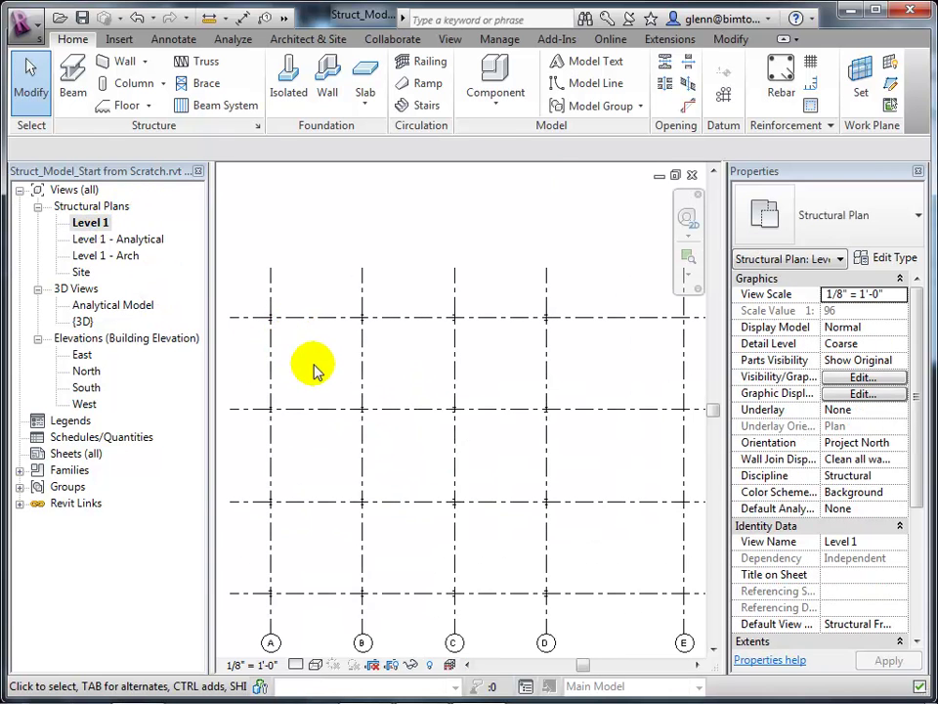
{"action": "left_click", "coordinate": [362, 378]}
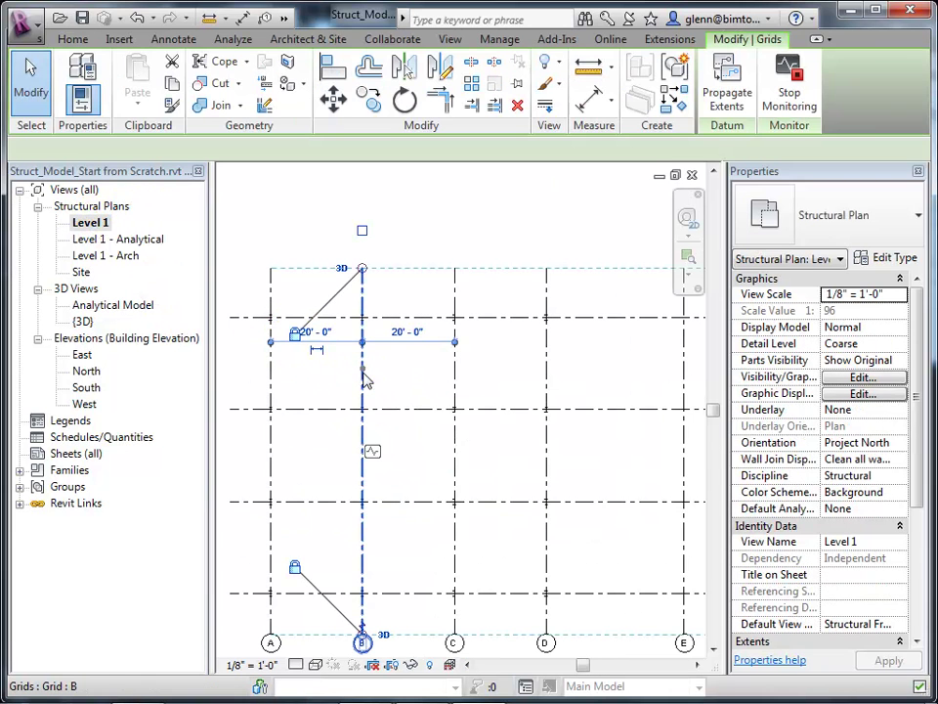
{"action": "left_click", "coordinate": [407, 333]}
{"action": "type", "text": "1"}
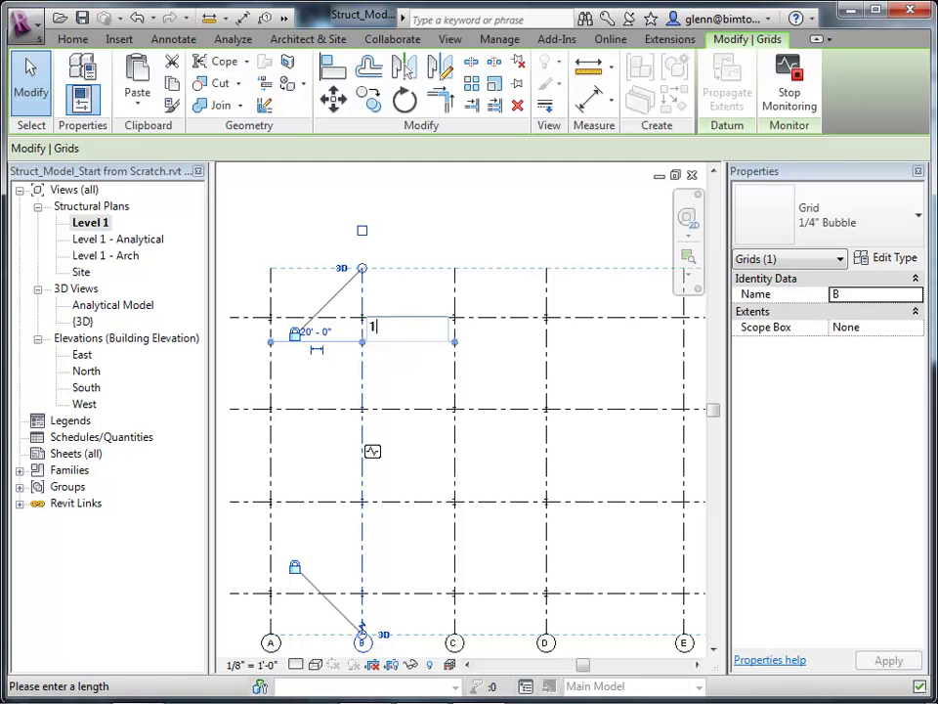
{"action": "type", "text": "5"}
{"action": "key", "text": "Return"}
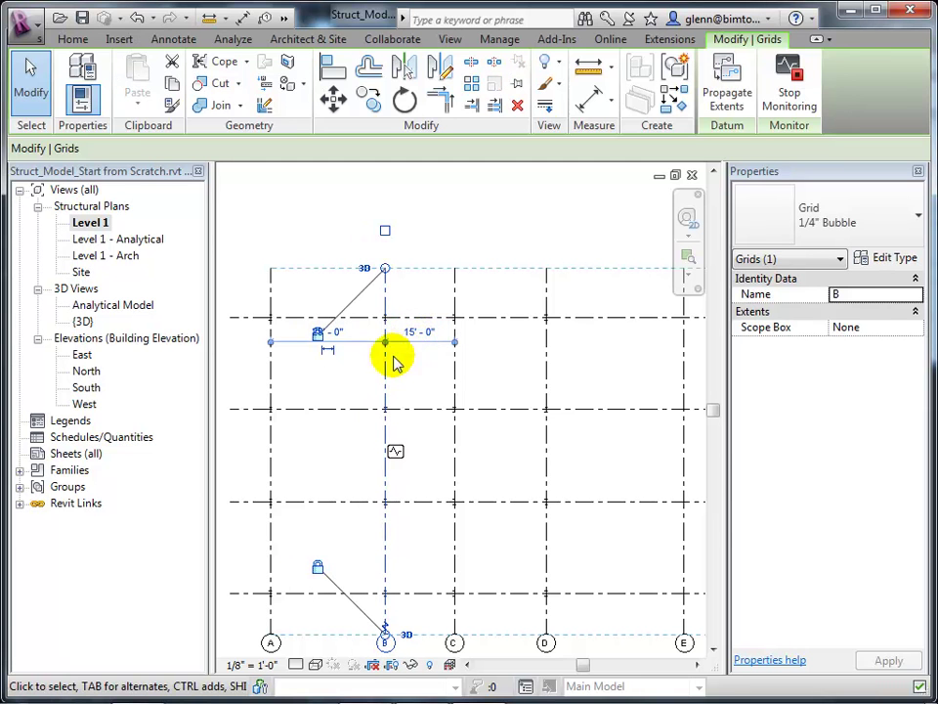
{"action": "left_click", "coordinate": [358, 386]}
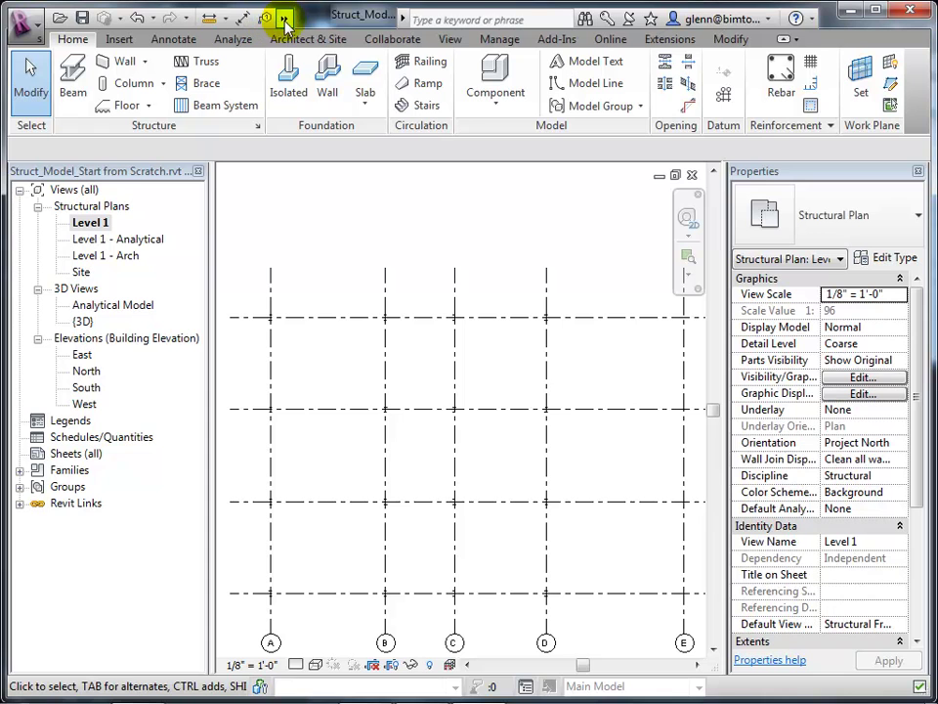
Step: Check in the 3D view whether the columns on grid B follow the moved grid
{"action": "left_click", "coordinate": [283, 19]}
{"action": "left_click", "coordinate": [317, 41]}
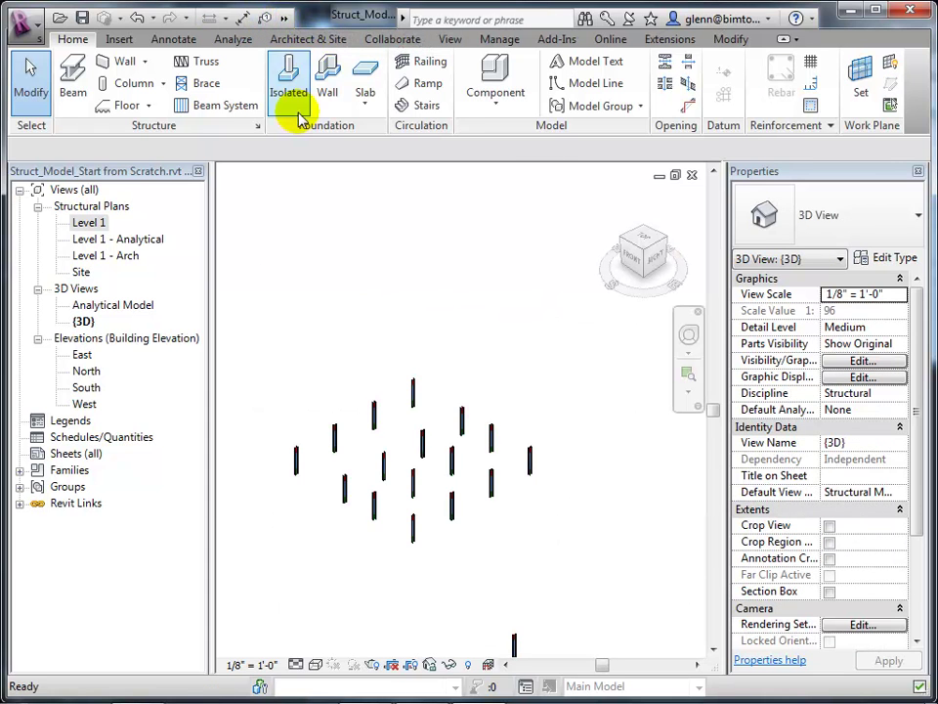
{"action": "scroll", "coordinate": [314, 497], "scroll_direction": "up", "scroll_amount": 3}
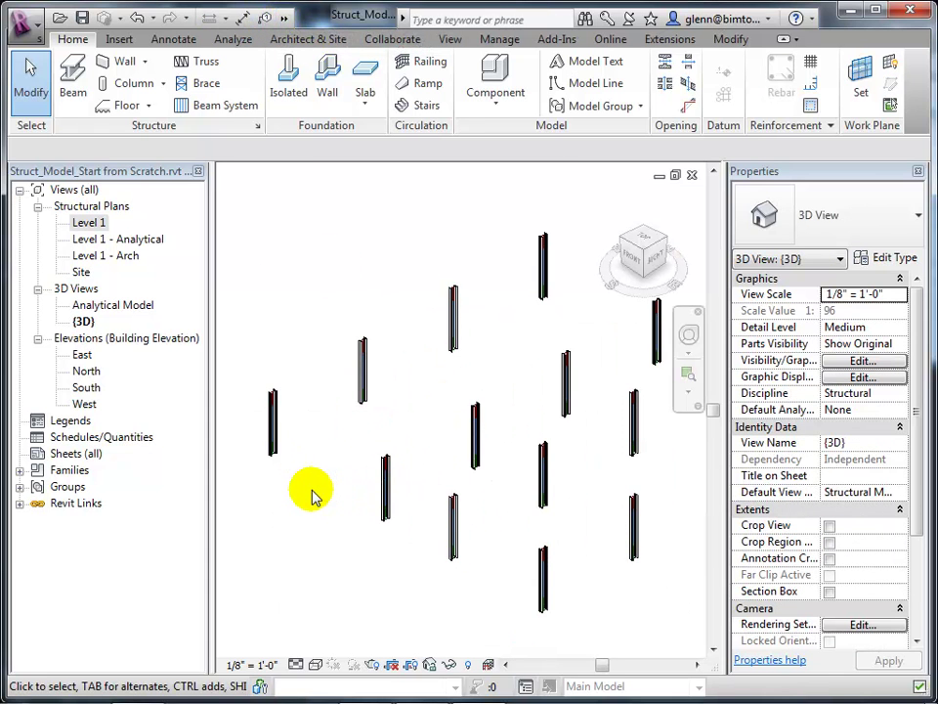